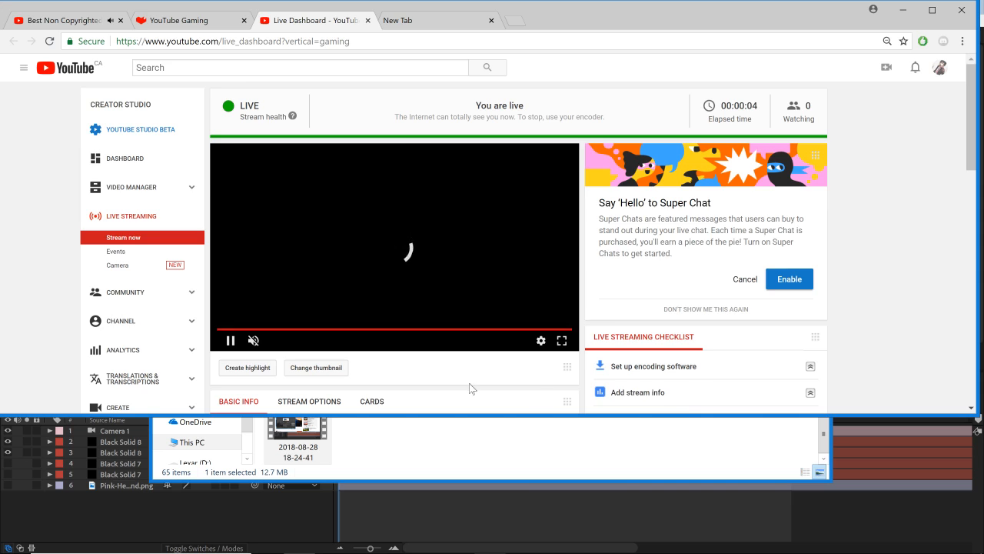
Step: Switch from the browser to After Effects and preview the plexus composition from its first frame
scroll(500, 381, down, 5)
scroll(548, 317, up, 5)
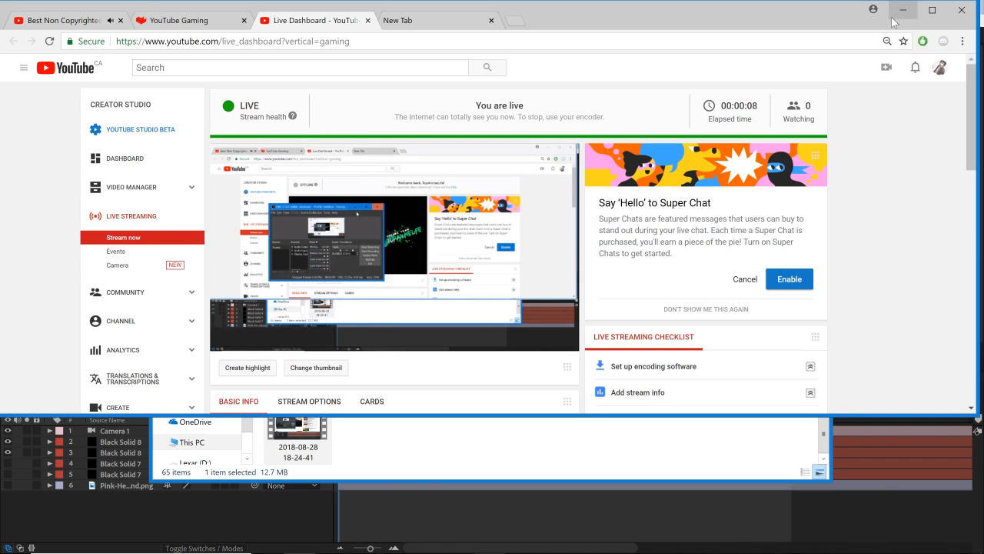
click(902, 11)
click(803, 169)
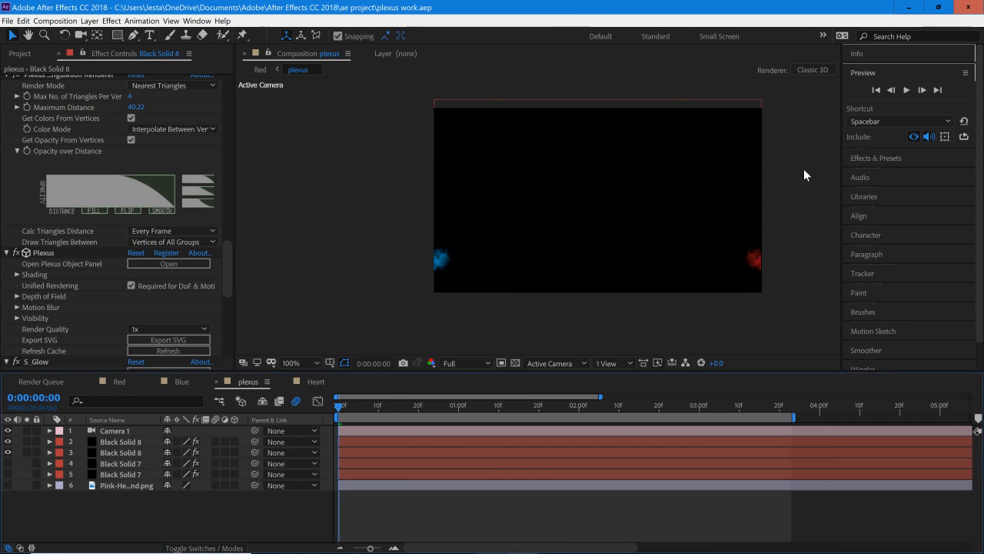
drag(382, 406, 258, 424)
click(906, 92)
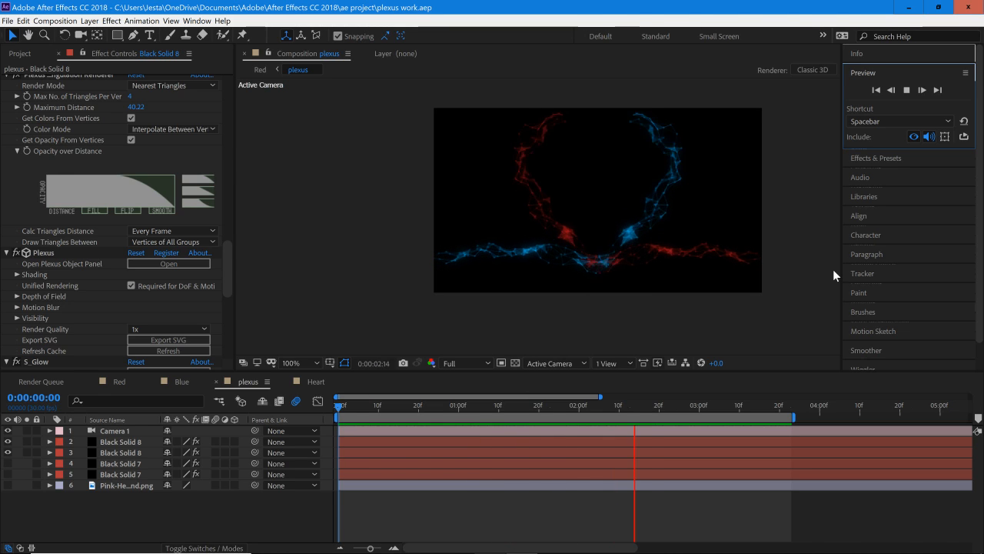
click(339, 410)
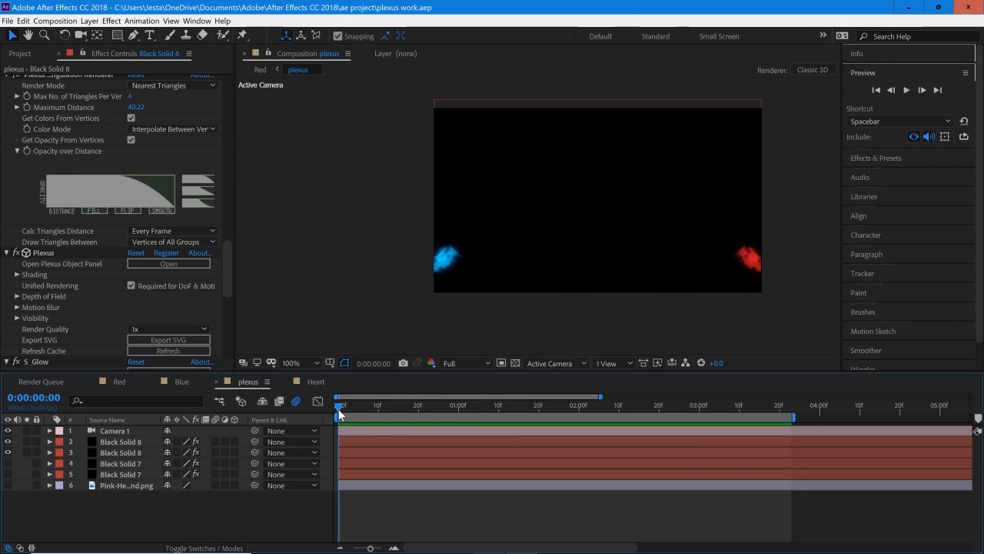
click(123, 443)
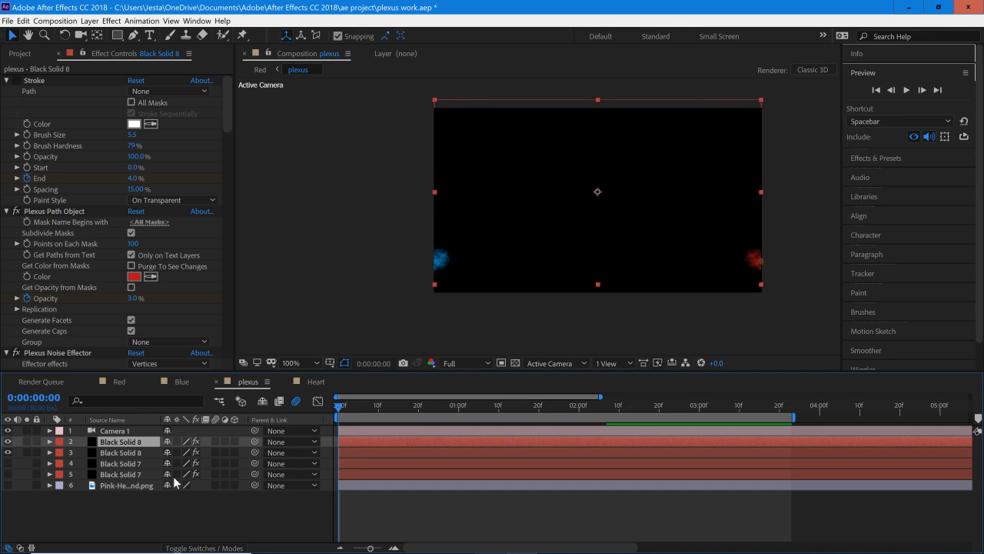
key(t)
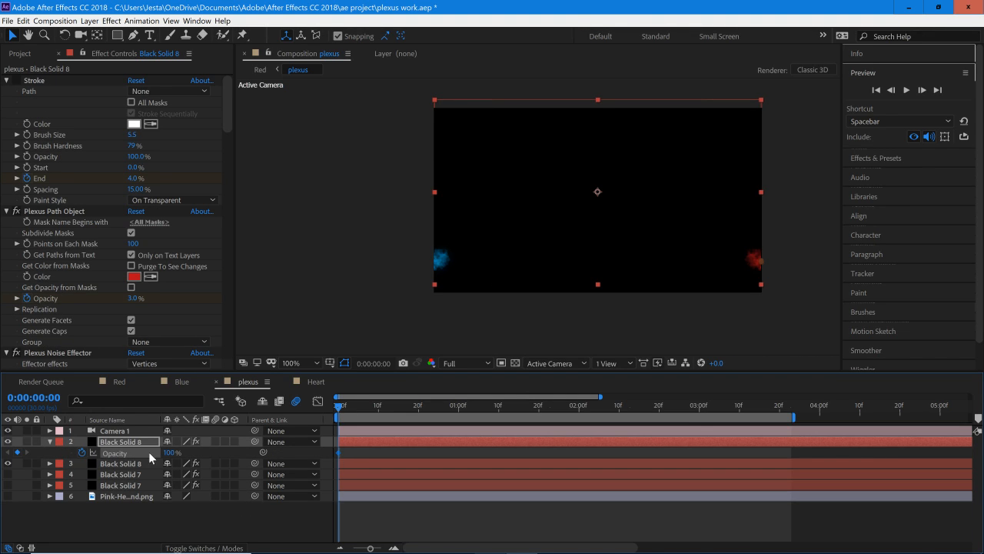
click(169, 453)
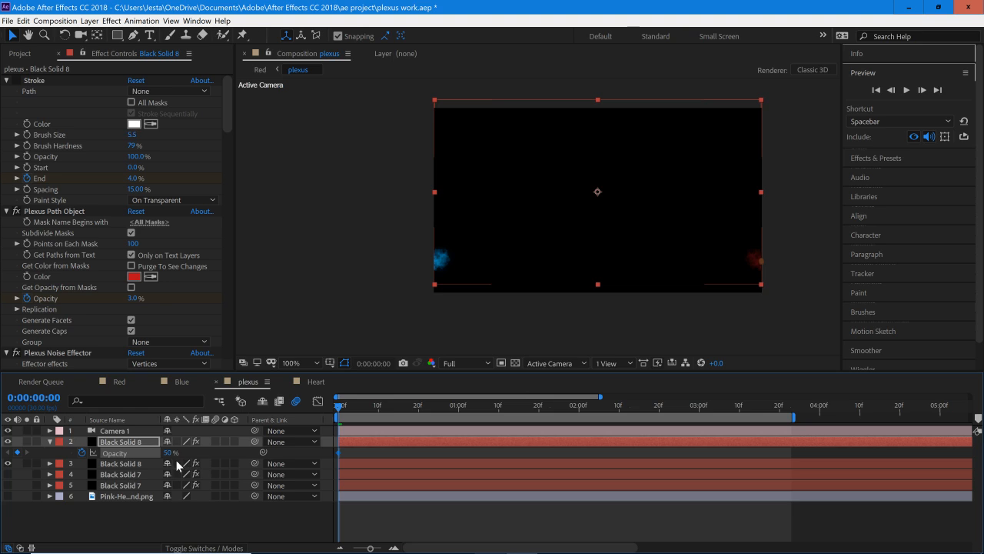
click(79, 453)
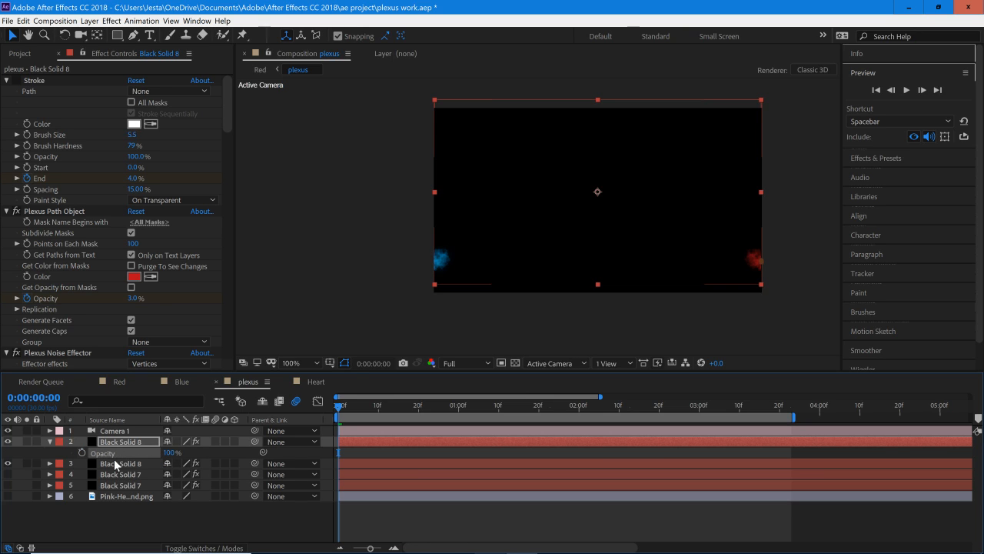
Step: Rename the upper Black Solid 8 layer as red and the lower one as blue, then collapse the red layer's properties
right_click(110, 445)
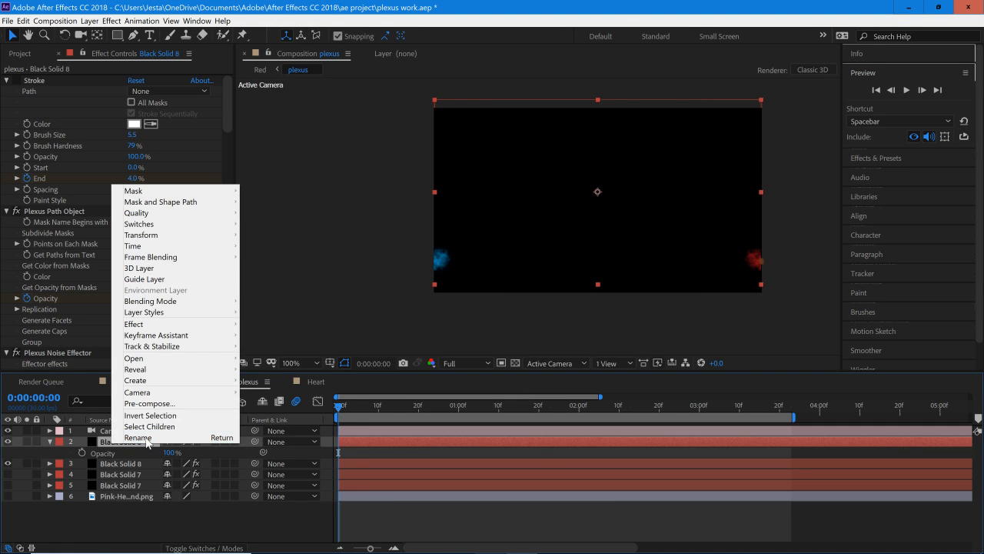
click(142, 443)
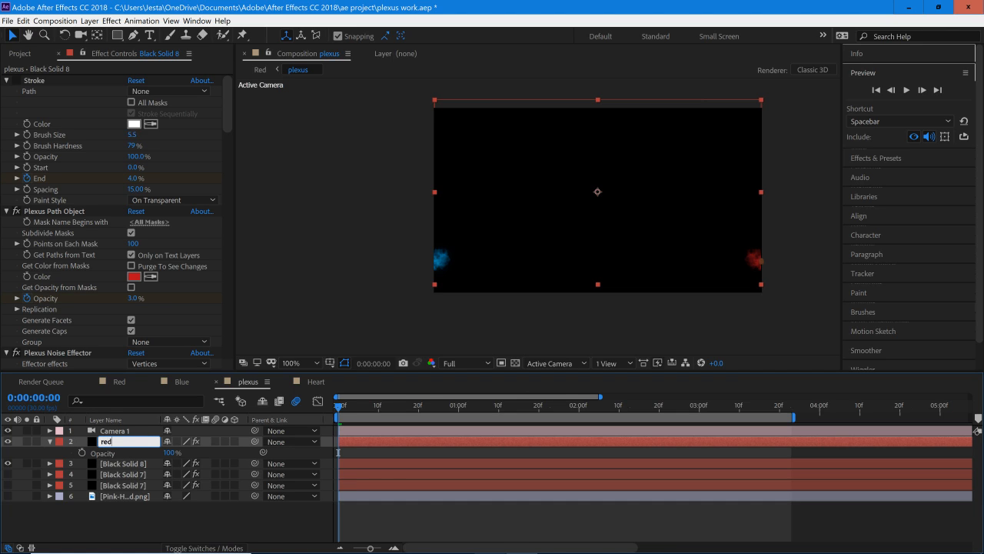
key(Return)
right_click(121, 466)
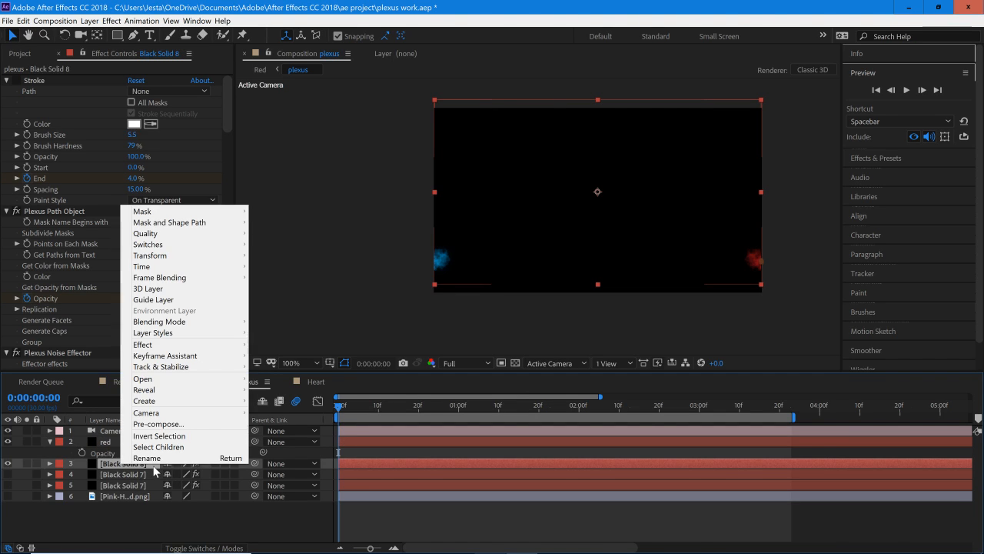
click(153, 460)
text(blue)
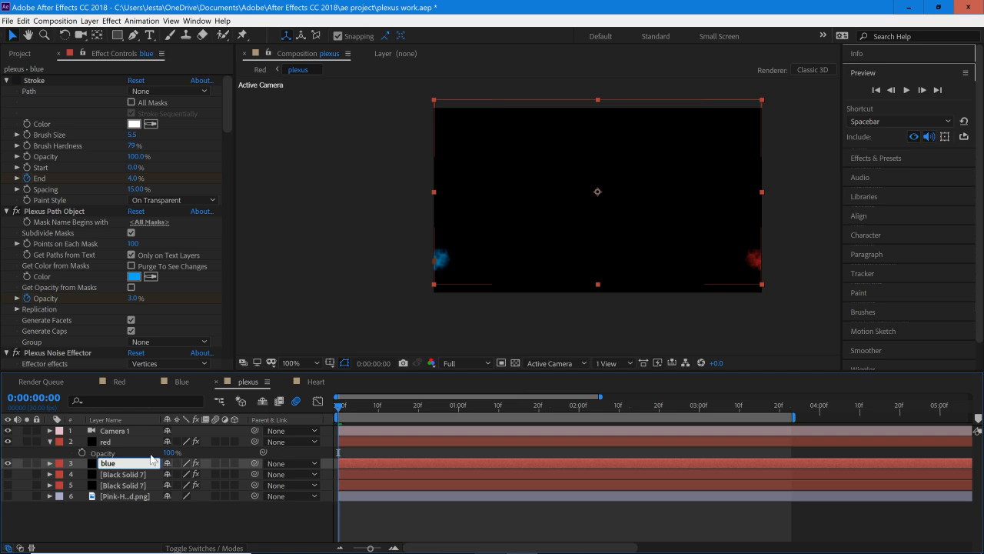
key(Return)
click(49, 441)
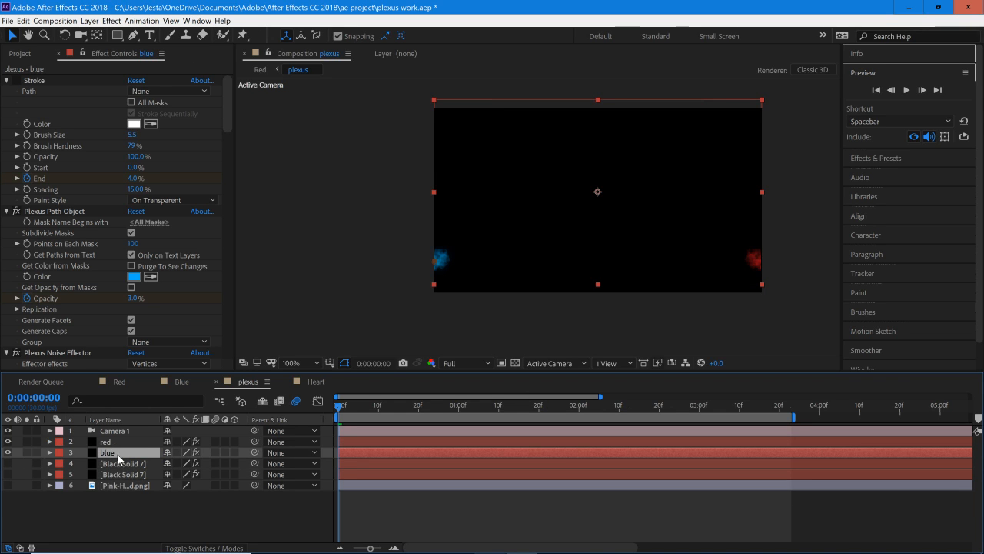
Step: Move the blue layer above the red layer and give it the Aqua label color
drag(117, 459, 114, 437)
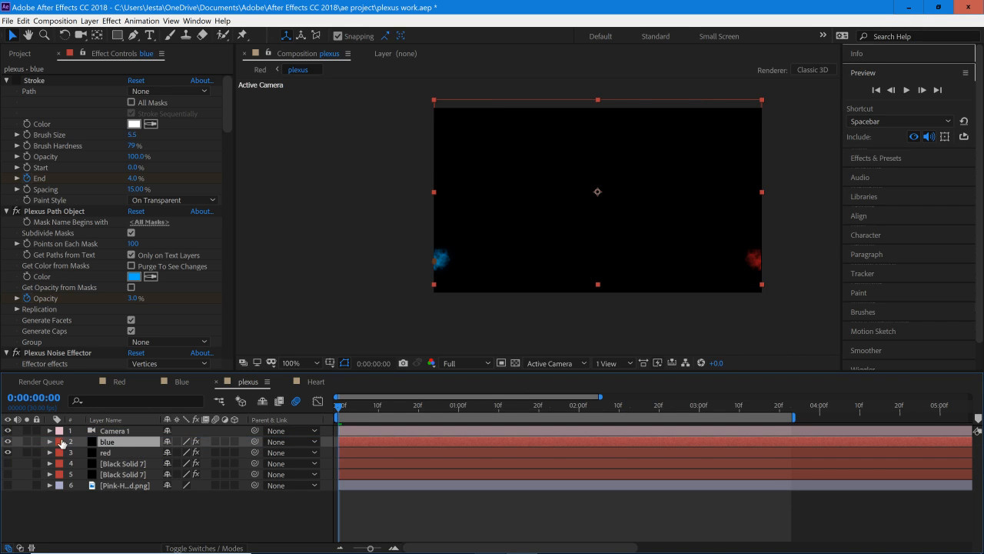
click(61, 442)
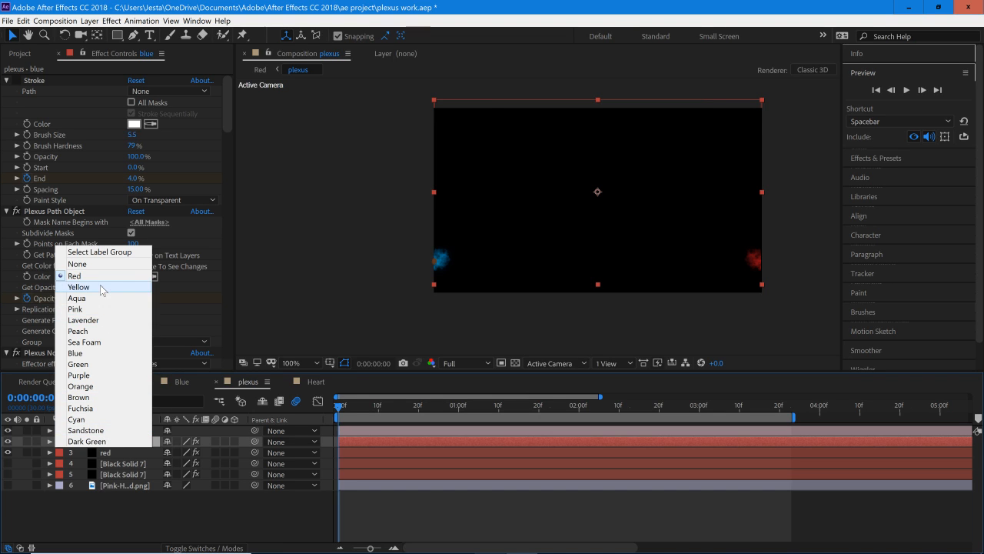
click(77, 298)
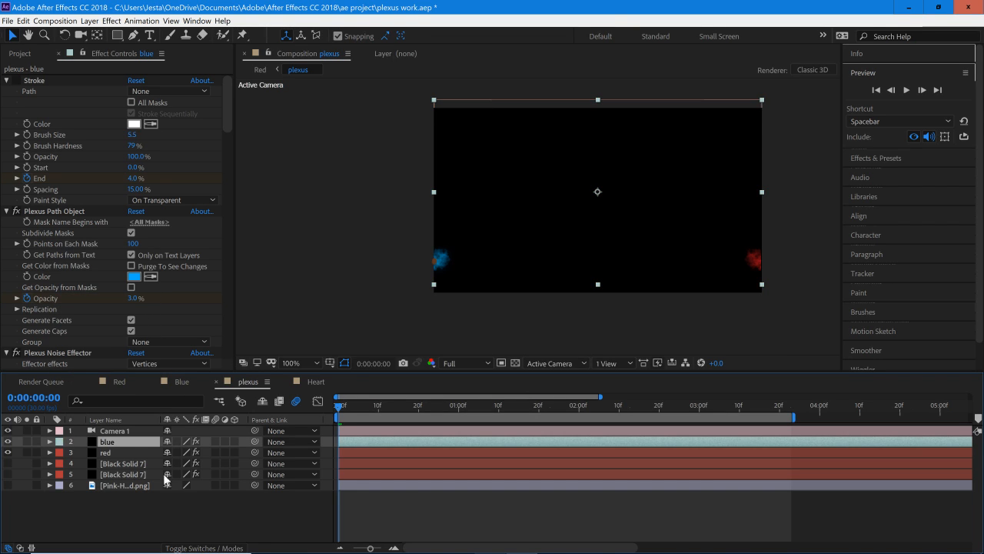
click(159, 503)
Step: Keyframe the blue layer's opacity from 0% at the first frame to 100% at 0:00:00:24
click(126, 441)
key(t)
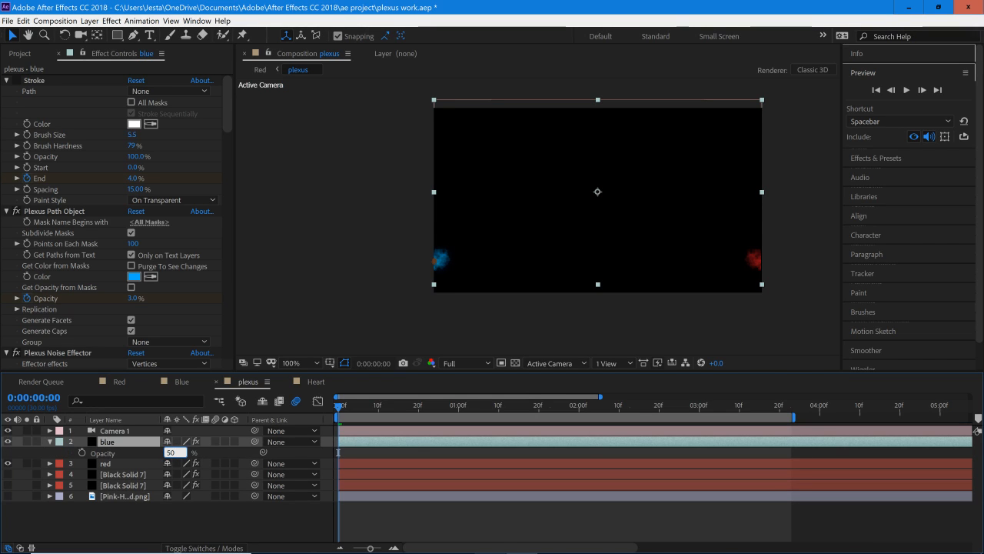
key(Return)
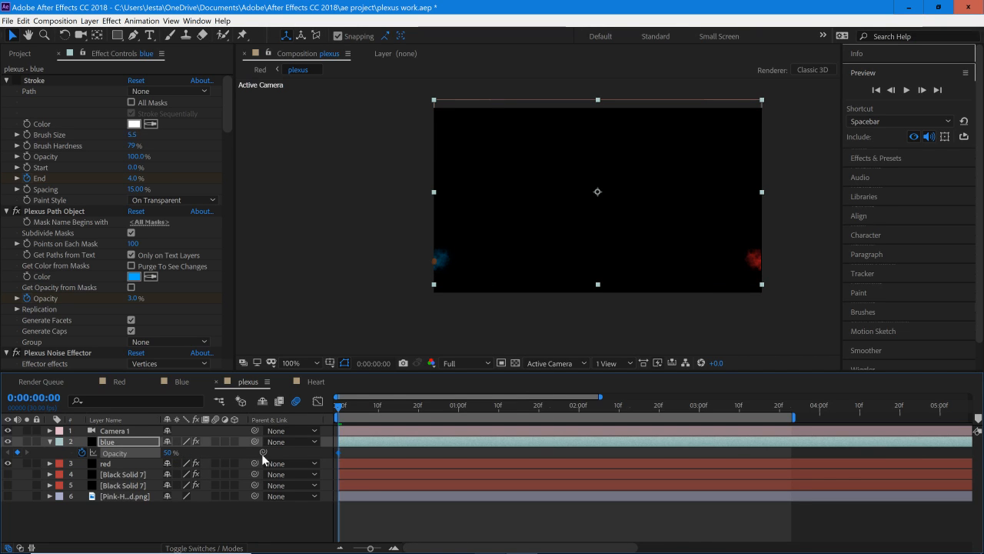
click(168, 452)
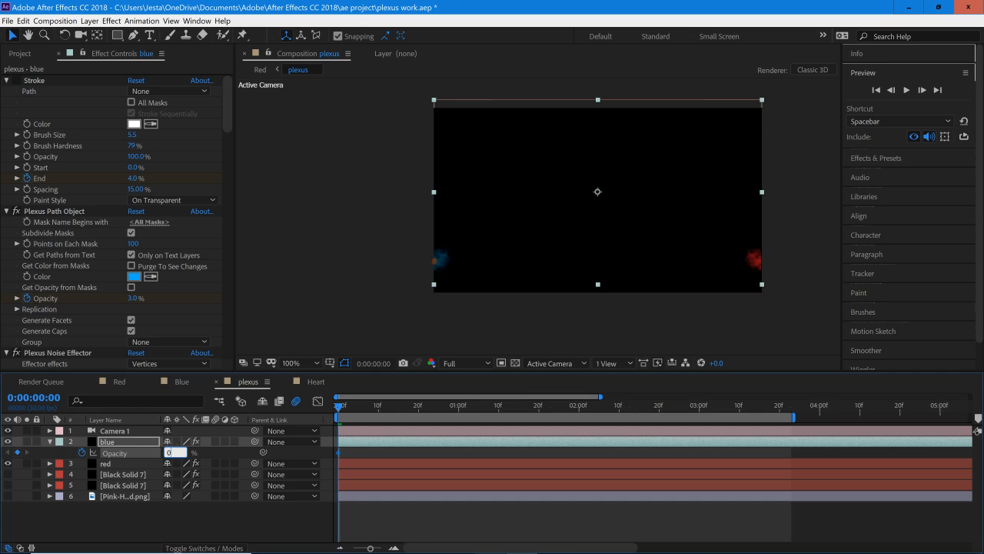
drag(378, 416, 435, 421)
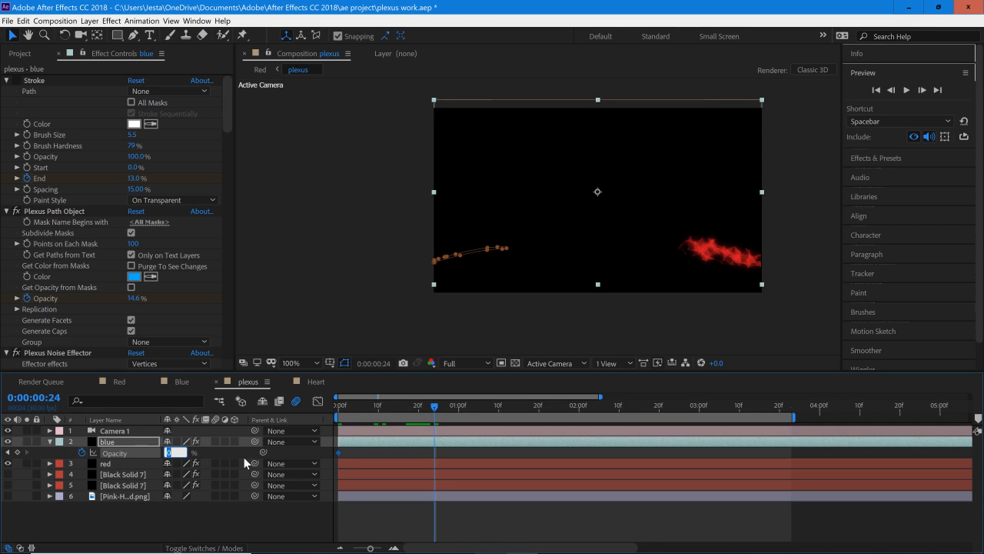
key(Return)
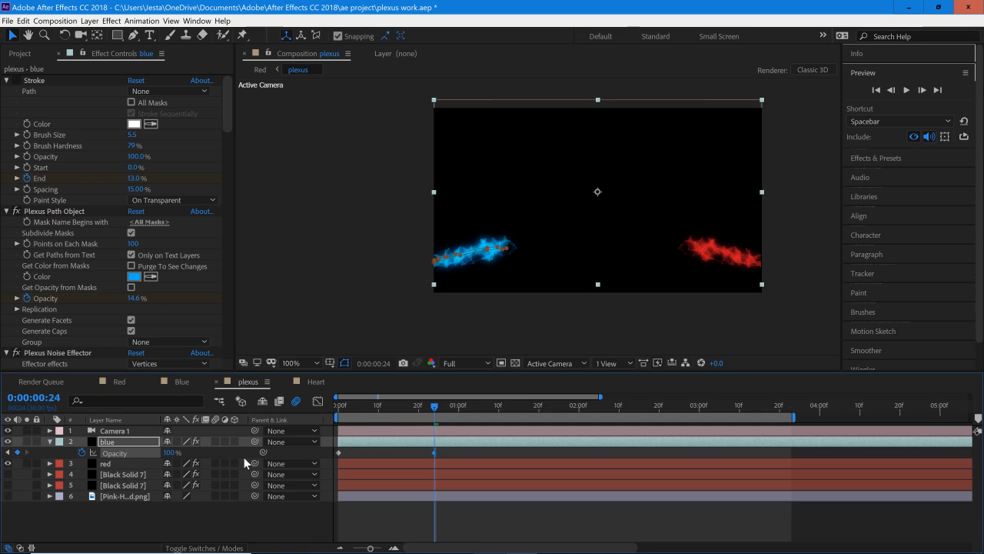
Step: Move the blue layer's 100% opacity keyframe to 0:00:01:03 and apply Easy Ease to both opacity keyframes
drag(436, 452, 322, 458)
right_click(338, 454)
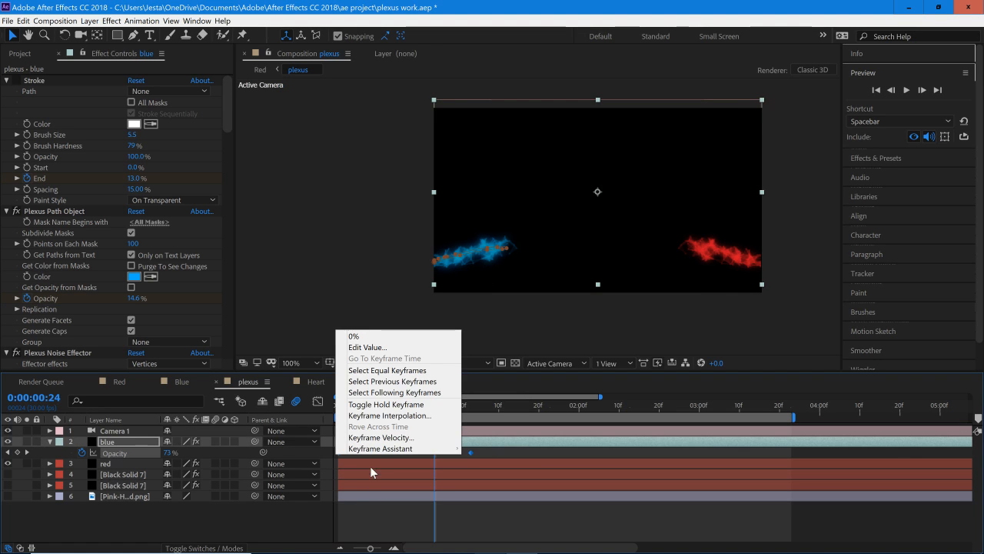
mouse_move(376, 457)
click(596, 493)
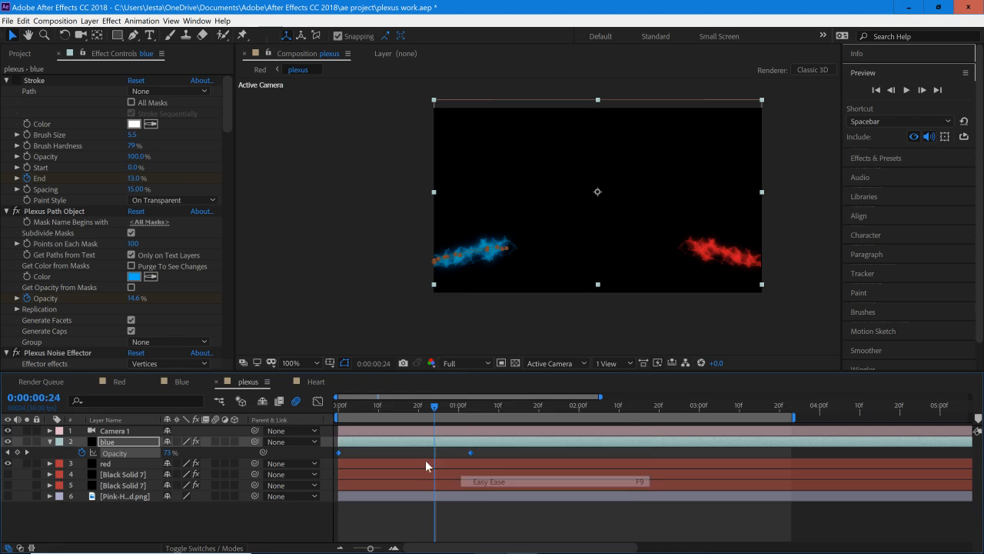
Step: Reshape the blue opacity speed curve in the Graph Editor so it rises slowly and peaks just before the last keyframe
key(shift+F3)
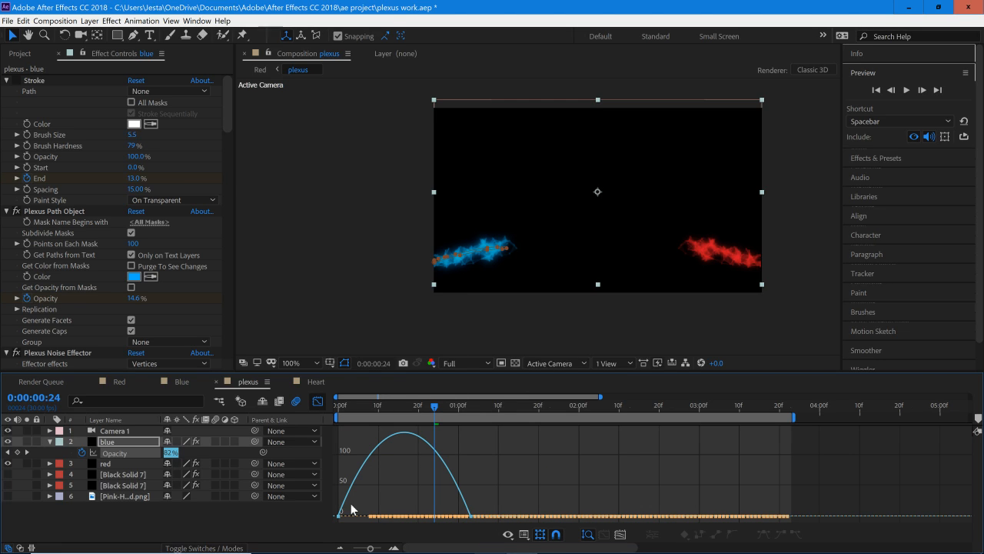
click(621, 534)
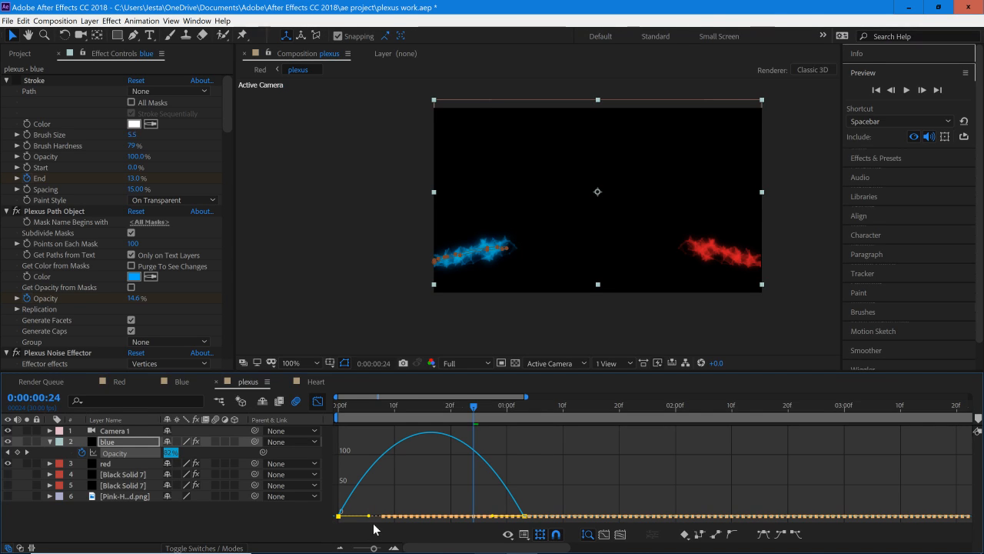
drag(377, 518, 420, 521)
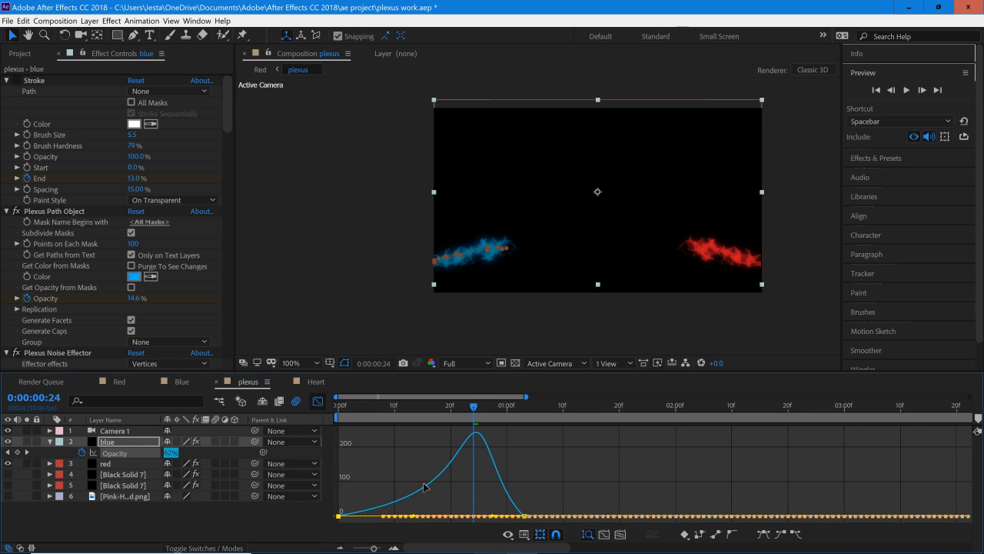
click(524, 516)
drag(506, 521, 520, 519)
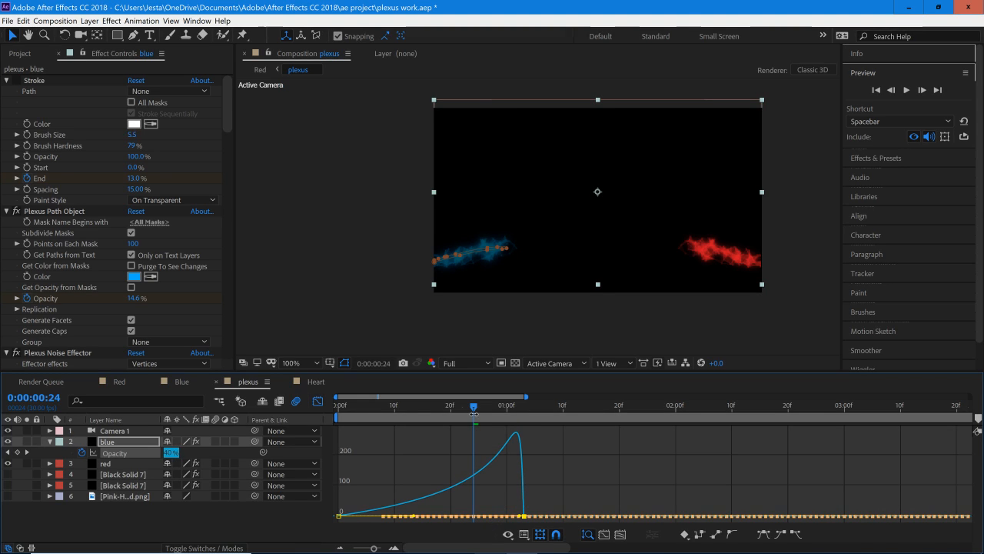
Step: Leave the Graph Editor and preview the blue layer's opacity fade from the first frame
key(space)
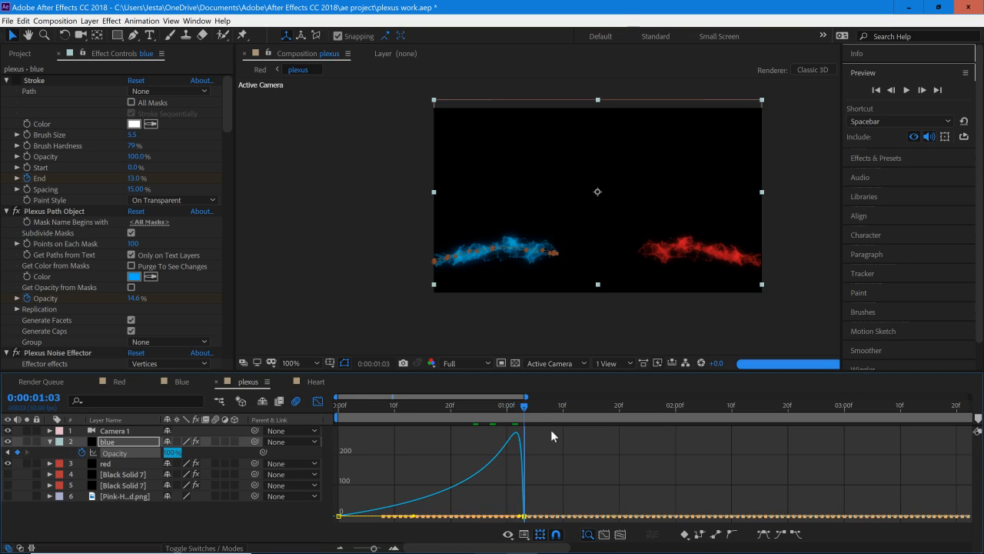
drag(581, 432, 496, 442)
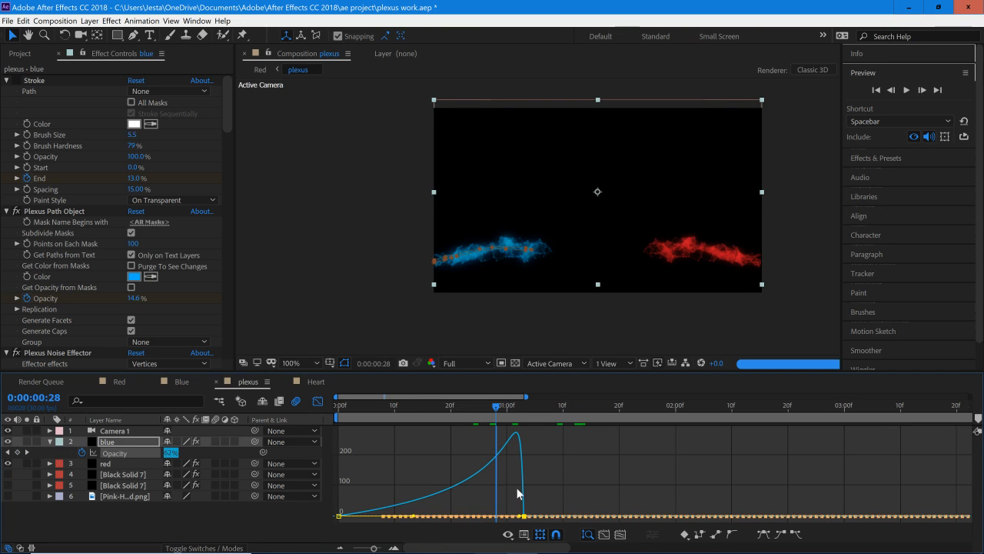
drag(492, 409, 320, 416)
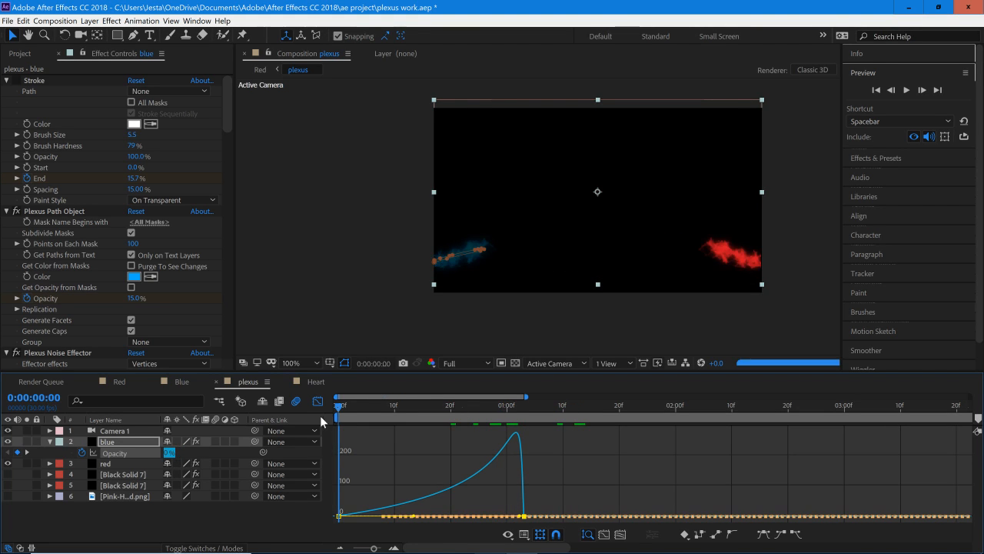
click(315, 402)
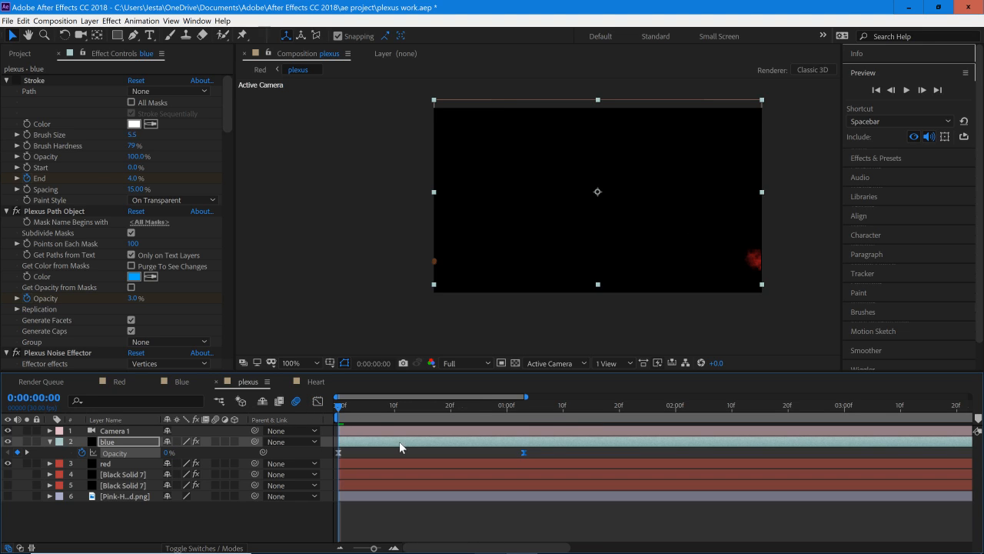
key(space)
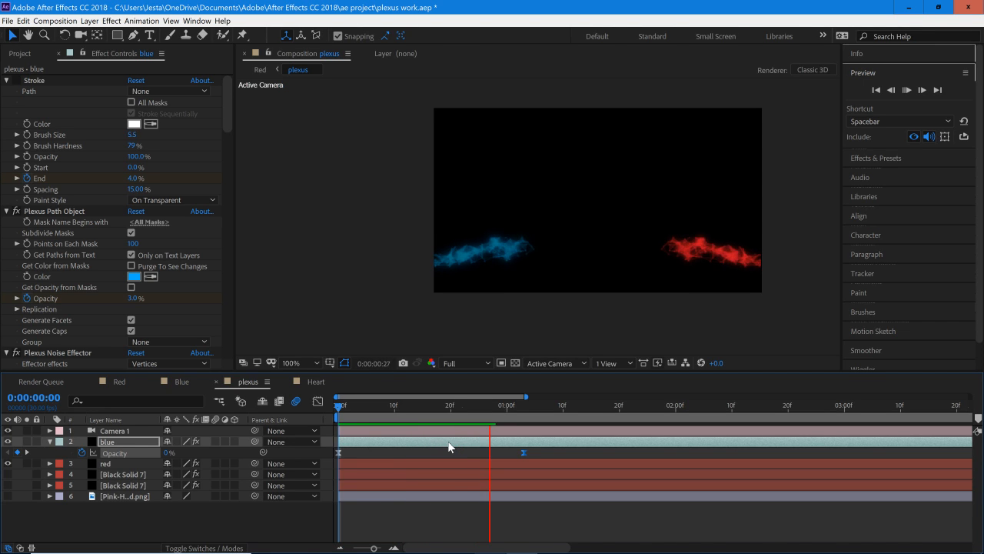
click(339, 413)
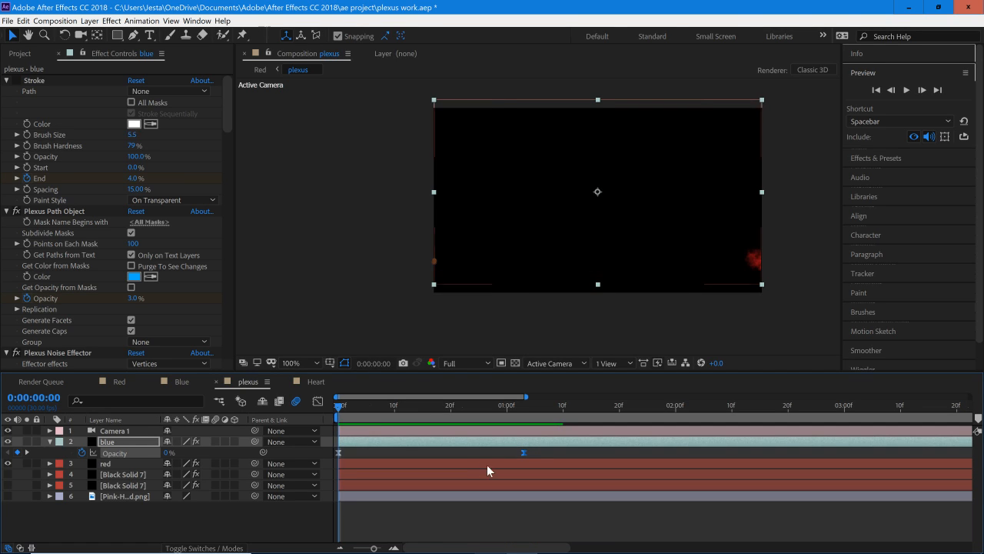
Step: Lengthen the blue layer's fade by moving its ending opacity keyframe to about 0:00:01:09, then select the red layer
drag(524, 452, 331, 458)
click(573, 453)
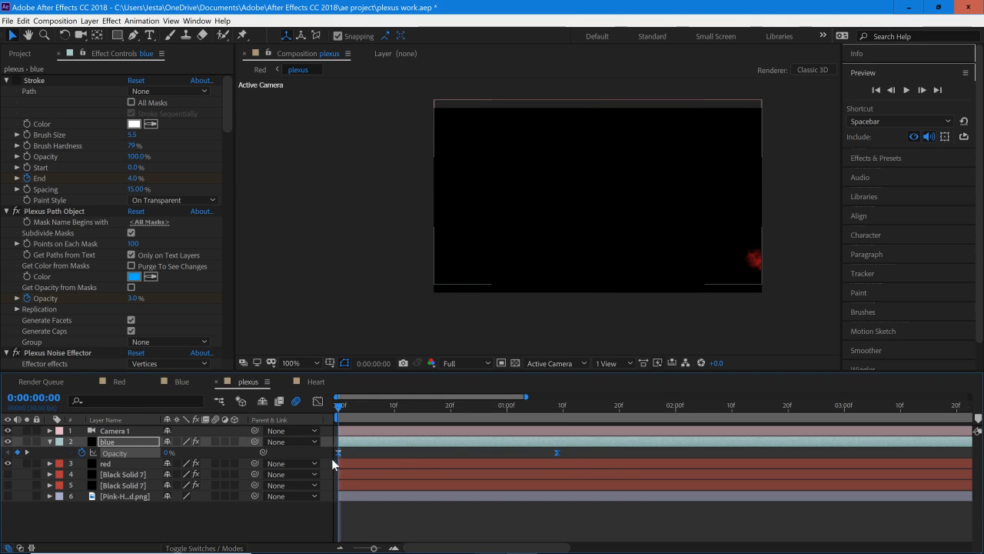
click(377, 463)
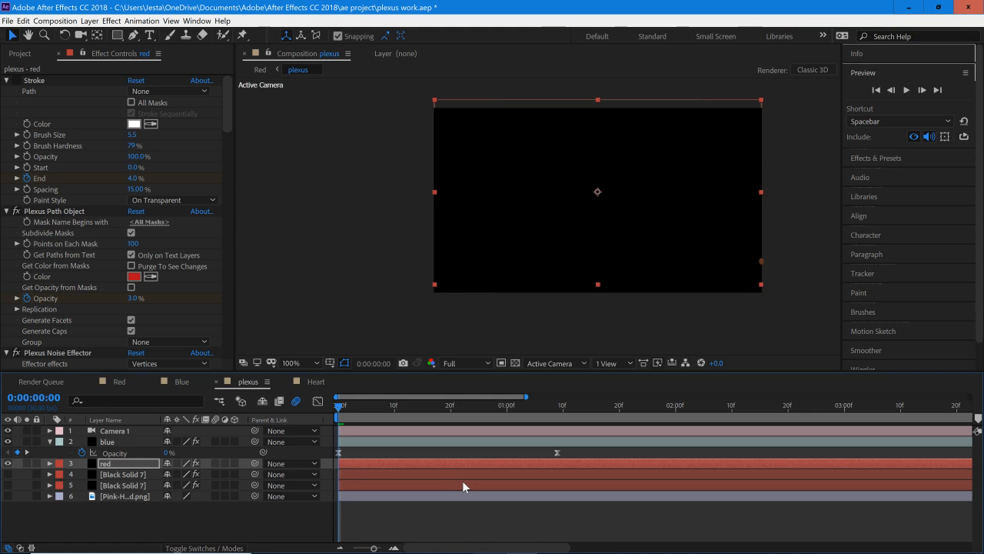
Step: Preview the blue and red plexus streams as they fade in over roughly the first two seconds
key(u)
key(u)
drag(348, 405, 672, 446)
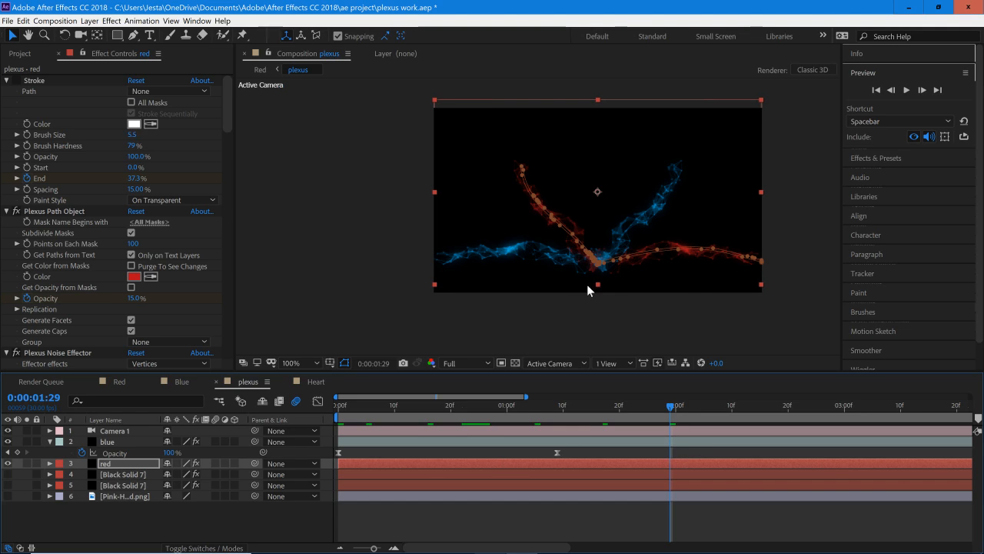
key(space)
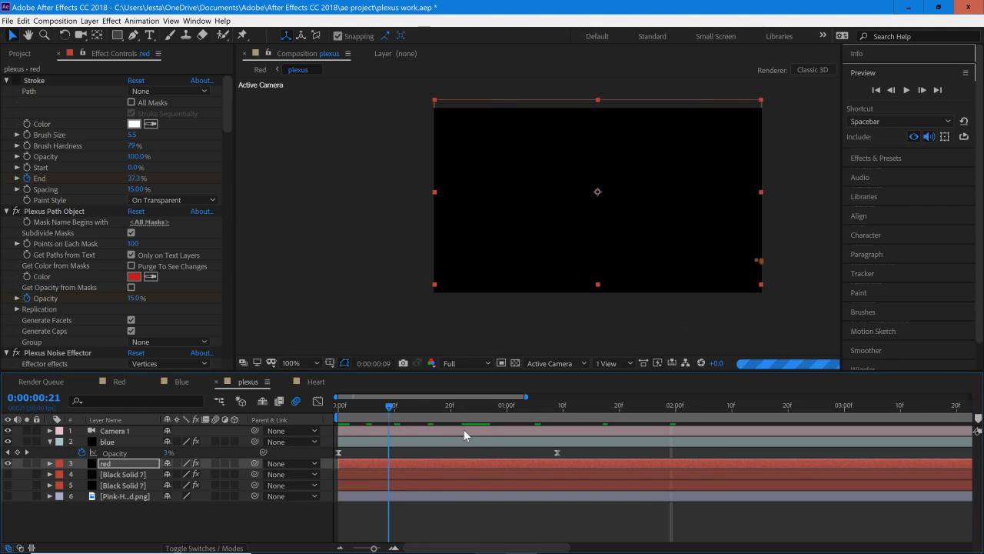
Step: Collapse the blue layer's opacity property and return the playhead to the first frame
click(50, 442)
drag(487, 407, 468, 440)
drag(401, 444, 364, 436)
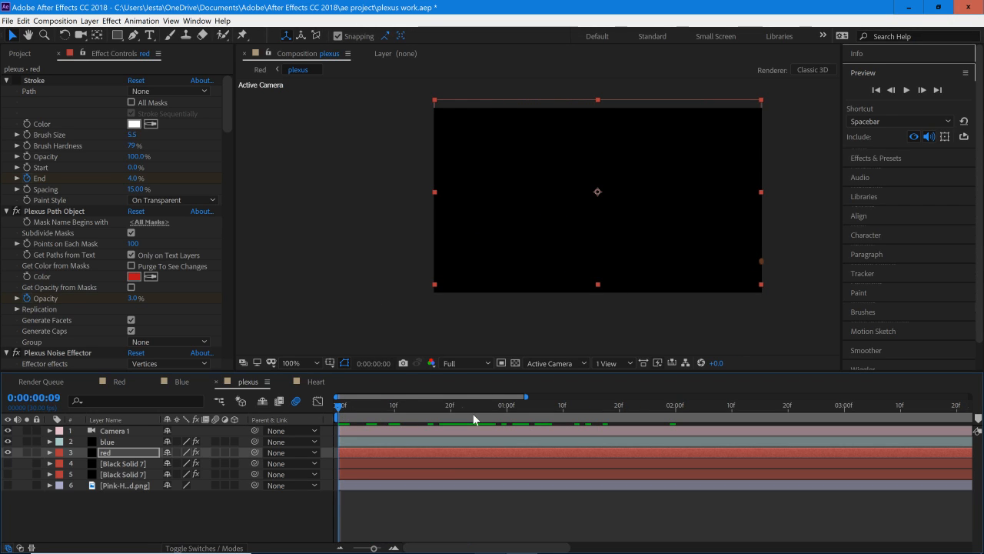
drag(473, 419, 282, 427)
Step: Search the effects for "particular" and select the Trapcode Particular effect
click(874, 72)
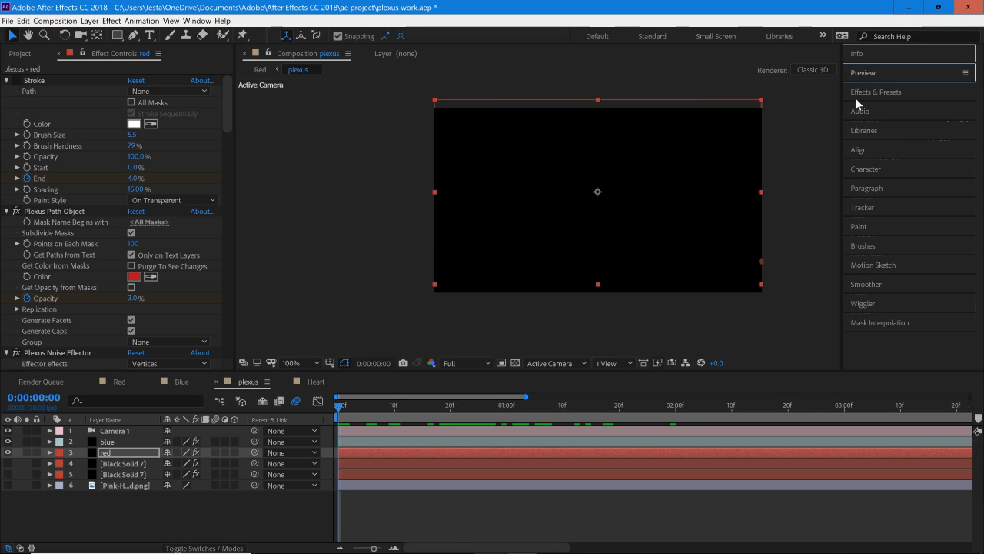
click(858, 94)
click(884, 108)
text(pat)
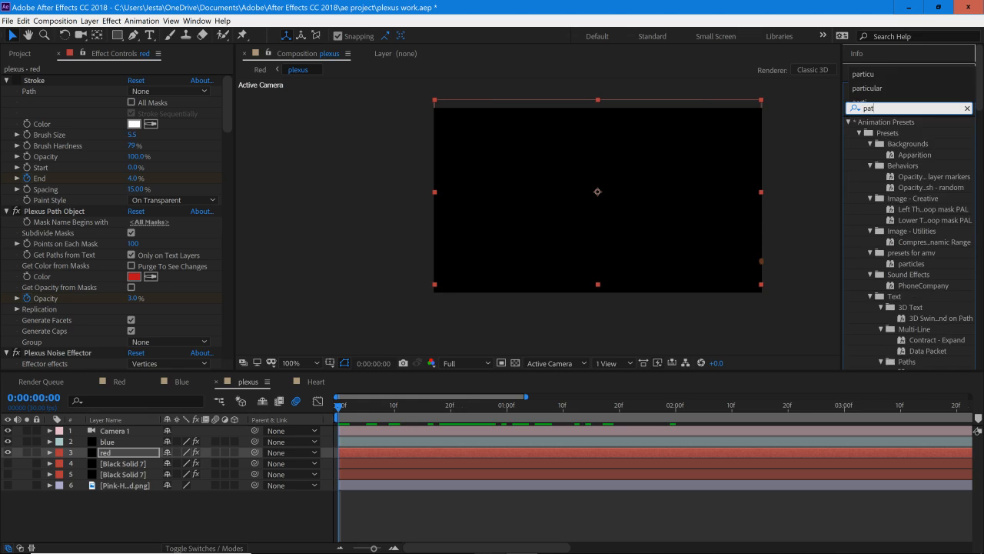
text(ricular)
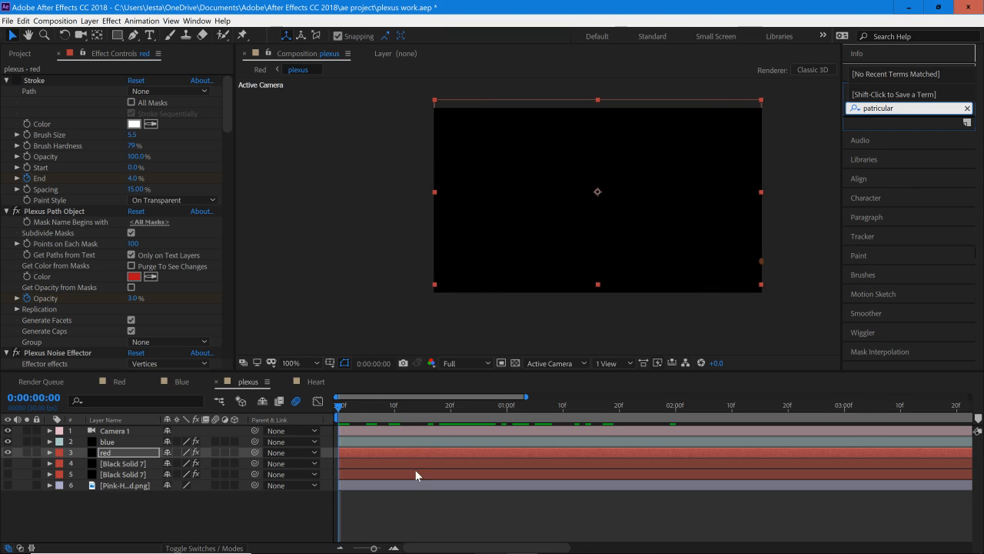
key(BackSpace)
key(BackSpace)
key(BackSpace)
key(BackSpace)
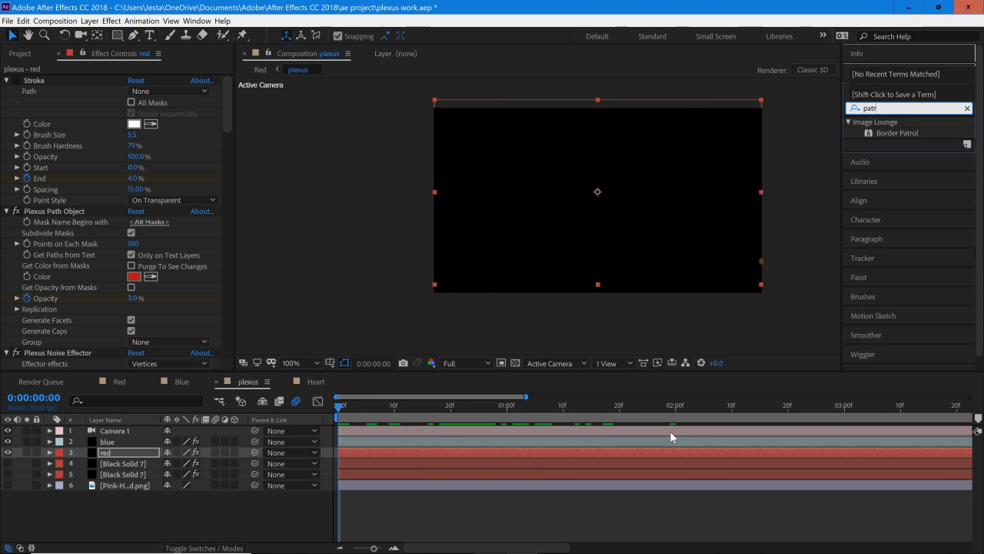
text(rt)
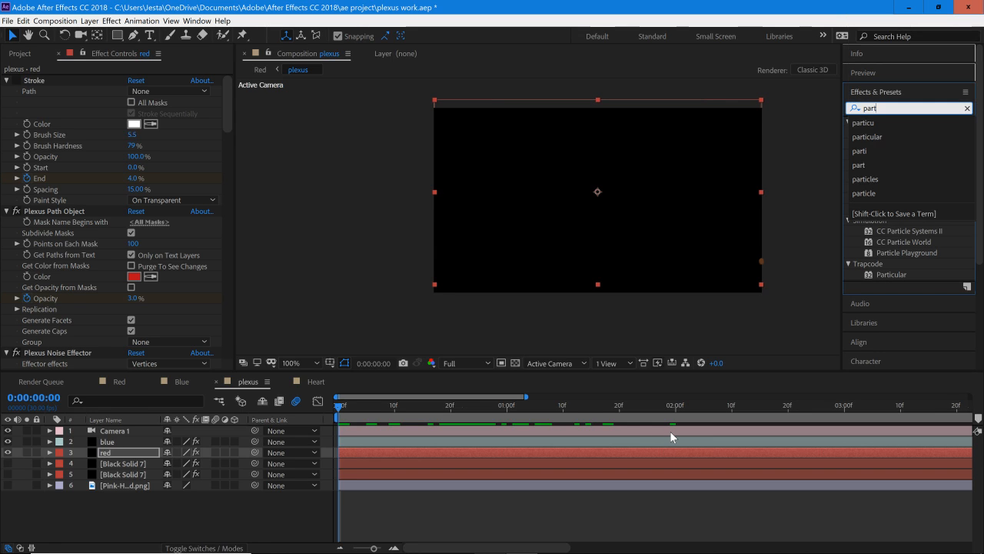
text(icular)
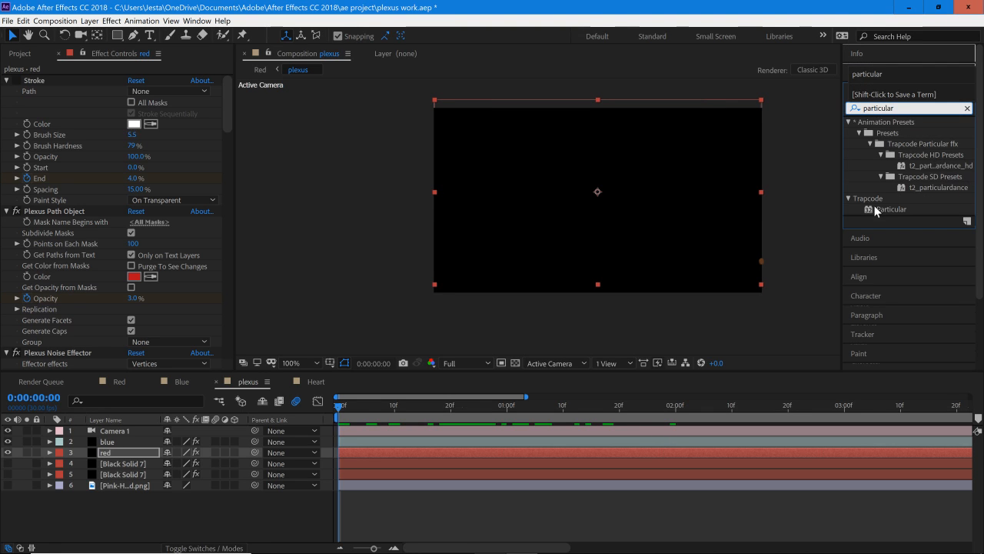
click(886, 209)
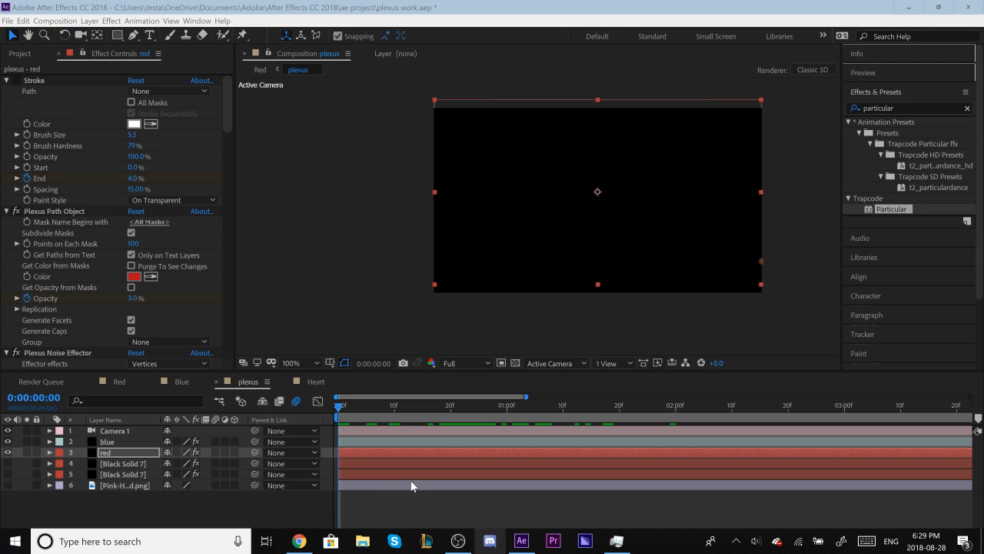
click(366, 430)
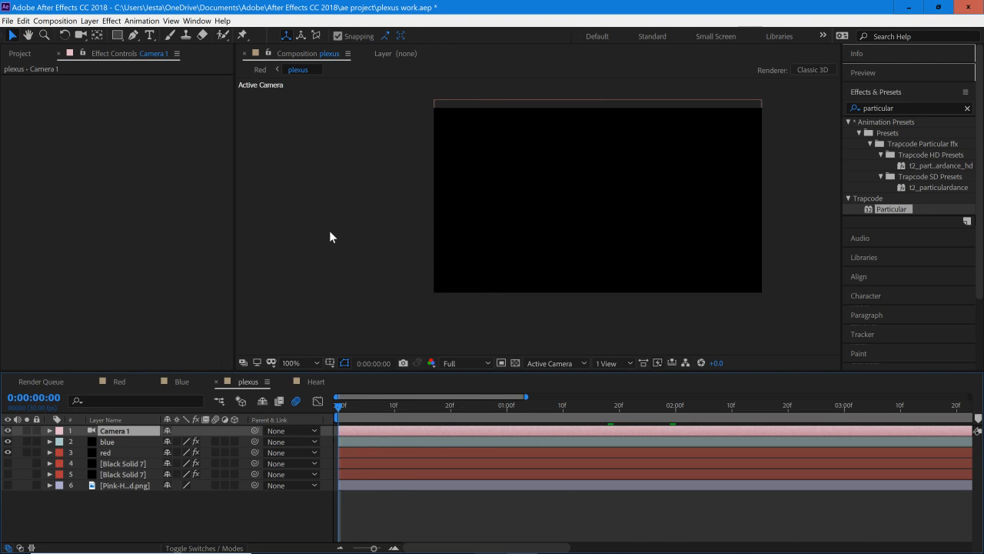
click(89, 21)
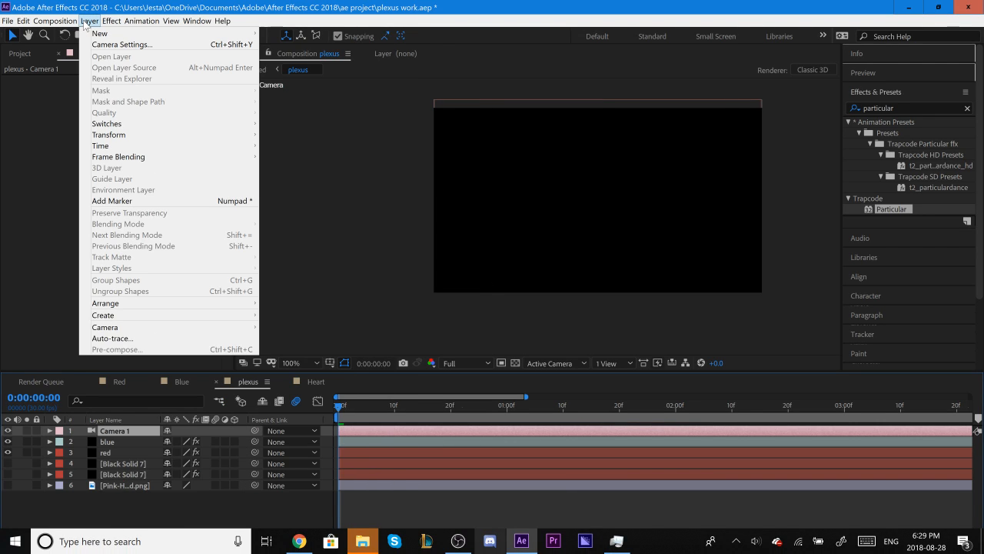
click(414, 505)
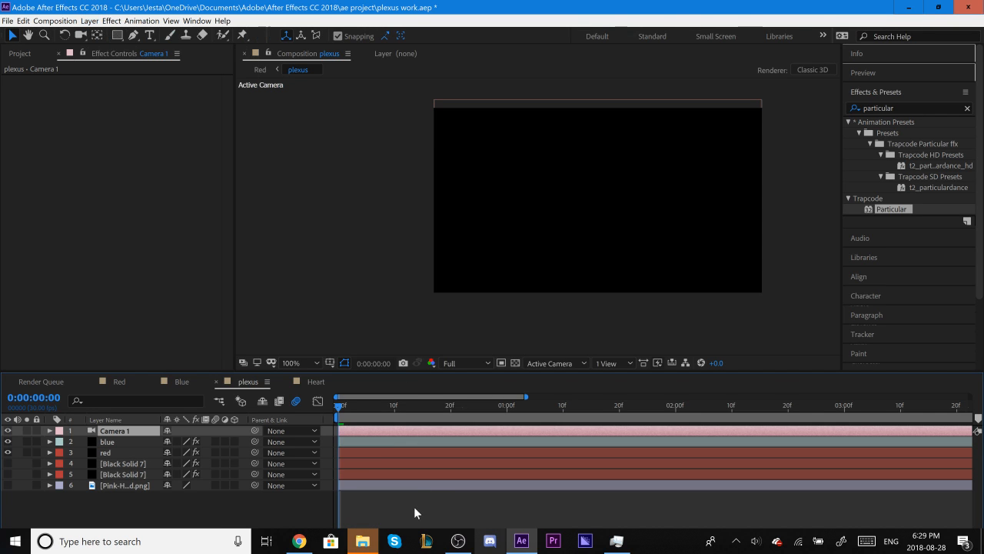
Step: Deselect all layers and add a new black solid at the top of the plexus composition
click(415, 507)
mouse_move(363, 544)
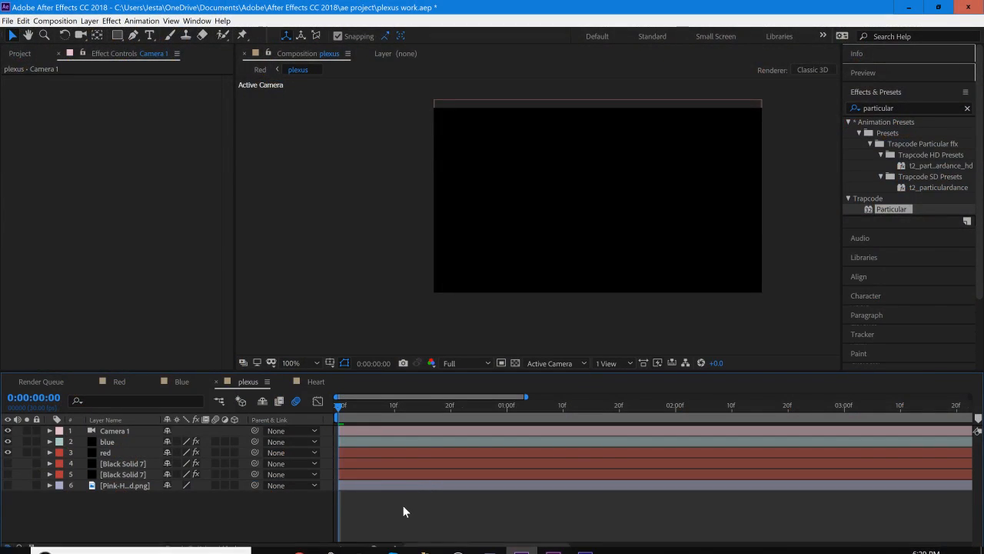
click(108, 22)
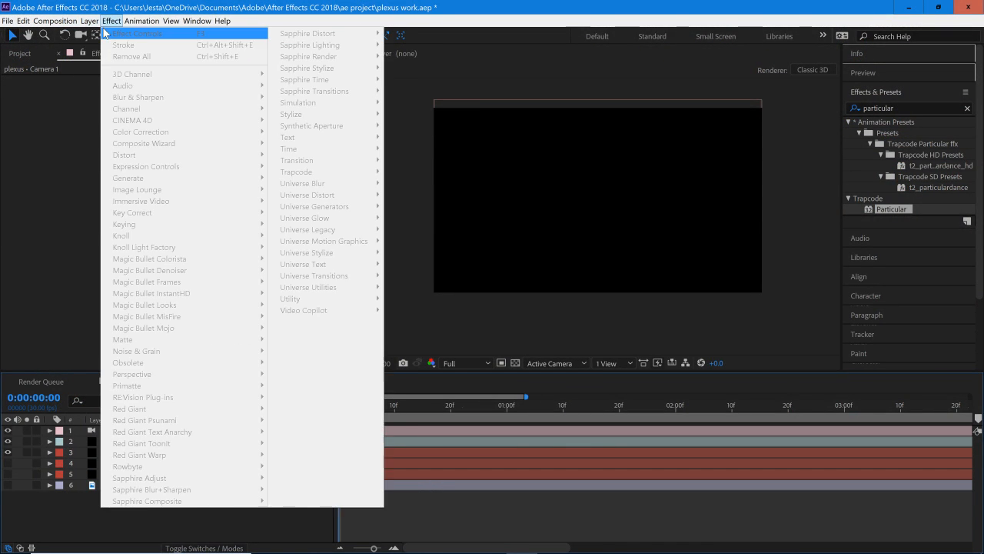
mouse_move(90, 22)
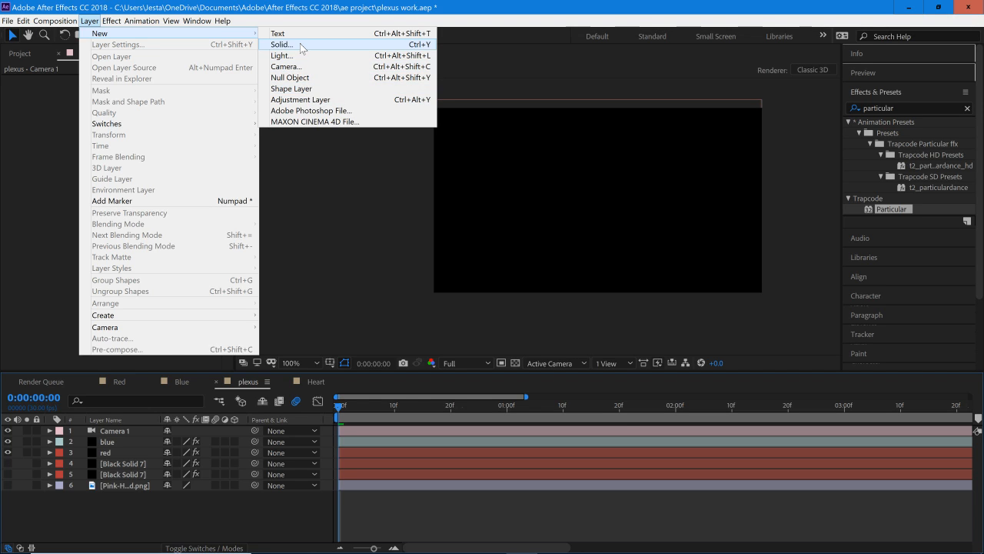
click(300, 44)
click(525, 408)
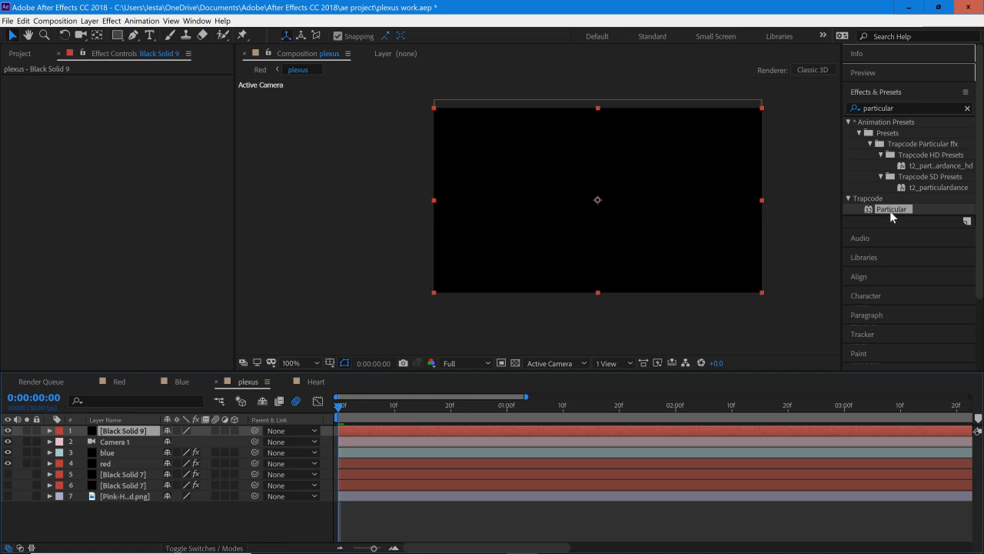
Step: Apply the Particular effect to the new black solid and rename that layer as particles
drag(408, 463, 127, 433)
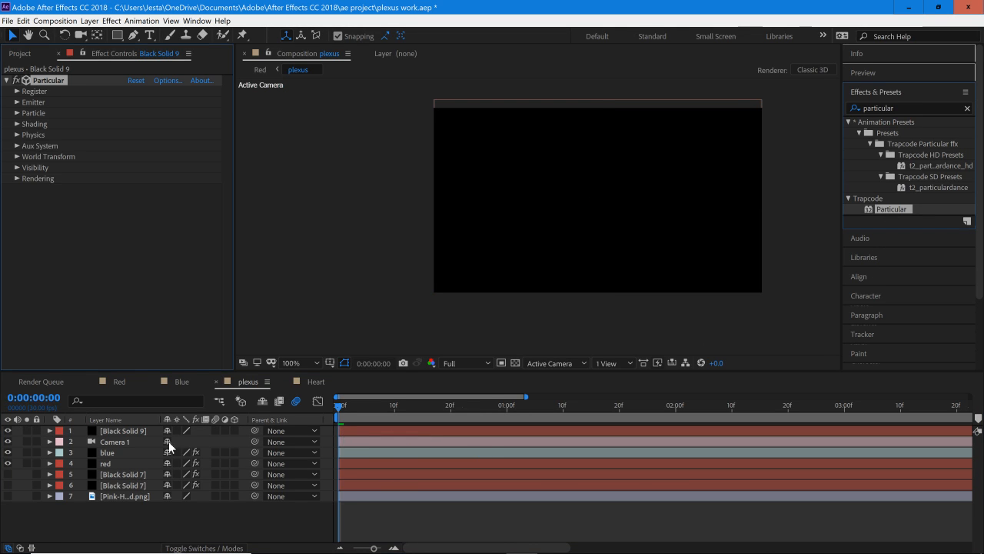
right_click(127, 433)
click(166, 437)
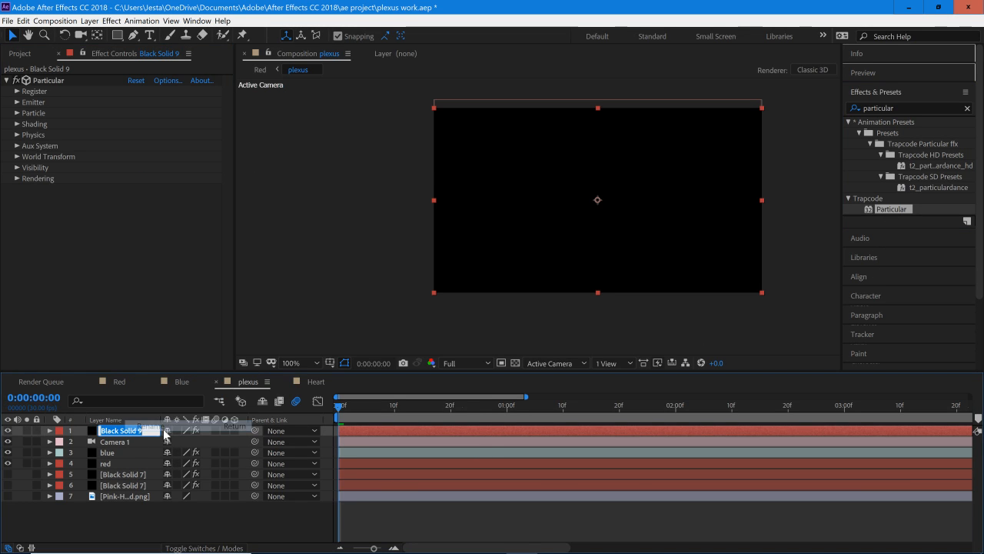
text(particles)
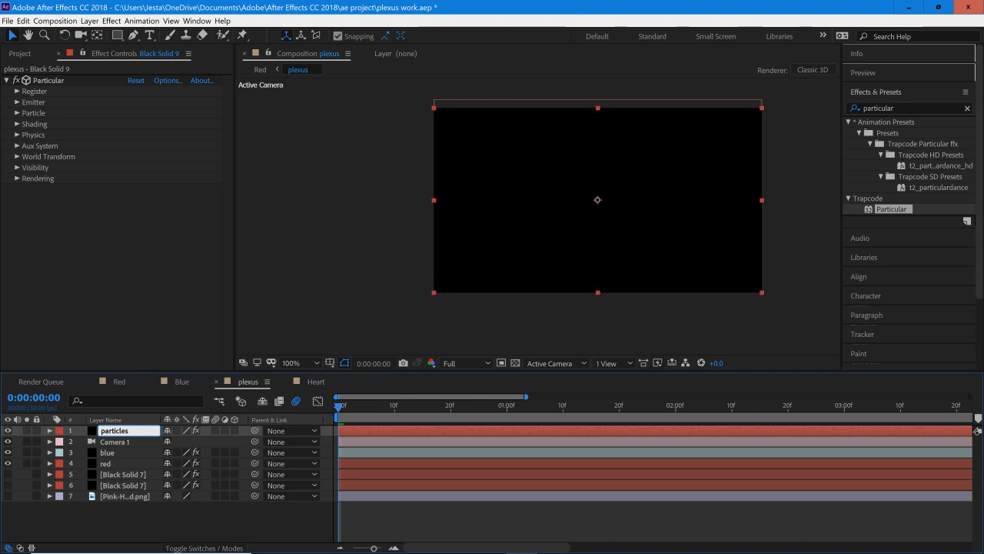
key(Return)
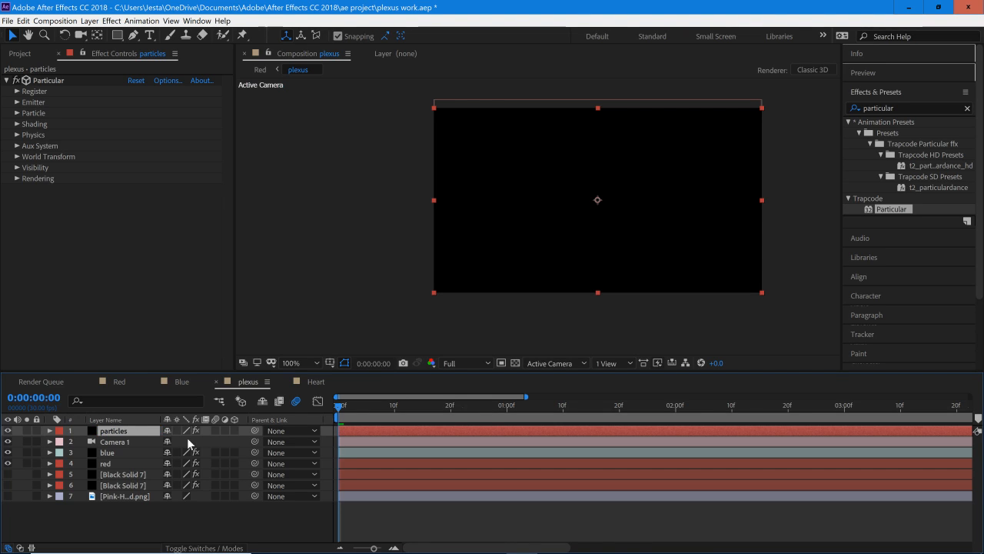
Step: Set the particles layer's label colour to Fuchsia
right_click(123, 433)
click(88, 429)
click(59, 431)
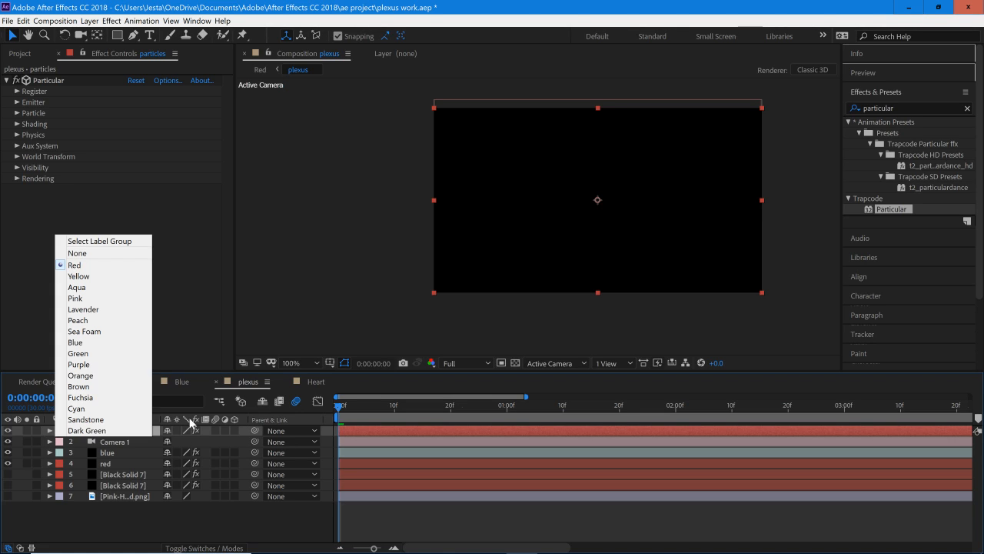
click(80, 397)
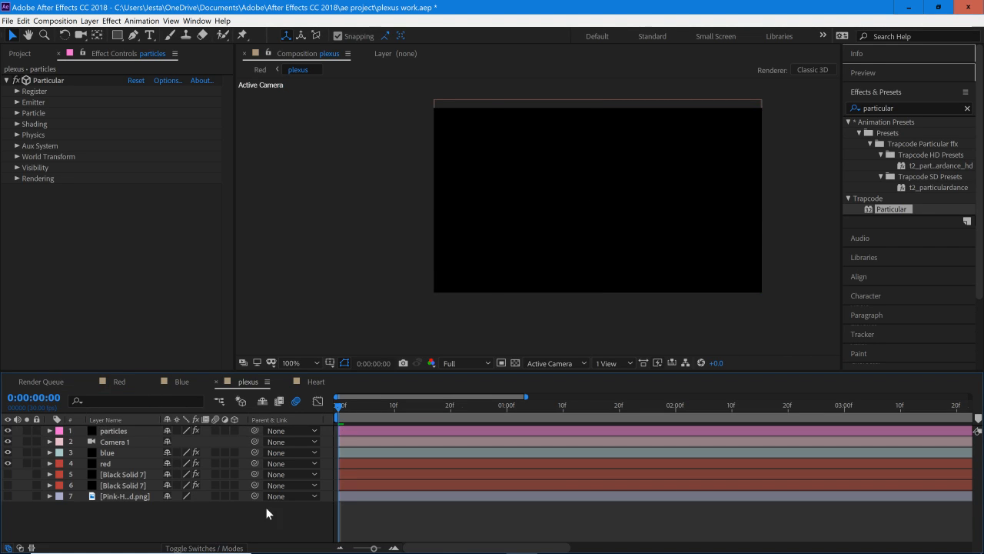
Step: Add a new null object above the particles layer
click(132, 432)
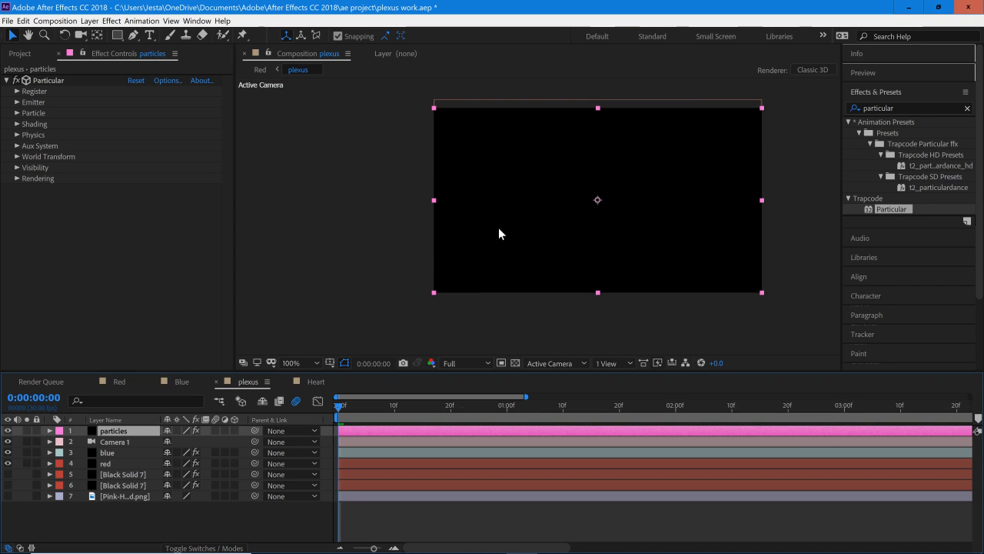
click(89, 20)
mouse_move(110, 37)
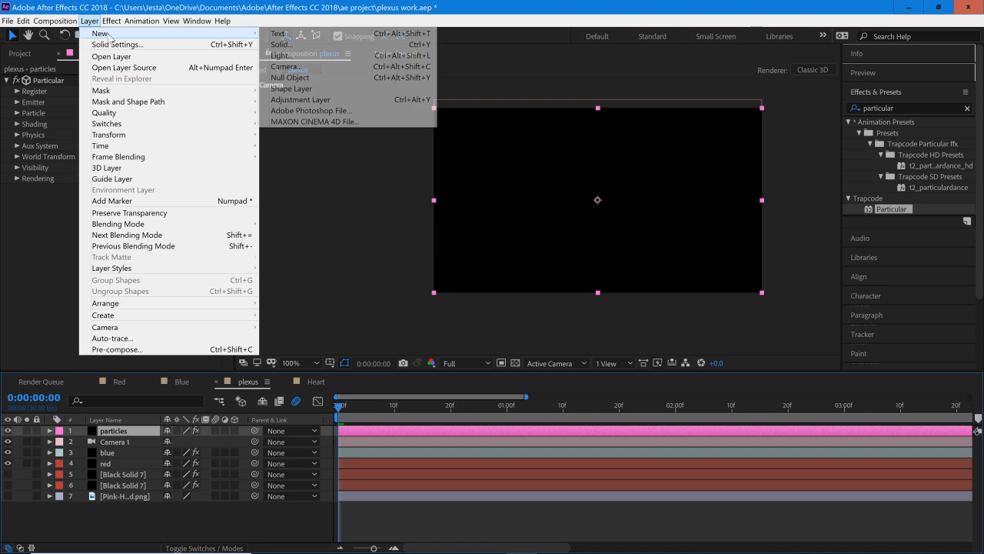
click(325, 78)
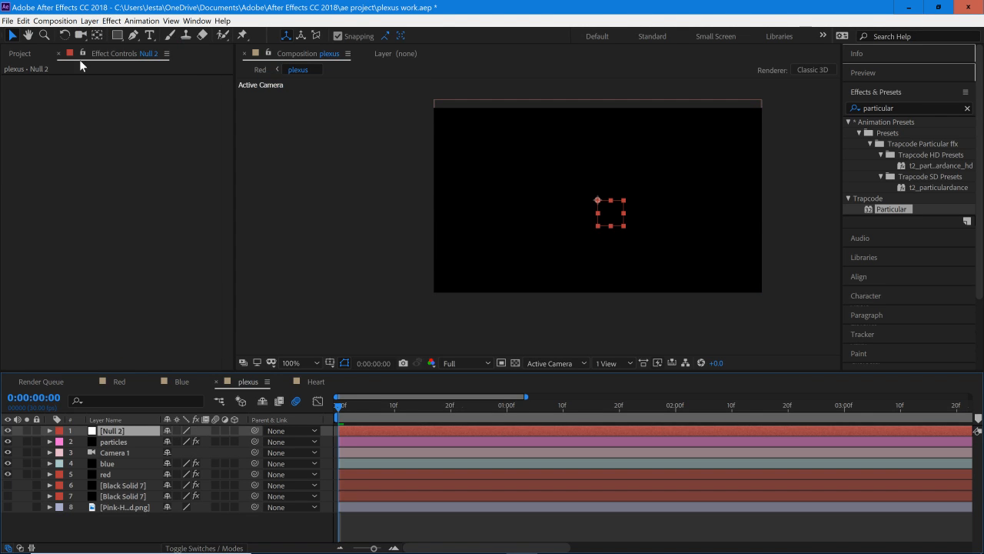
Step: Add a white point light named Point Light 1 with 100% intensity, no falloff and no shadows
click(89, 21)
mouse_move(106, 34)
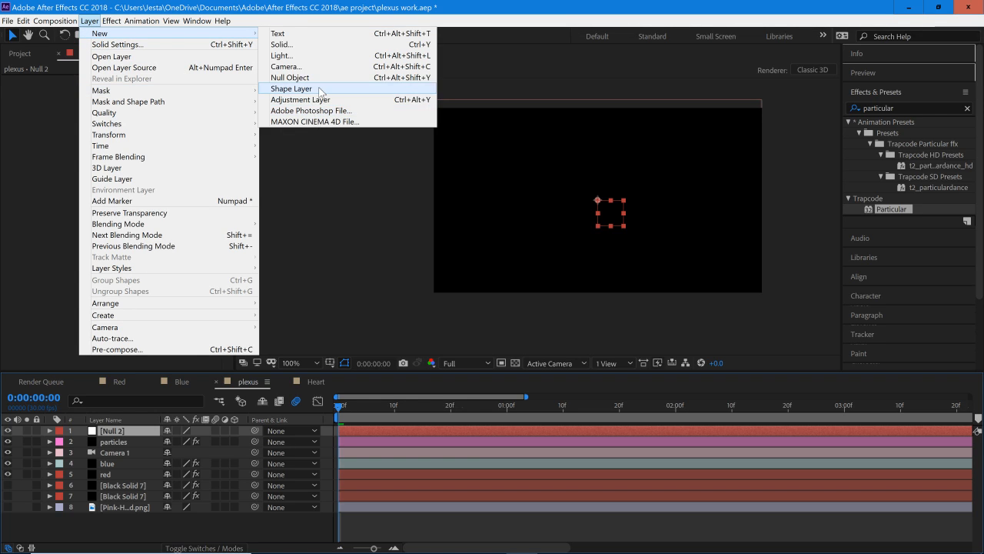
click(307, 56)
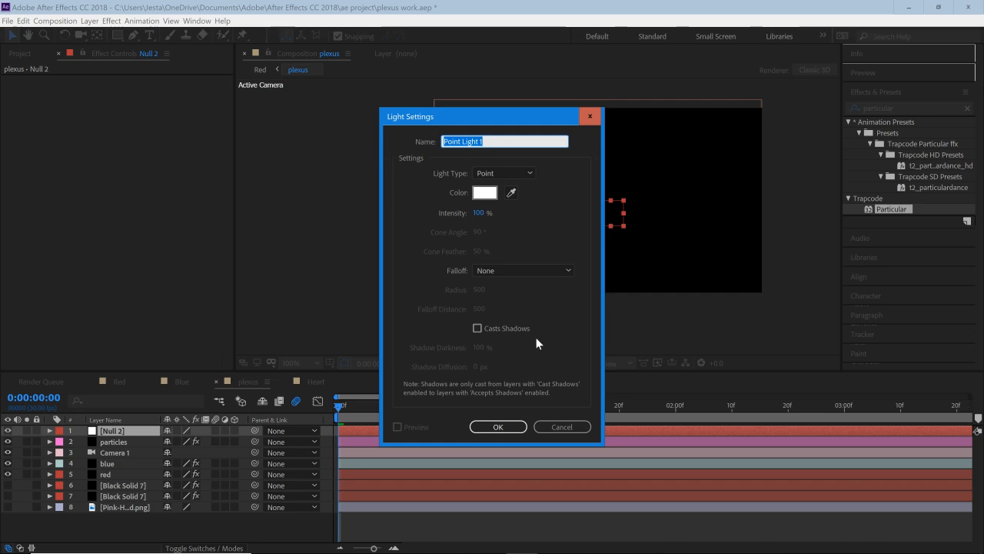
click(498, 427)
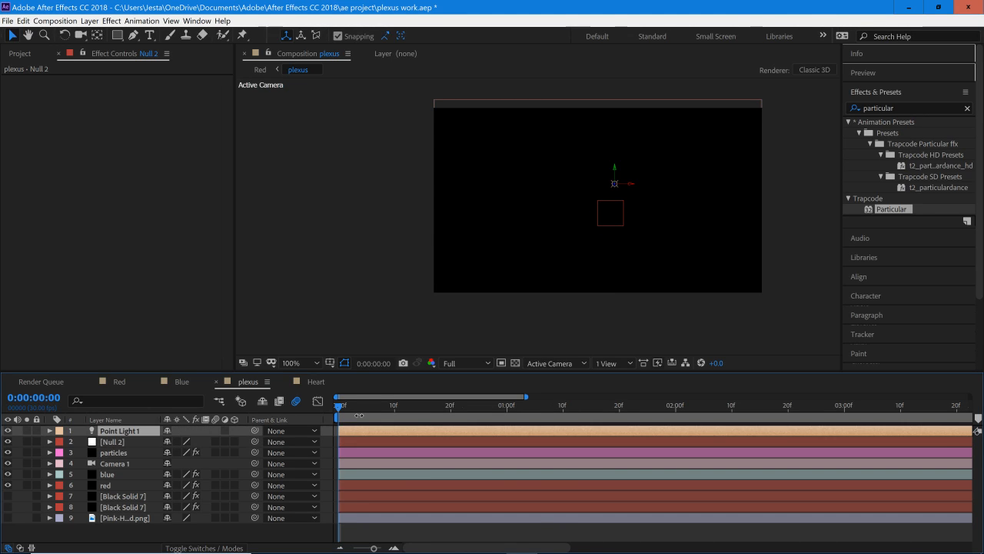
Step: Parent Point Light 1 to the new null object
mouse_move(339, 407)
mouse_down()
mouse_move(426, 418)
mouse_move(336, 424)
mouse_up()
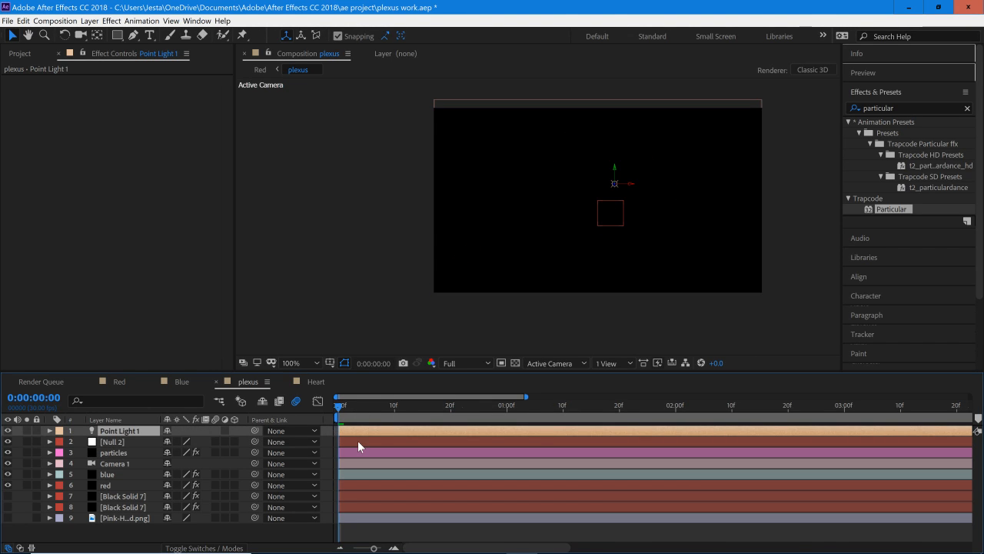
click(357, 441)
click(358, 434)
drag(255, 430, 127, 442)
Step: Reveal the null's Position, try shifting it horizontally to 711, 360 to test the light's parenting, and undo the shift
click(125, 441)
key(p)
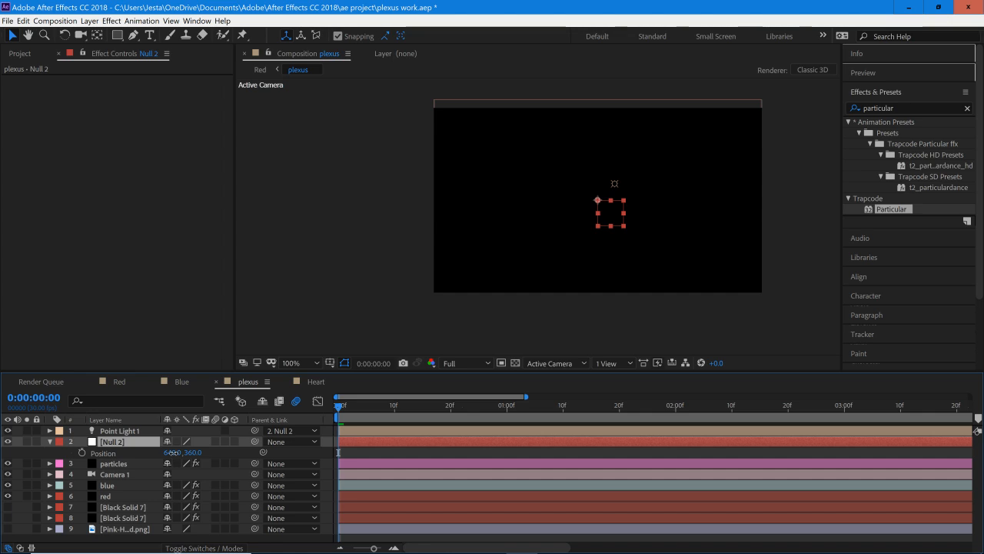
drag(171, 452, 210, 454)
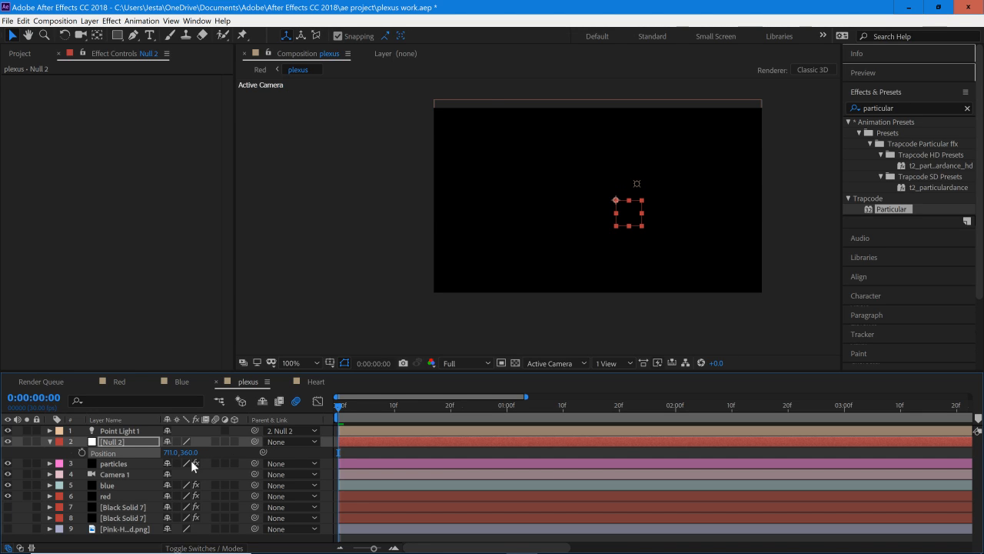
key(ctrl+z)
Step: At 0:00:00:18, try shifting the null horizontally to 709, 360 to check the particles' response, and undo the shift
drag(390, 402, 440, 416)
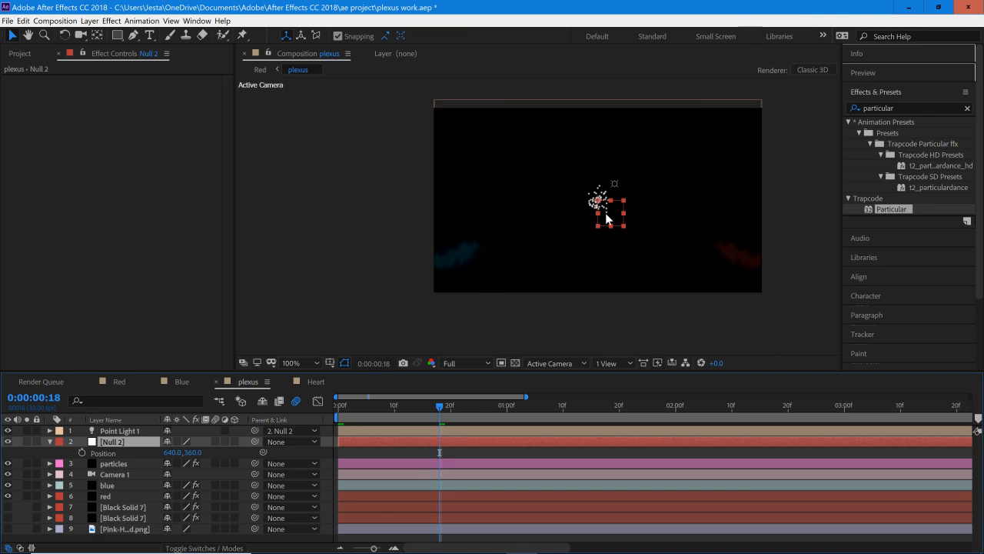
drag(176, 454, 225, 460)
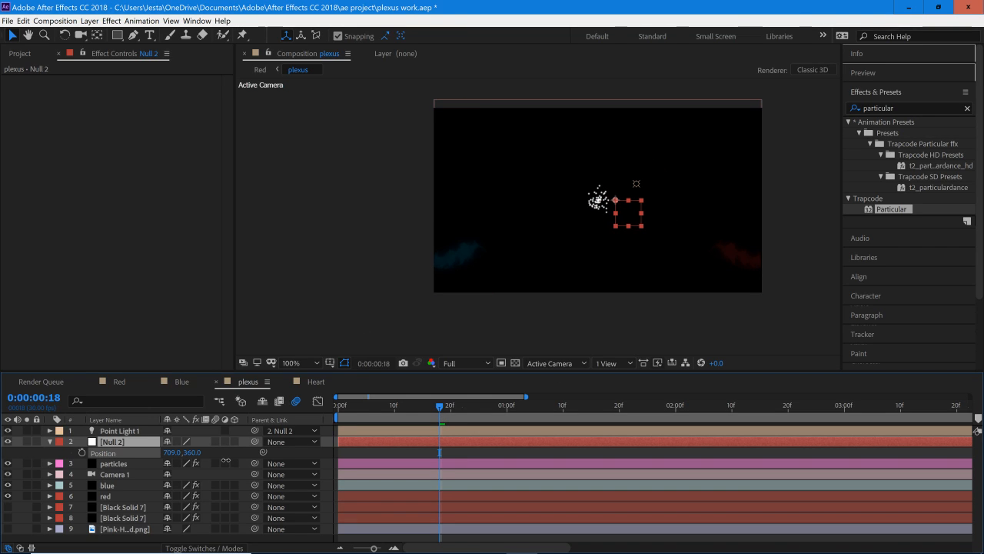
key(ctrl+z)
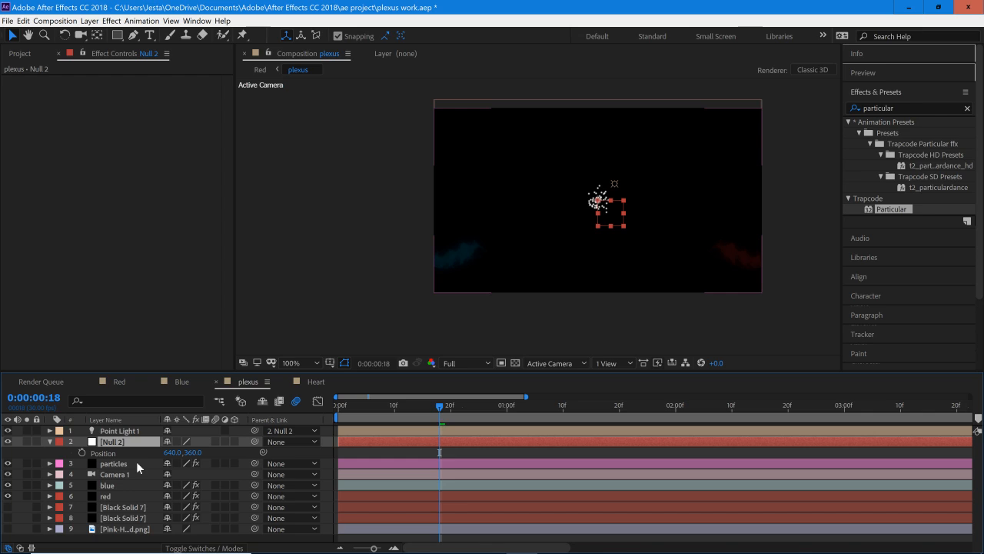
Step: Set the Emitter Type of the particles layer's Particular effect to Light(s) and accept the notice about light names
click(135, 463)
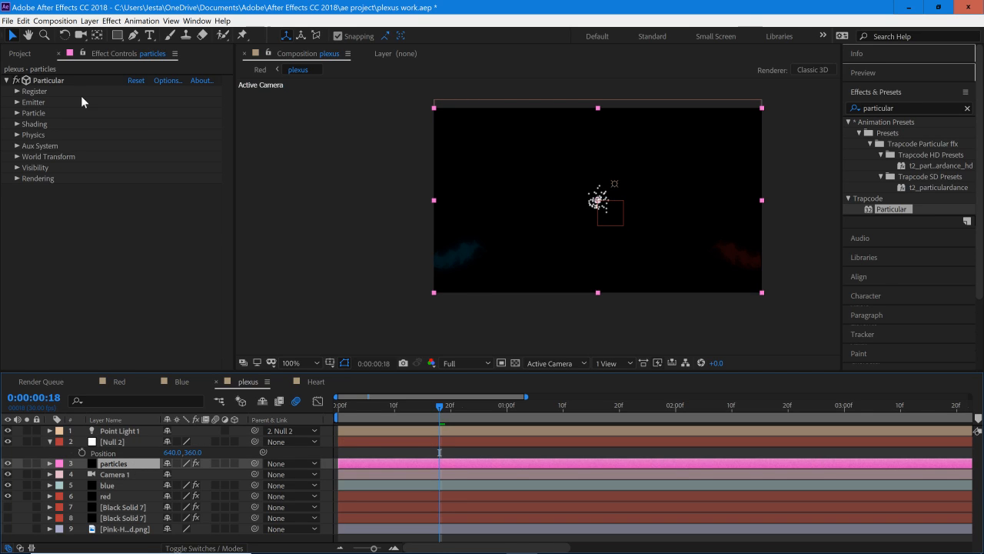
click(17, 103)
click(142, 124)
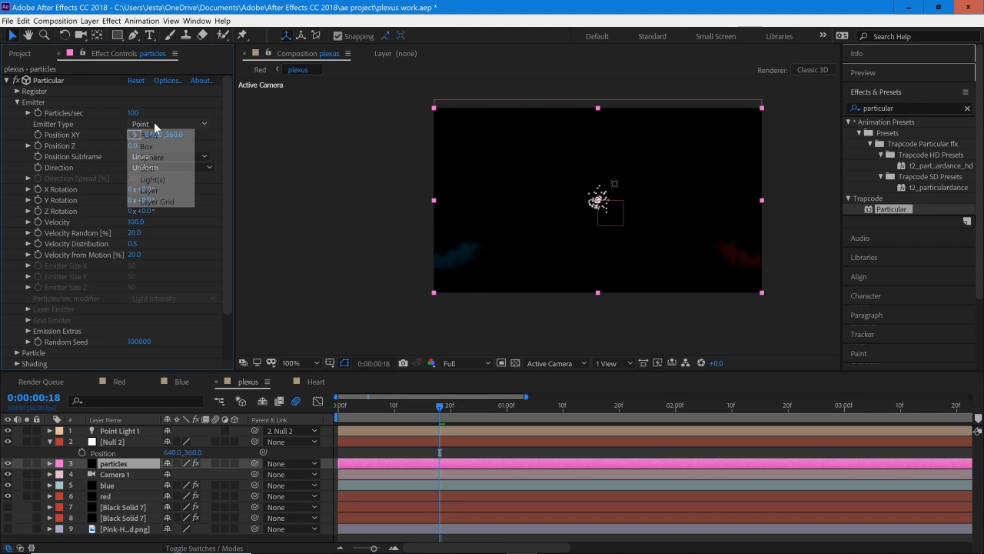
click(169, 179)
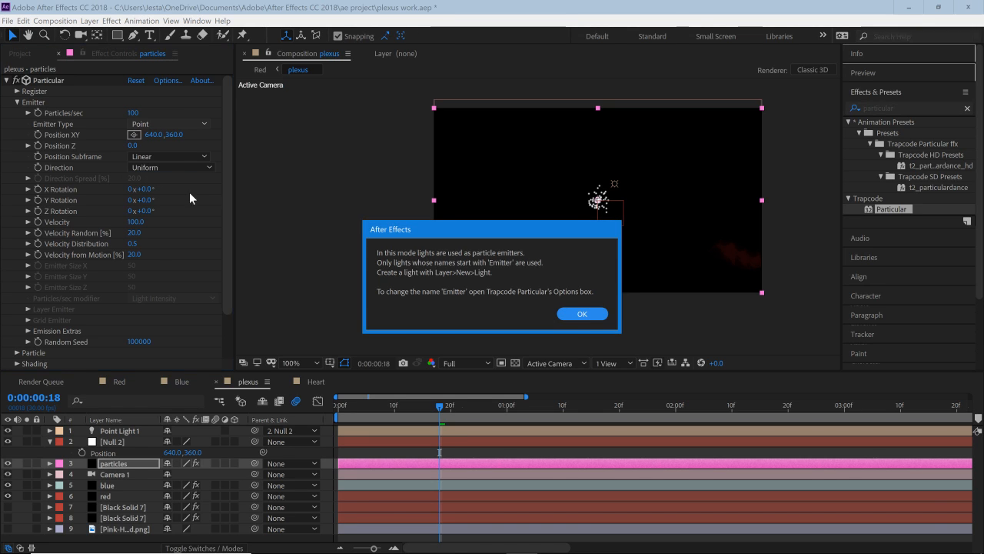
click(587, 315)
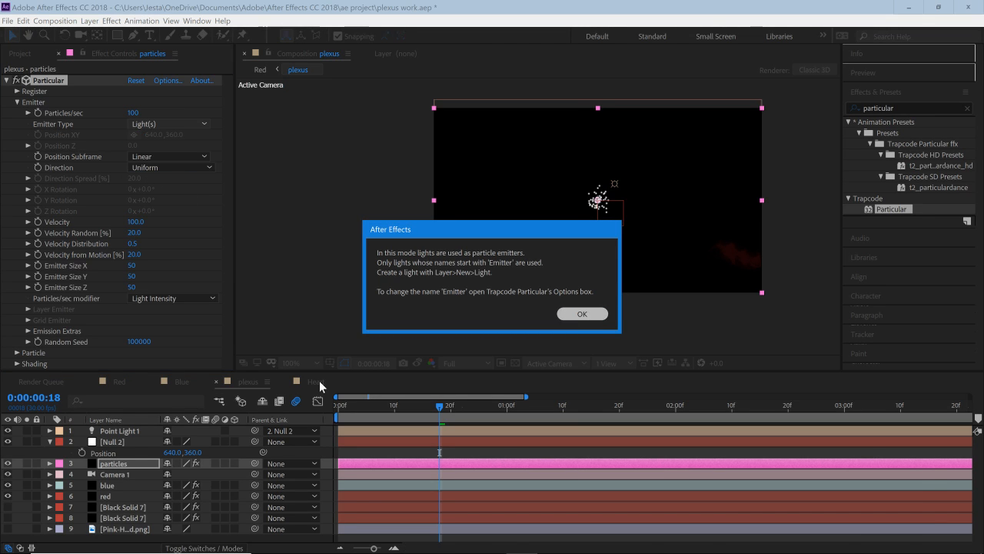
Step: Rename the Point Light 1 layer as Emitter
right_click(119, 431)
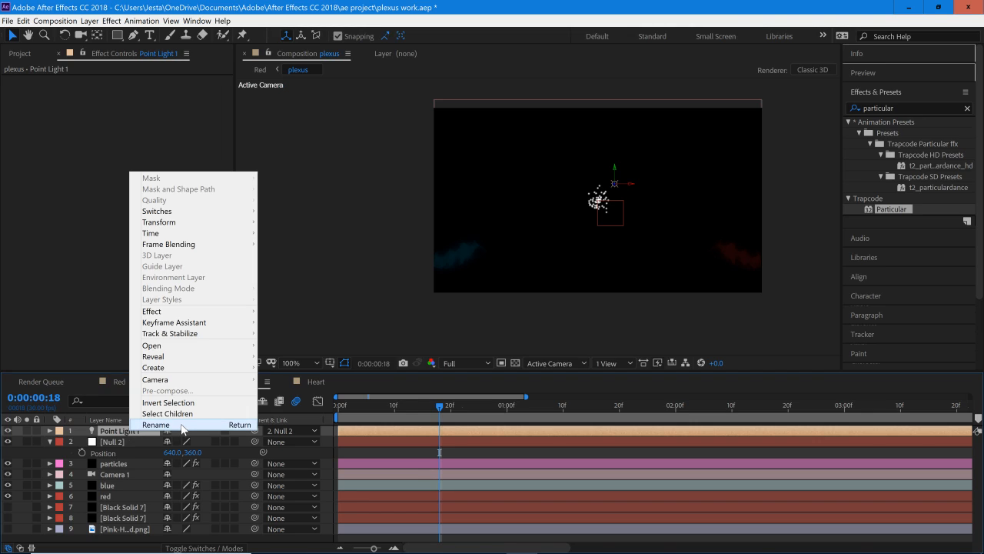
click(135, 431)
text(Emi)
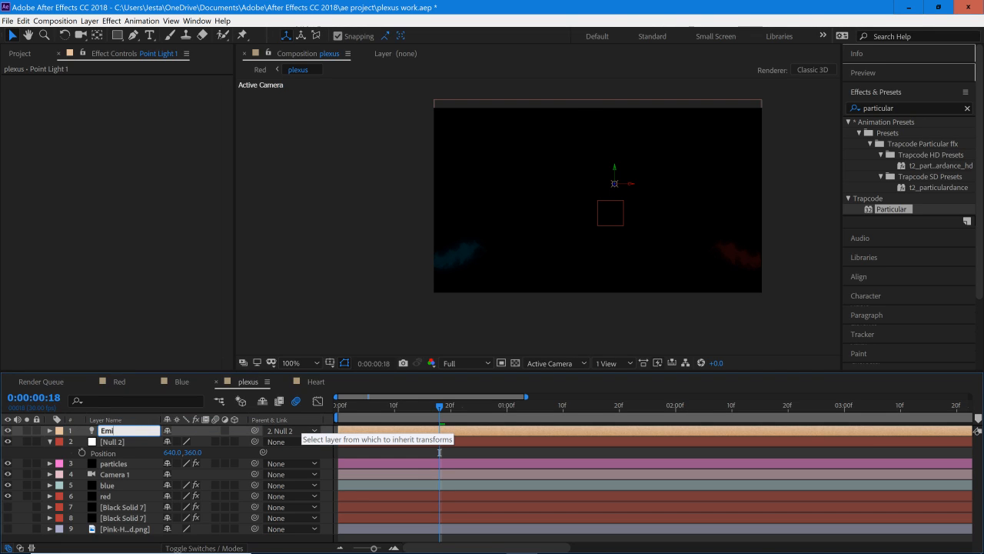
text(tter)
key(Return)
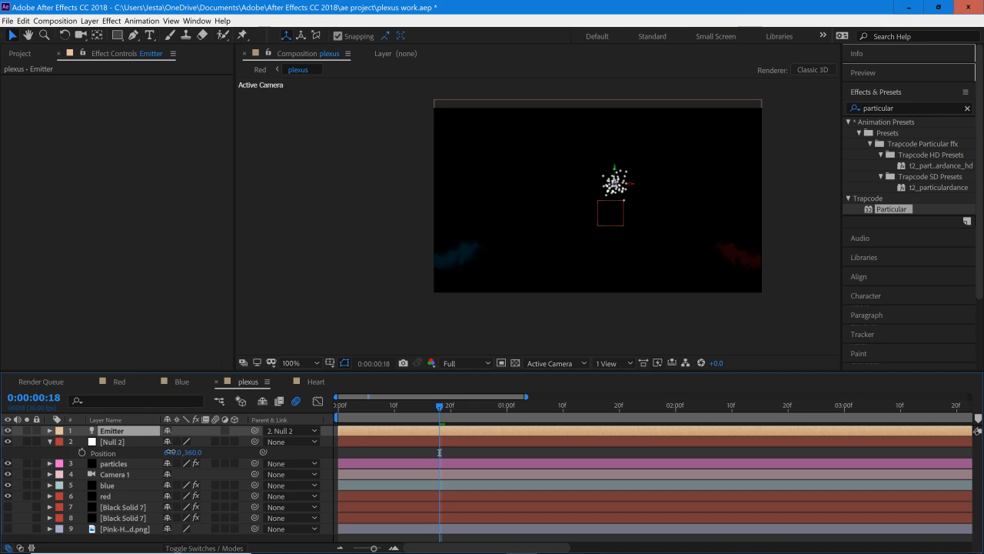
Step: Try shifting the null horizontally to 756, 360 to check that the particles follow the light, and undo the shift
drag(170, 452, 237, 452)
drag(128, 452, 186, 454)
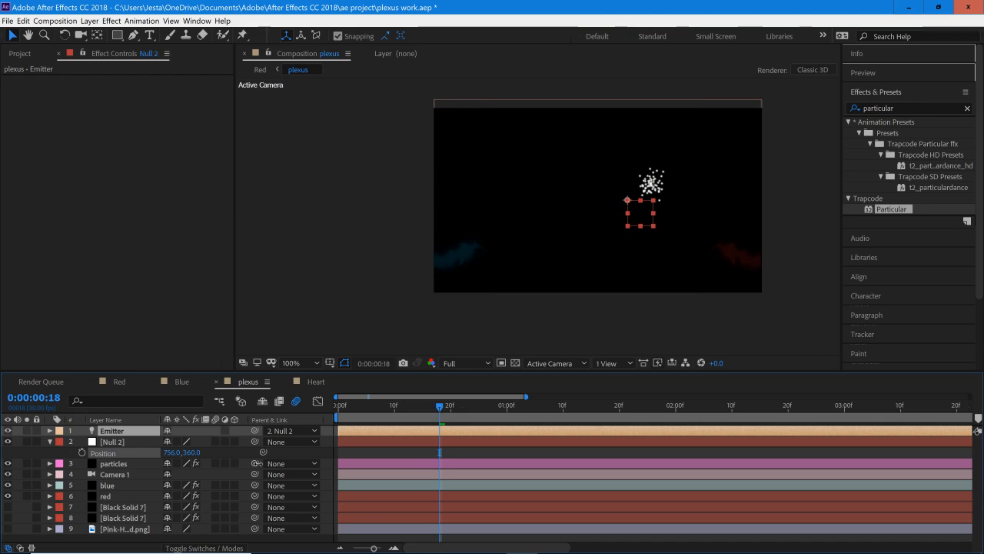
key(ctrl+z)
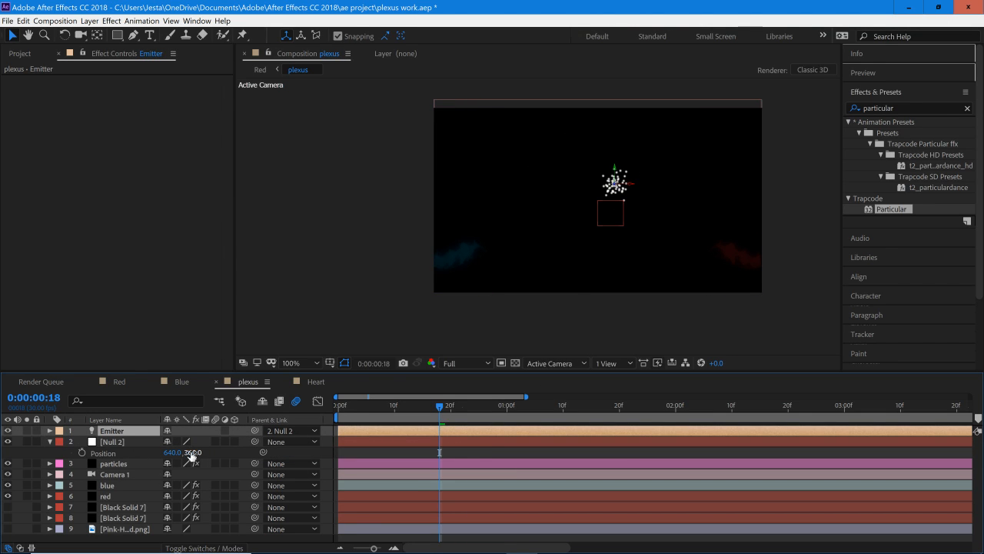
Step: Try keyframing the null's Position at 15, 360 on 0:00:00:00 and check the particles at 0:00:00:16
click(82, 452)
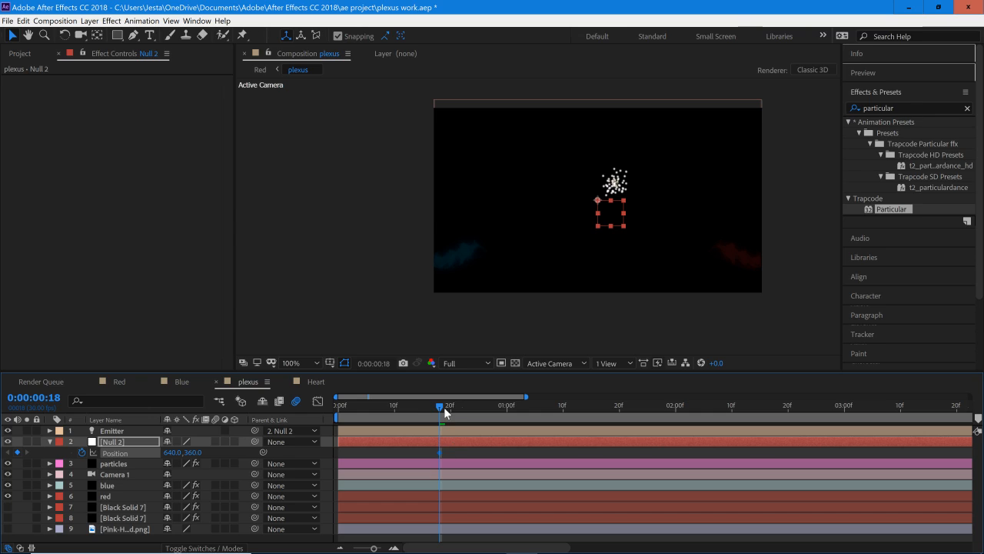
drag(444, 409, 300, 415)
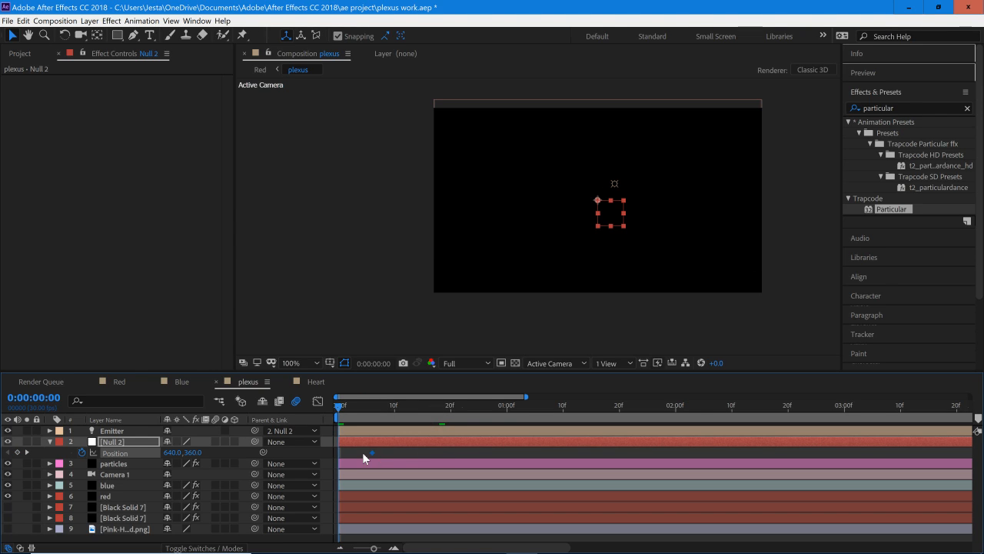
drag(372, 454, 339, 453)
drag(132, 453, 3, 466)
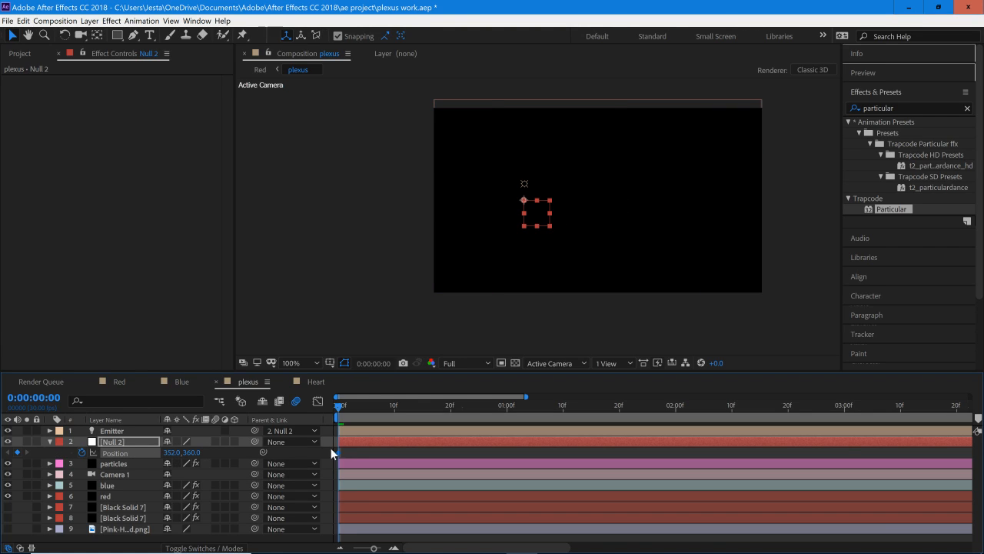
mouse_move(139, 452)
mouse_down()
mouse_move(136, 468)
mouse_move(157, 454)
mouse_move(144, 452)
mouse_up()
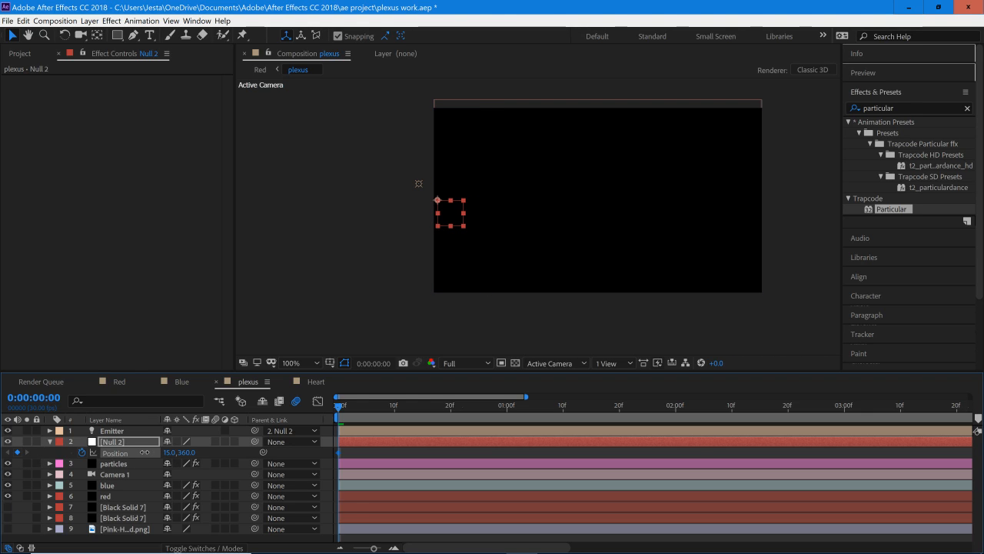
click(105, 419)
click(111, 431)
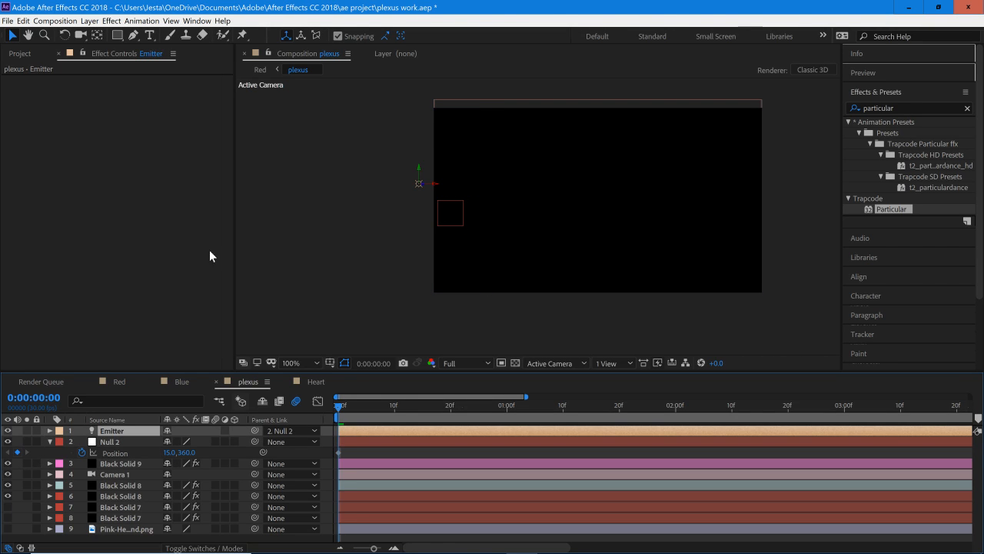
drag(407, 411, 428, 409)
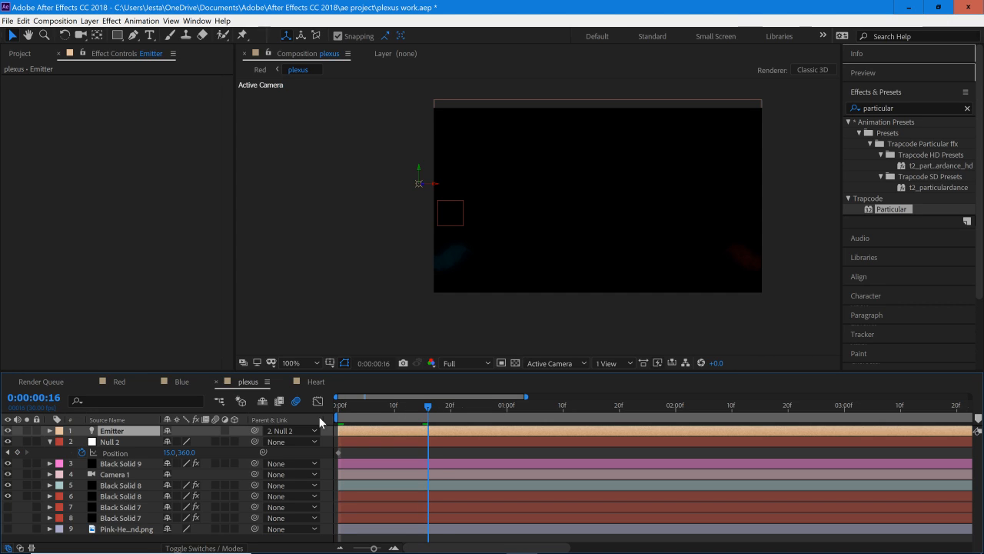
Step: Undo the null's horizontal shifts and its Position keyframe
key(ctrl+z)
key(ctrl+z)
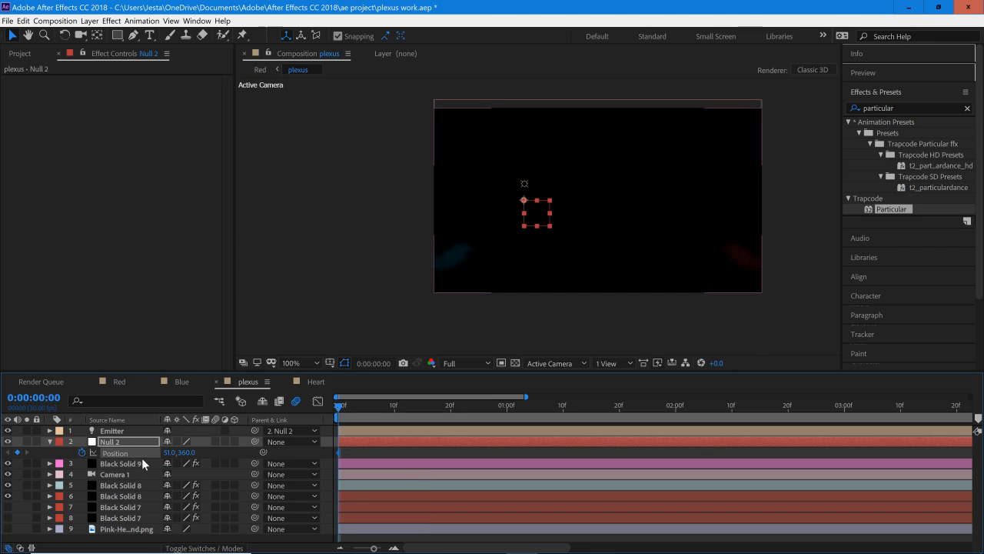
key(ctrl+z)
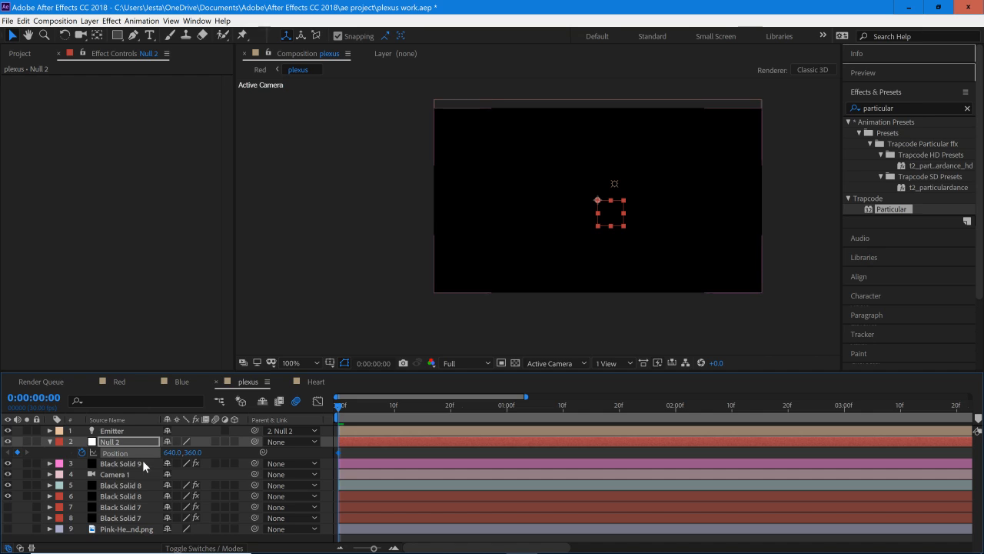
key(ctrl+z)
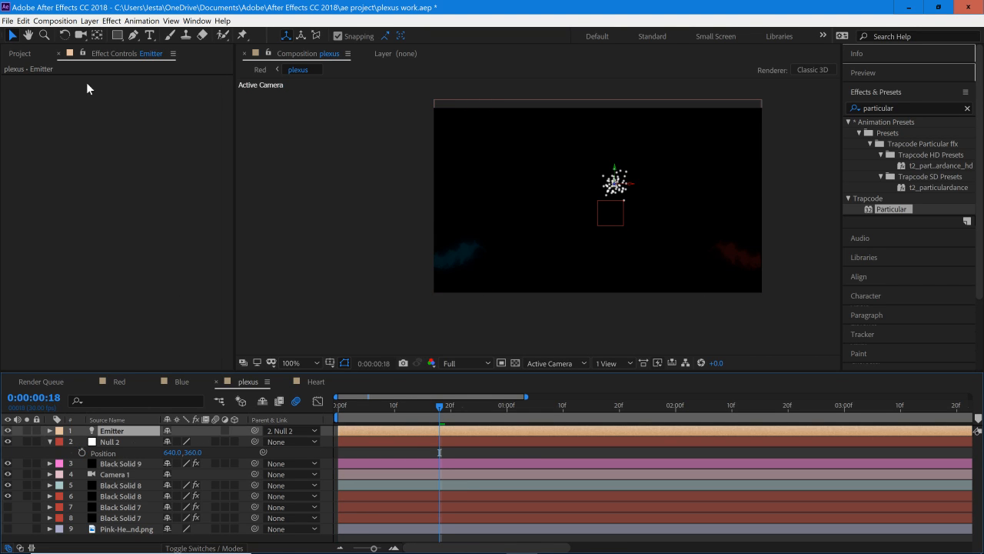
Step: Set Particular's Position Subframe to 10x Smooth on the particles layer, Black Solid 9
click(20, 53)
click(127, 54)
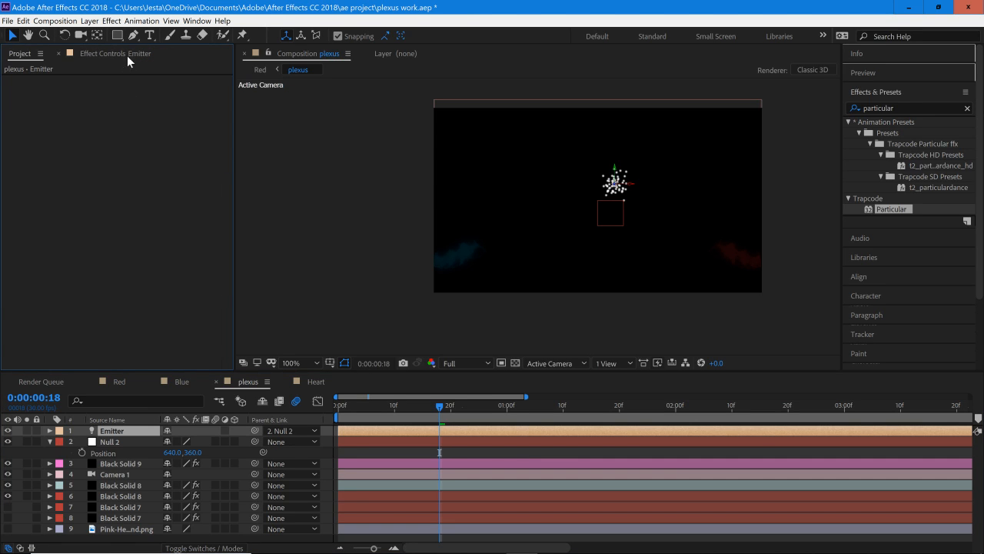
click(123, 464)
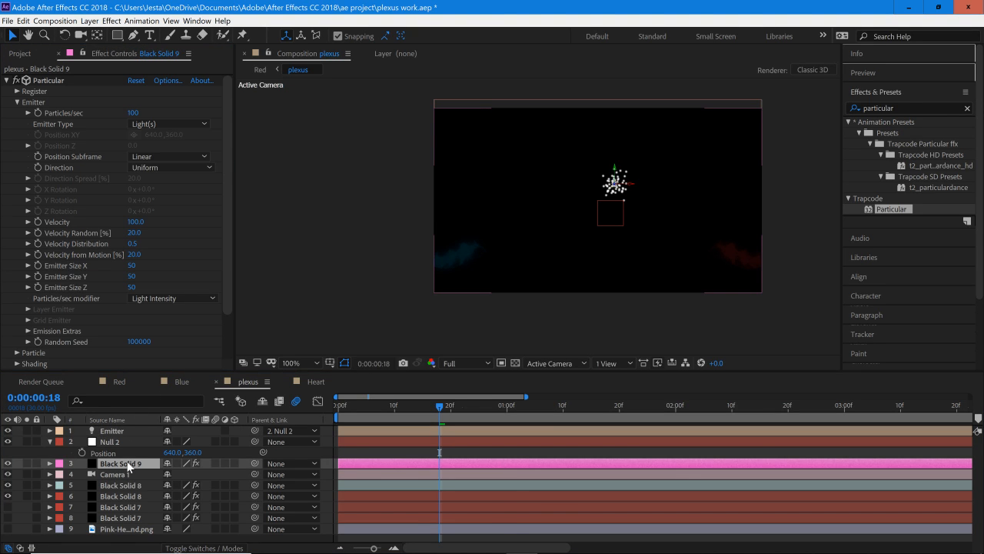
click(207, 167)
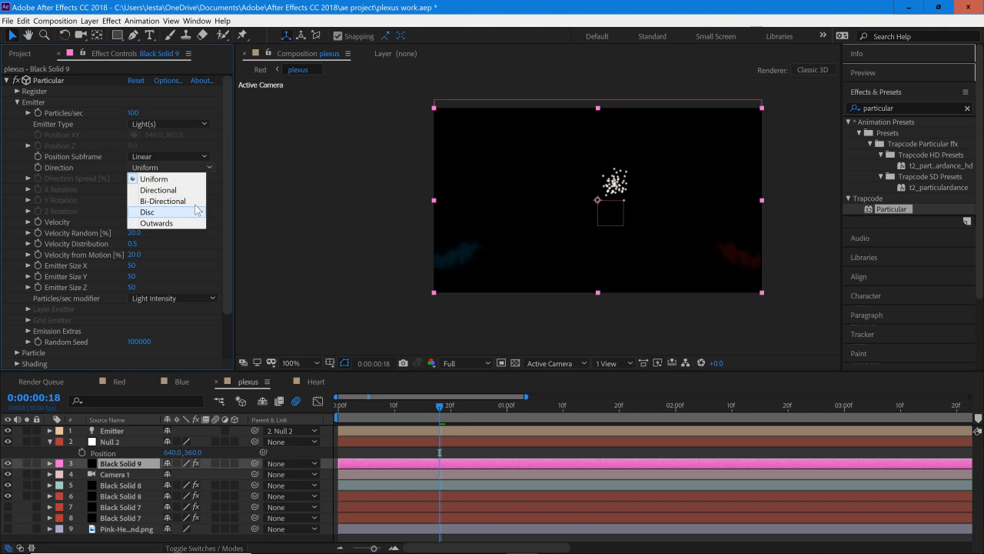
click(189, 158)
click(152, 191)
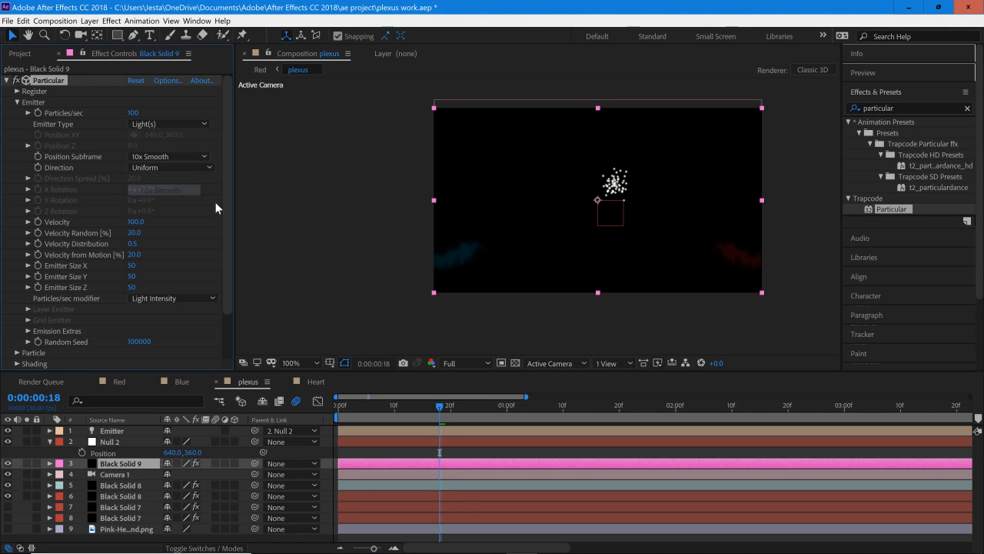
Step: Set the emitter's Velocity, Velocity Random and Velocity from Motion to 0
scroll(208, 212, down, 1)
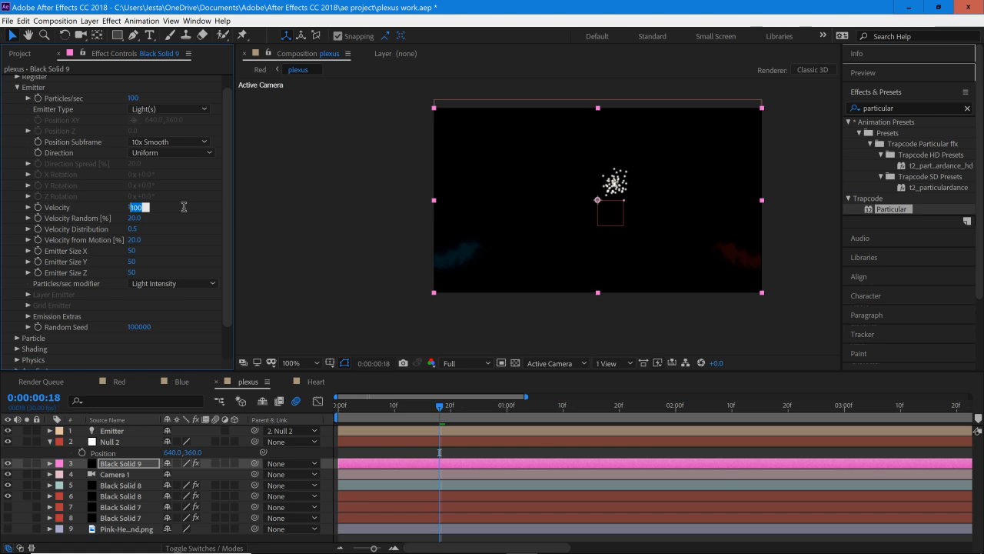
text(0)
key(Return)
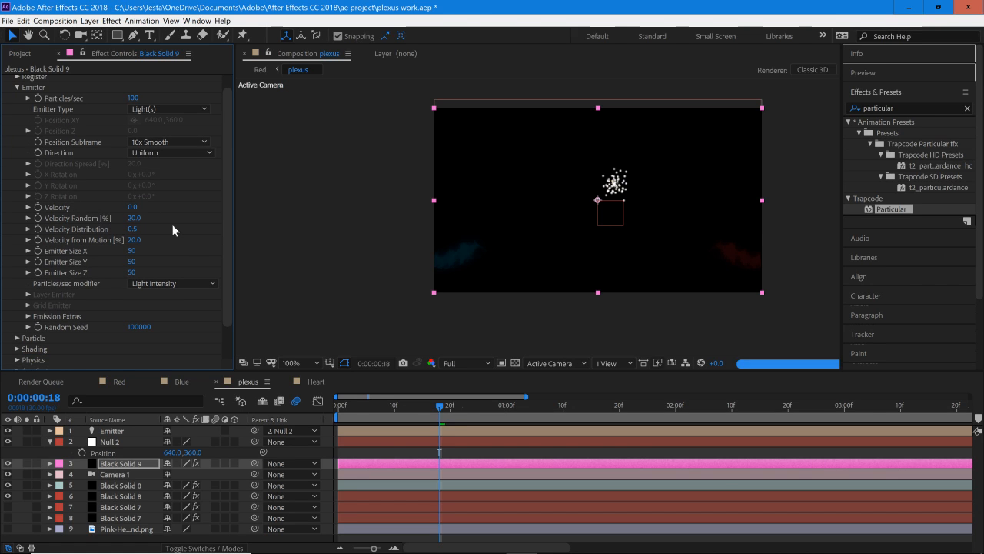
click(133, 218)
text(0)
key(Return)
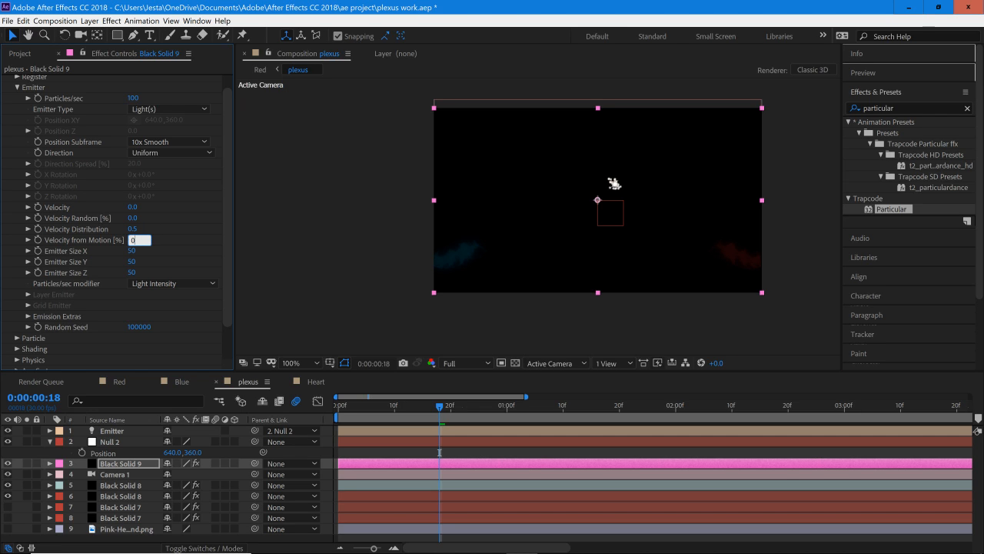
key(Return)
Step: Try Emitter Size values of 101 for X, 98 for Y and 177 for Z
click(132, 251)
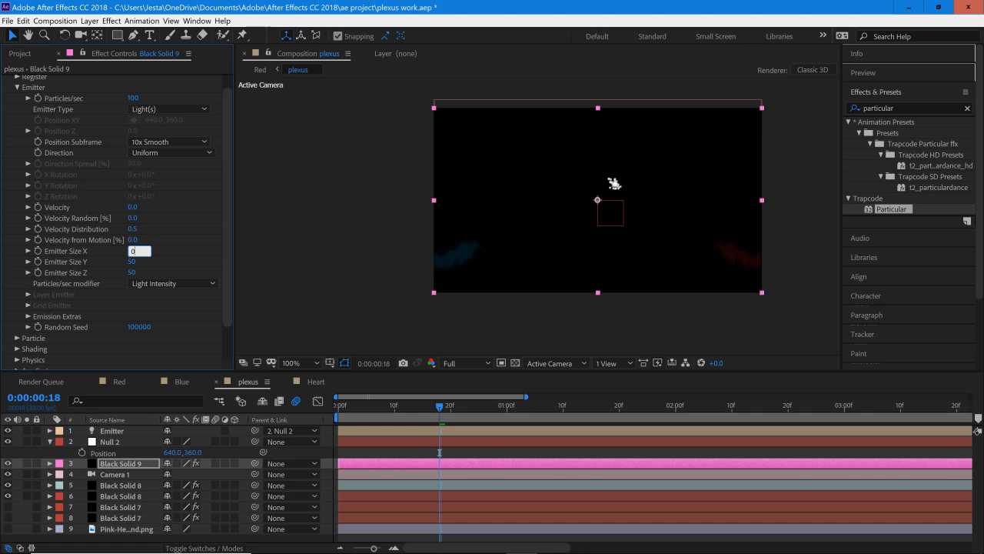
key(Return)
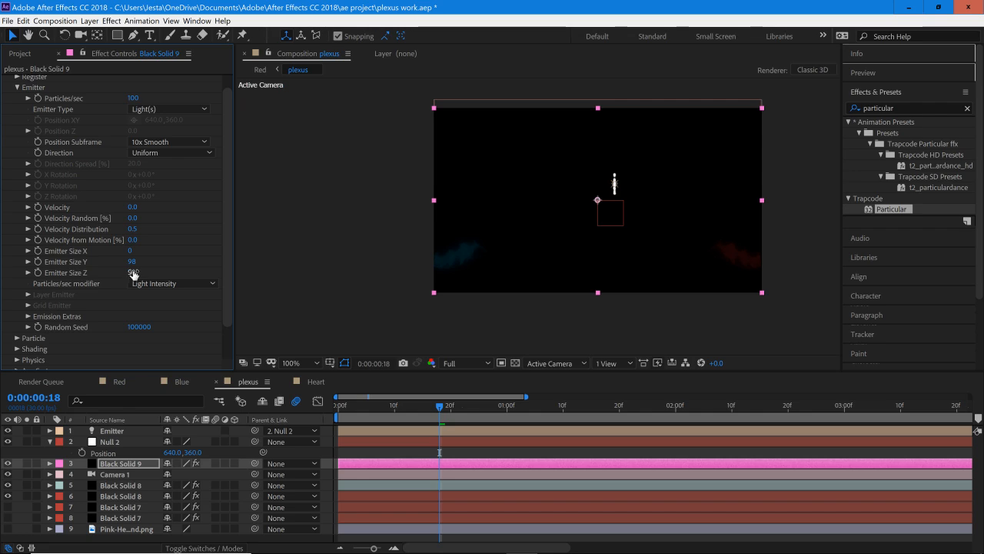
drag(167, 276, 225, 306)
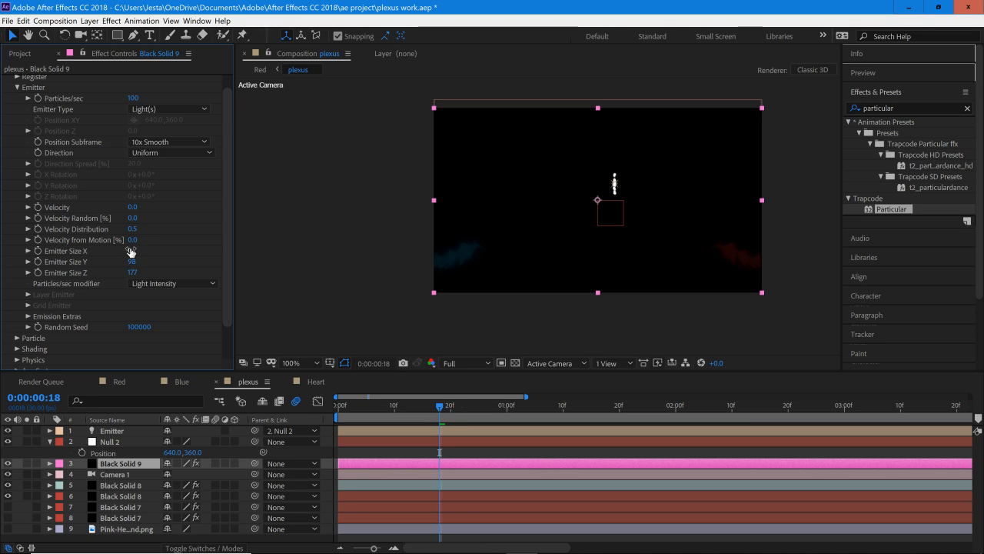
drag(153, 253, 197, 253)
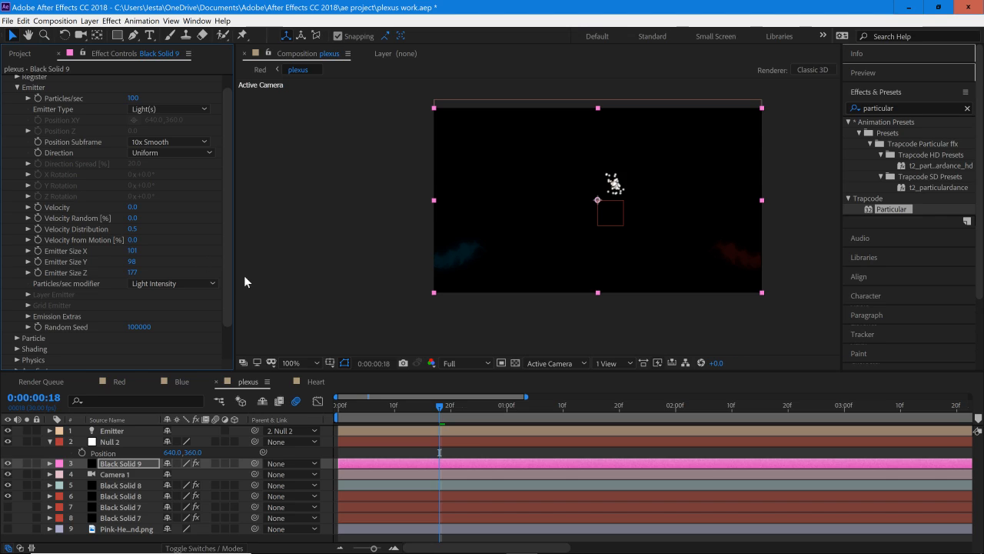
Step: Shift the null horizontally to 440, 360 to check how the particles follow it
drag(176, 454, 58, 463)
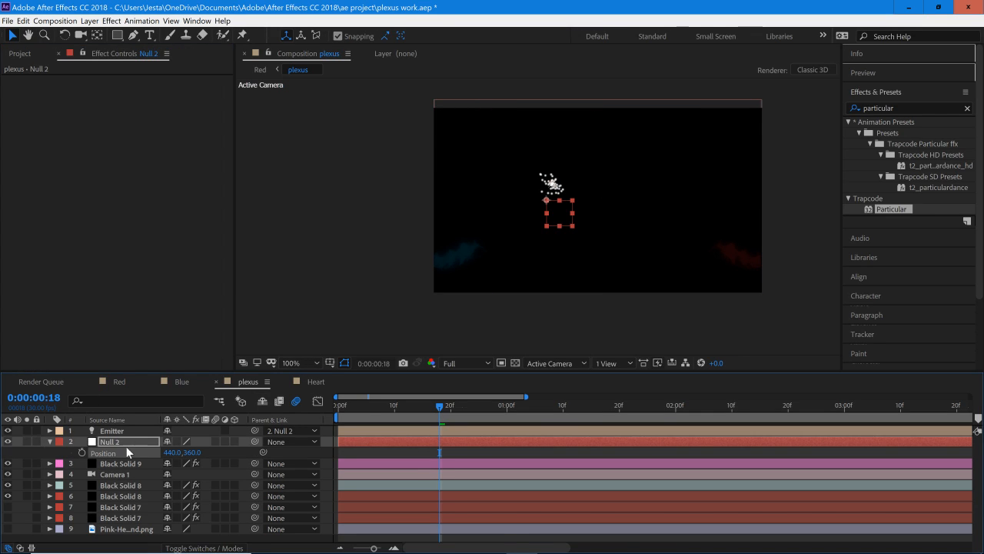
Step: Set the Emitter Size X, Y and Z of the particles layer's Particular effect to 0
click(126, 466)
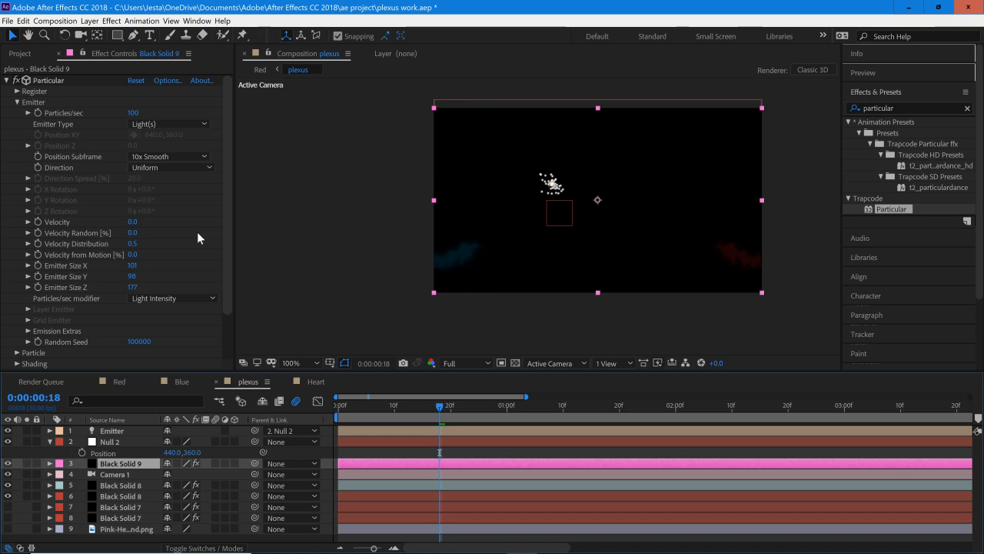
drag(226, 234, 224, 255)
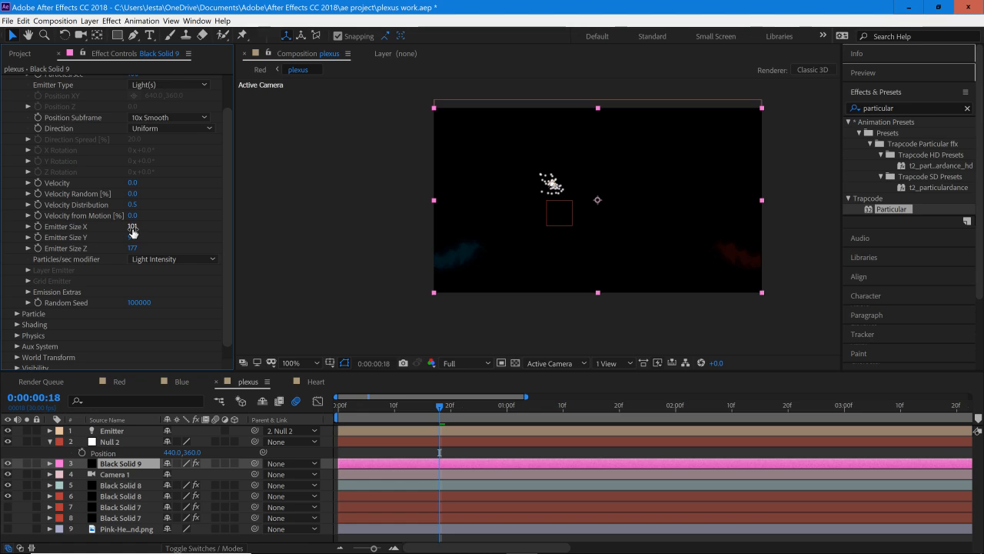
text(0)
key(Return)
click(133, 248)
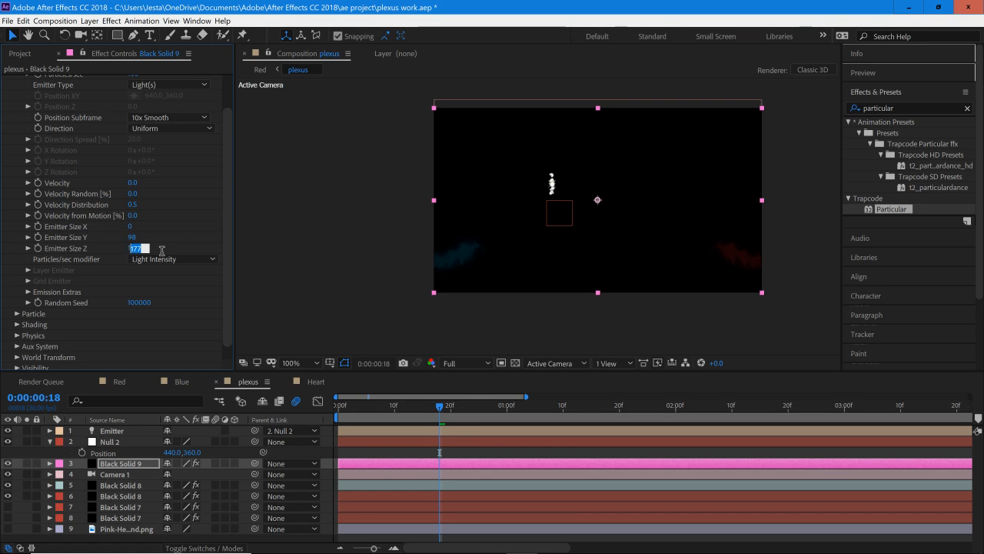
text(0)
key(Return)
click(132, 237)
key(Return)
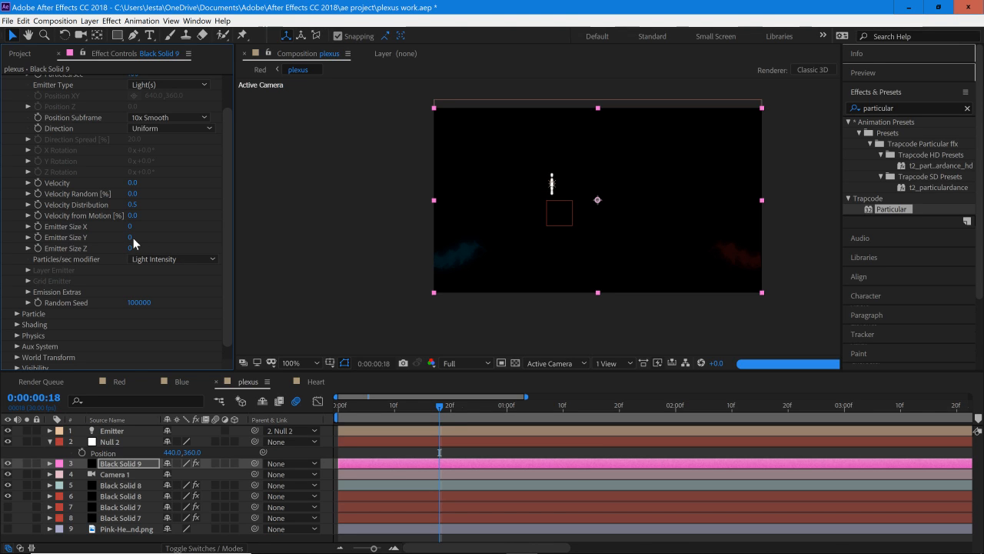
scroll(232, 219, up, 2)
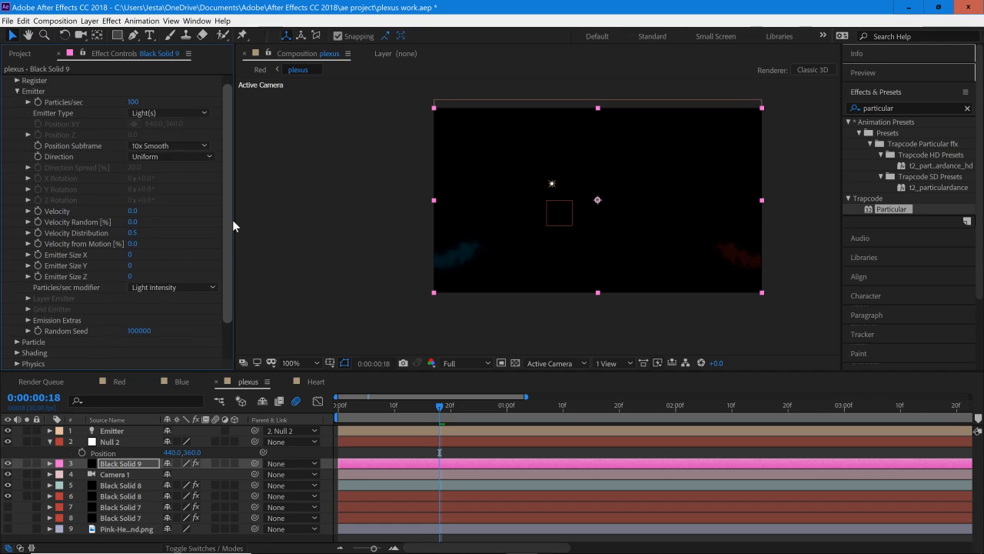
click(18, 101)
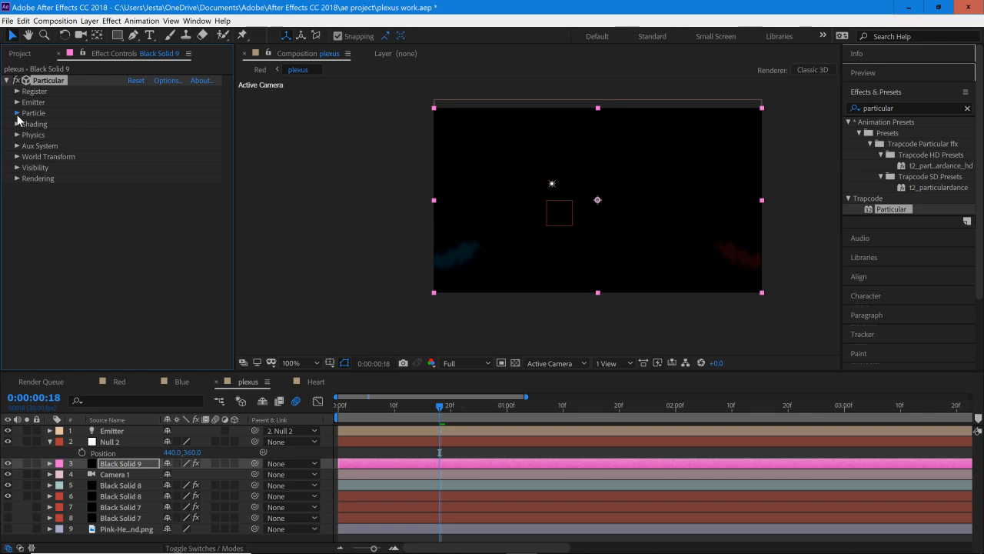
click(17, 113)
click(135, 124)
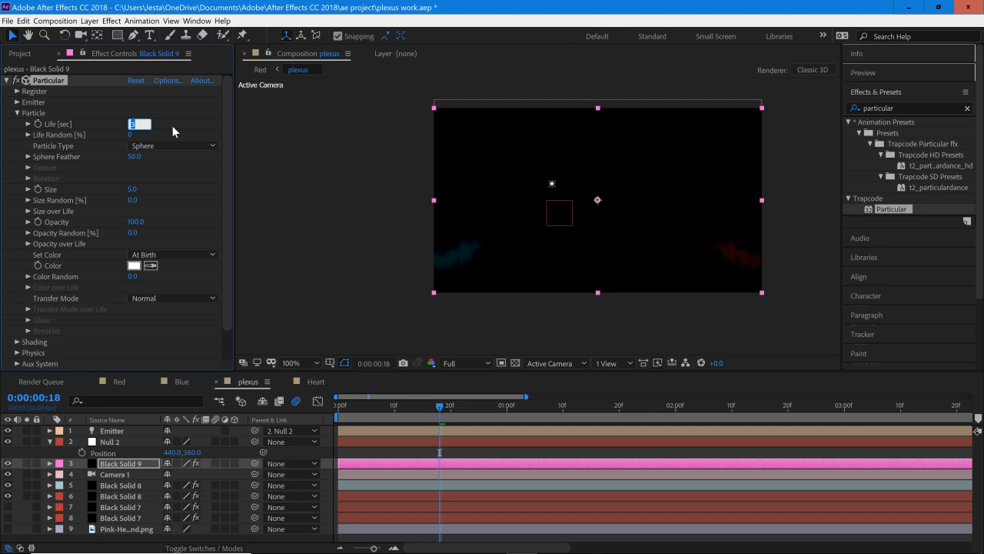
Step: Open the Blue composition and move to 0:00:02:29 to view its finished particle stream
click(20, 54)
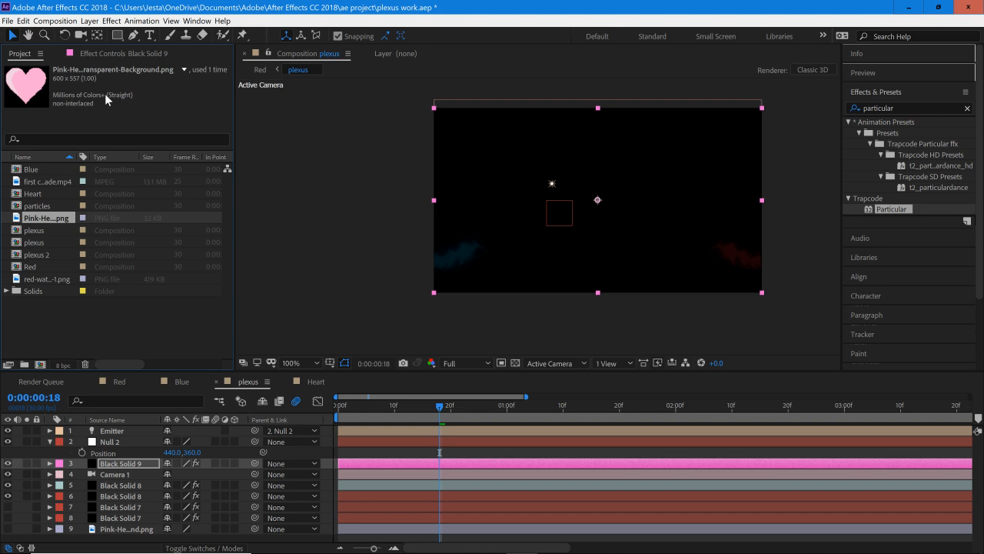
click(34, 169)
double_click(38, 171)
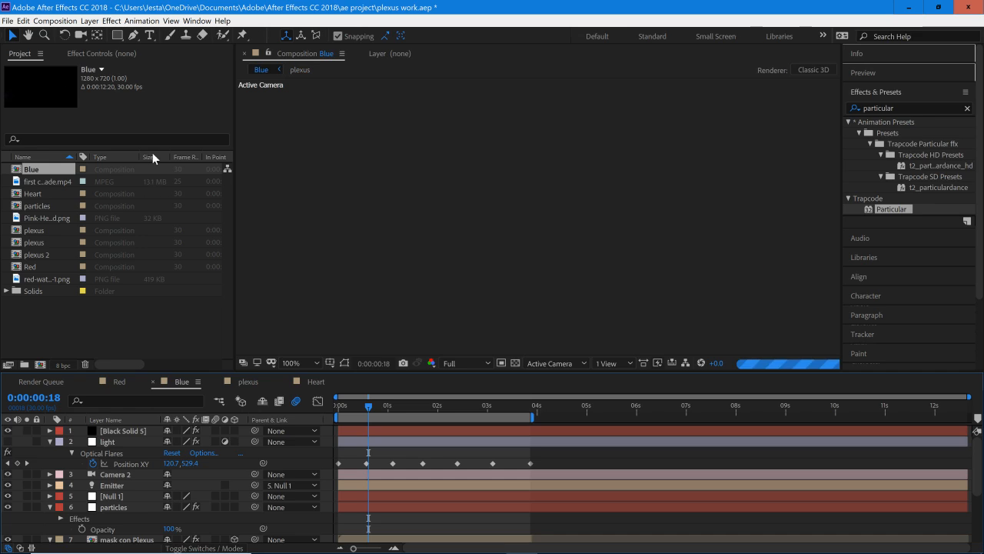
click(485, 407)
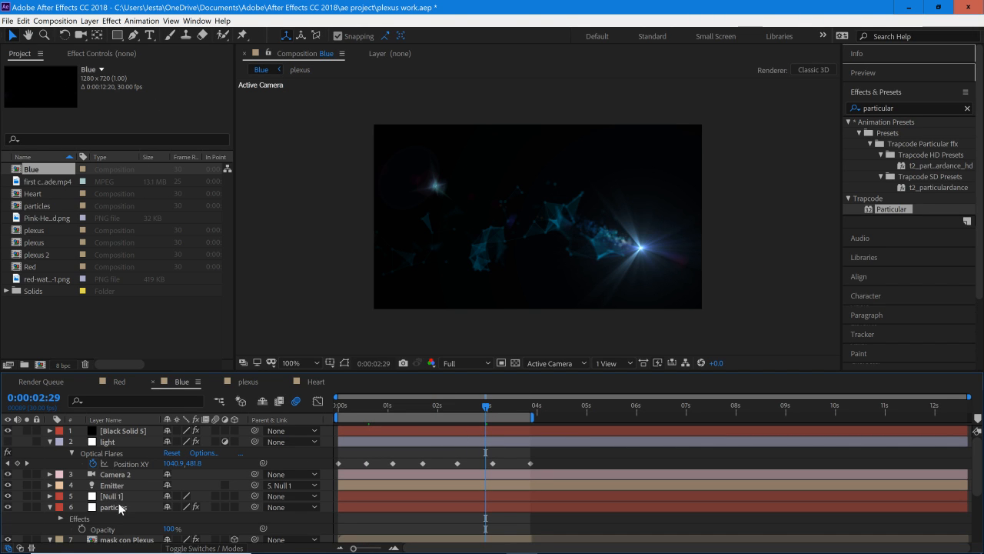
Step: Examine the Particle, Emitter and Physics settings of the Blue composition's particles layer and the keyframes of its null
click(125, 442)
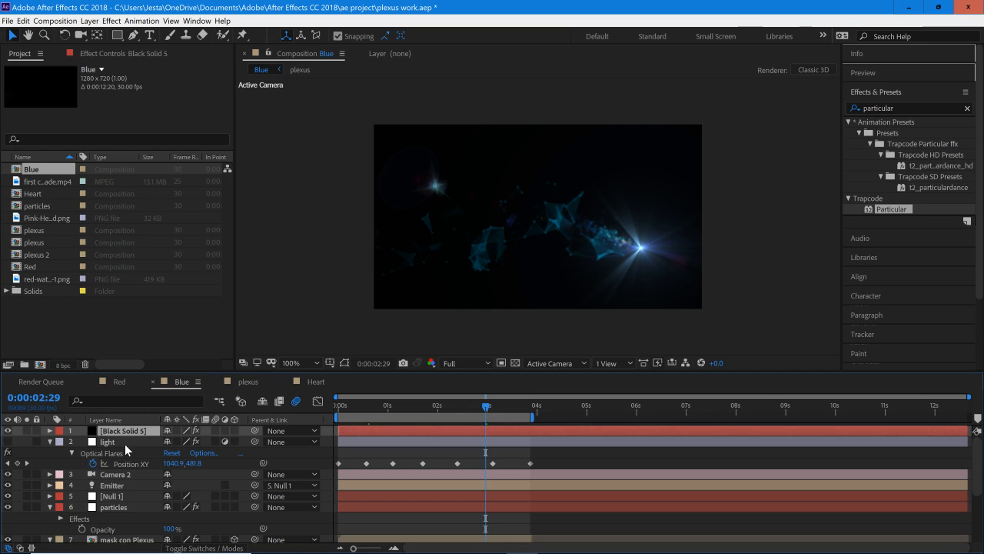
click(141, 485)
click(134, 505)
click(123, 54)
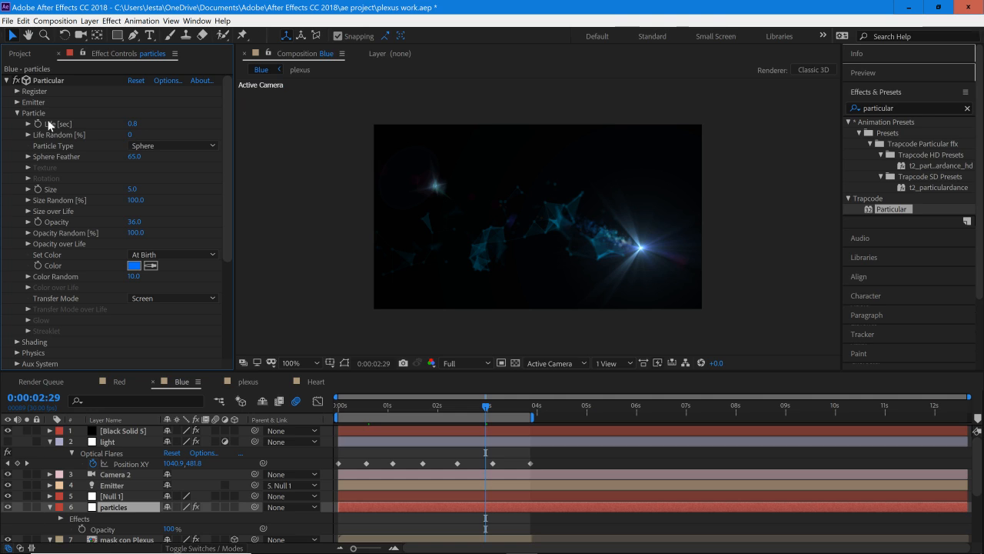
click(17, 113)
click(17, 102)
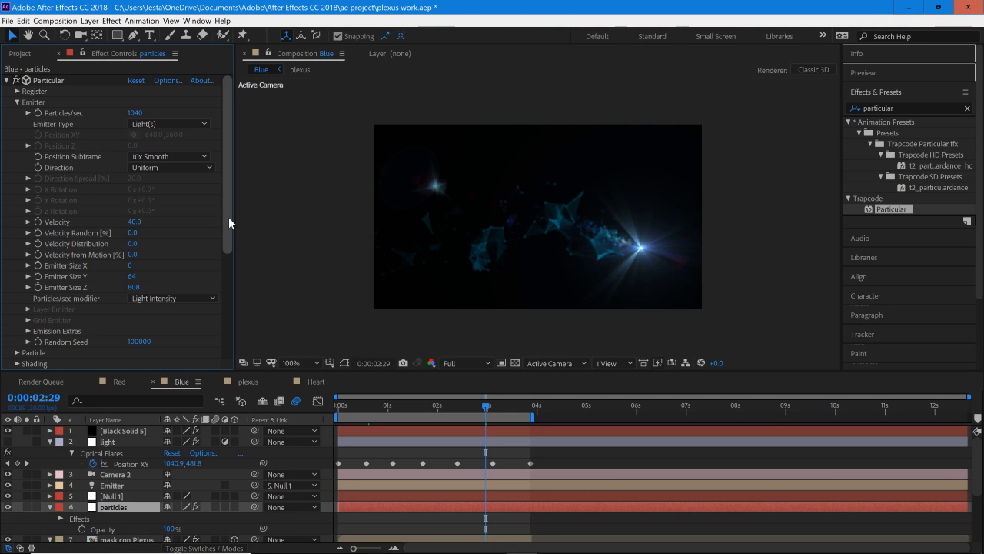
drag(229, 217, 212, 291)
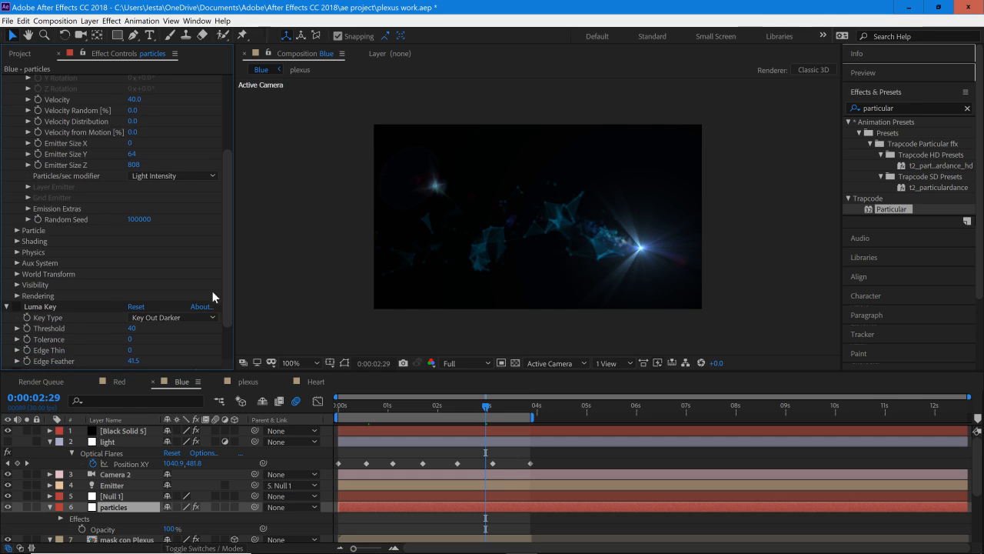
click(18, 254)
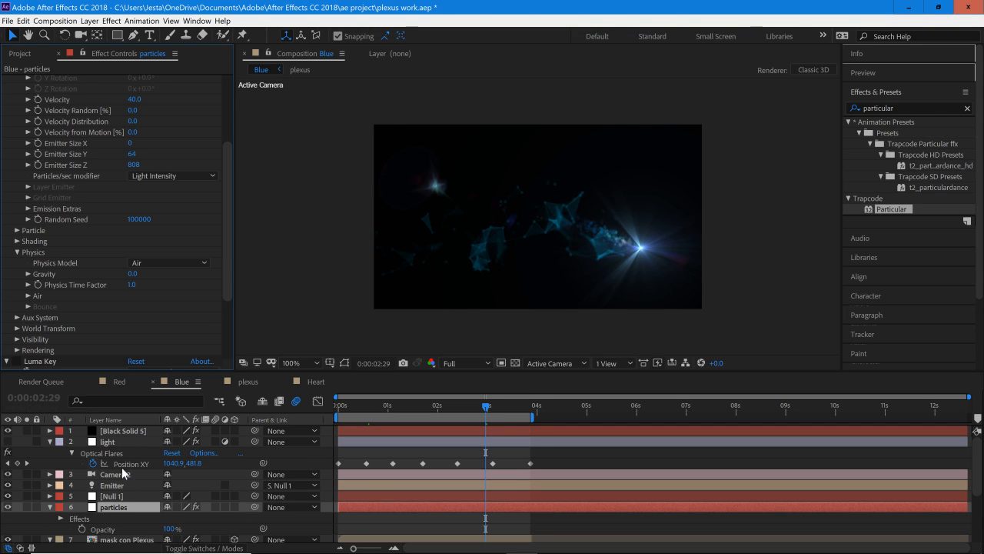
click(119, 502)
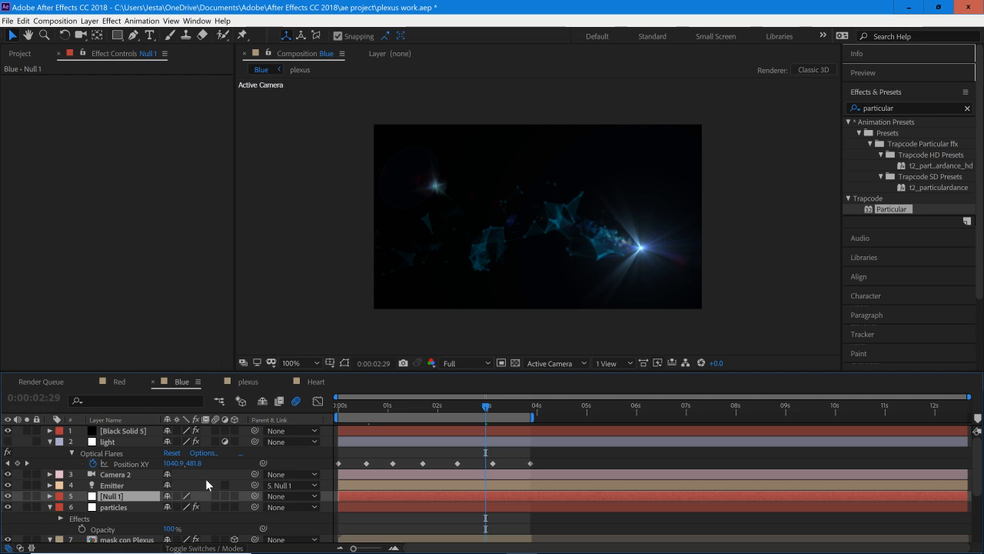
key(u)
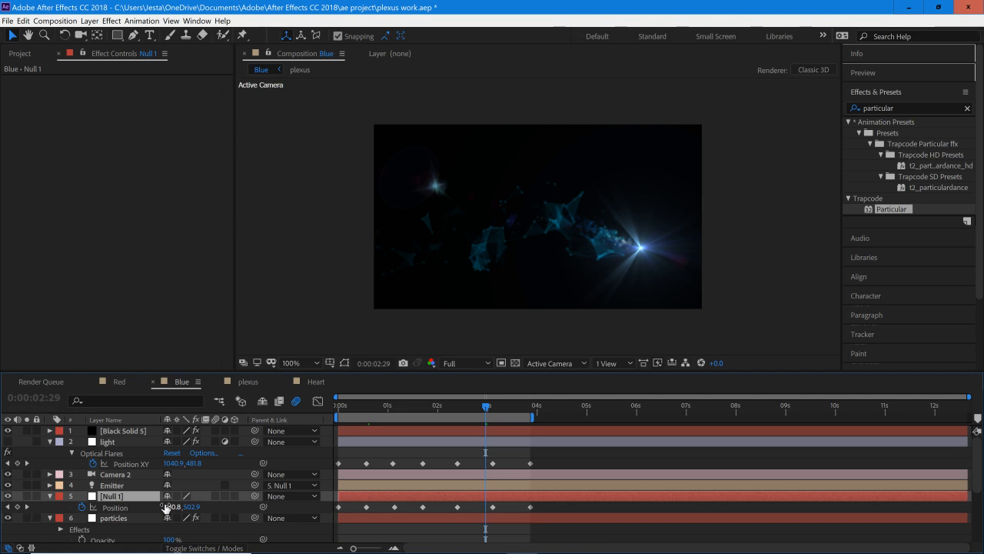
Step: Return to the plexus composition at 0:00:00:12 and show the Particular settings of the Black Solid 9 layer
click(28, 54)
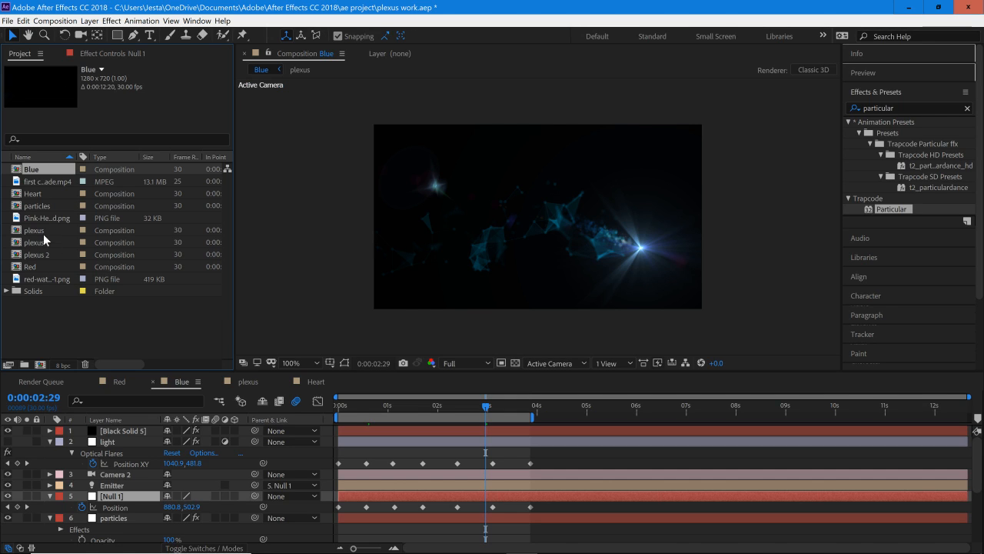
click(246, 383)
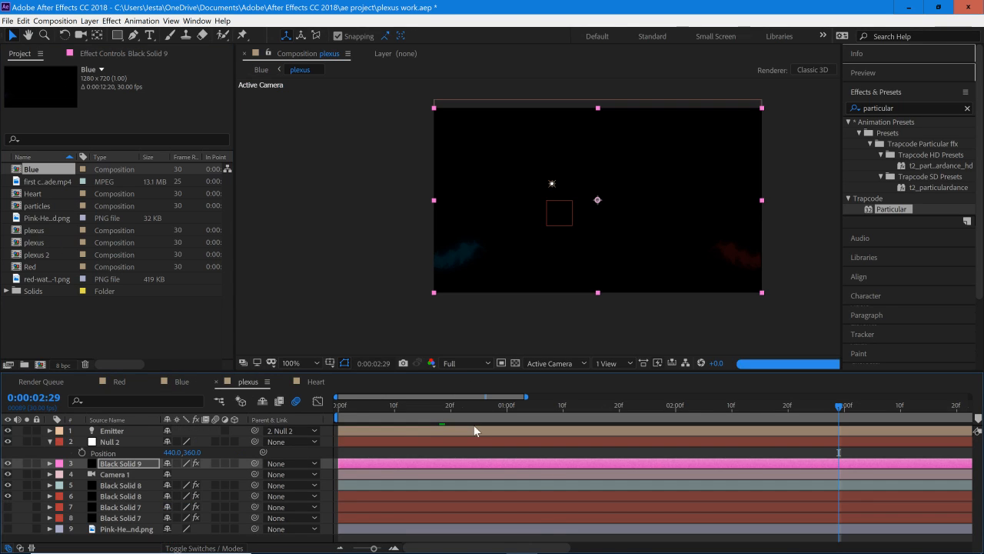
click(405, 412)
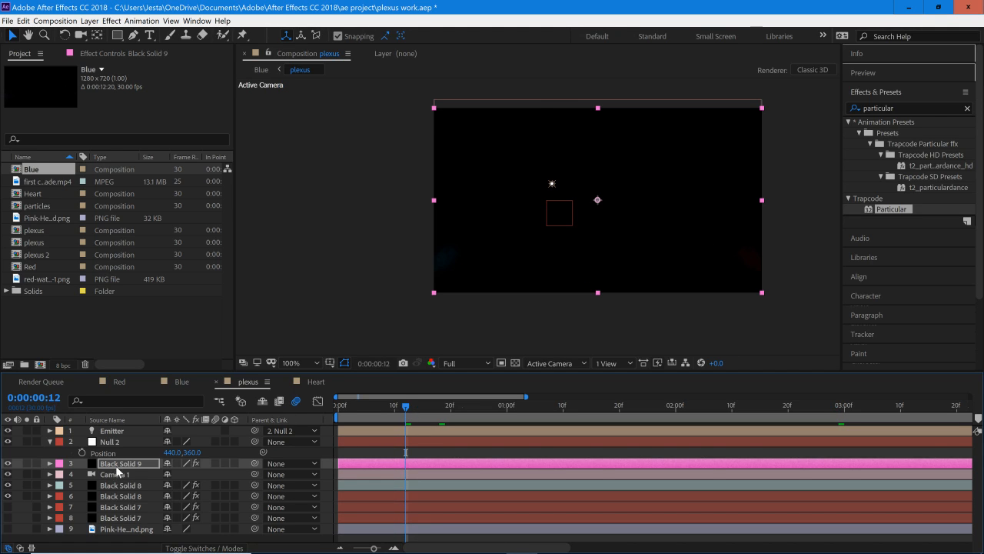
click(125, 55)
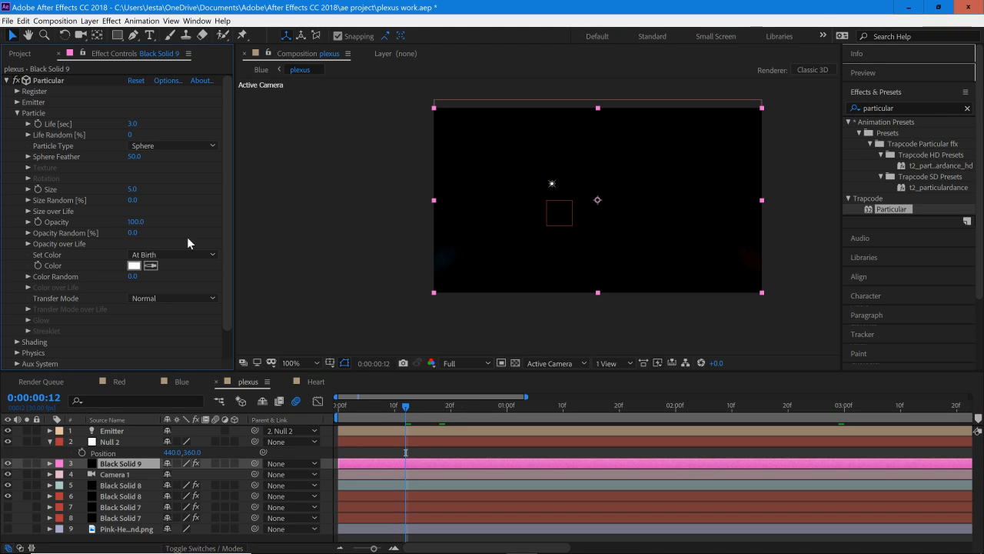
Step: Rename the Black Solid 9 layer to particles
right_click(142, 461)
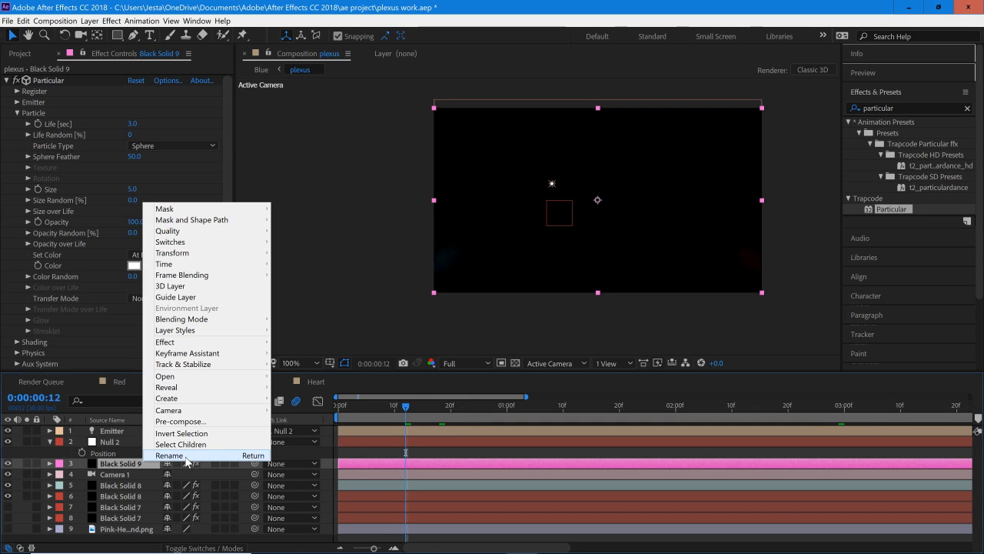
click(165, 387)
text(particles)
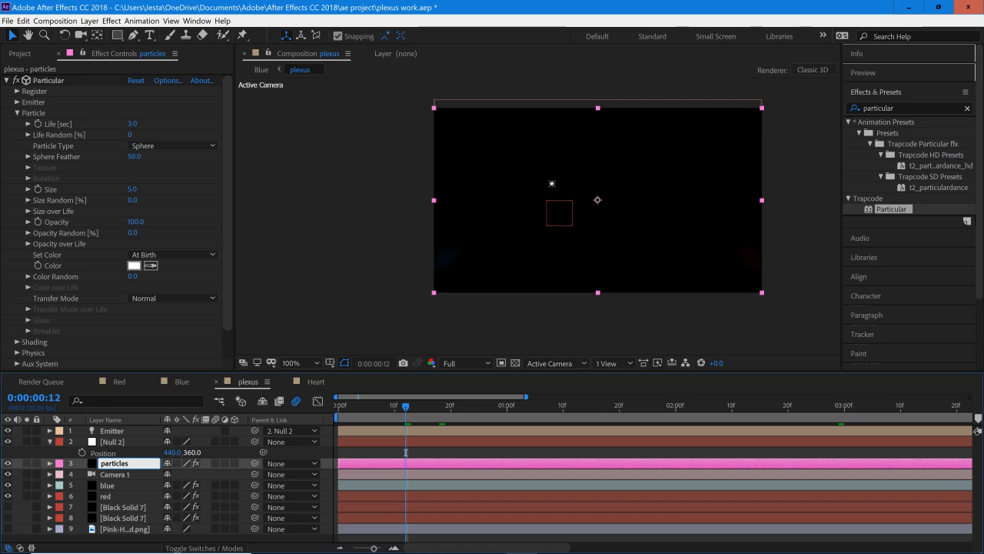
key(Return)
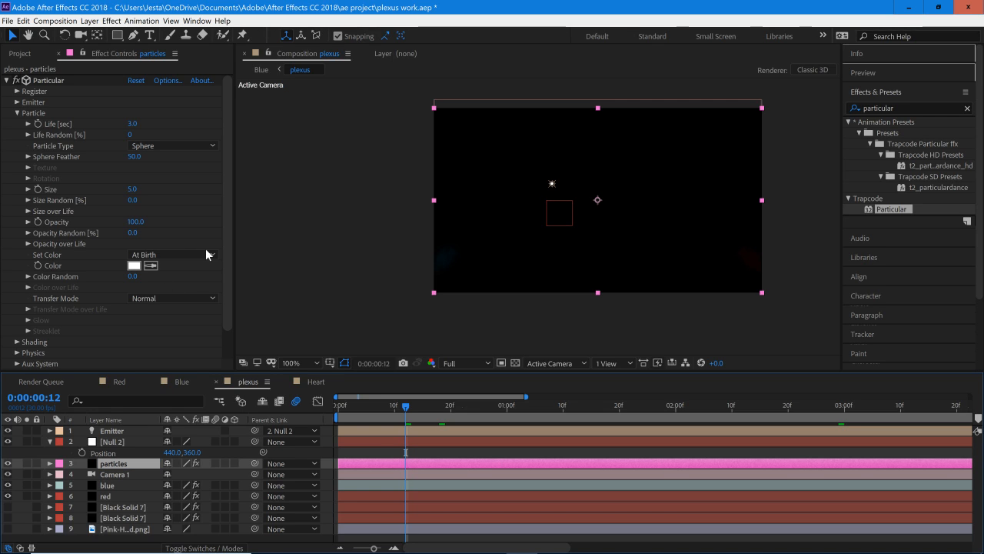
Step: Reset the particles layer's Particular effect and set its Emitter Type to Light(s) with Position Subframe at 10x Smooth
click(142, 81)
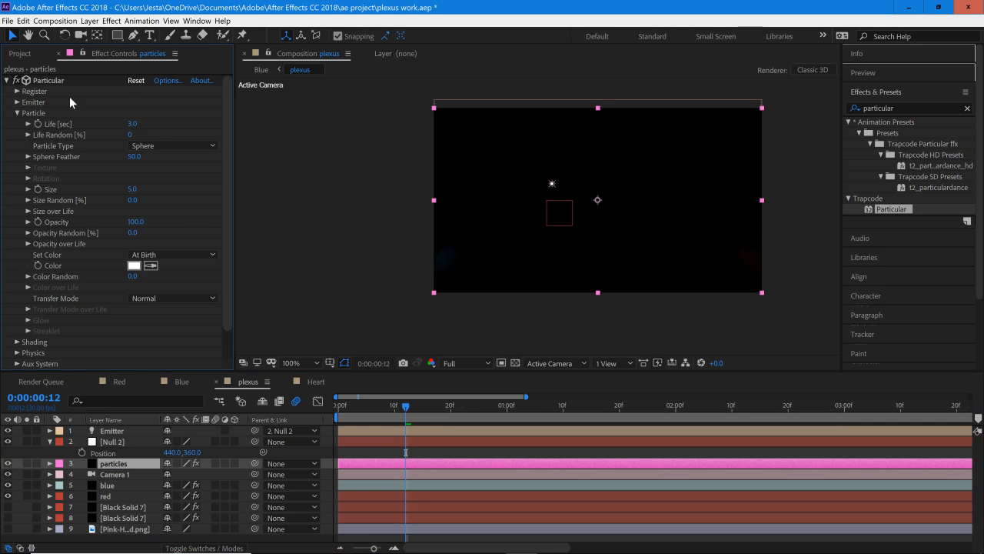
click(18, 113)
click(18, 103)
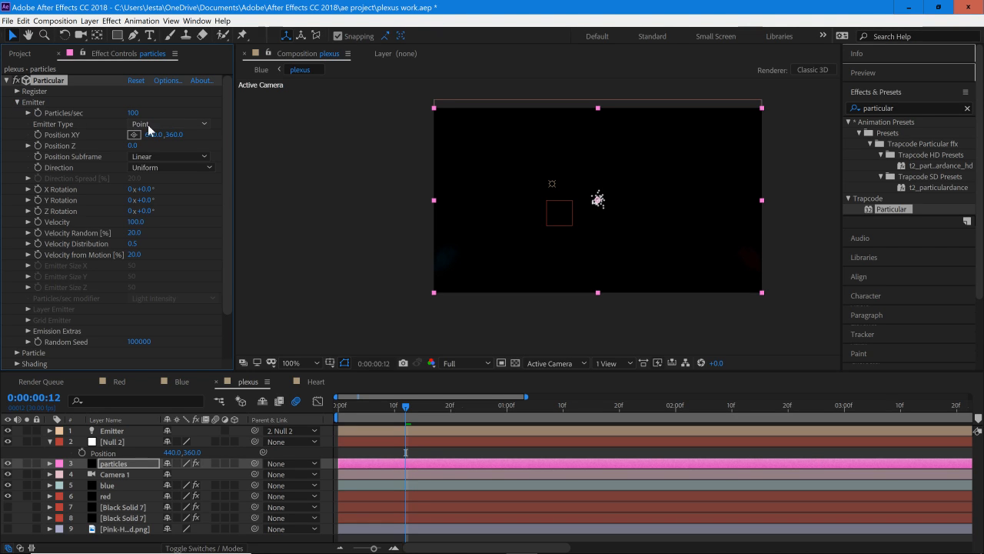
click(165, 124)
click(163, 189)
click(163, 124)
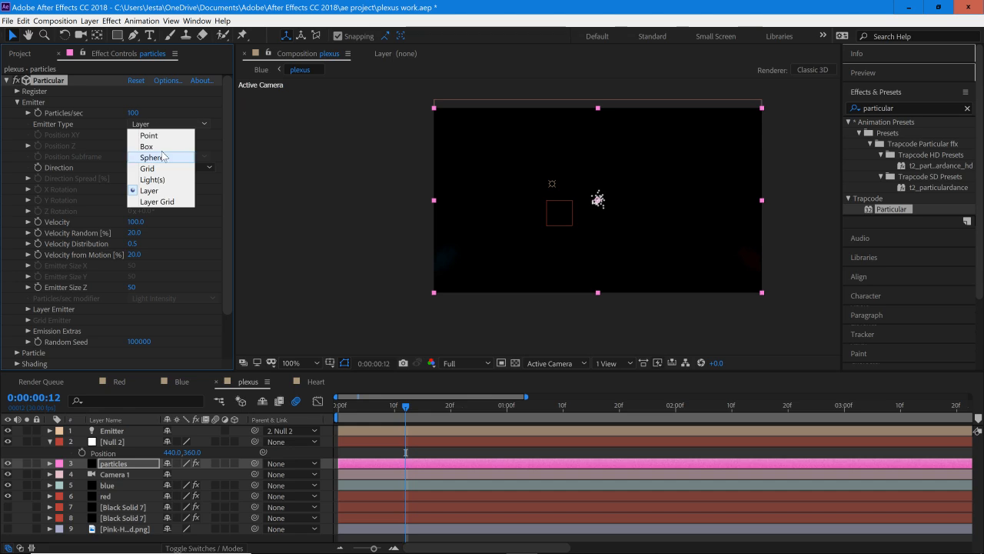
click(163, 178)
click(159, 157)
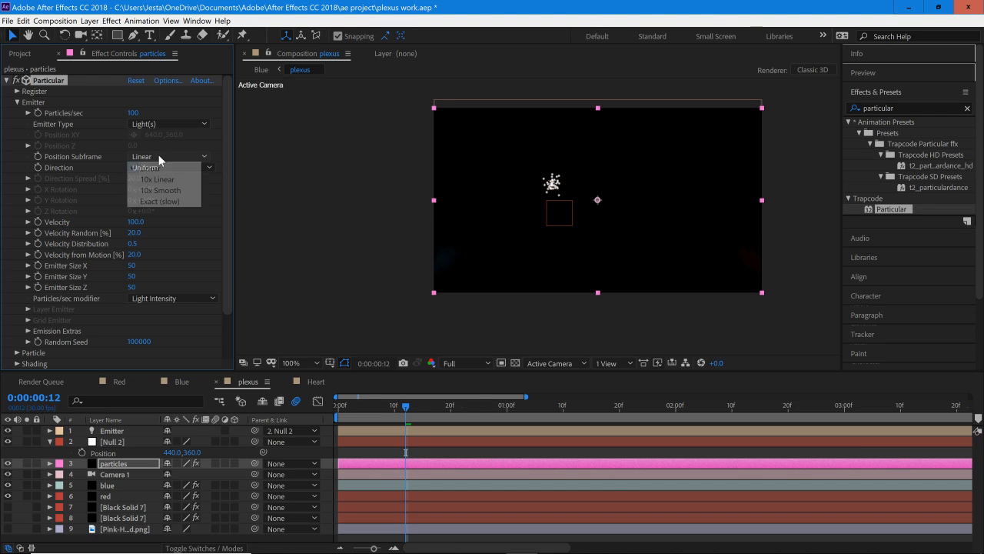
click(168, 190)
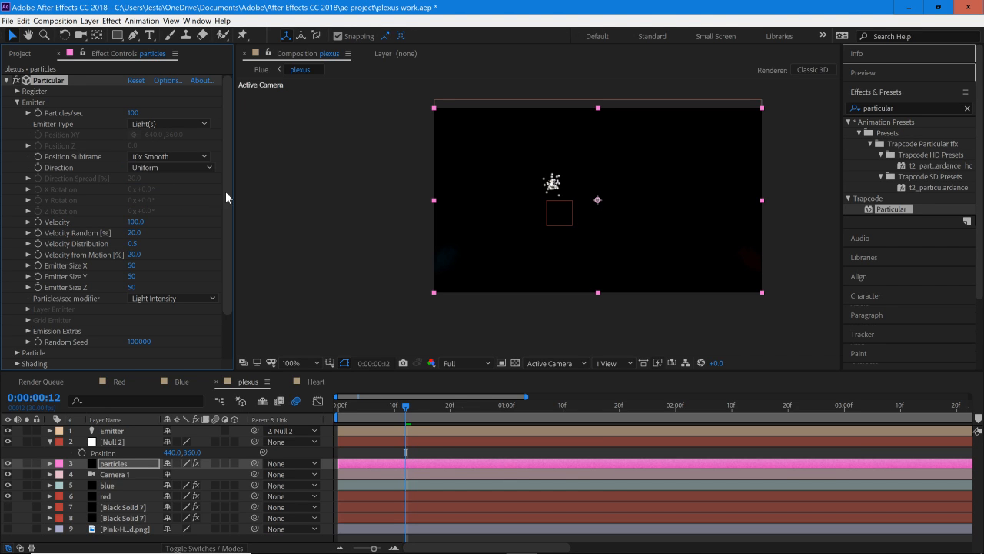
Step: Set the emitter's Velocity to 60 and its Velocity Random, Velocity Distribution and Velocity from Motion to 0
drag(225, 192, 227, 201)
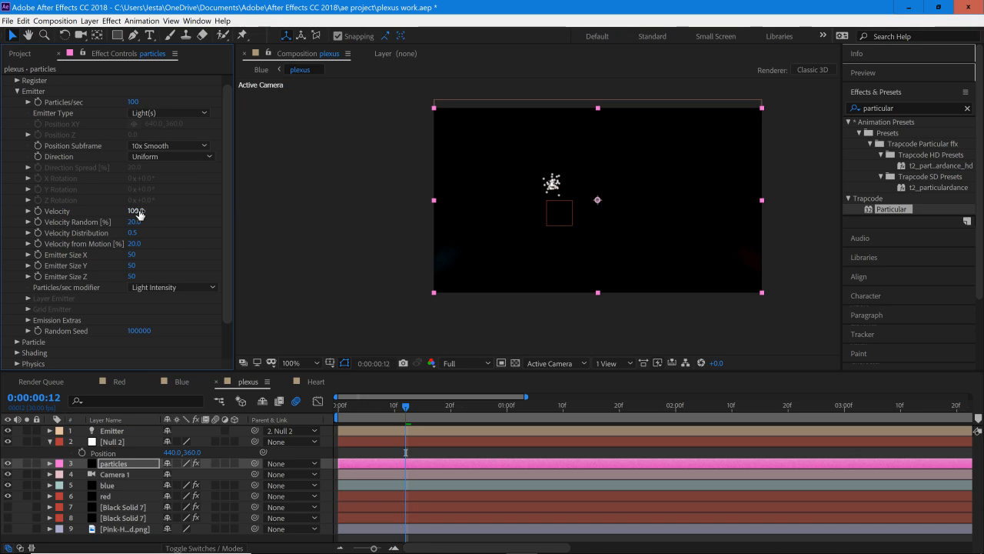
text(60)
key(Return)
click(135, 222)
text(0)
key(Return)
click(135, 234)
text(0)
key(Return)
click(136, 243)
text(0)
key(Return)
Step: Set the emitter's Emitter Size X to 0 and Emitter Size Z to 500
click(130, 255)
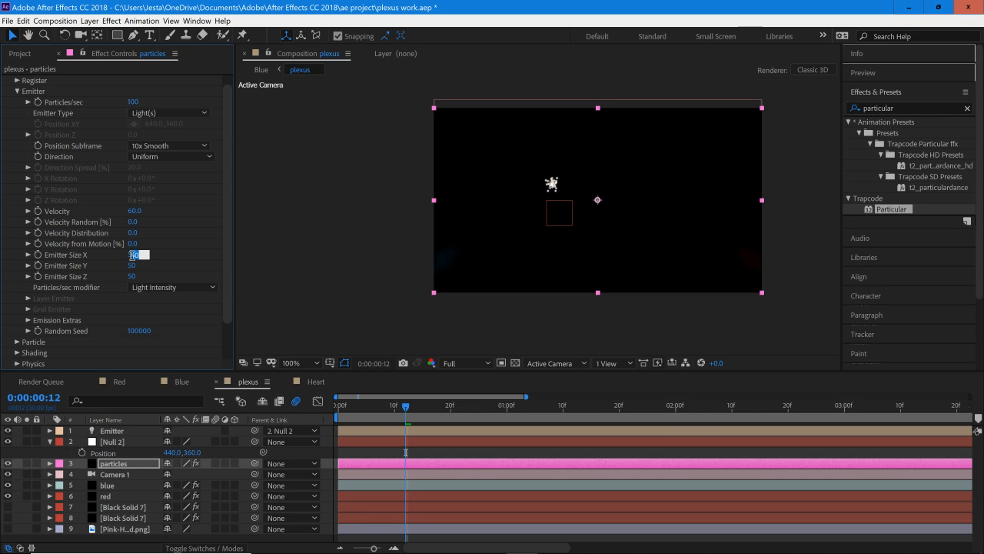
text(0)
key(Return)
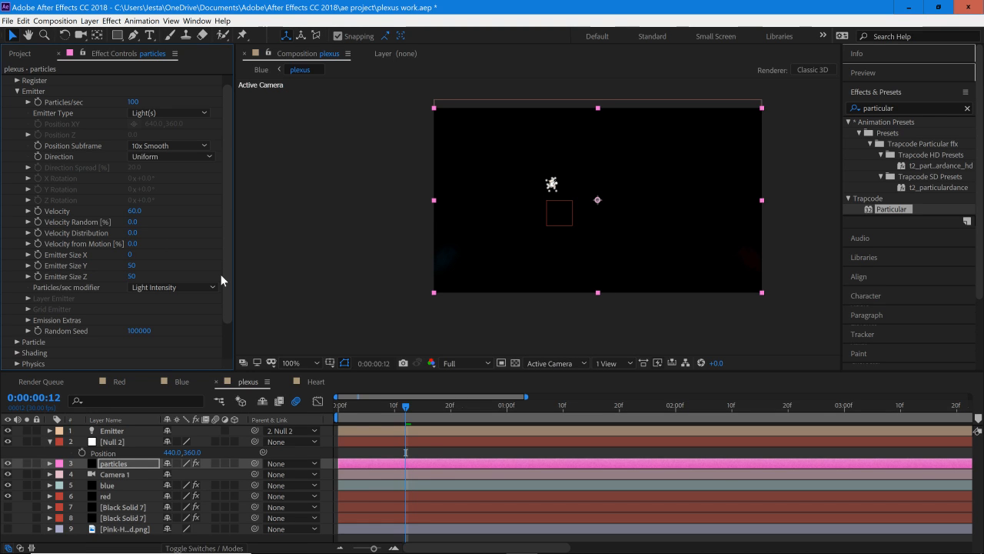
click(125, 275)
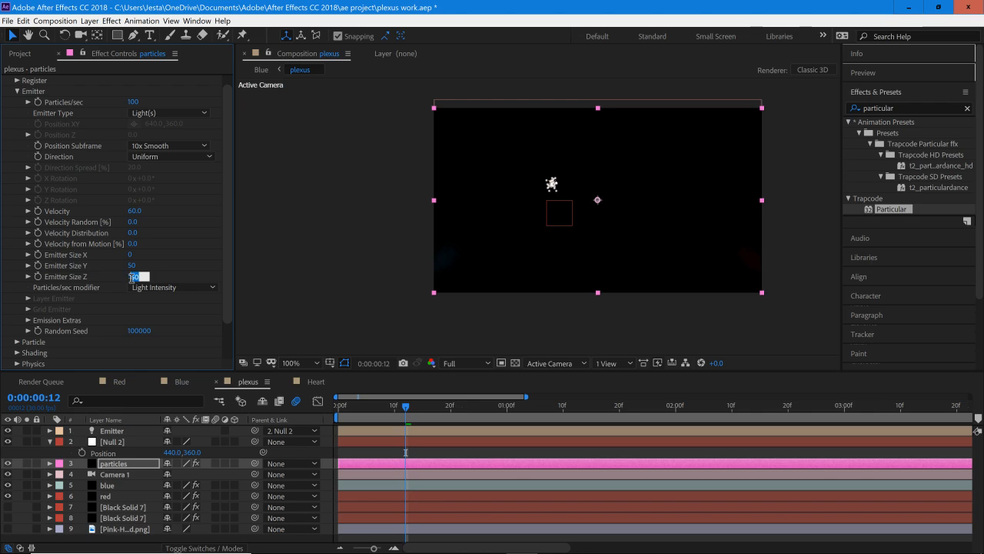
text(5000)
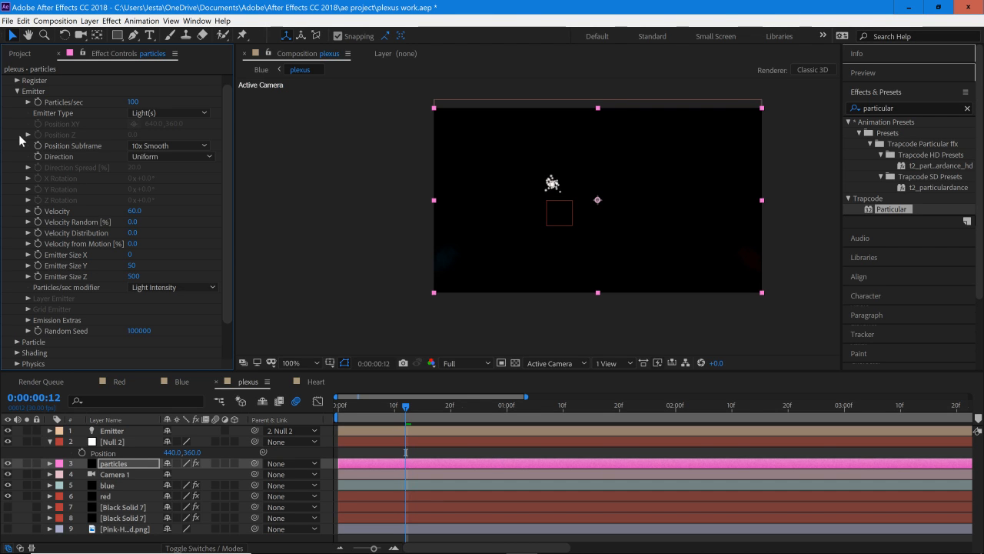
Step: Set the particle Life to 0.8 seconds and the Sphere Feather to 65
click(17, 91)
click(17, 113)
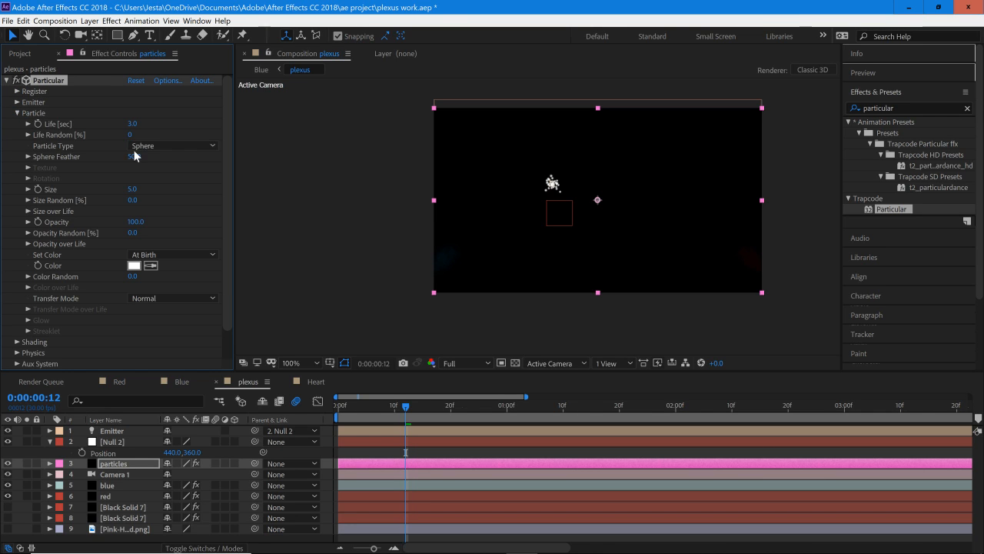
click(132, 124)
text(0.8)
key(Return)
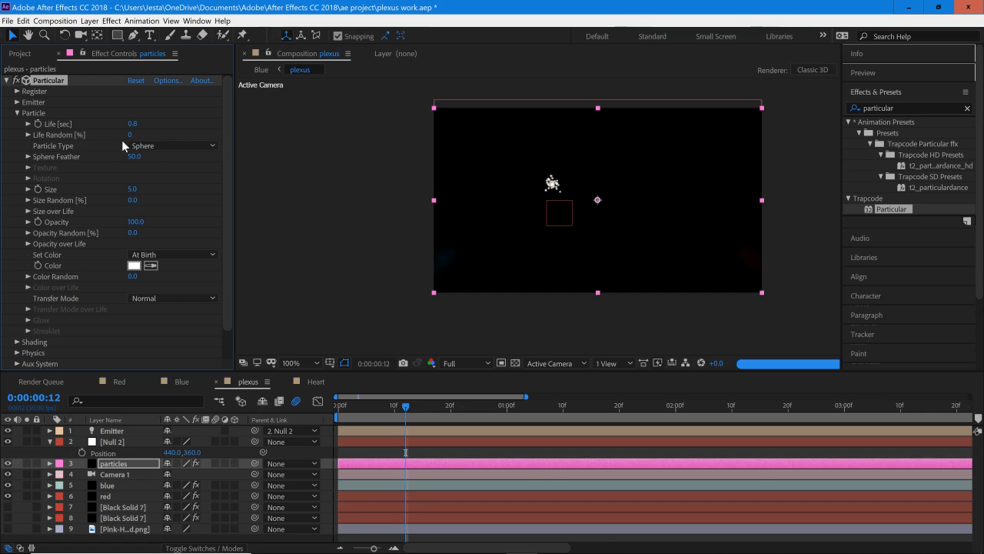
click(134, 156)
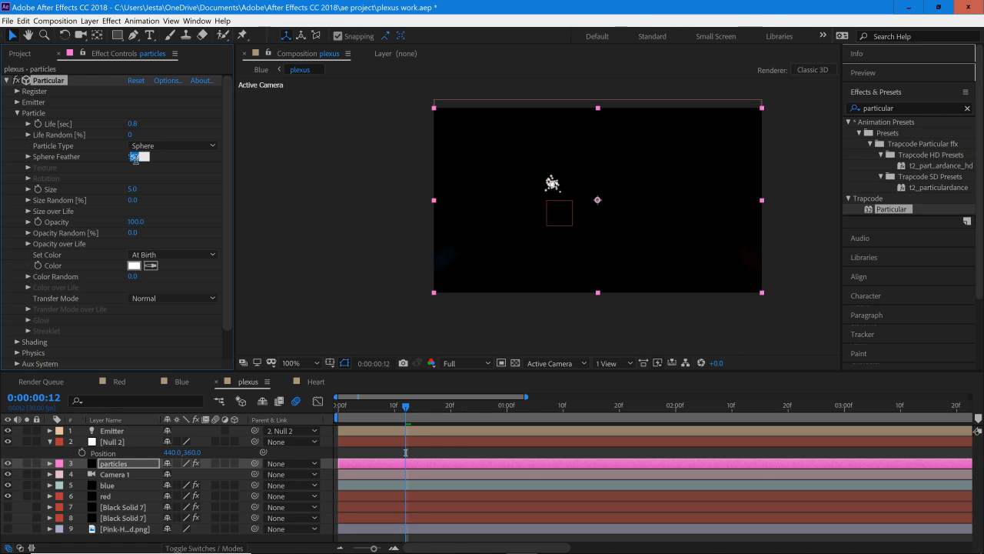
text(65)
key(Return)
Step: Set the particle Size Random to 100% and the Size to 6
drag(206, 200, 242, 201)
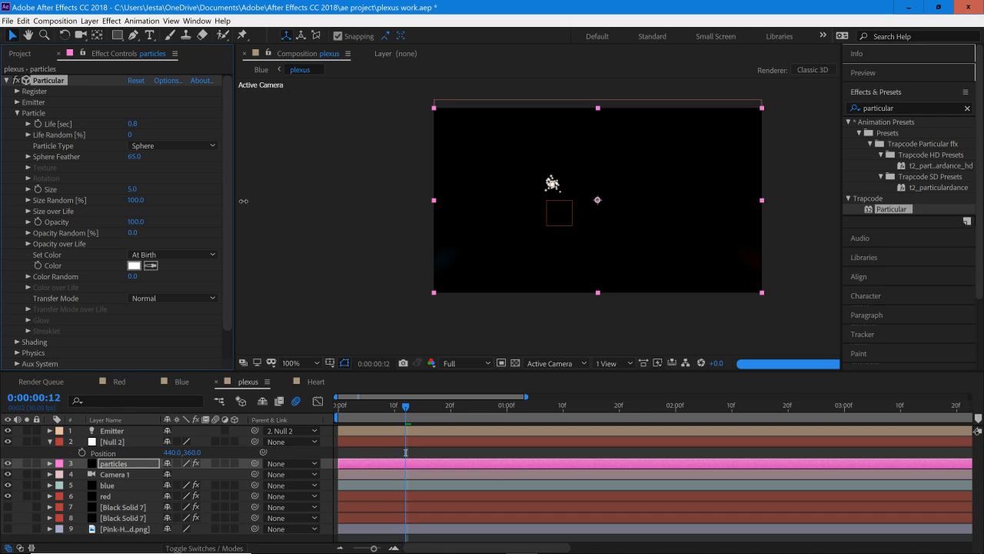
click(133, 190)
text(9)
key(Return)
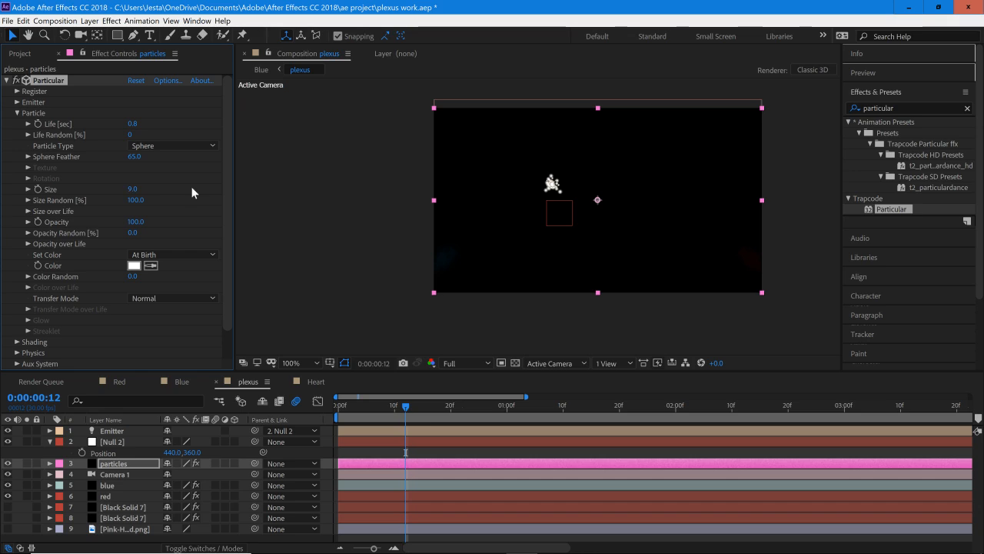
click(133, 190)
text(6)
key(Return)
Step: Set the particle Opacity Random to 100%
click(135, 221)
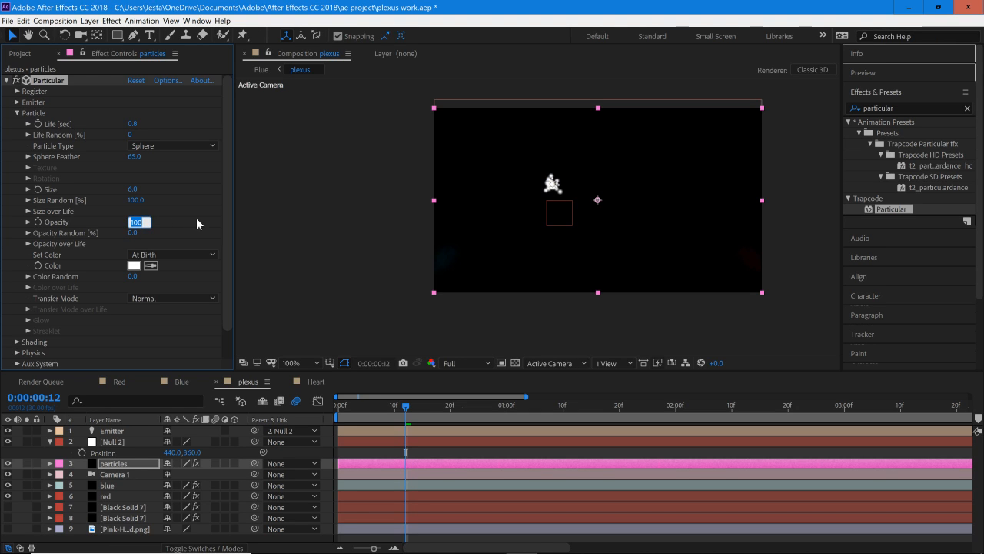
key(Return)
drag(139, 231, 389, 237)
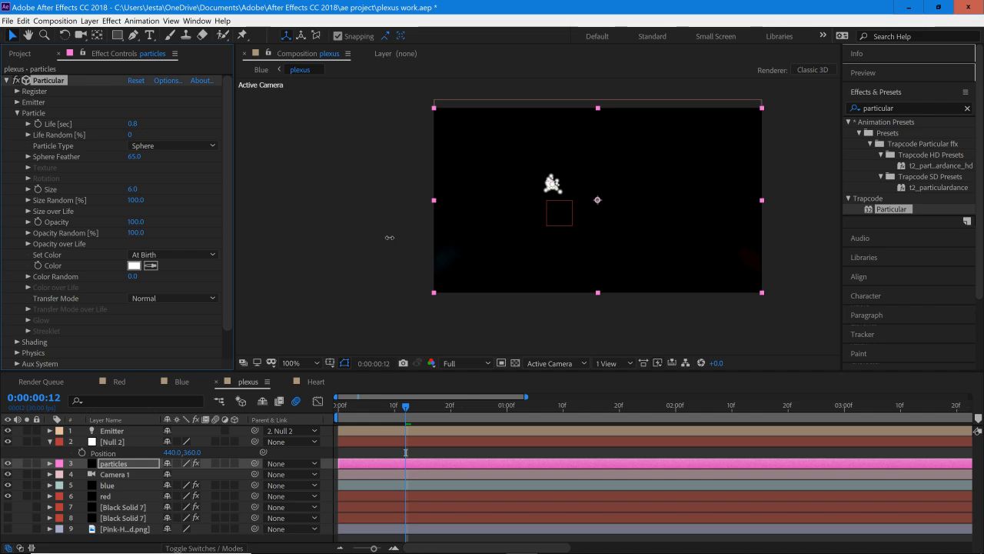
Step: Set the particle Opacity to 75
click(134, 223)
text(75)
key(Return)
Step: Change the particle Color to light blue, hex 5ECFF5
drag(227, 209, 225, 230)
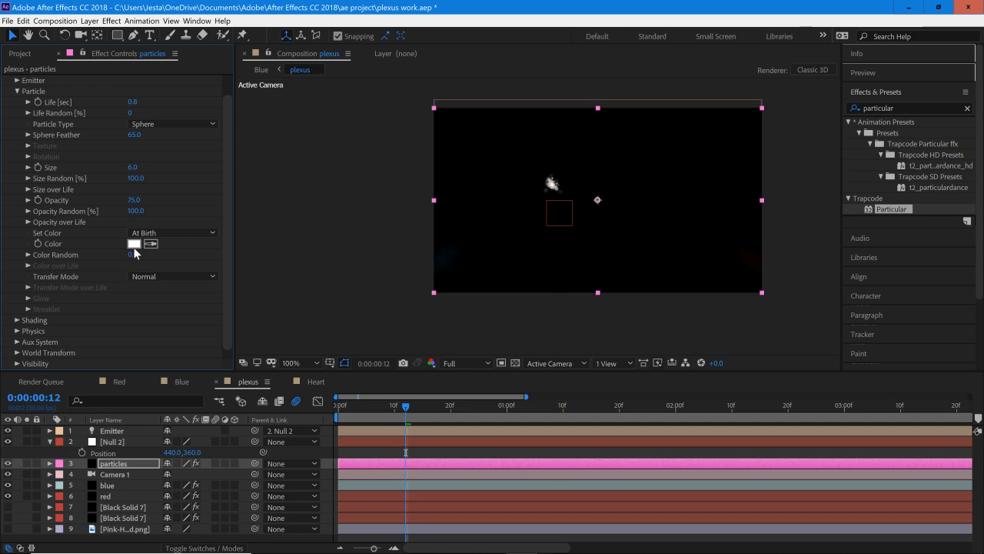
click(134, 244)
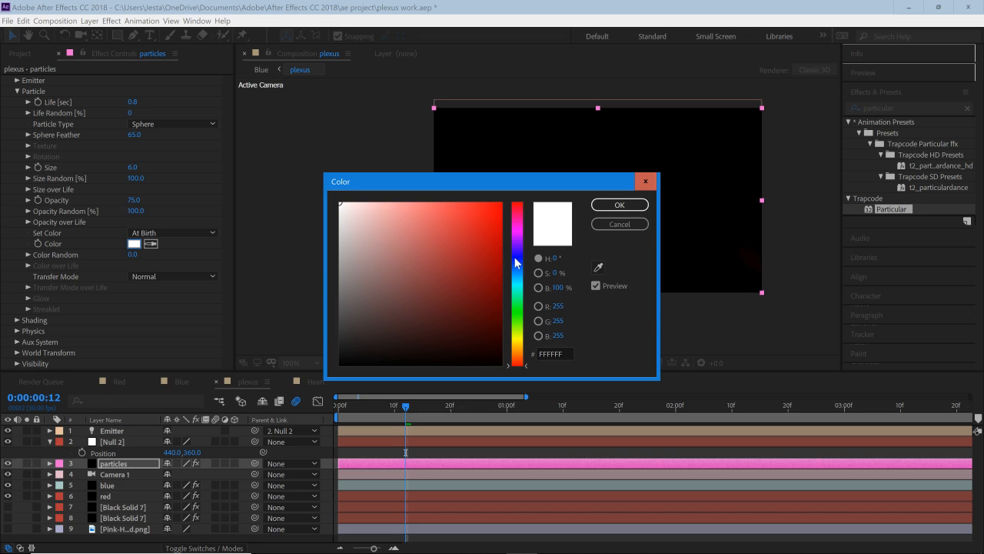
drag(515, 259, 520, 275)
mouse_move(497, 213)
mouse_down()
mouse_move(468, 235)
mouse_move(511, 205)
mouse_up()
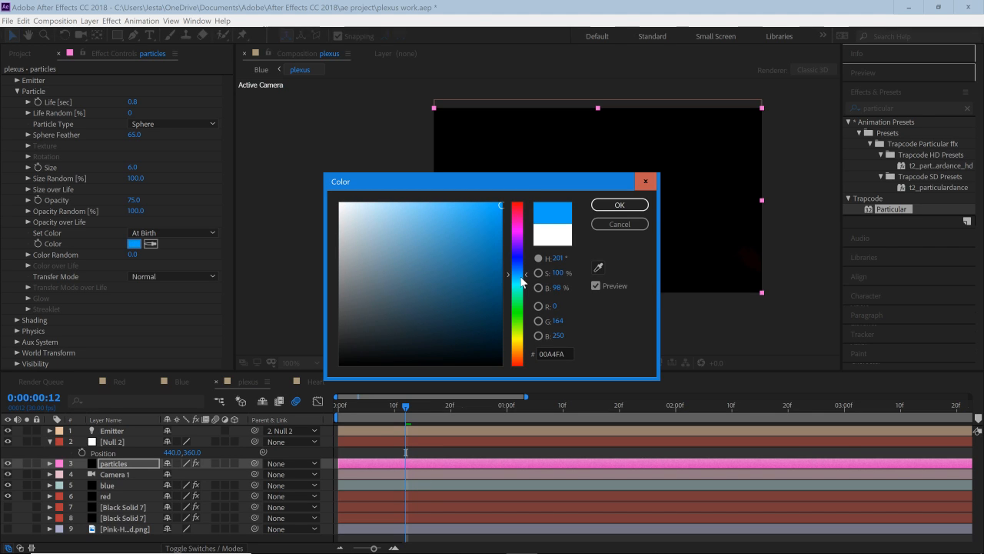
drag(520, 277, 521, 277)
drag(484, 202, 438, 208)
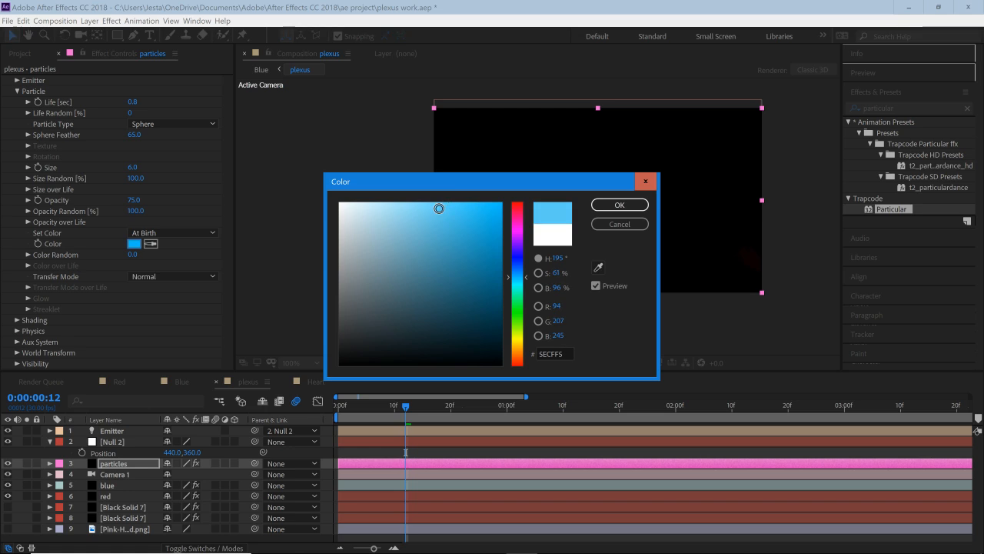
click(619, 204)
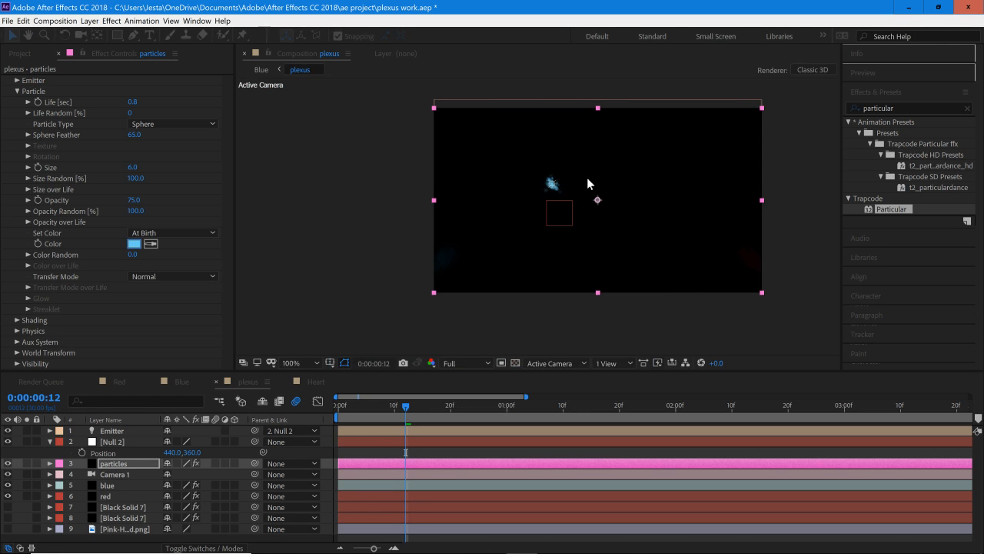
Step: Review Particular's Color Random, Shading, Physics and Aux System settings, leaving every group collapsed
scroll(228, 238, down, 1)
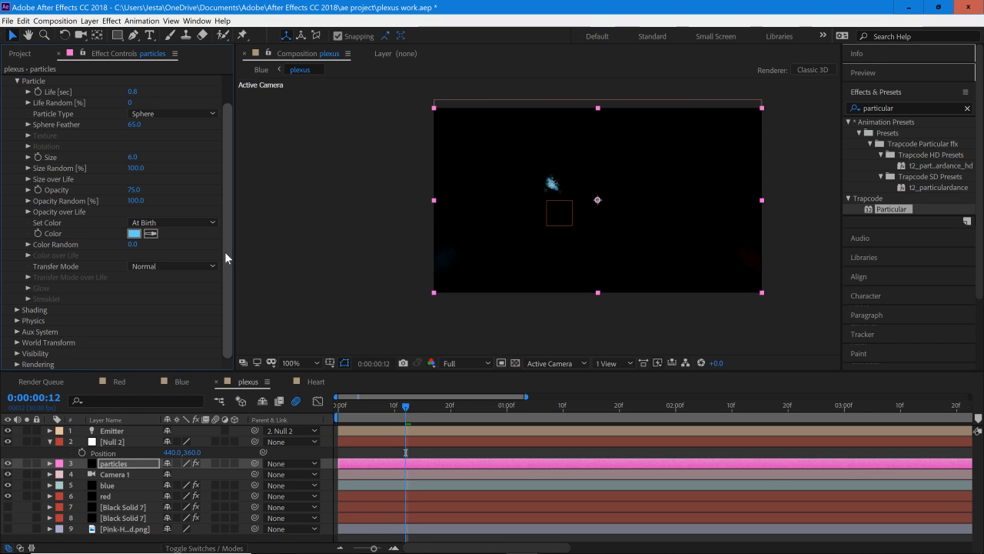
click(27, 244)
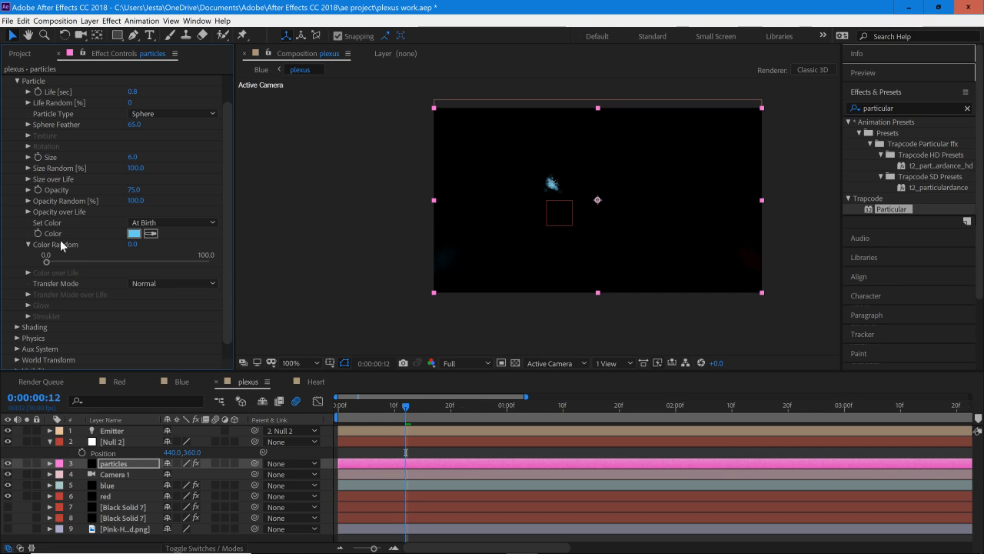
click(29, 245)
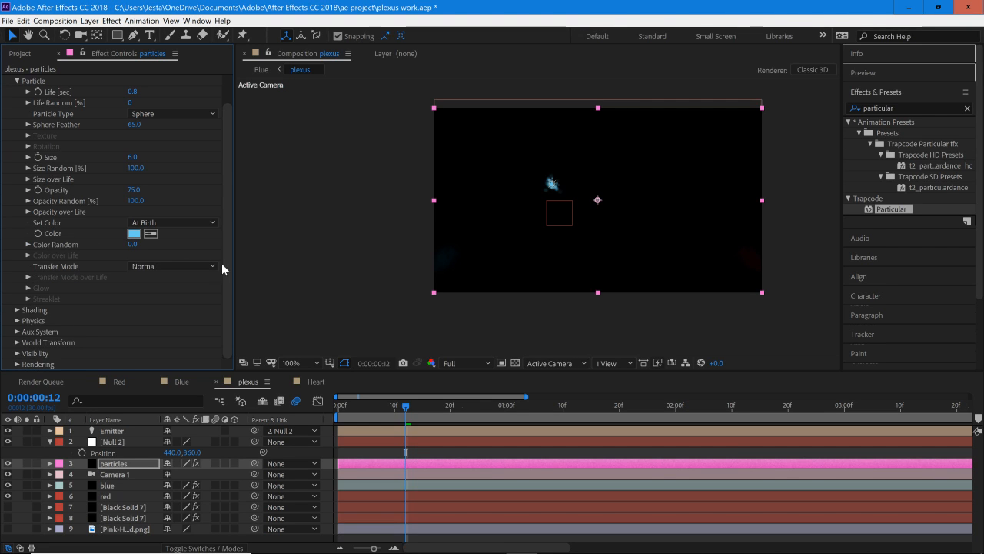
scroll(41, 189, up, 2)
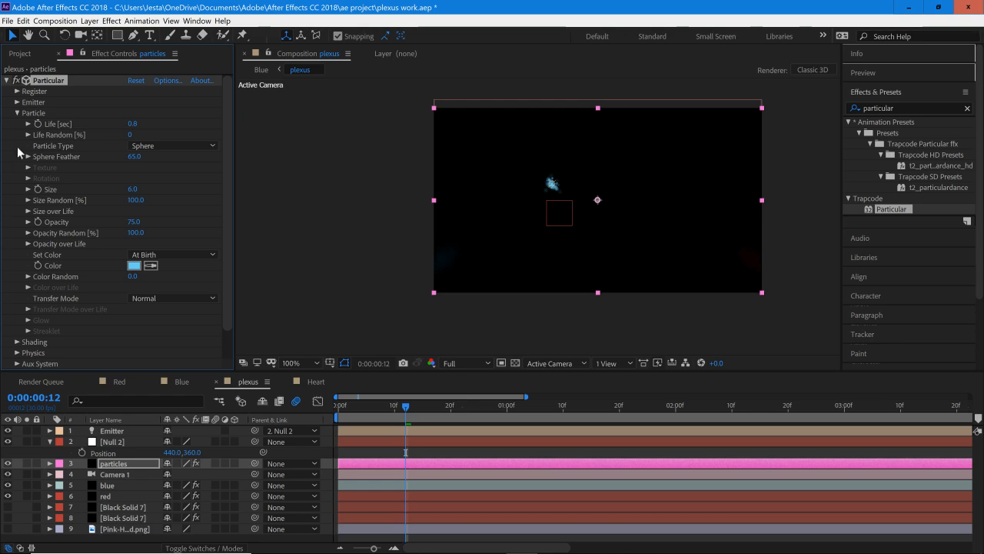
click(17, 113)
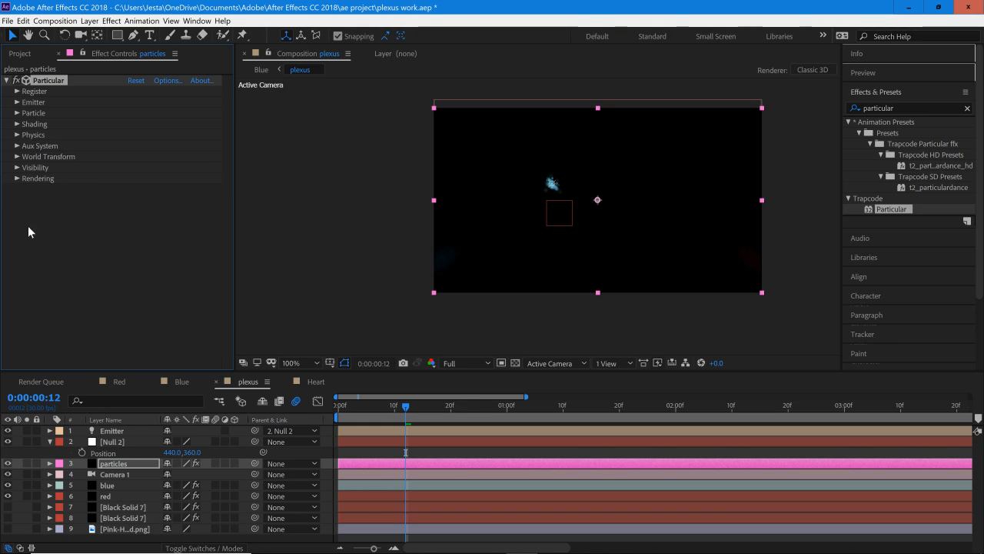
click(16, 125)
click(16, 125)
click(17, 134)
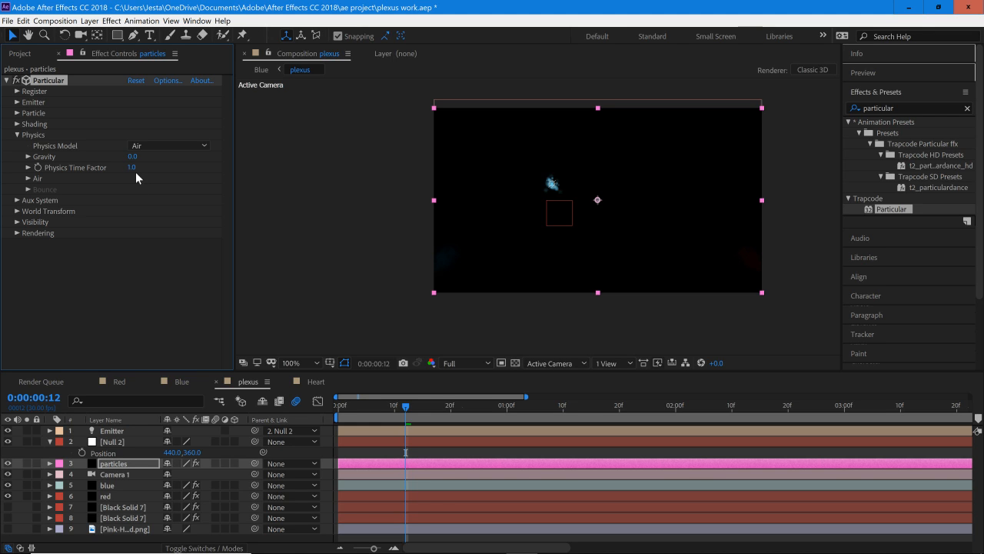
click(17, 201)
scroll(17, 202, down, 2)
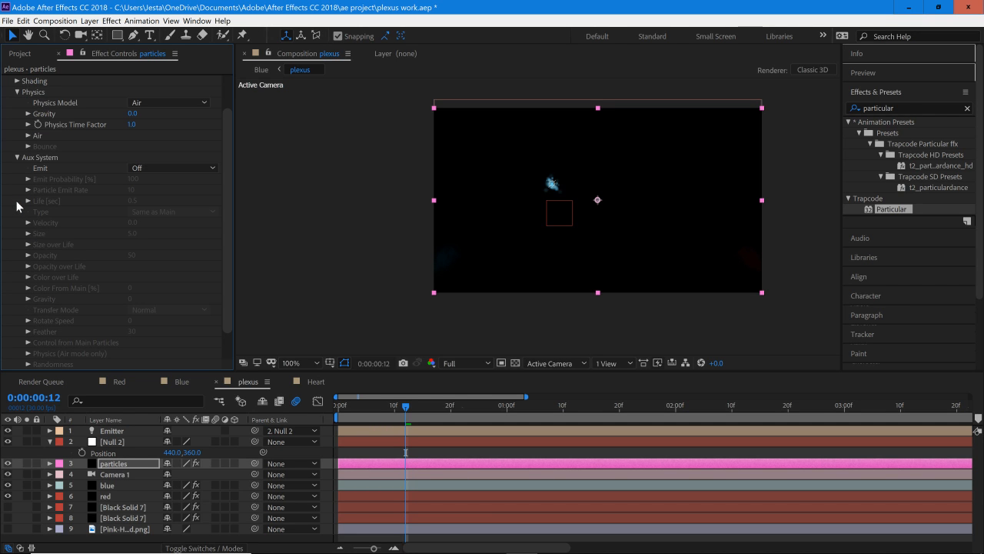
click(17, 158)
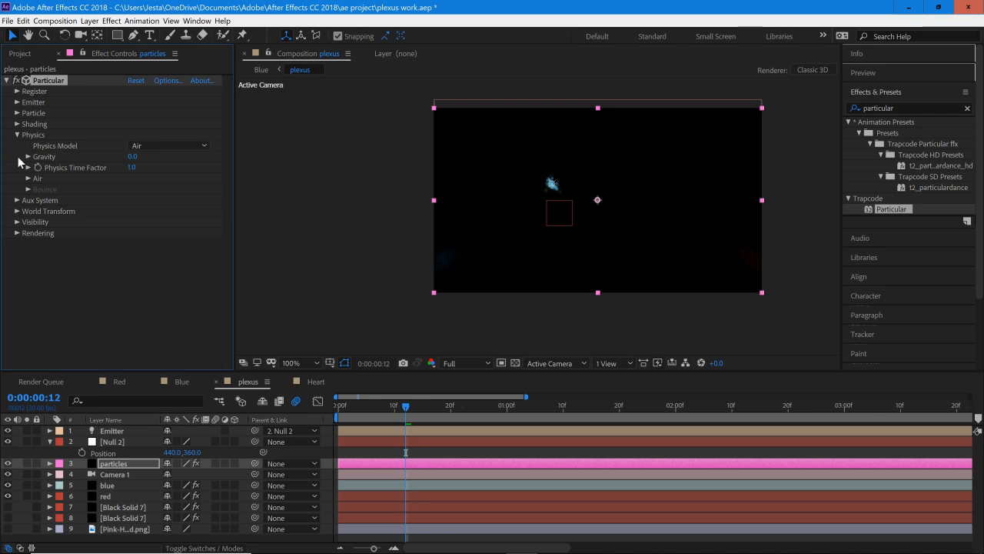
click(17, 136)
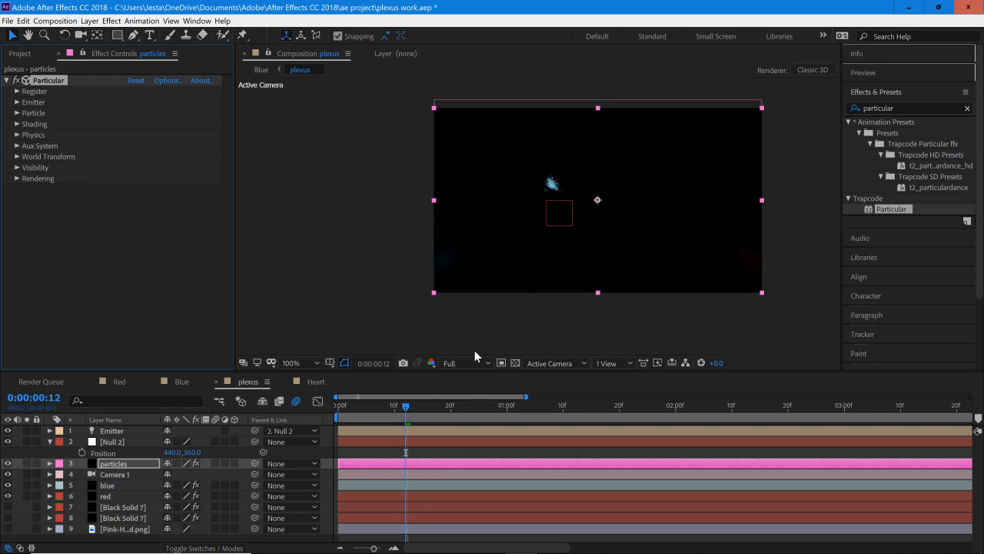
Step: Move Null 2 to position 41, 626 at the blue stream's starting point and add its first Position keyframe at 0:00:00:00
drag(402, 407, 338, 432)
click(347, 443)
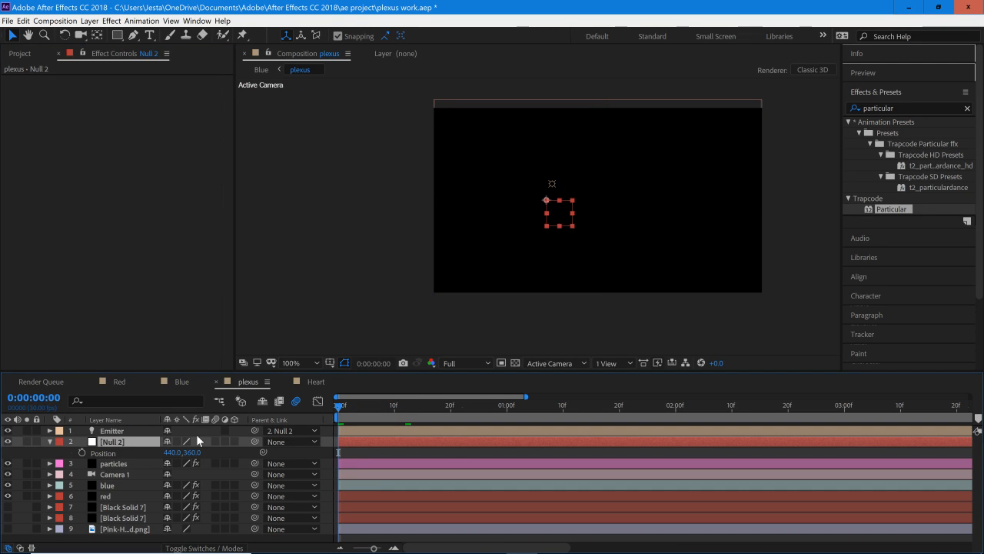
drag(171, 452, 41, 473)
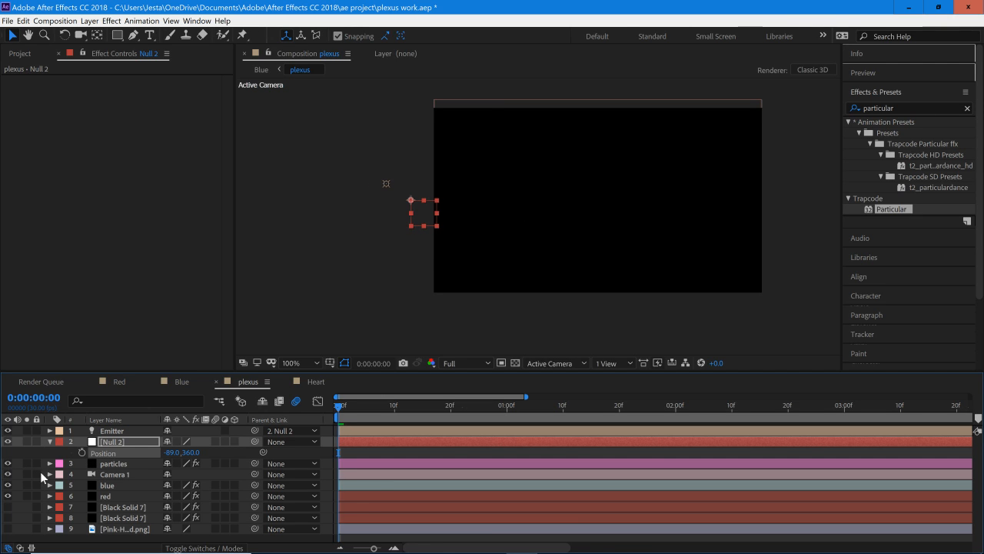
click(356, 487)
click(356, 493)
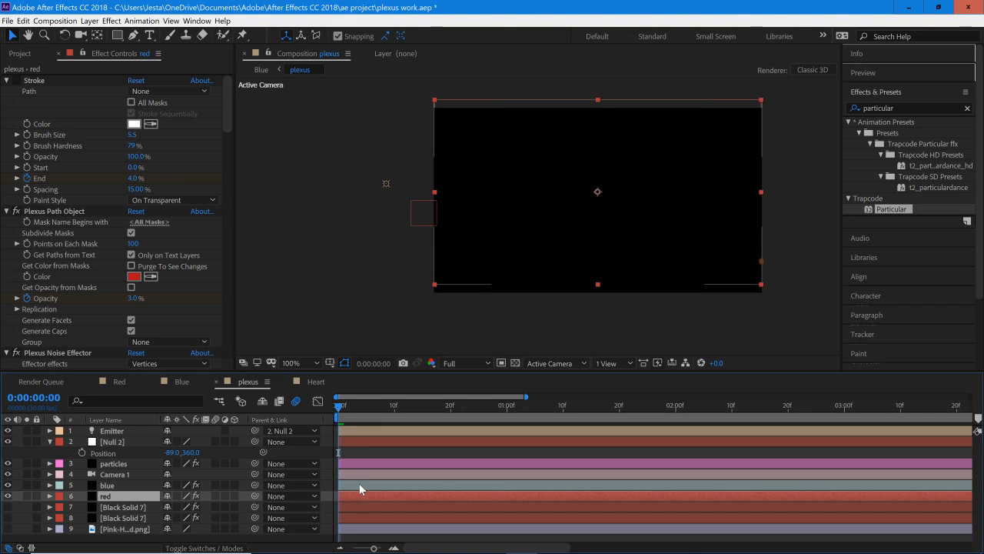
click(358, 482)
click(343, 409)
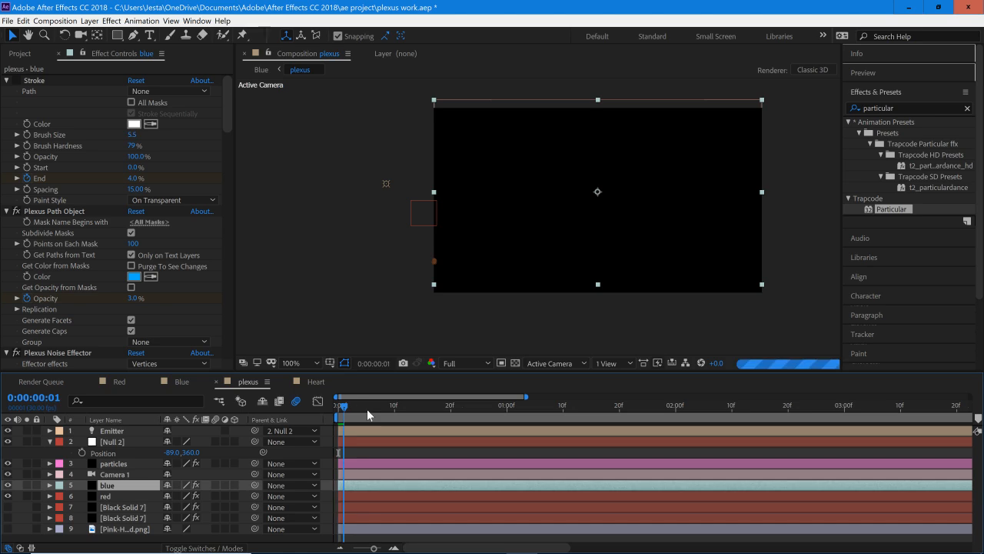
drag(367, 409, 423, 427)
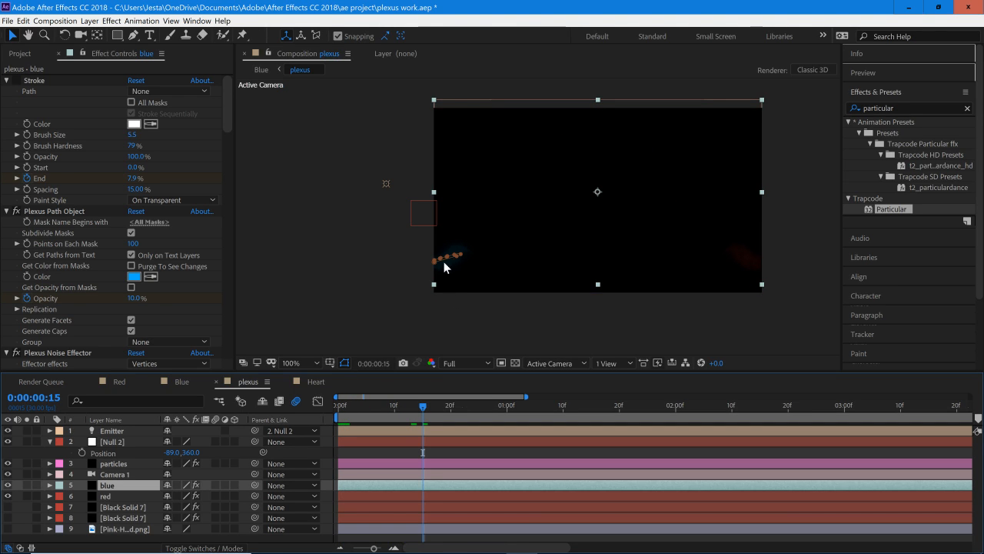
drag(191, 455, 342, 458)
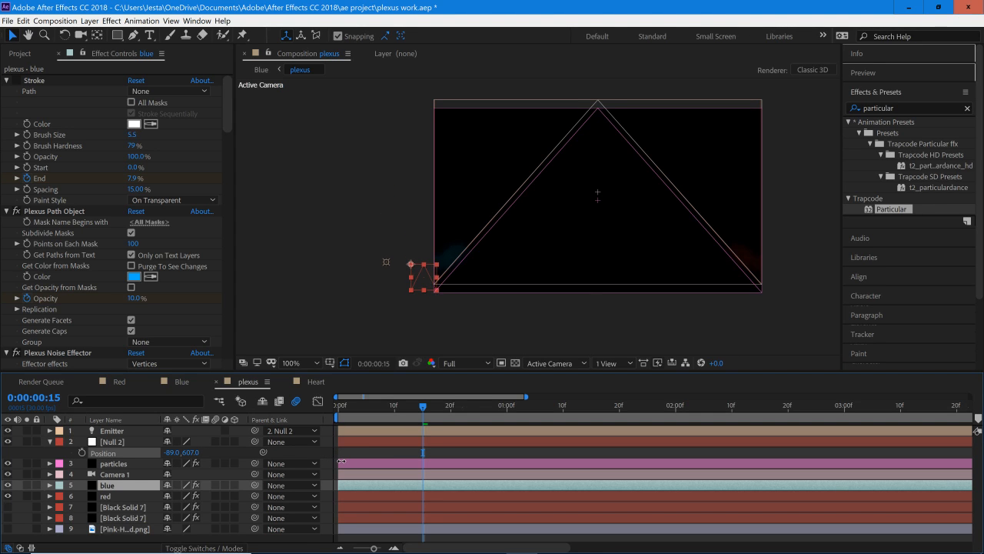
drag(169, 455, 286, 467)
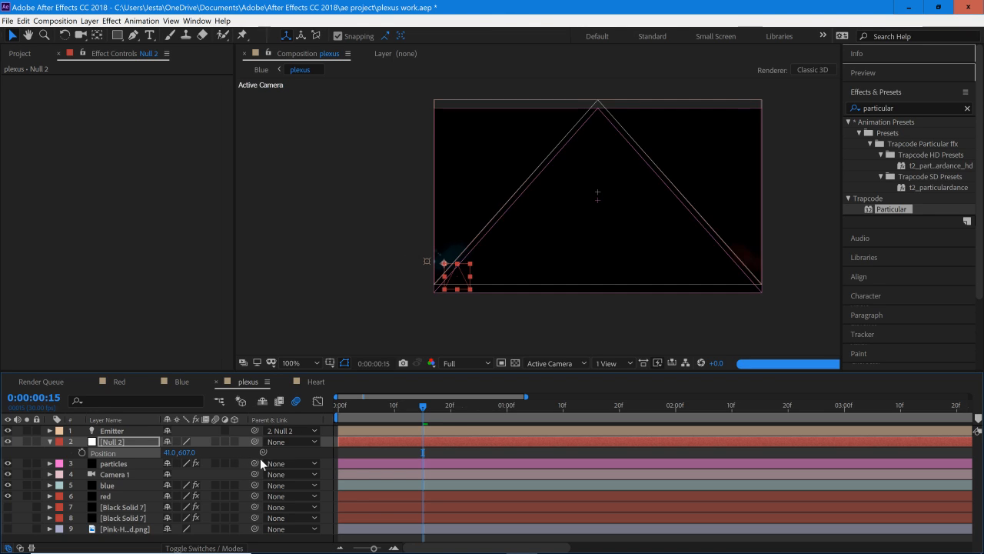
drag(188, 453, 201, 452)
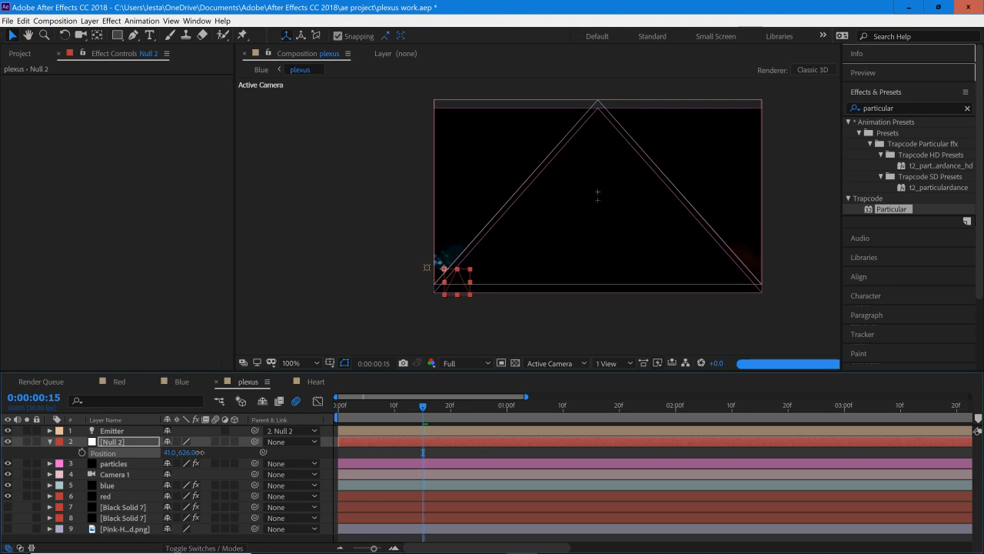
drag(423, 406, 326, 405)
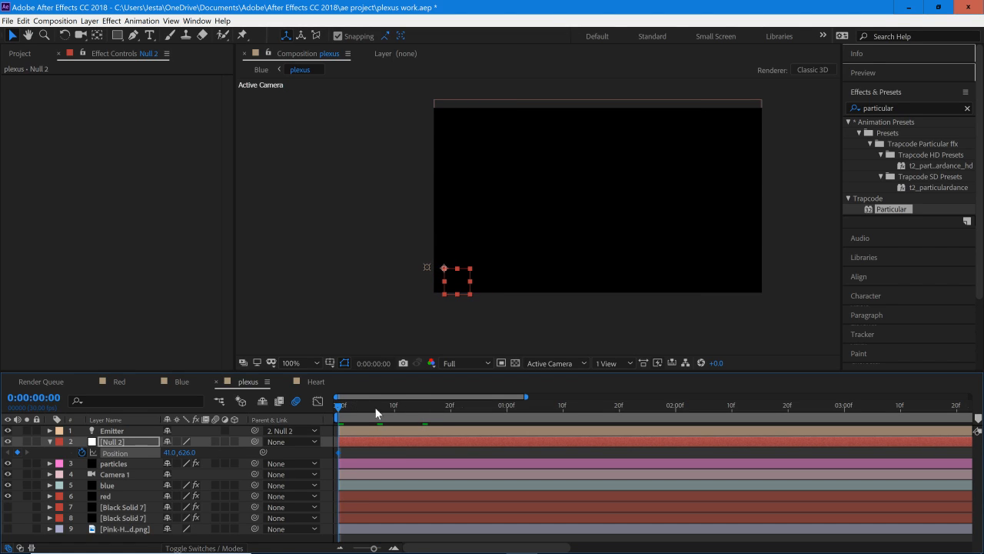
Step: At 0:00:00:18, keyframe Null 2's Position at 208, 544 so the emitter meets the tip of the blue stream
drag(374, 405, 390, 405)
click(365, 496)
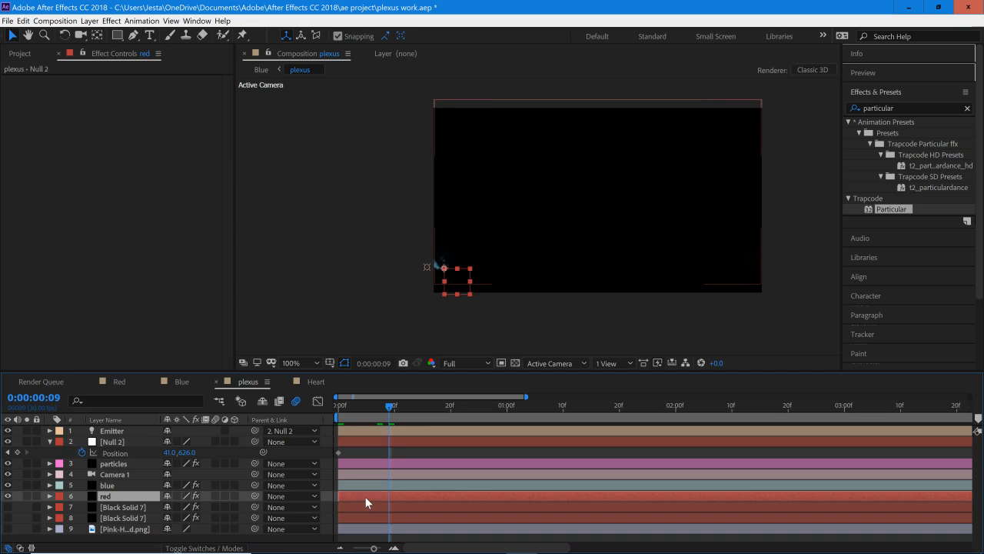
click(367, 486)
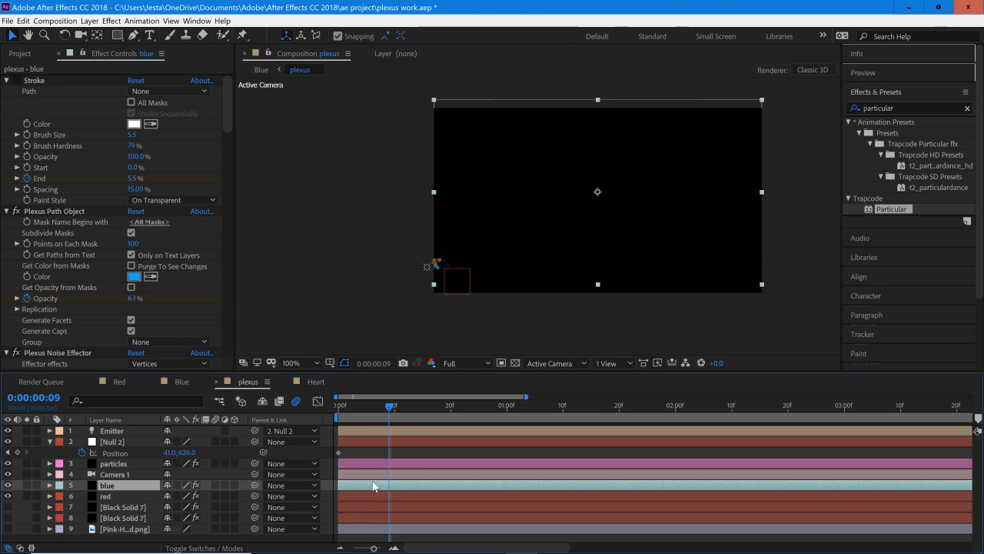
drag(394, 405, 440, 409)
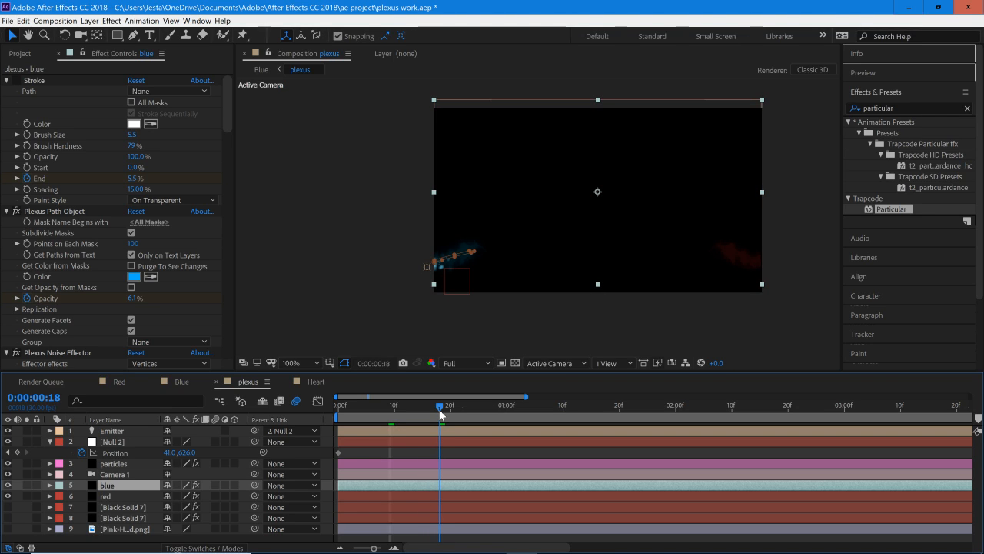
drag(170, 452, 262, 452)
drag(187, 452, 111, 452)
mouse_move(171, 452)
mouse_down()
mouse_move(212, 457)
mouse_move(198, 456)
mouse_up()
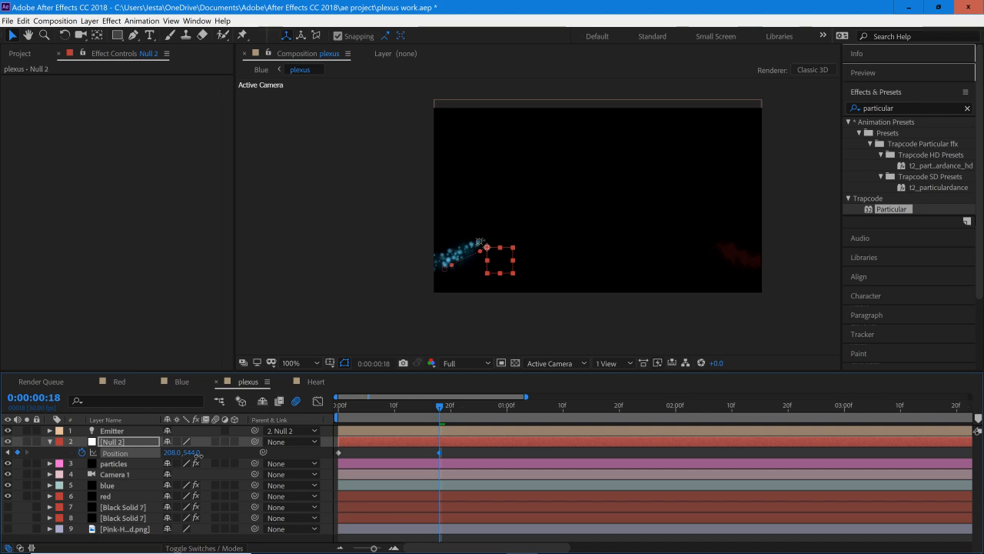
Step: At 0:00:01:03, keyframe Null 2's Position at 522, 599 at the blue stream's leading end
drag(517, 418, 524, 417)
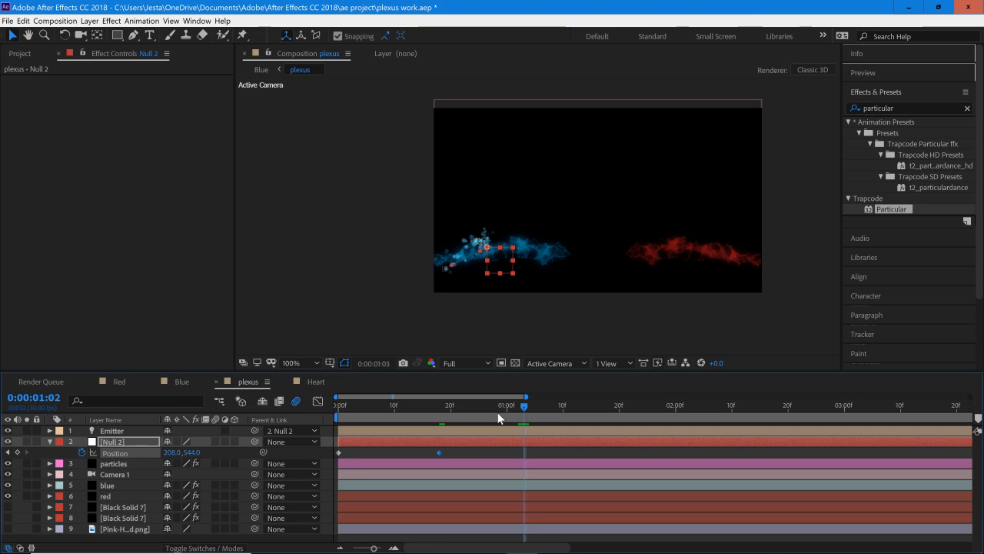
drag(498, 417, 520, 418)
drag(171, 453, 215, 459)
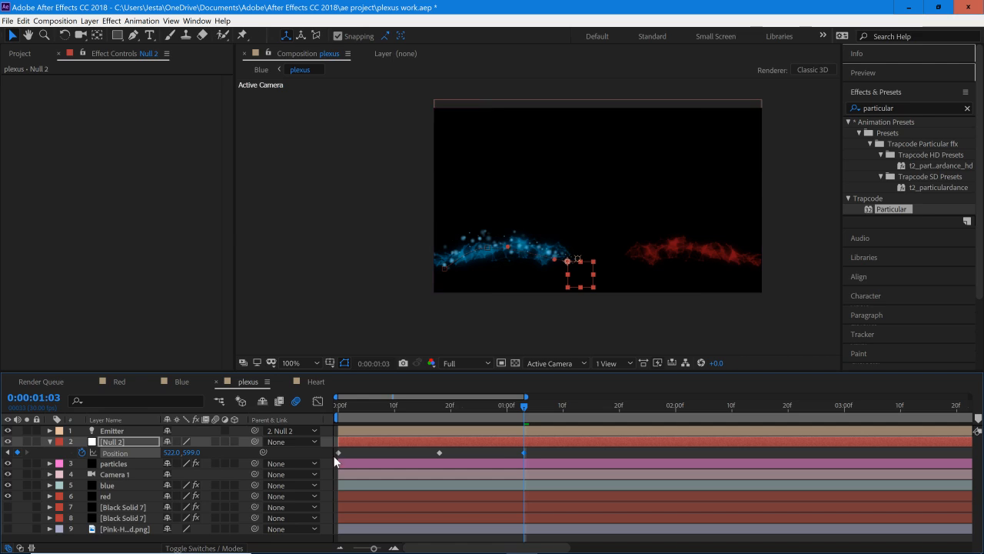
Step: Add a Null 2 Position keyframe of 596, 621 where the streams cross and shift it to 0:00:01:10
click(604, 419)
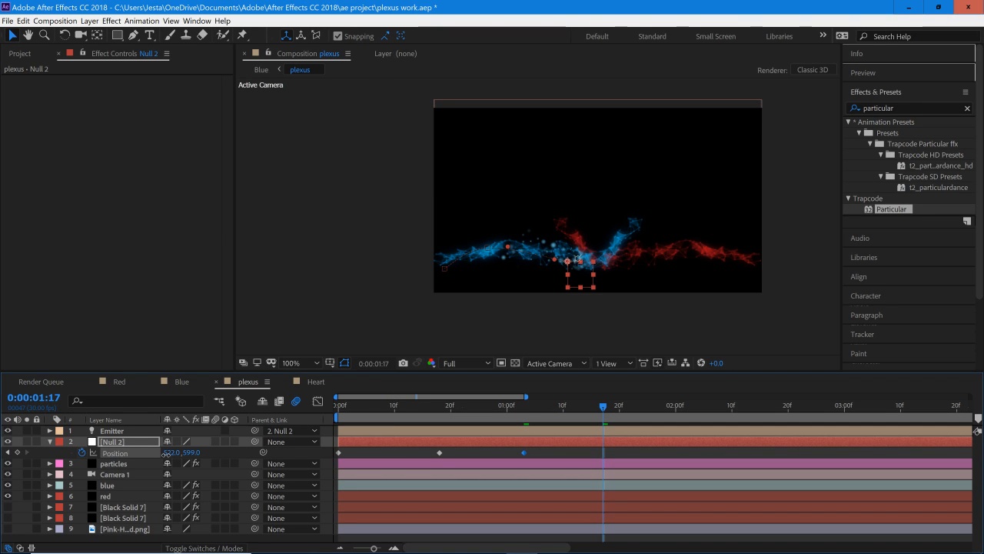
mouse_move(166, 453)
mouse_down()
mouse_move(221, 456)
mouse_move(175, 453)
mouse_up()
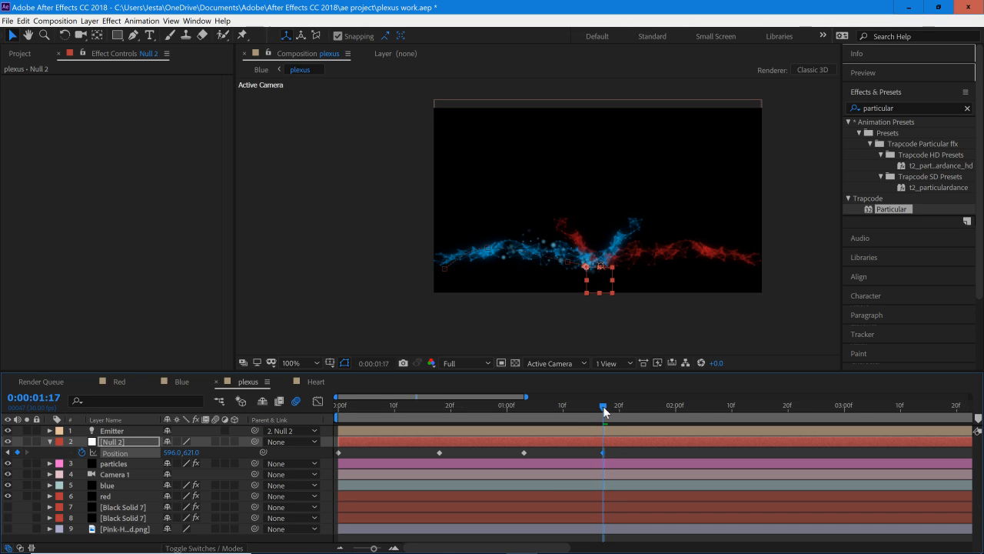
drag(605, 411, 560, 419)
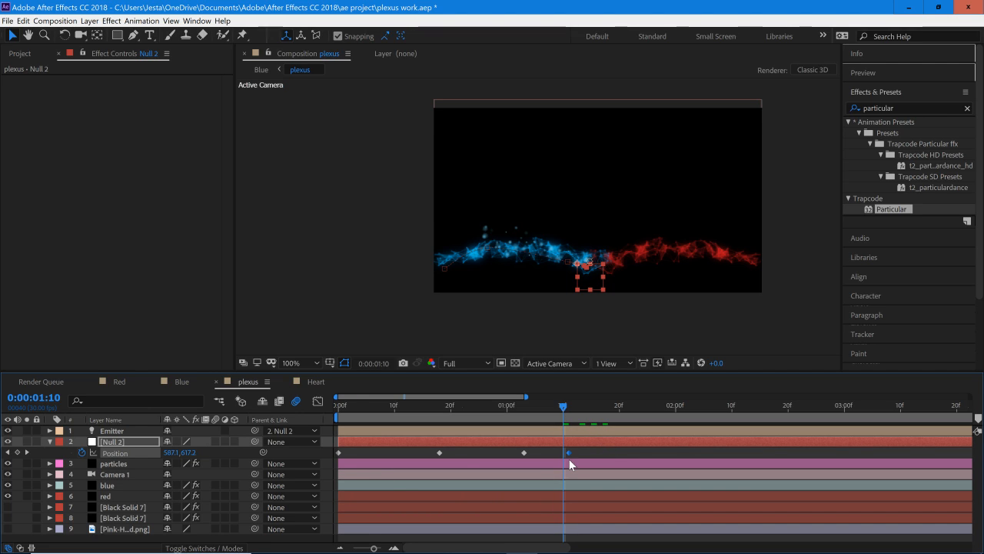
drag(568, 458, 566, 458)
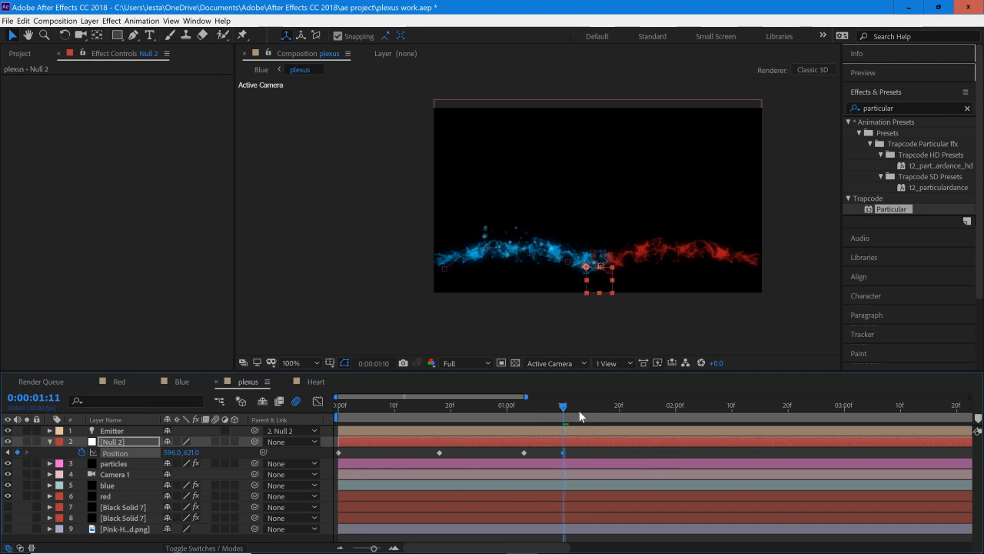
Step: At 0:00:01:21, keyframe Null 2's Position at 785, 403 on the tip of the rising blue branch
drag(580, 416, 626, 415)
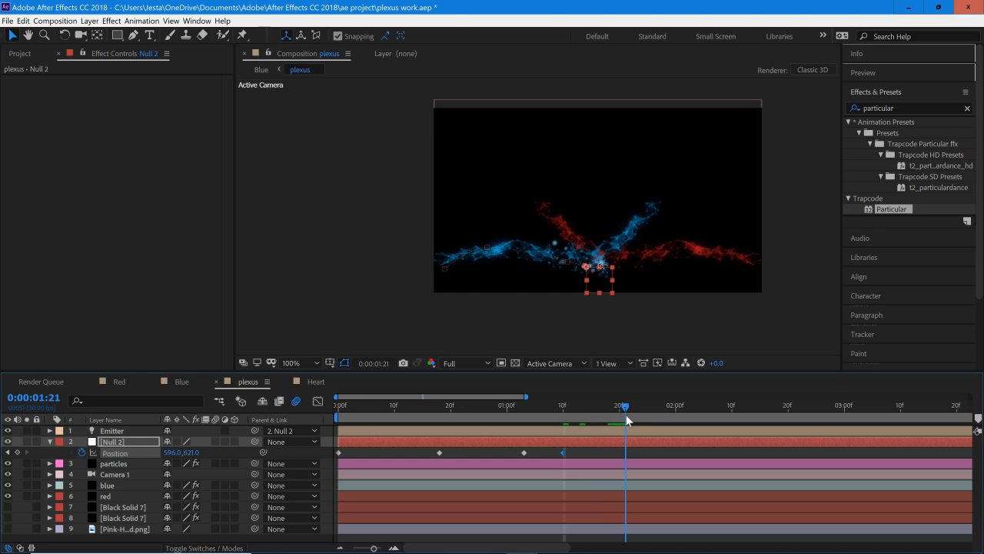
mouse_move(204, 451)
mouse_down()
mouse_move(229, 453)
mouse_move(158, 456)
mouse_move(218, 453)
mouse_up()
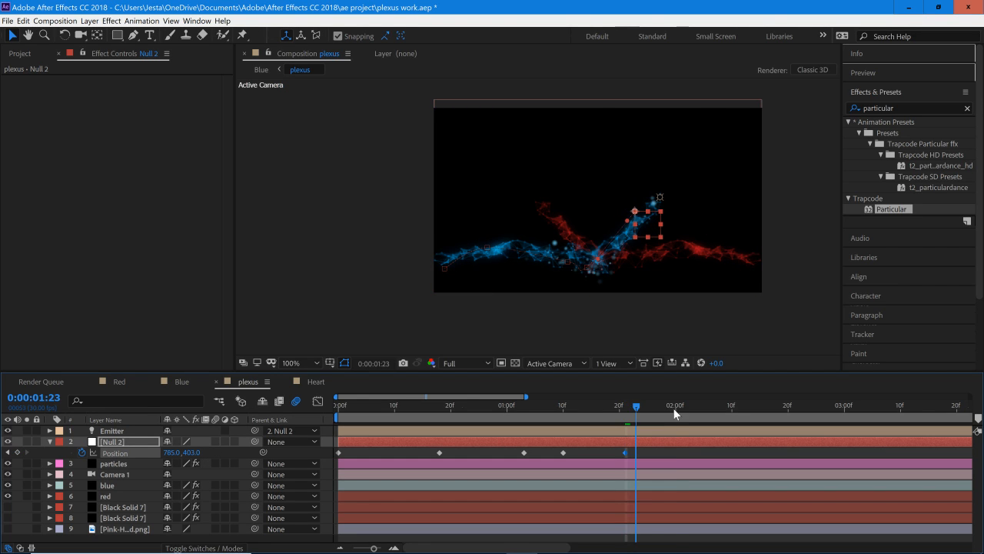
Step: At 0:00:01:29, keyframe Null 2's Position at 858, 275 to continue up the rising blue branch
drag(635, 402, 680, 411)
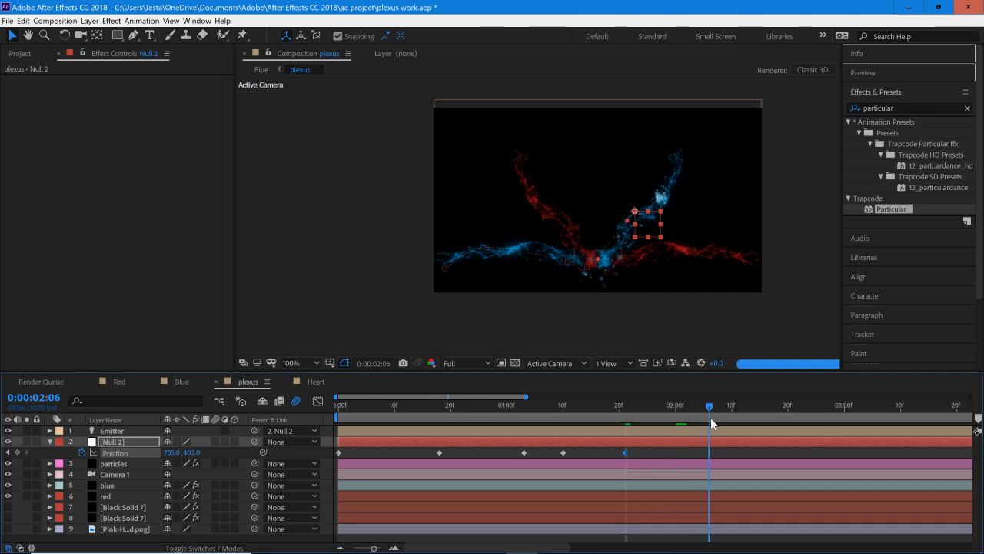
click(707, 417)
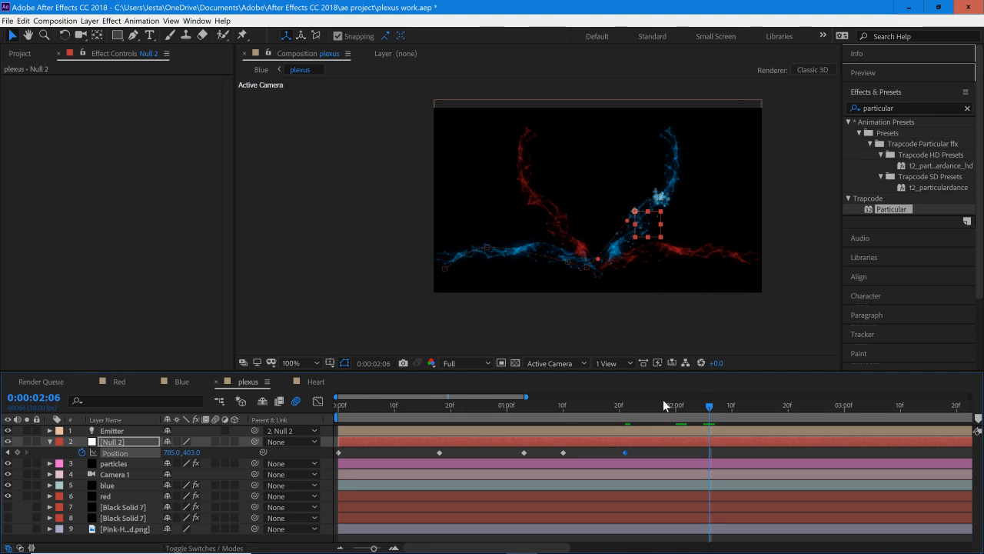
drag(697, 407, 668, 406)
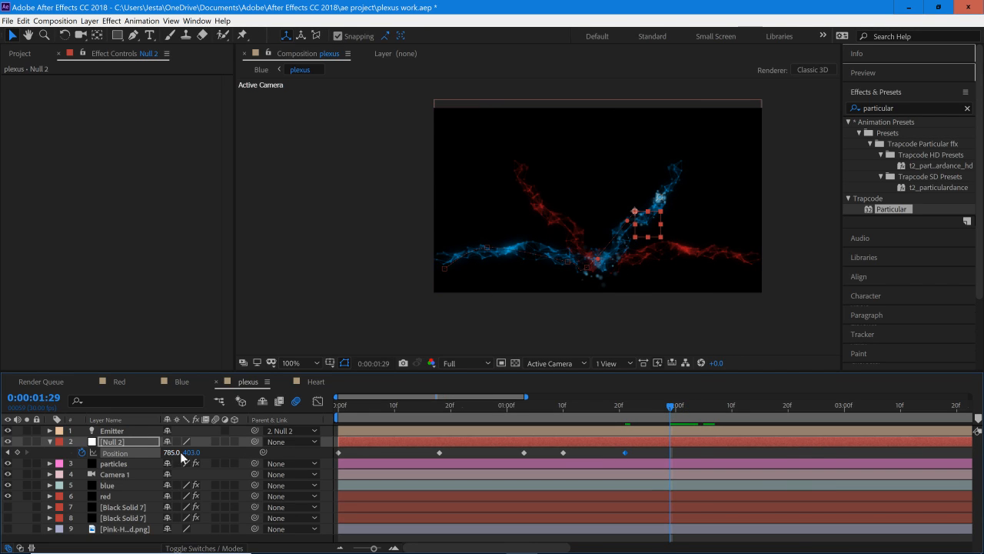
drag(198, 448, 102, 455)
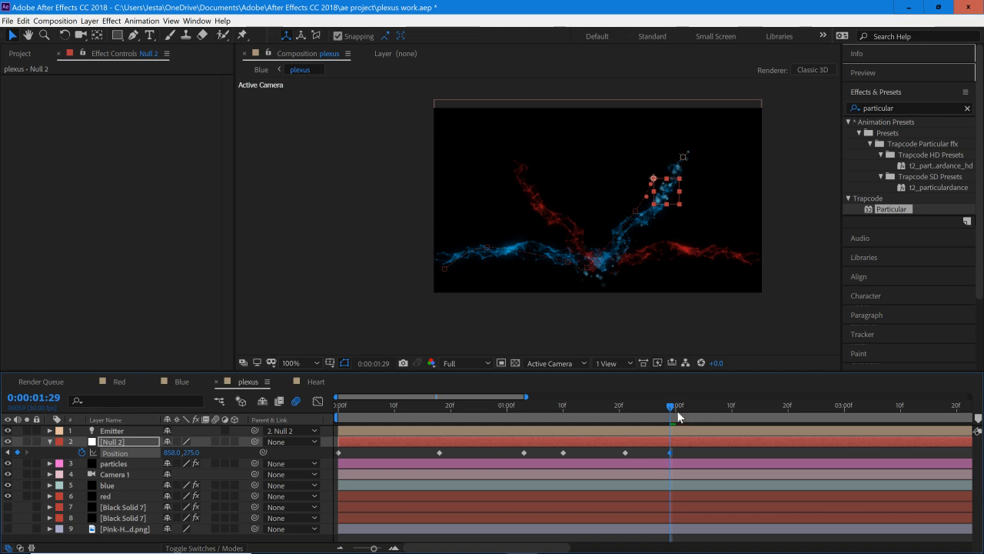
Step: At 0:00:02:02, keyframe Null 2's Position at 839, 224 near the blue branch's upper tip
drag(671, 412, 681, 413)
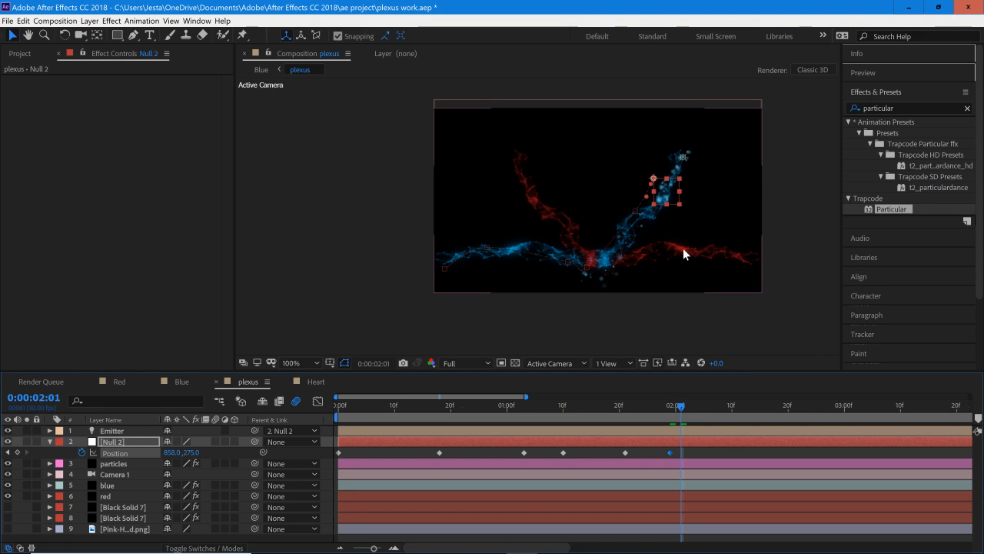
scroll(675, 224, up, 1)
drag(676, 223, 407, 283)
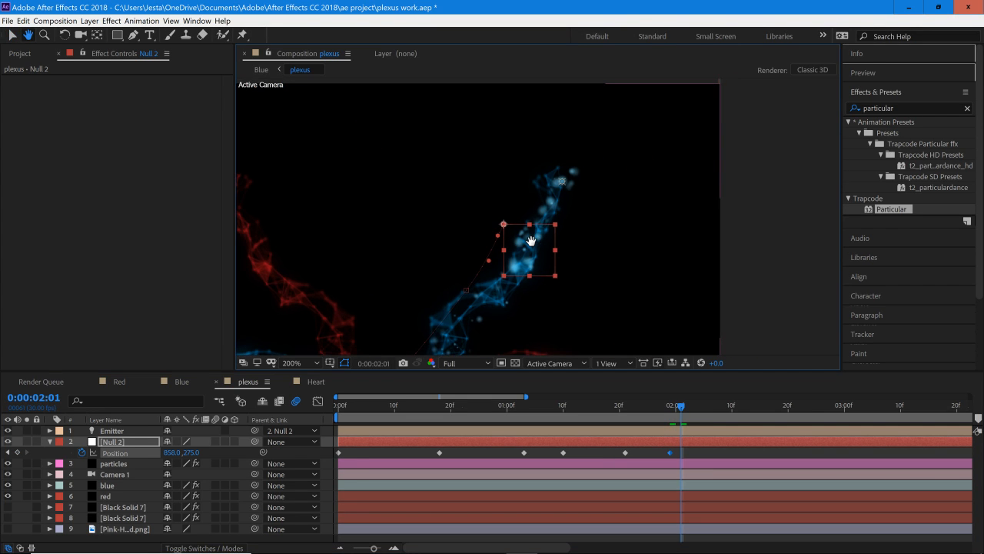
drag(537, 216, 509, 221)
key(v)
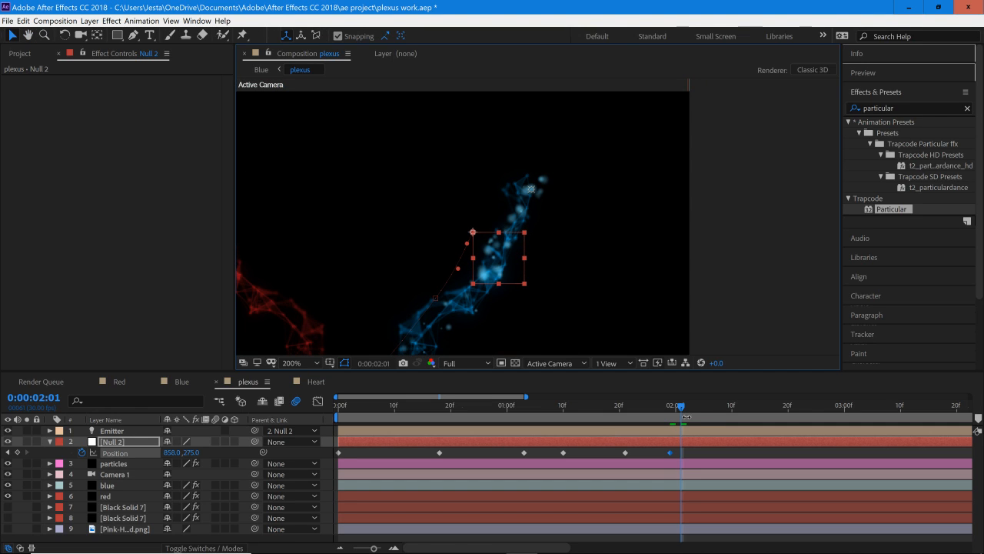
drag(685, 408, 689, 410)
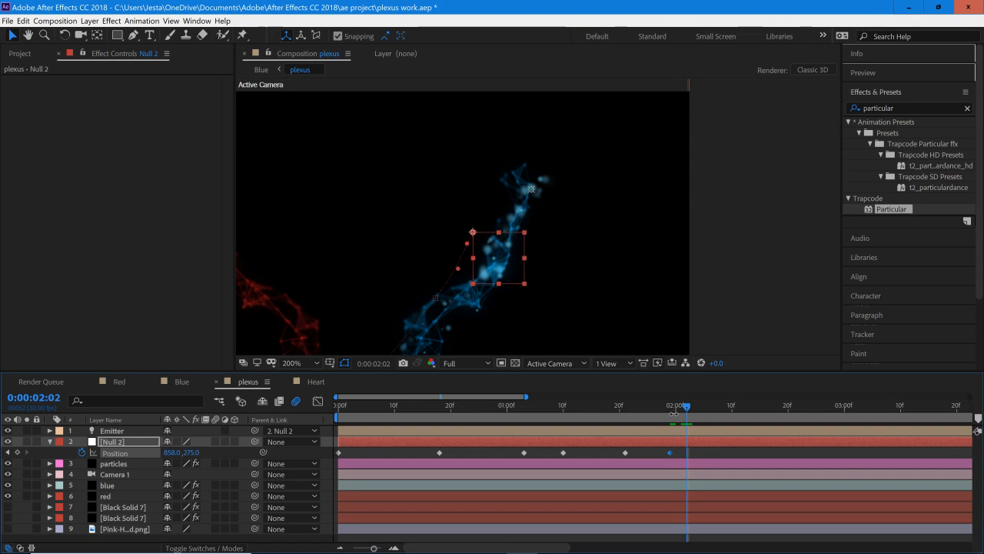
drag(169, 460, 163, 453)
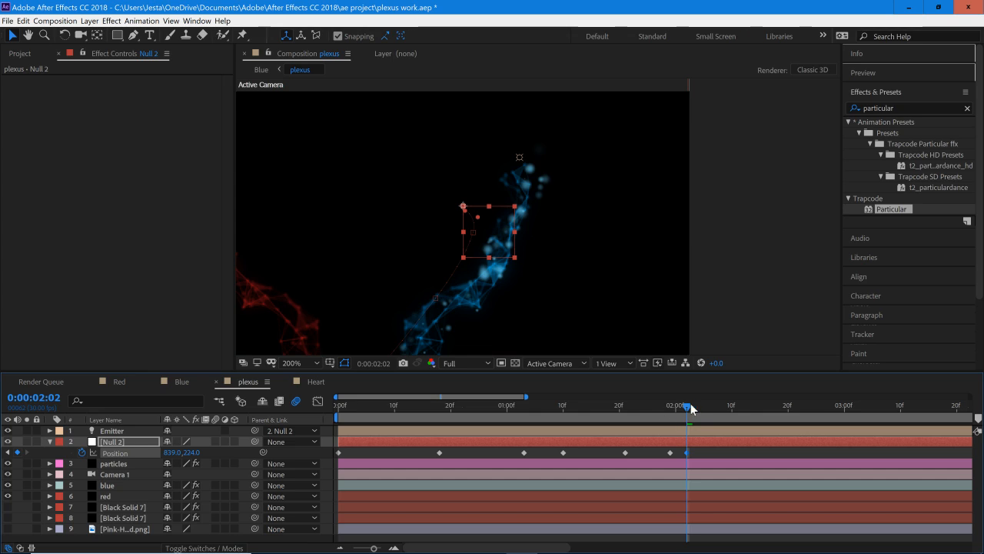
Step: Keyframe Null 2's Position at 825, 201 on 0:00:02:04 and at 801, 176 on 0:00:02:06, following the blue tip
drag(692, 410, 699, 410)
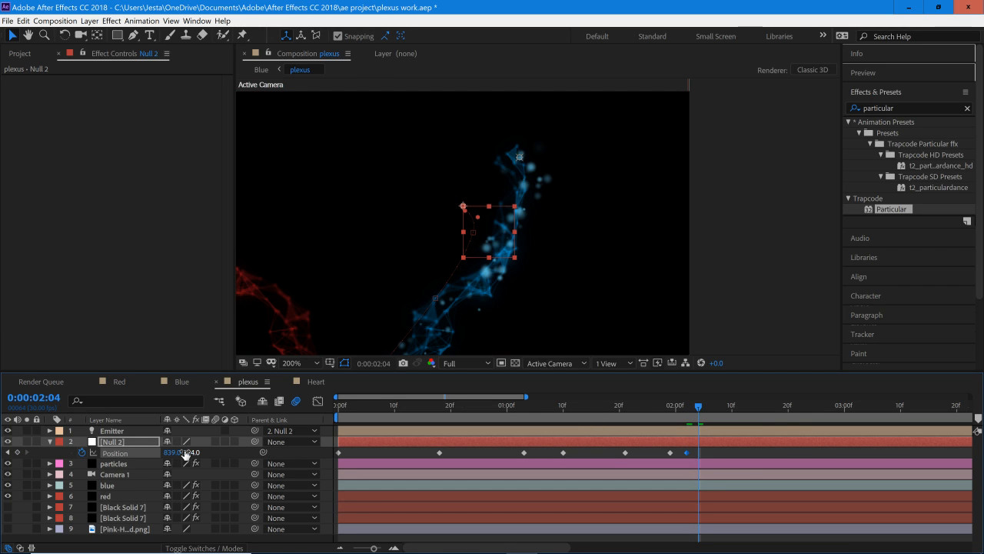
drag(185, 454, 172, 445)
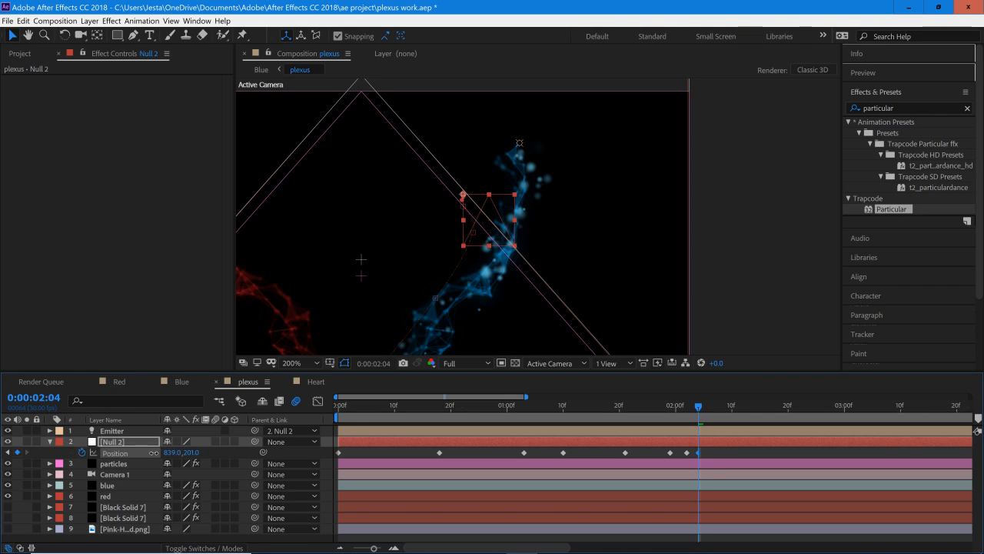
drag(153, 453, 160, 453)
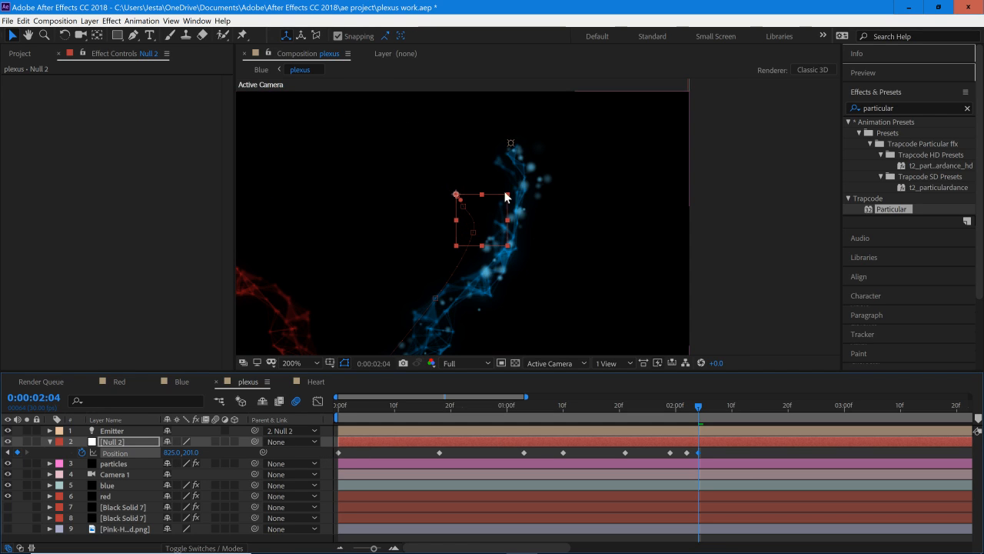
mouse_move(699, 406)
mouse_down()
mouse_move(720, 408)
mouse_move(710, 413)
mouse_up()
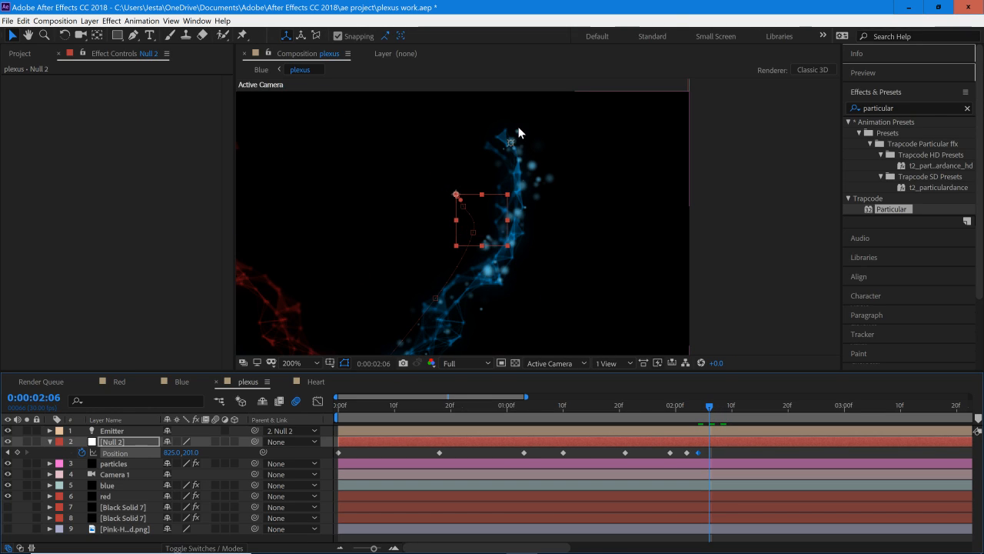
drag(195, 455, 151, 452)
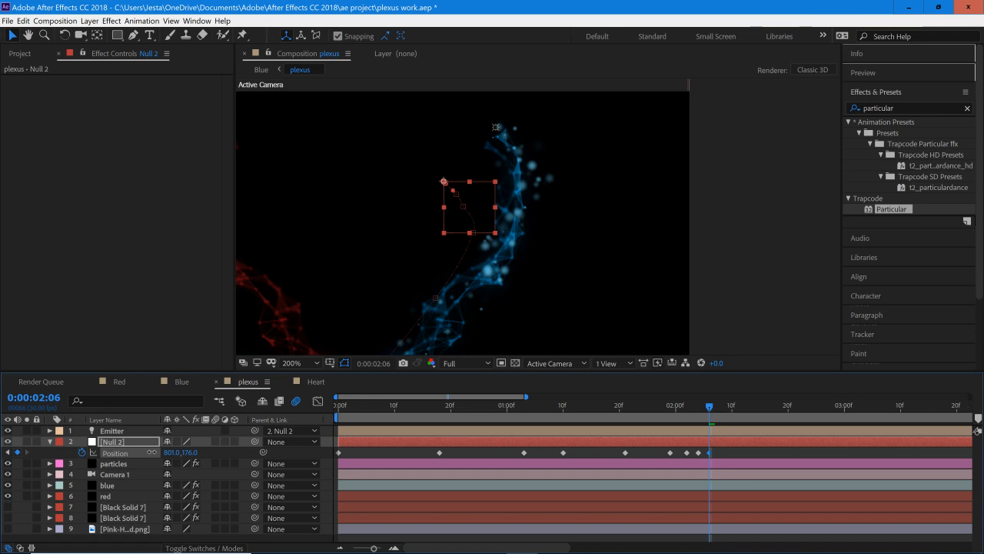
Step: At 0:00:02:08, keyframe Null 2's Position at 778, 160 beside the inward-curving blue tip
drag(730, 415, 717, 416)
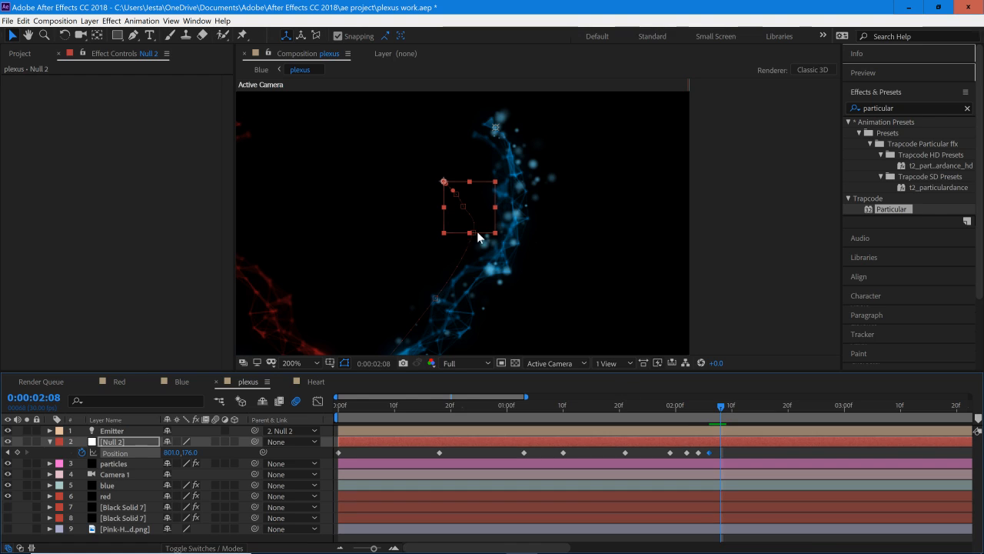
drag(188, 452, 301, 437)
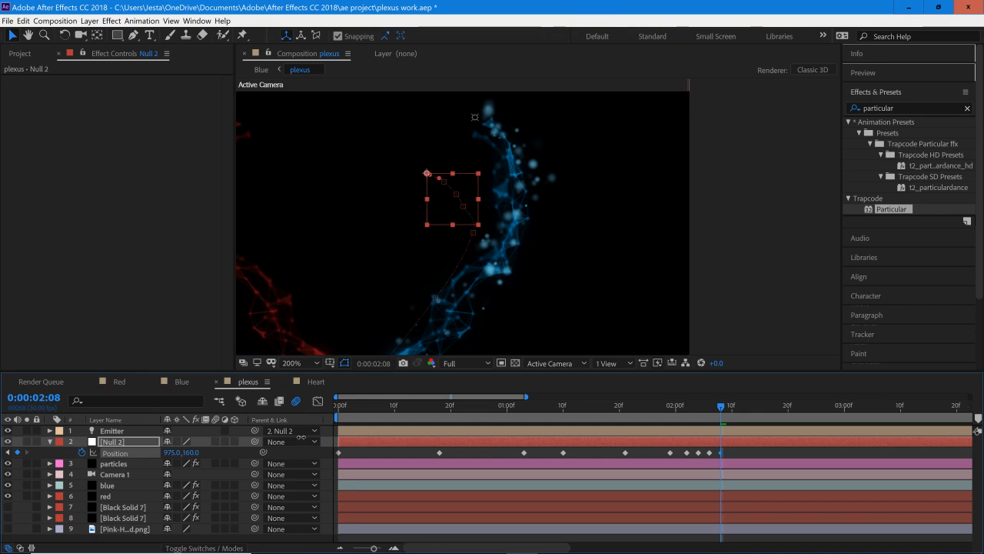
key(ctrl+z)
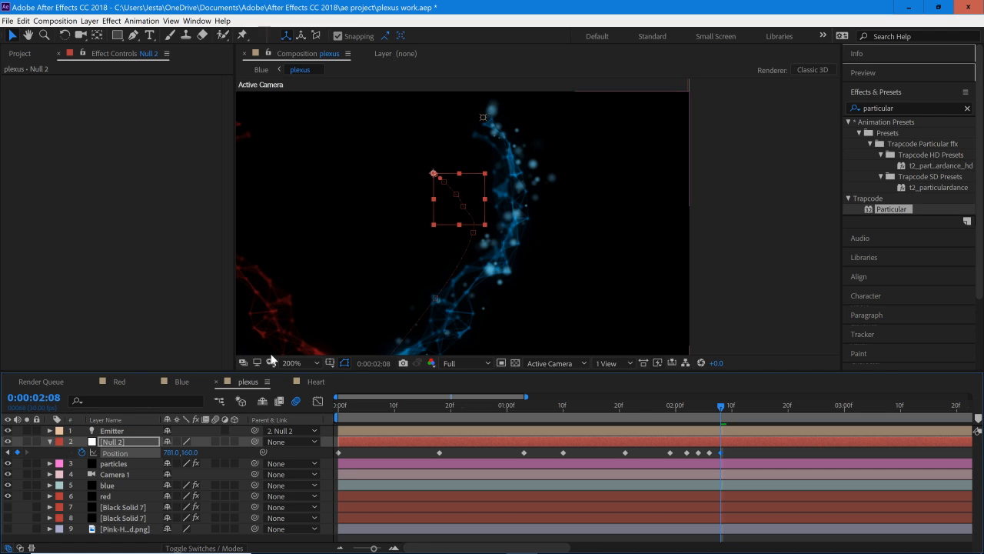
drag(171, 452, 167, 452)
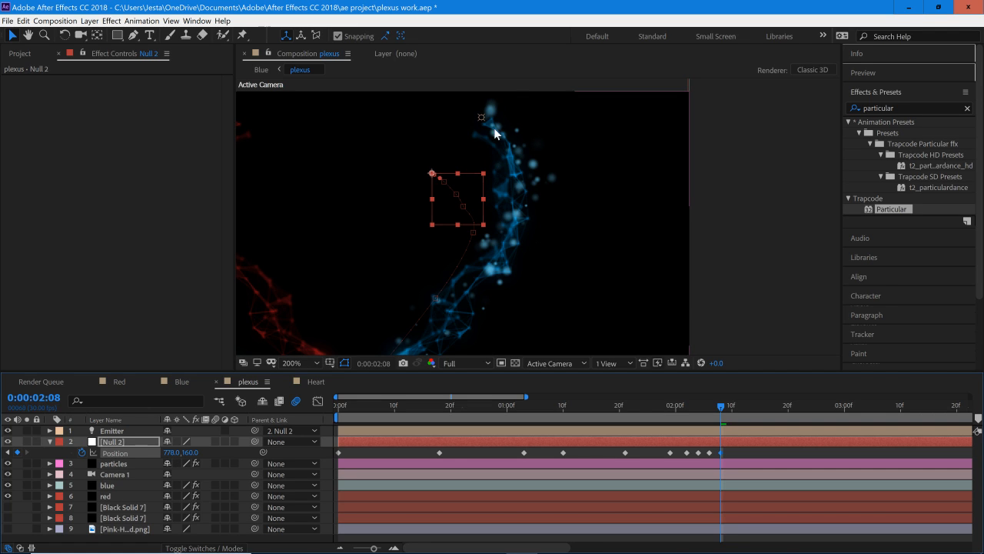
Step: Keyframe Null 2's Position at 748, 147 on 0:00:02:10 and at 727, 141 on 0:00:02:12 along the blue curve
click(730, 405)
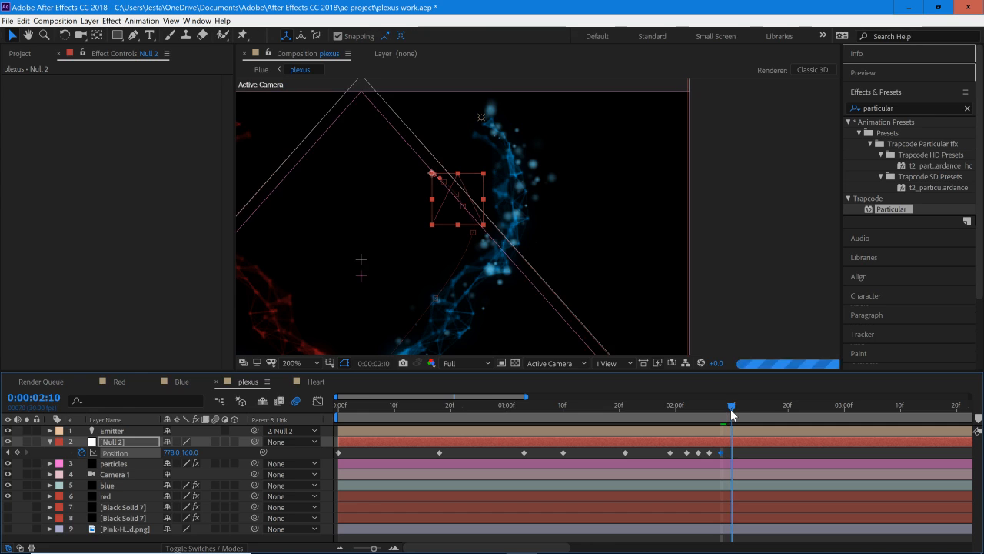
mouse_move(184, 459)
mouse_down()
mouse_move(151, 453)
mouse_move(189, 461)
mouse_up()
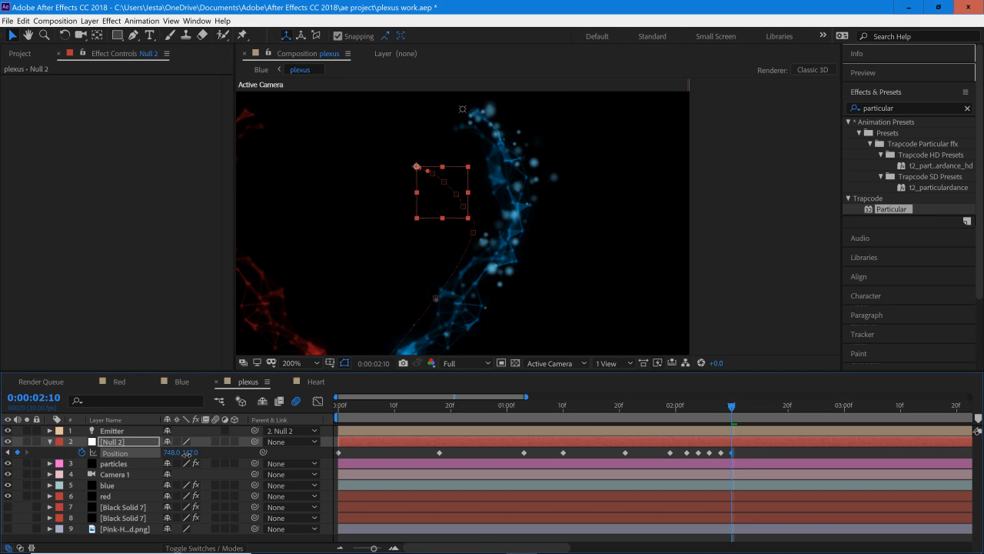
click(743, 407)
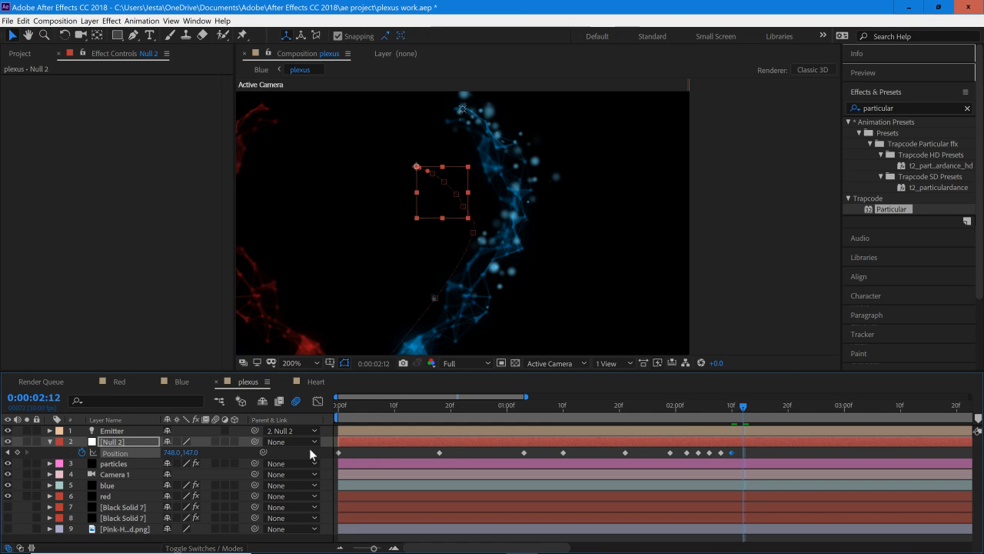
drag(168, 452, 192, 452)
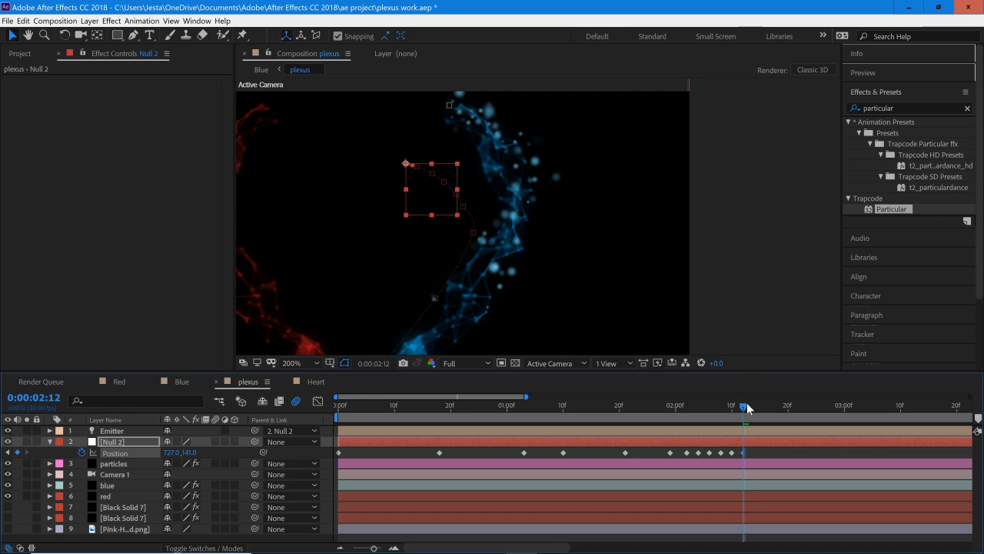
Step: Keyframe Null 2's Position at 698, 141 on 0:00:02:14 and at 680, 141 on 0:00:02:16 across the blue curve's crest
drag(747, 408, 754, 408)
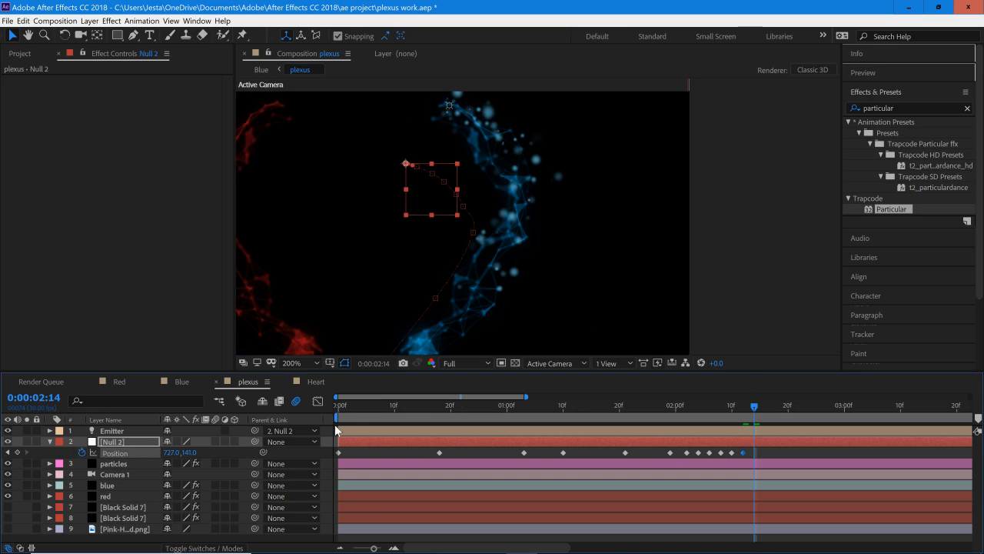
mouse_move(170, 453)
mouse_down()
mouse_move(162, 452)
mouse_move(187, 452)
mouse_move(176, 455)
mouse_up()
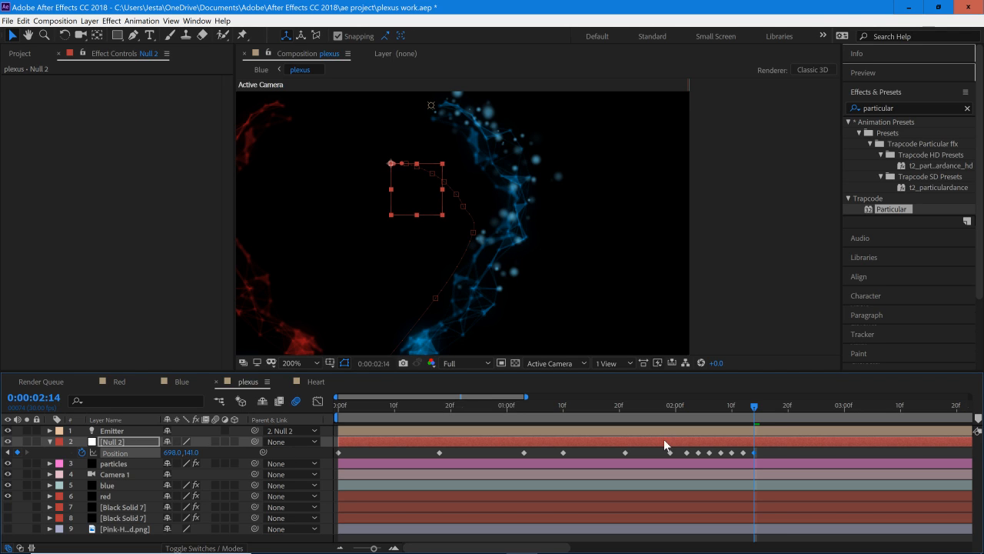
drag(762, 410, 766, 411)
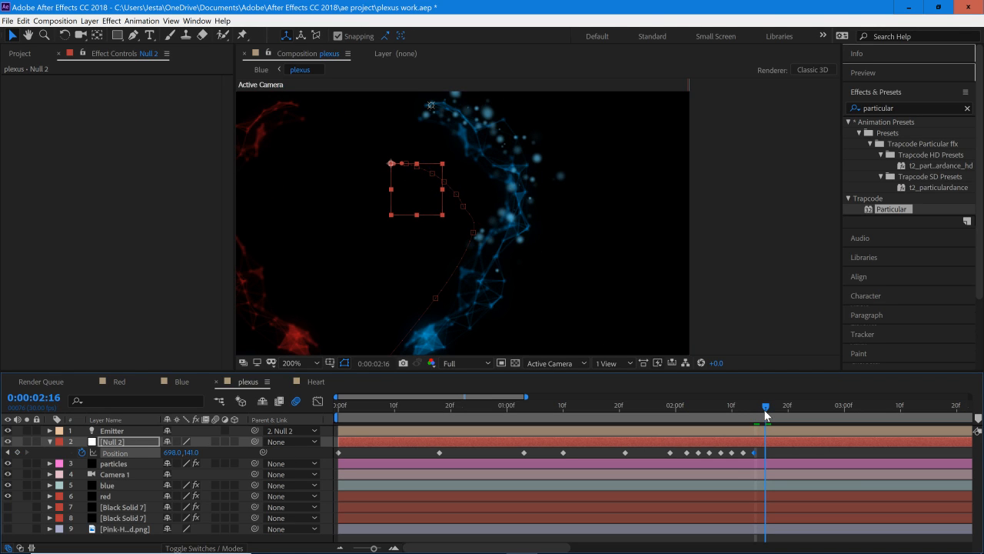
drag(164, 452, 154, 453)
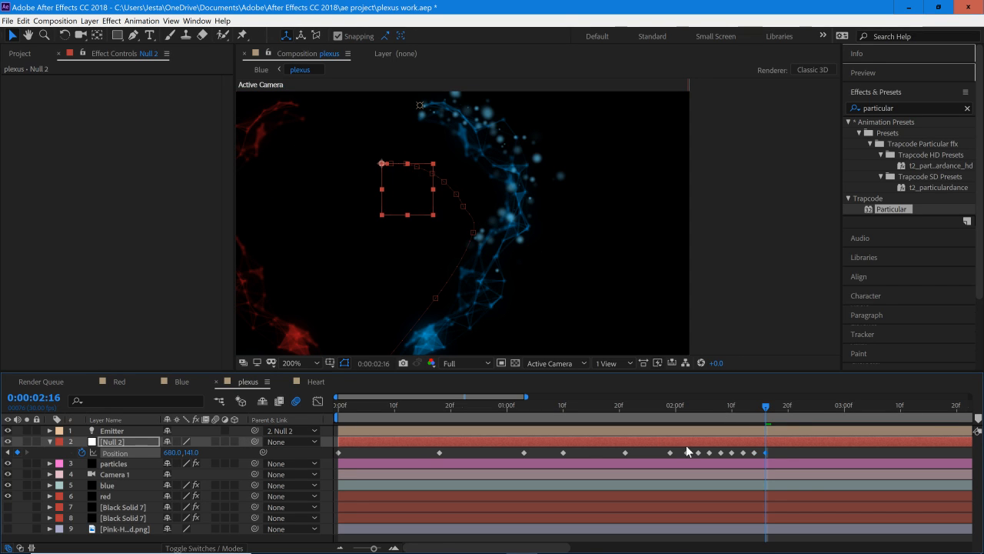
Step: At 0:00:02:22, keyframe Null 2's Position at 618, 158 ahead of the blue stream's inner tip
drag(784, 401, 802, 412)
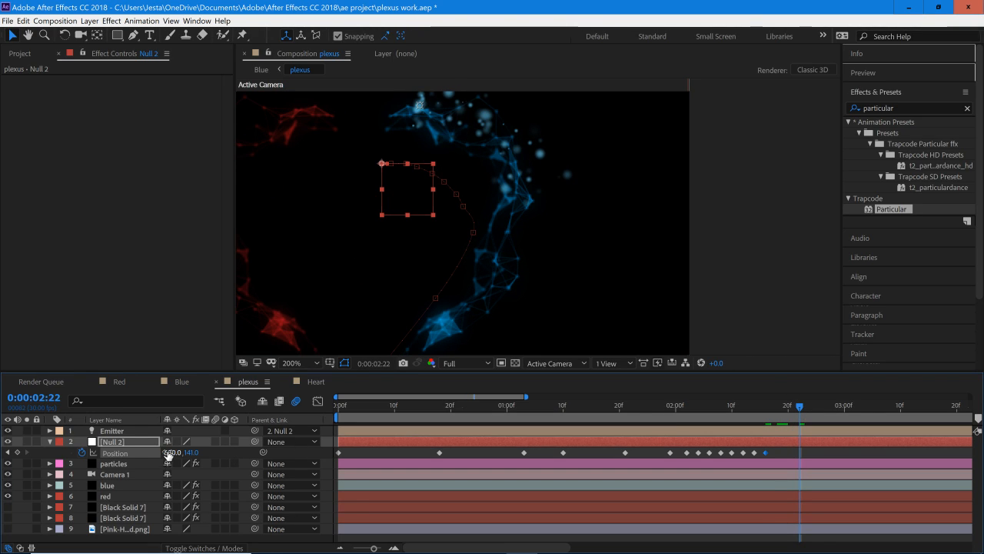
drag(171, 452, 143, 453)
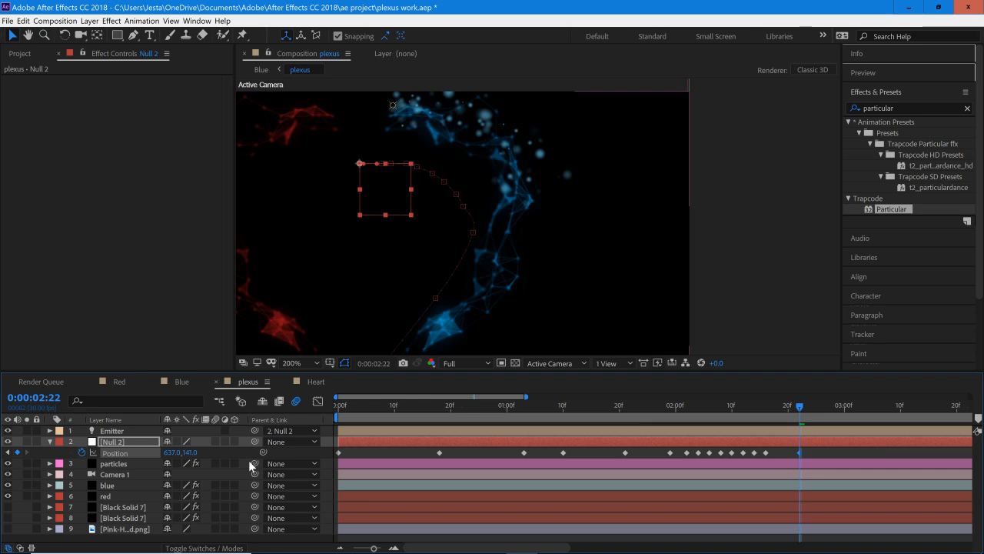
drag(188, 453, 203, 458)
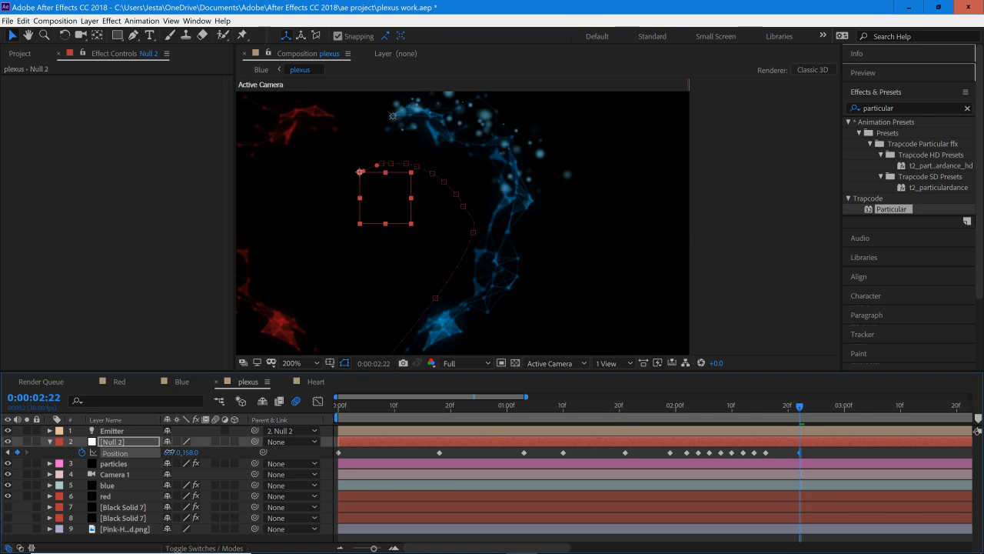
drag(168, 453, 159, 453)
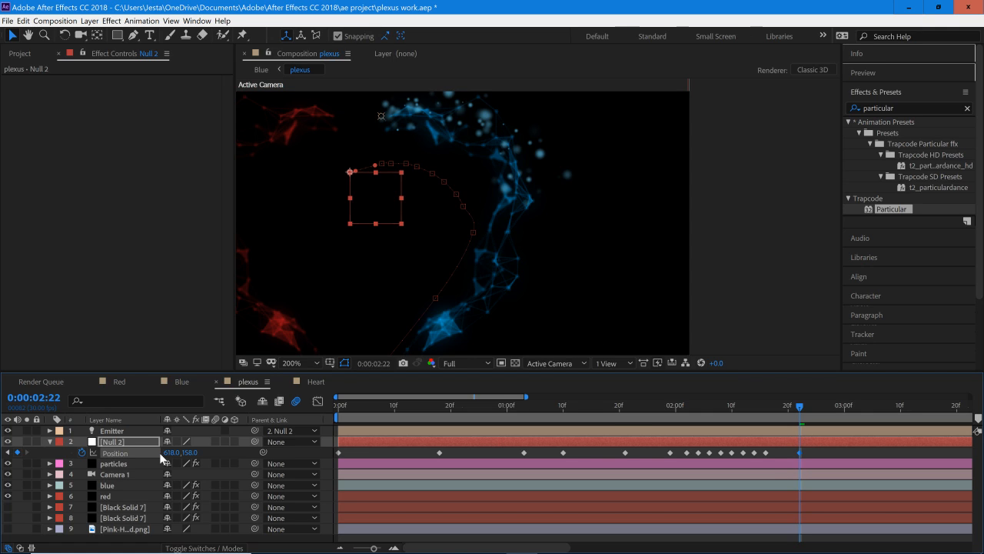
Step: Keyframe Null 2's Position at 583, 215 on 0:00:02:28 and at 583, 220 on 0:00:03:03, where the two streams meet
drag(811, 413, 826, 414)
drag(827, 416, 833, 410)
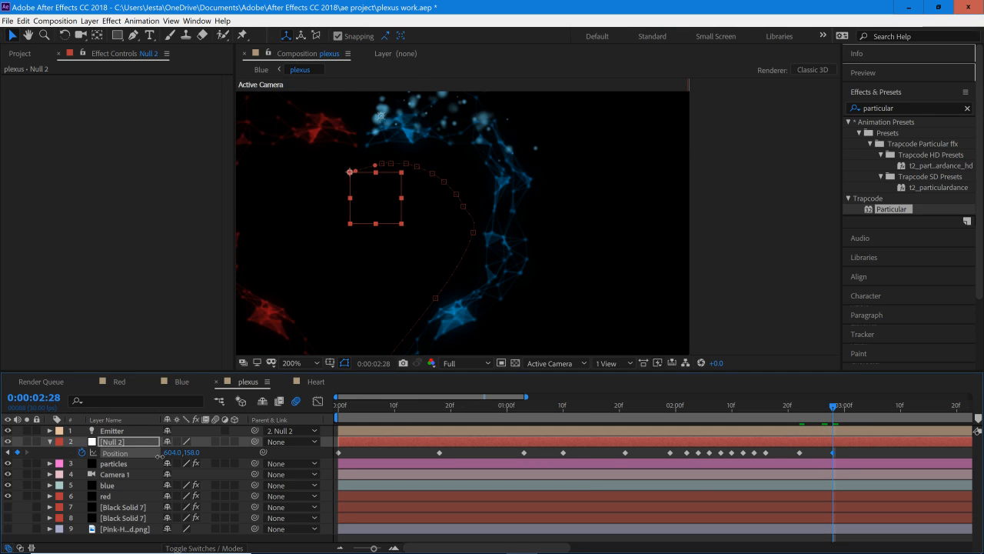
drag(160, 456, 233, 448)
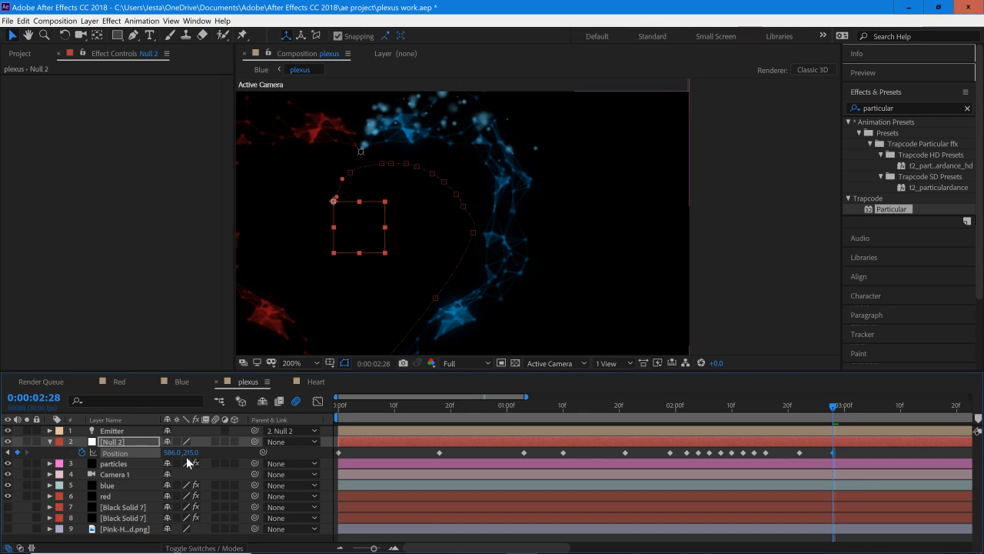
drag(173, 454, 182, 452)
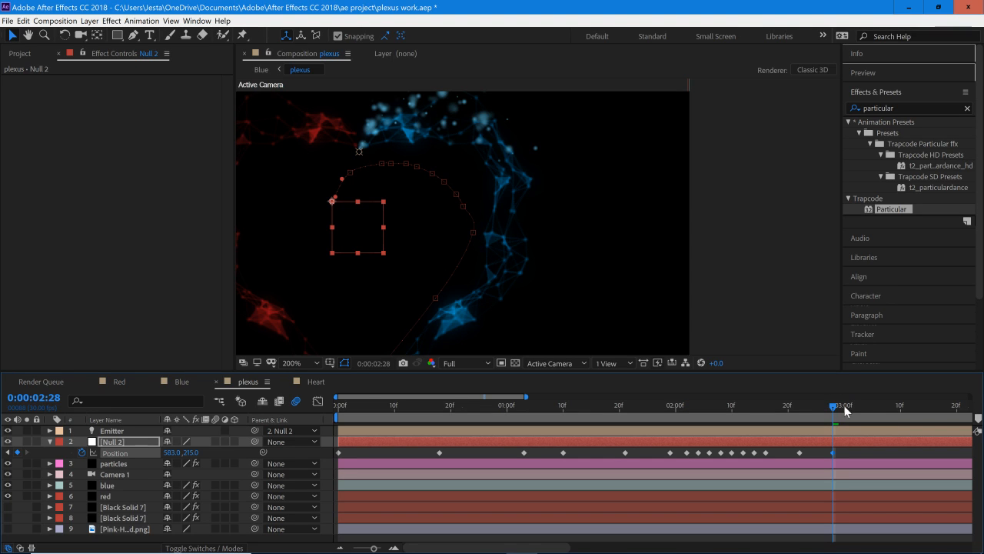
drag(844, 409, 861, 413)
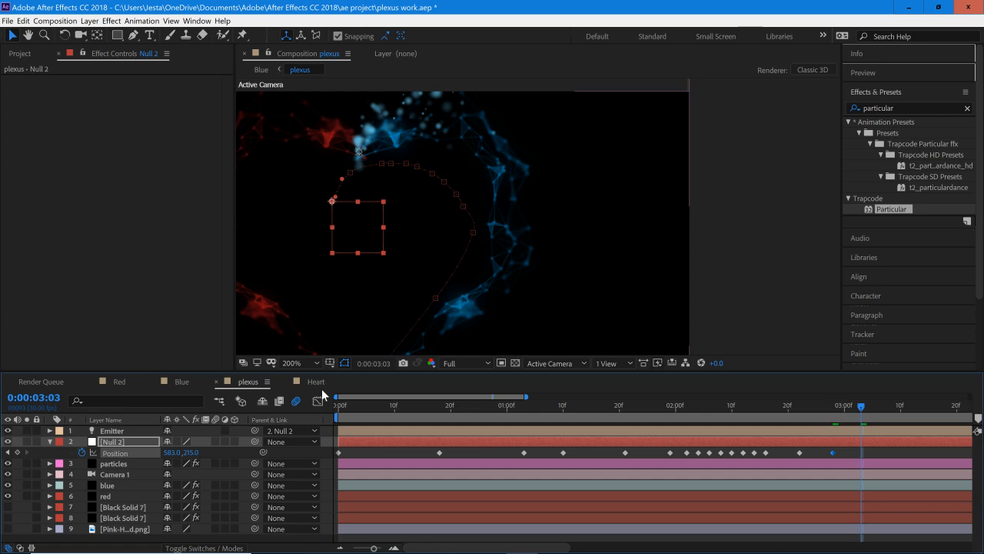
drag(189, 453, 343, 444)
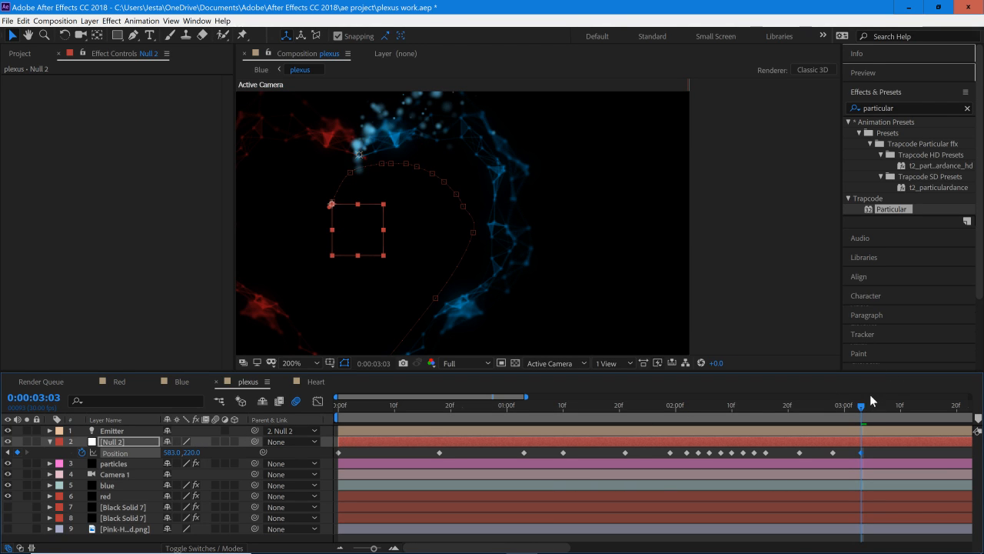
Step: At 0:00:03:17, keyframe Null 2's Position at 587, 262 just below the point where the two streams meet
drag(861, 406, 939, 420)
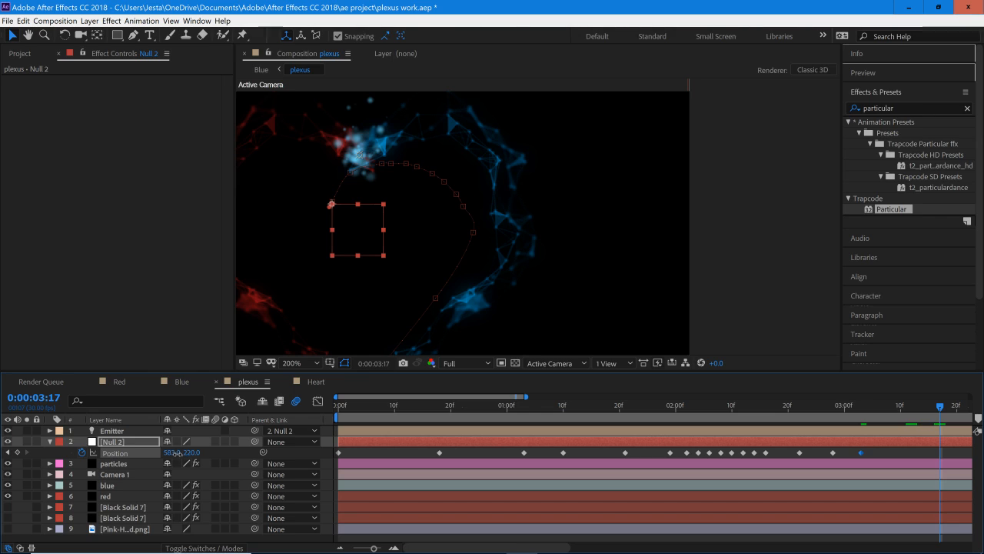
drag(176, 452, 247, 445)
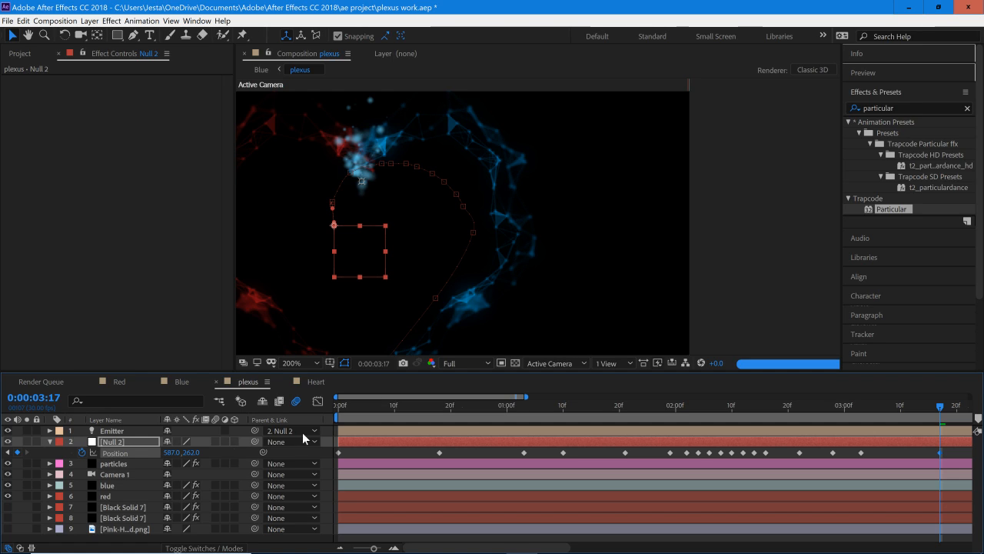
scroll(527, 271, down, 2)
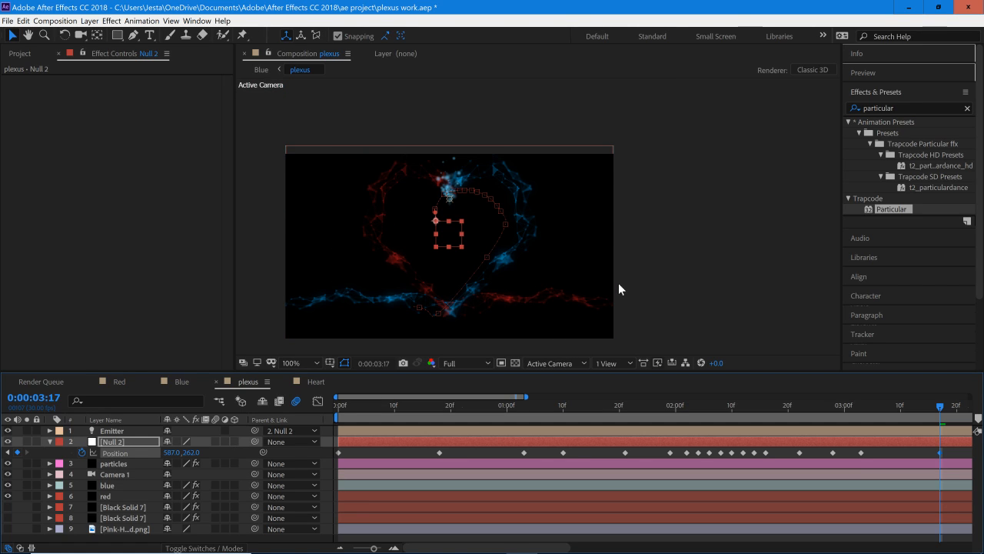
Step: Pull in the Bezier handles around the outermost keyframe of Null 2's motion path to round the heart's widest point
scroll(618, 289, up, 2)
scroll(487, 253, up, 2)
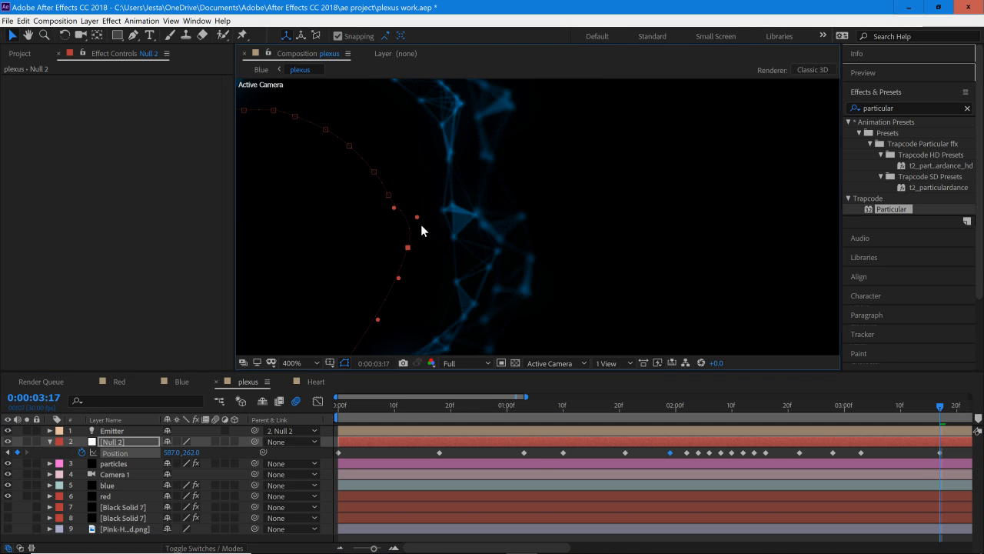
drag(415, 220, 409, 245)
drag(394, 208, 410, 236)
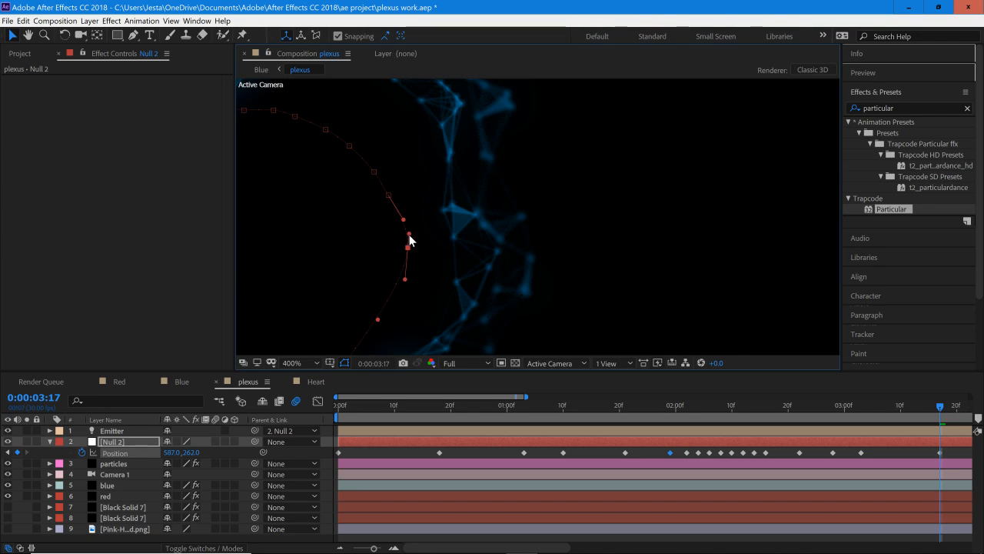
click(654, 234)
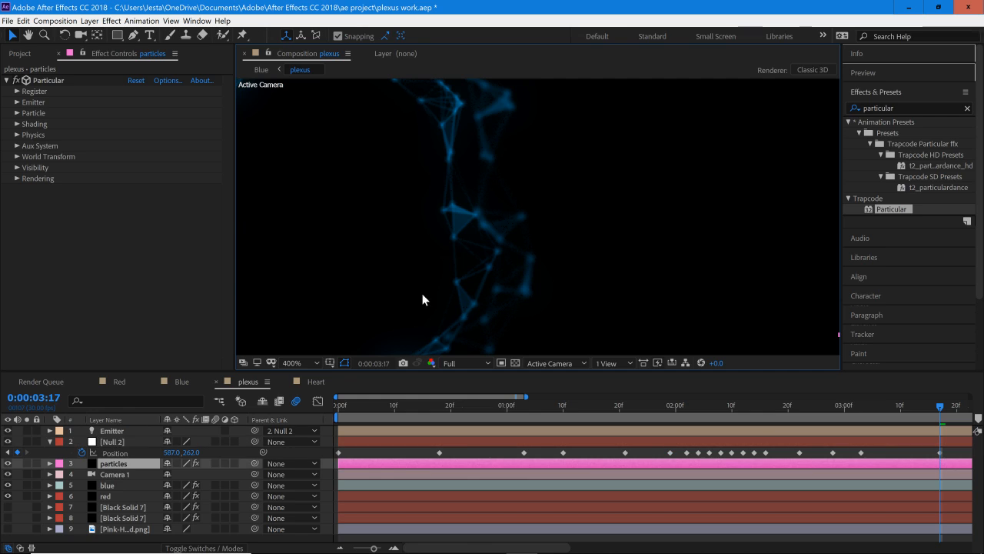
Step: Refine Null 2's outermost path keyframe by shortening its upper handle further and extending its lower handle down along the curve
click(456, 443)
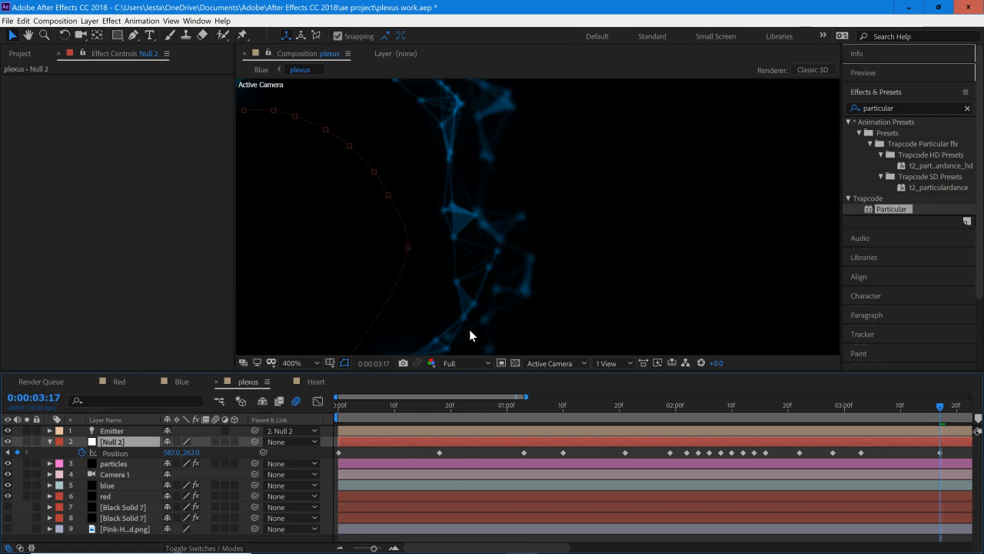
click(389, 196)
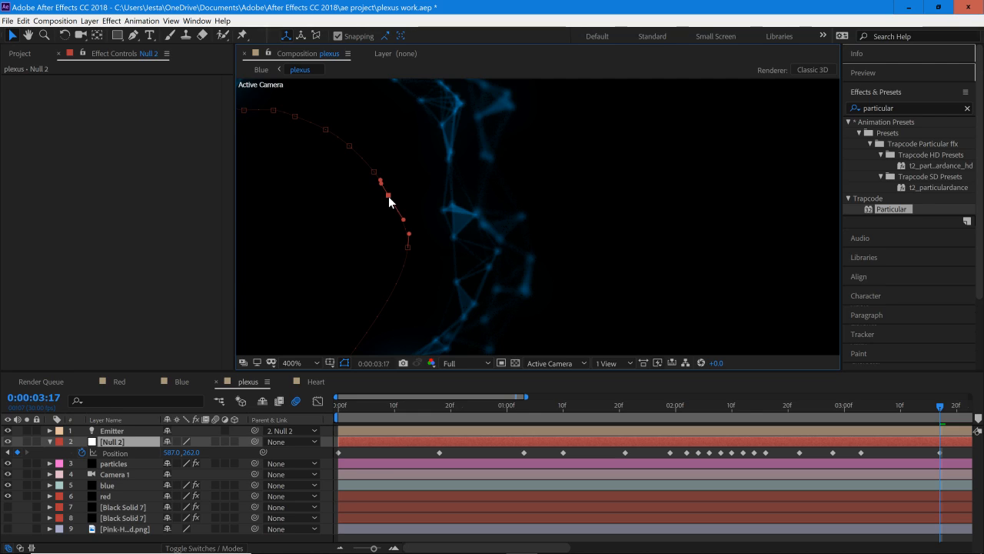
click(388, 197)
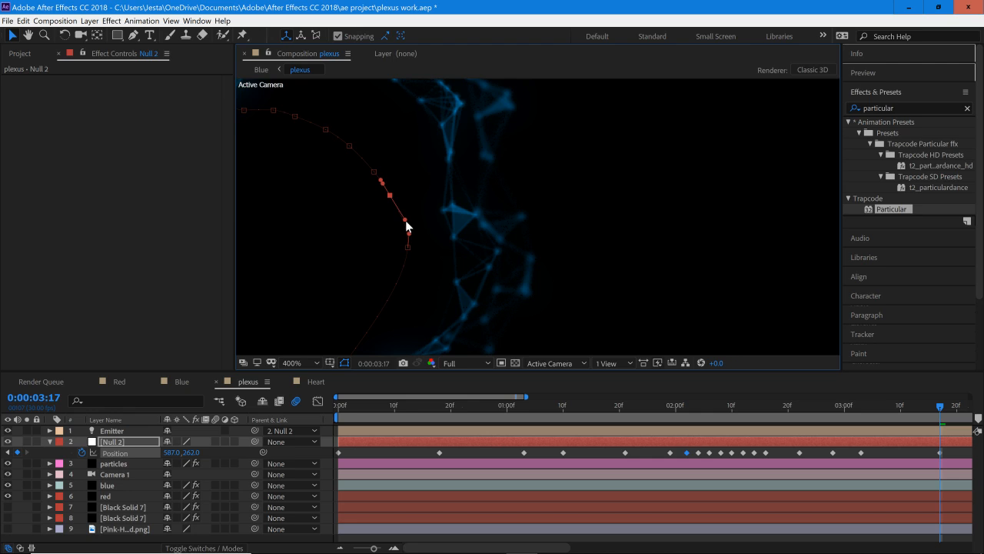
drag(405, 220, 408, 244)
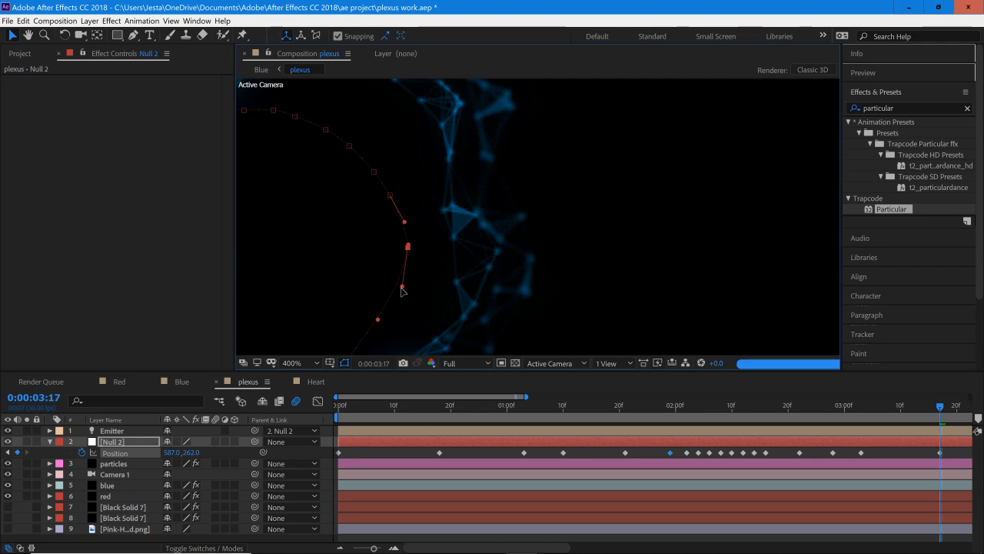
drag(404, 281, 391, 303)
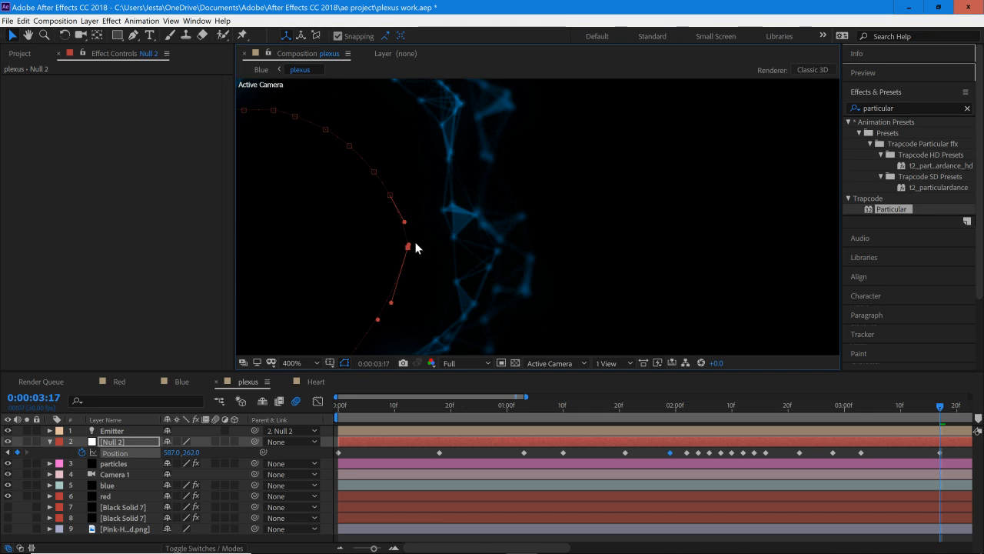
Step: Shorten the outgoing handle of Null 2's path keyframe just before the heart's bottom tip to remove the bulge there
key(comma)
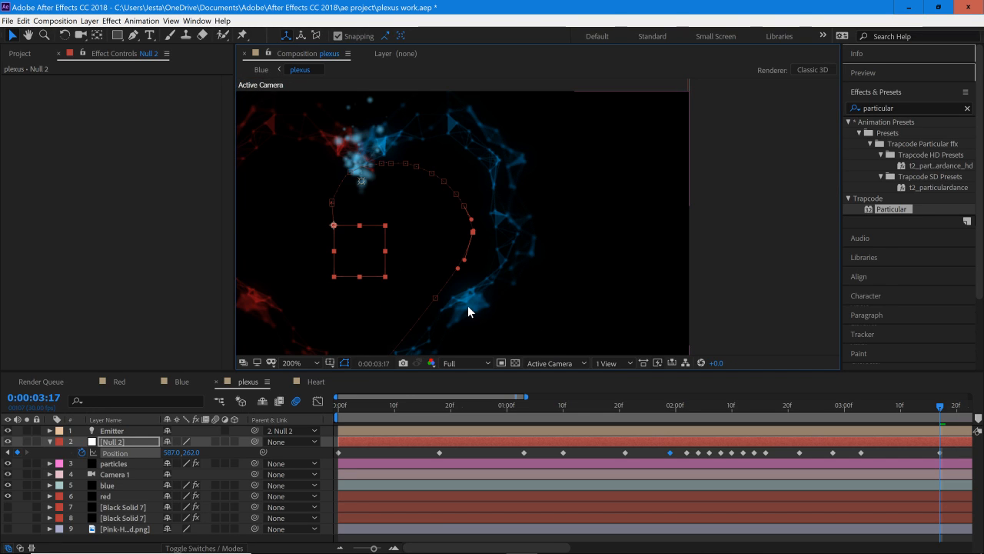
key(h)
drag(490, 282, 477, 185)
drag(348, 286, 485, 277)
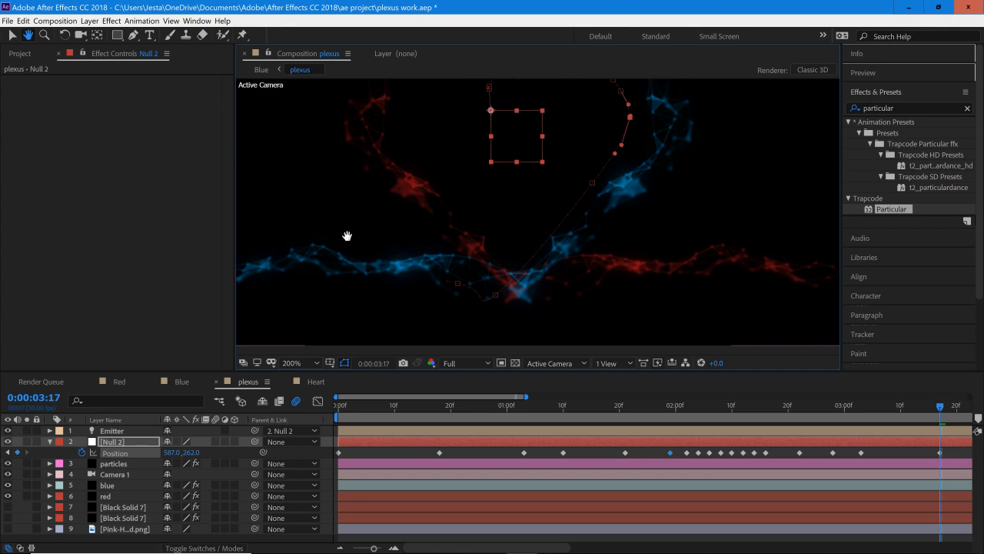
key(comma)
key(v)
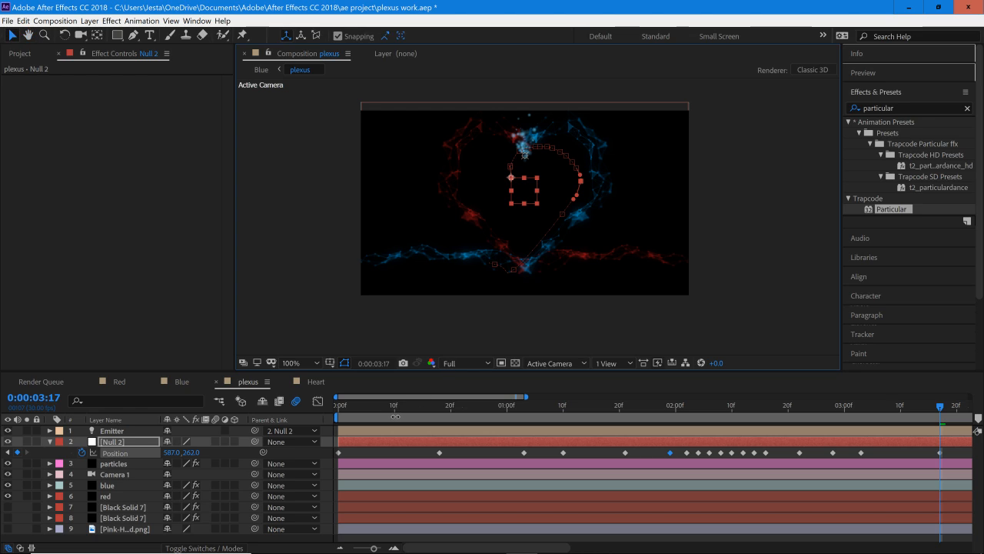
click(391, 406)
drag(392, 419, 447, 420)
scroll(520, 283, up, 1)
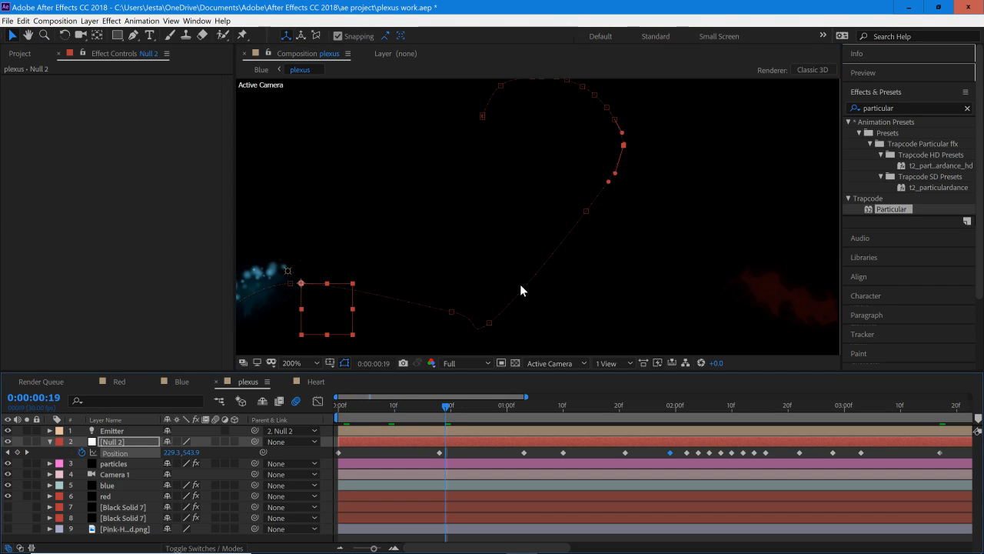
key(h)
drag(519, 284, 485, 244)
scroll(478, 271, up, 1)
key(v)
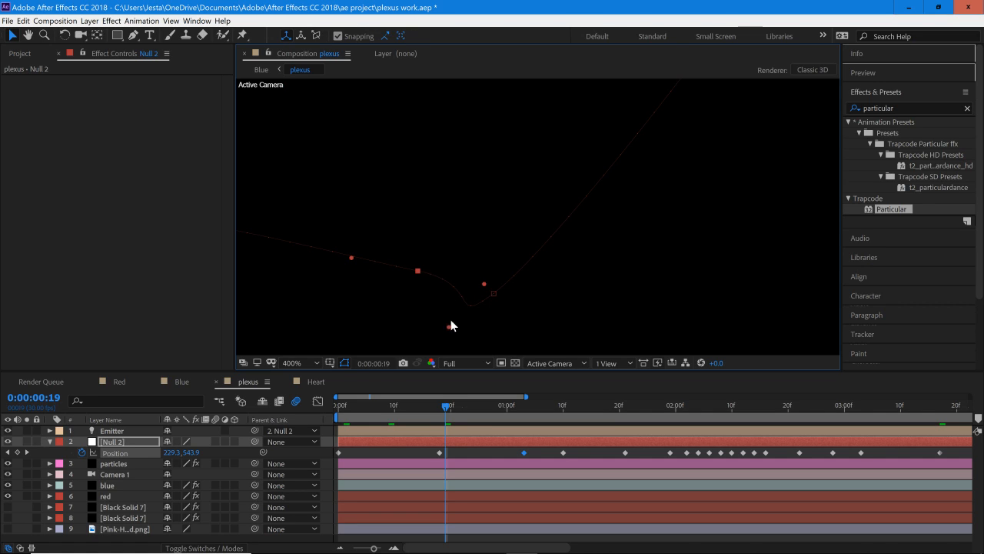
drag(483, 284, 425, 276)
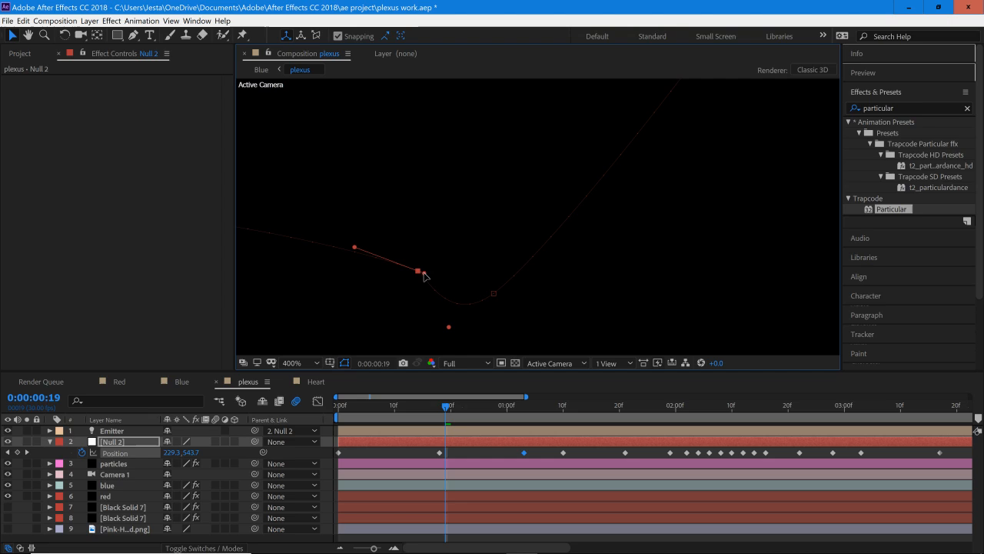
Step: Adjust the Bezier handles of the keyframe at the heart's bottom tip so Null 2's path turns sharply up the blue side
click(493, 294)
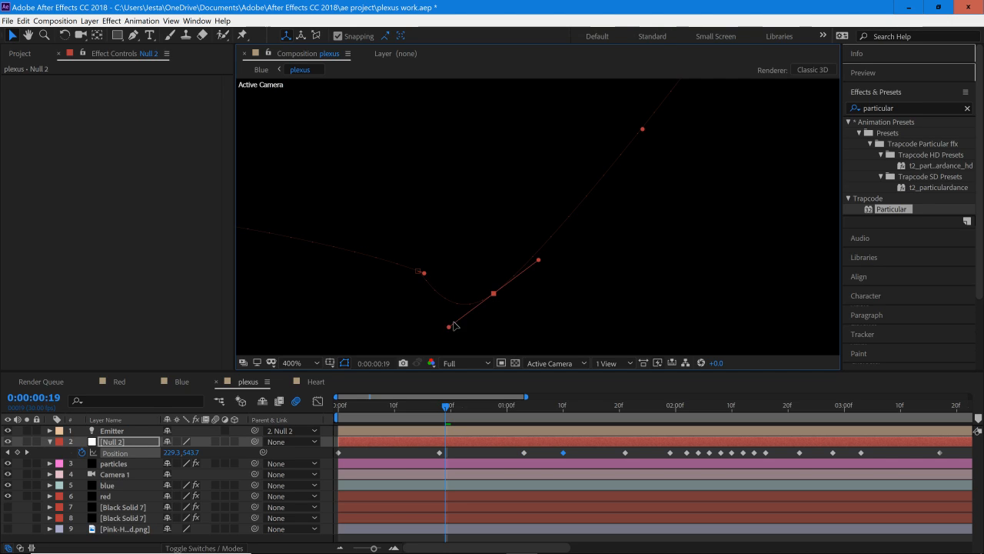
drag(475, 307, 493, 294)
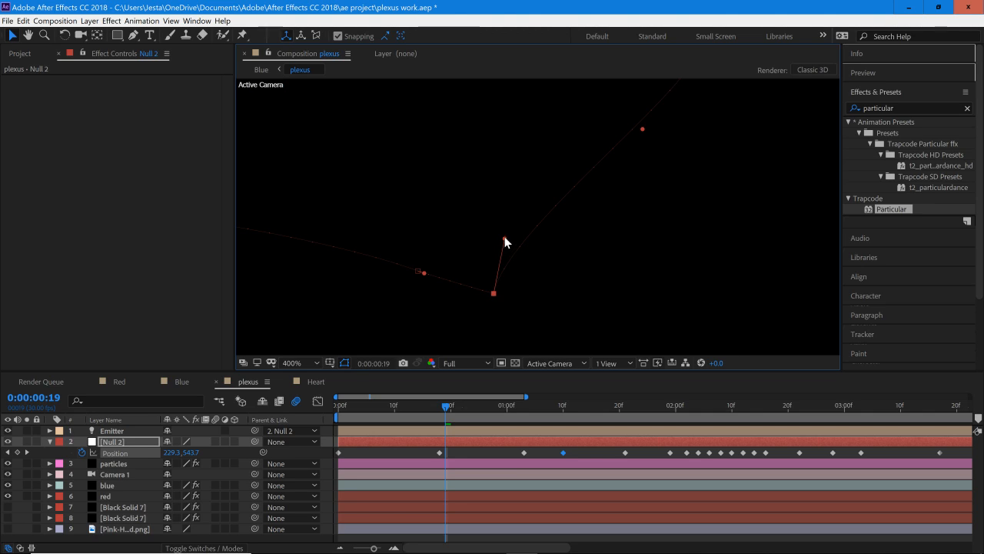
drag(504, 240, 529, 251)
key(slash)
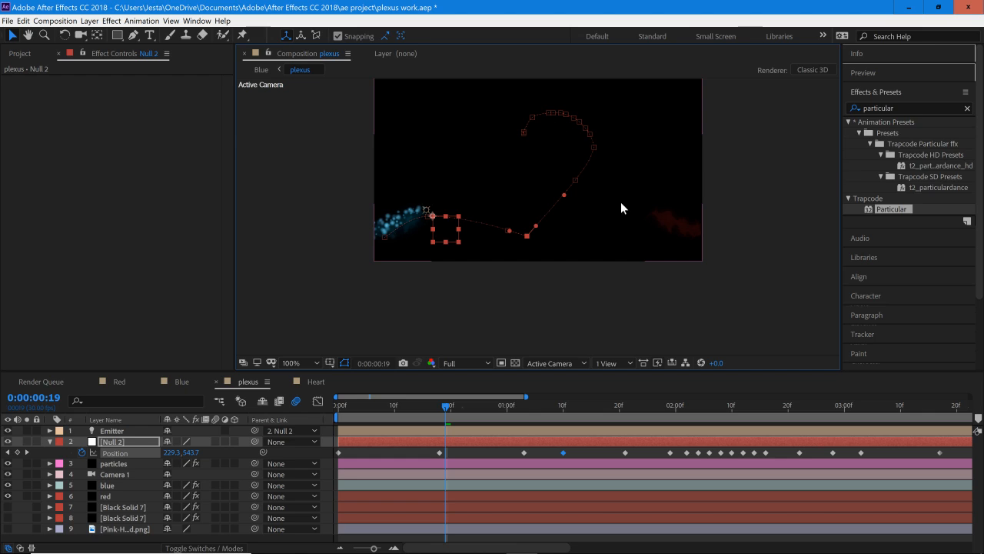
Step: Preview the light-blue particle stream's motion along the adjusted path from the first frame
key(space)
drag(591, 188, 532, 220)
scroll(572, 220, up, 1)
scroll(532, 220, down, 1)
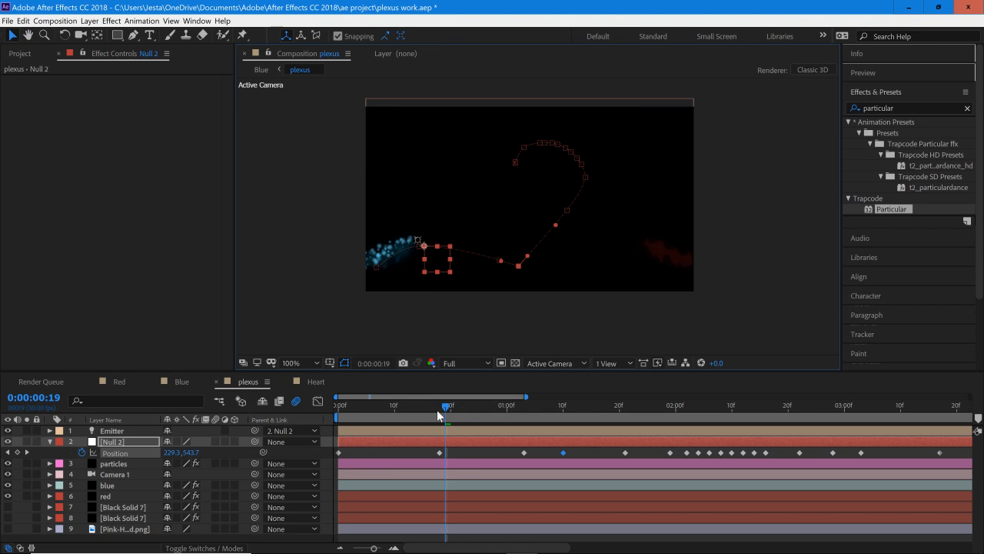
key(Home)
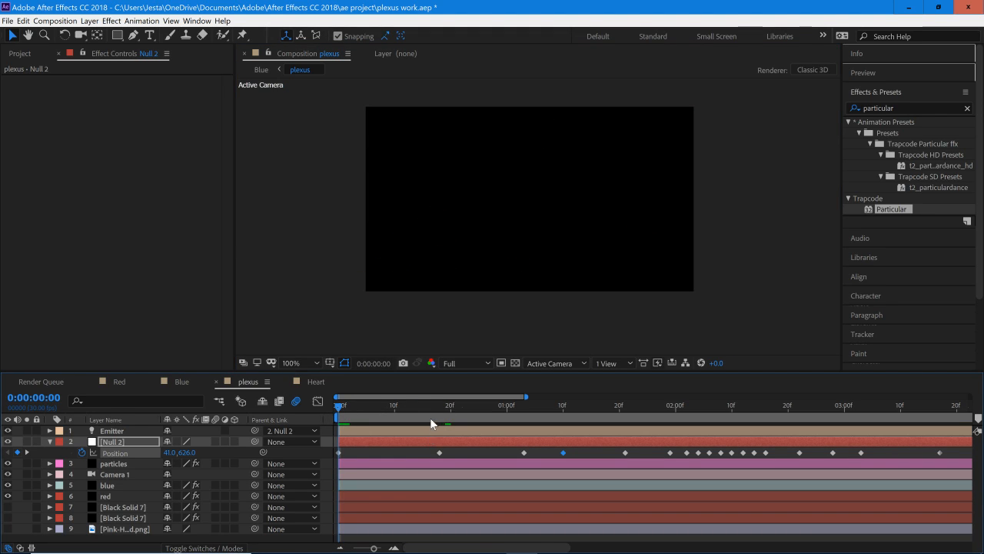
key(space)
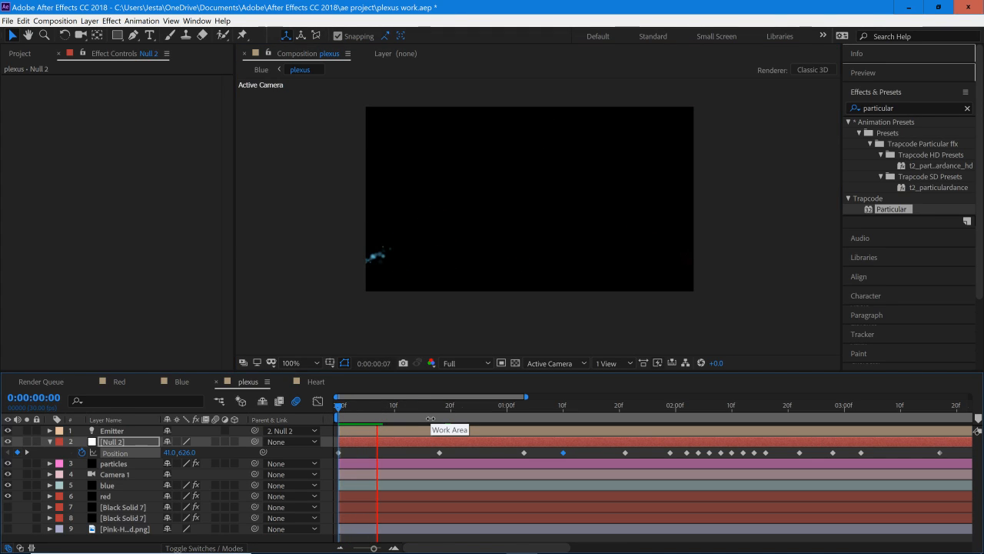
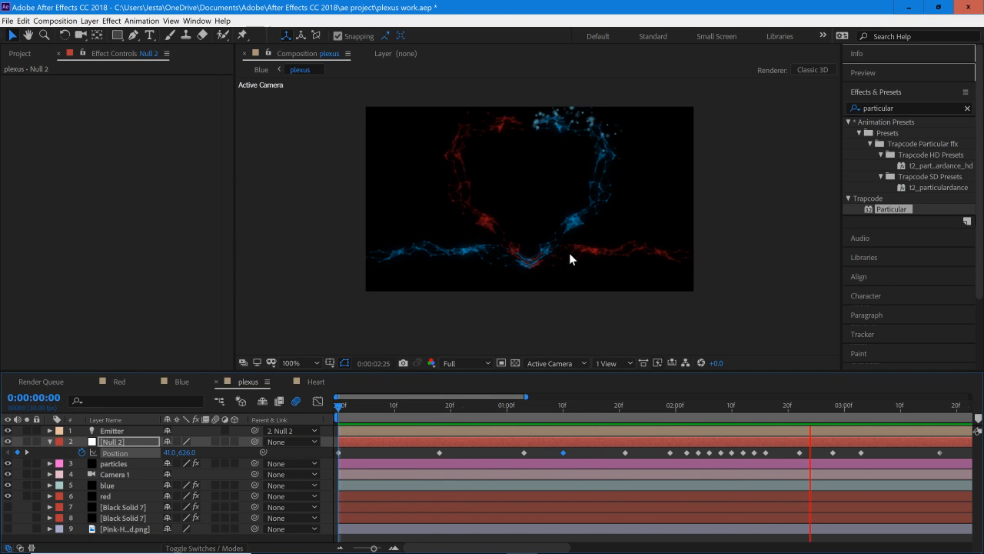
Step: Set the particle Opacity in the particles layer's Particular effect to 65
drag(439, 415, 698, 442)
click(415, 450)
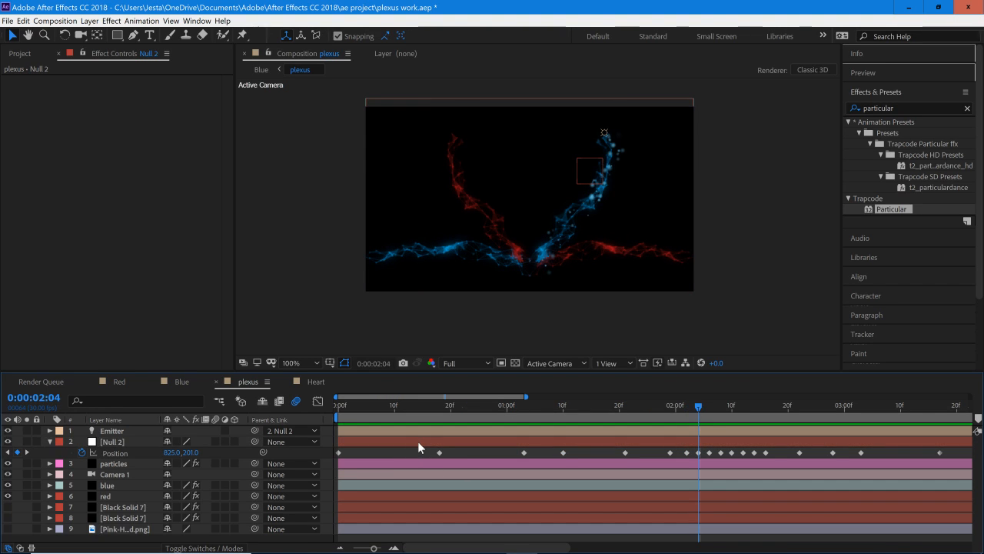
click(418, 441)
click(368, 431)
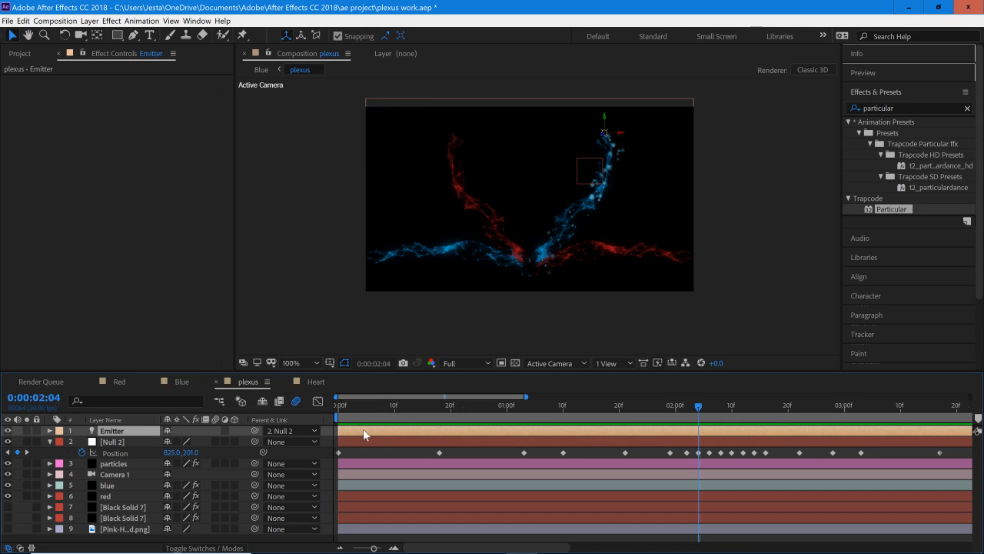
click(127, 440)
click(129, 462)
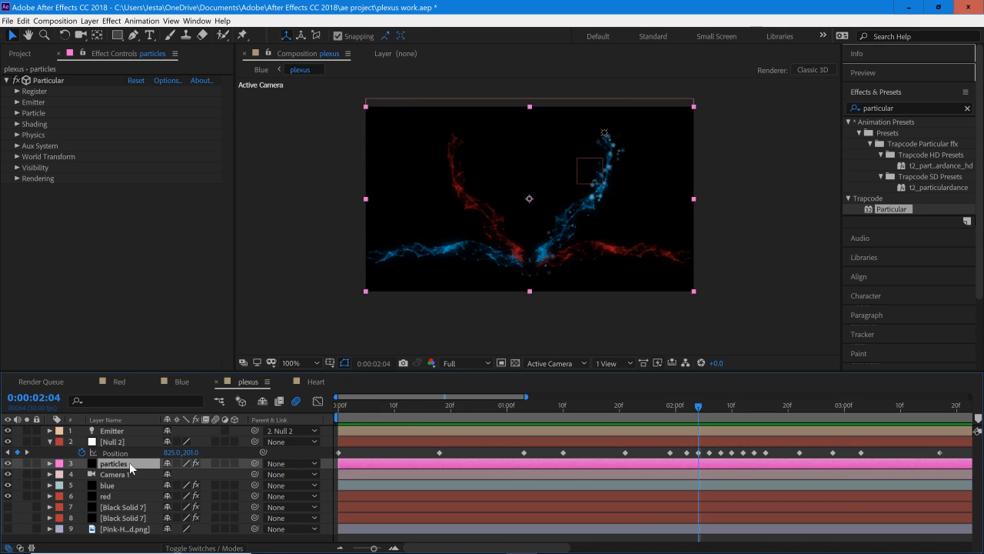
click(17, 101)
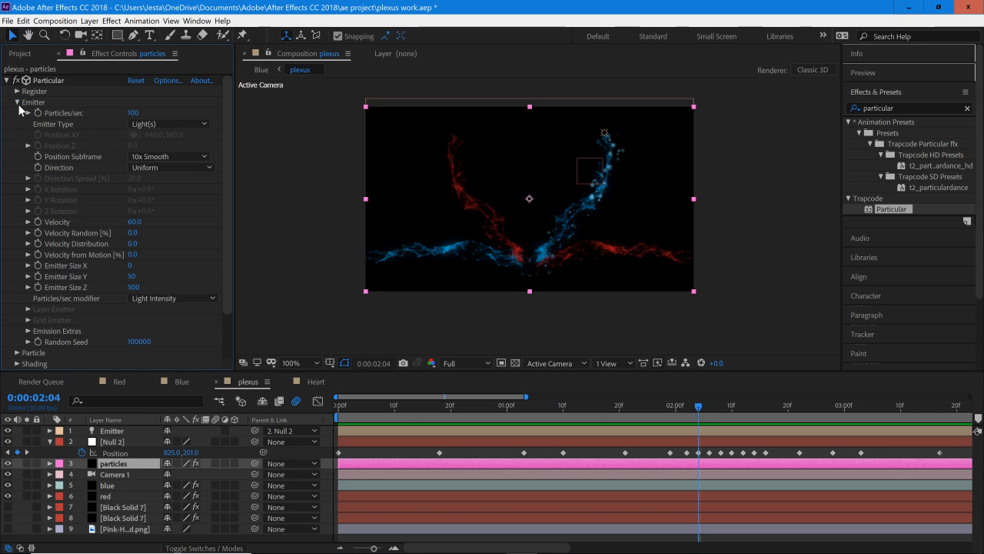
click(17, 102)
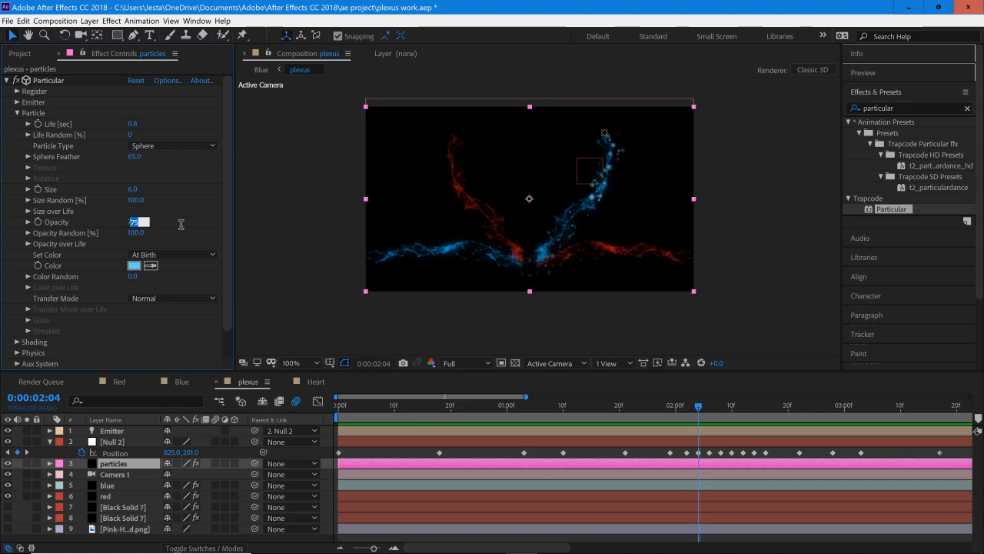
text(65)
key(Return)
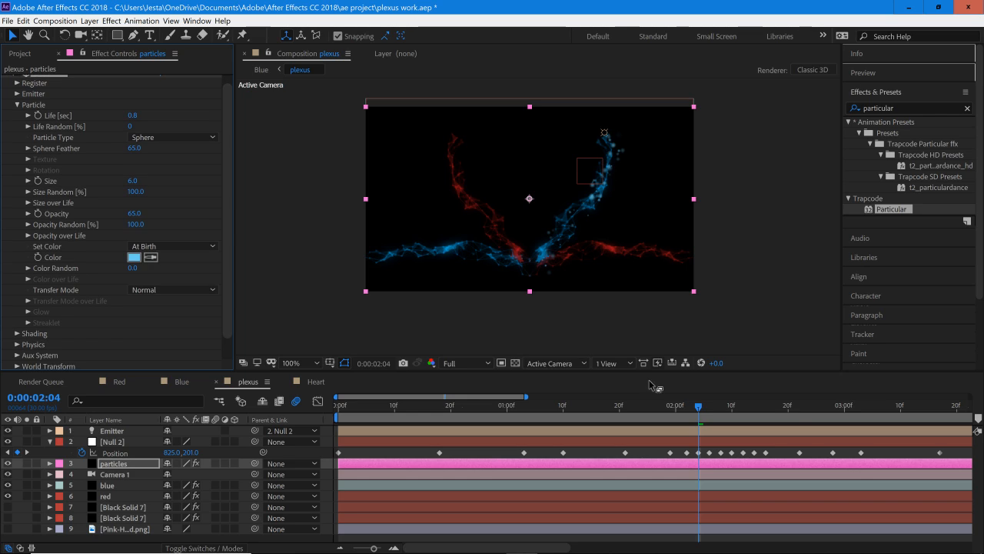
Step: Start keyframing the Particular Opacity at 0:00:02:29, as the stream reaches the heart's top centre, and reveal the particles layer's keyframes
click(832, 419)
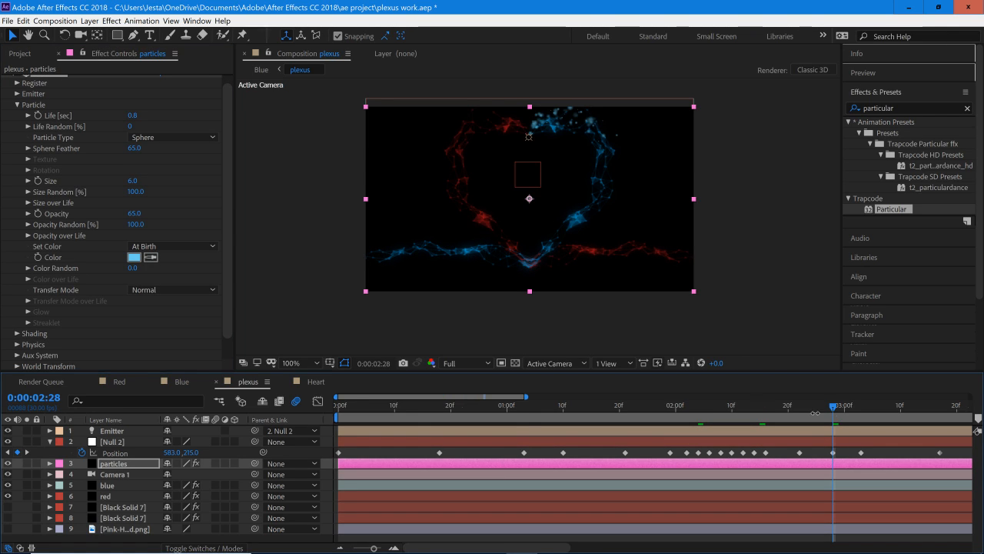
drag(423, 397, 500, 409)
drag(584, 406, 622, 419)
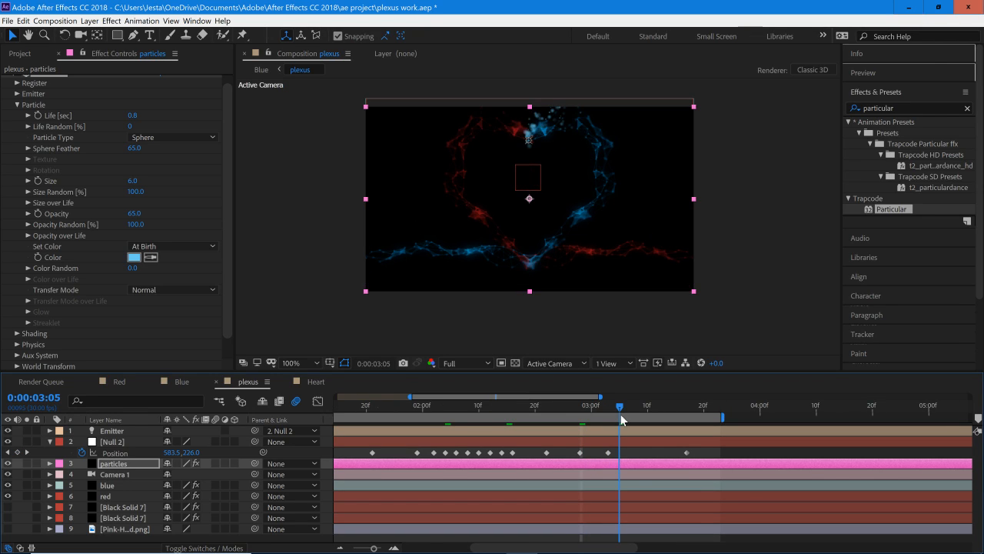
click(667, 319)
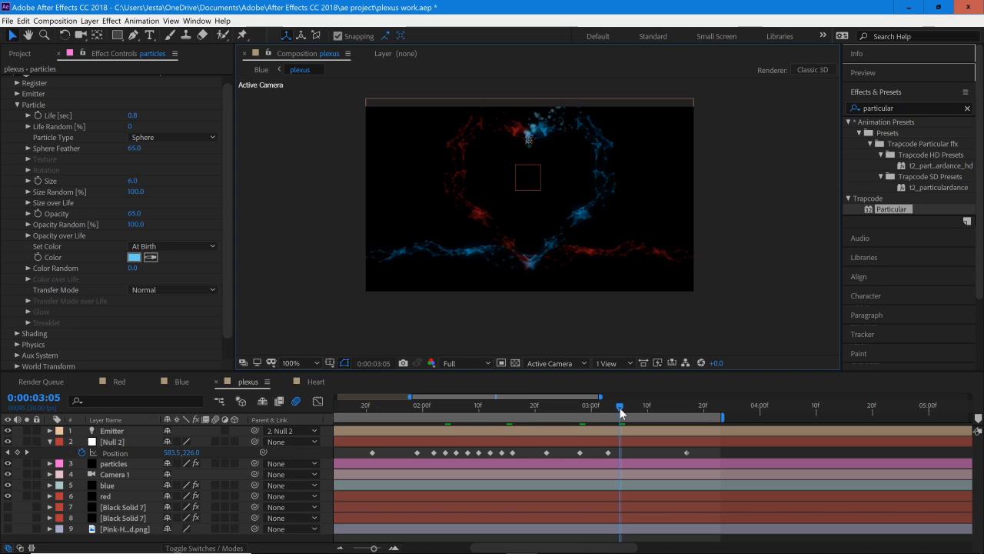
drag(621, 413, 587, 421)
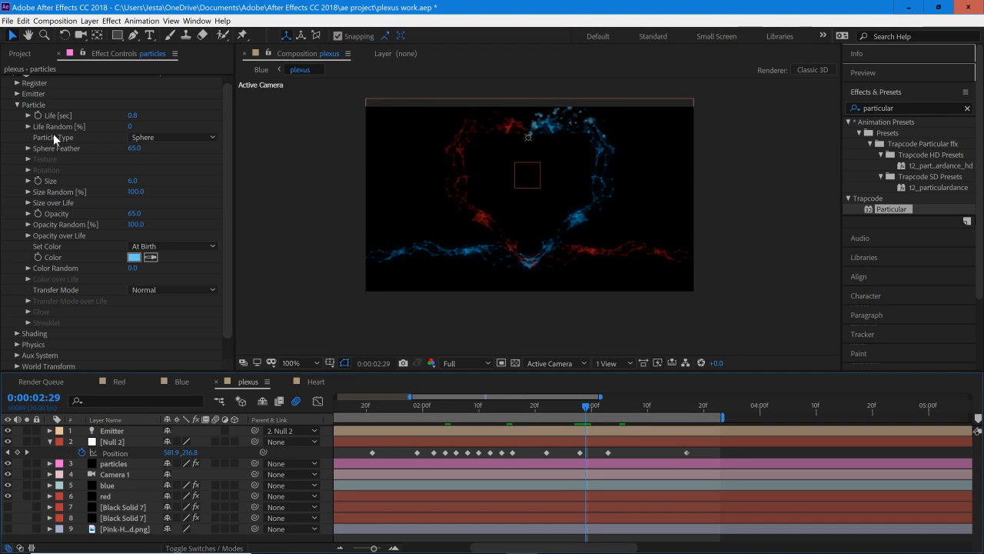
click(38, 213)
key(t)
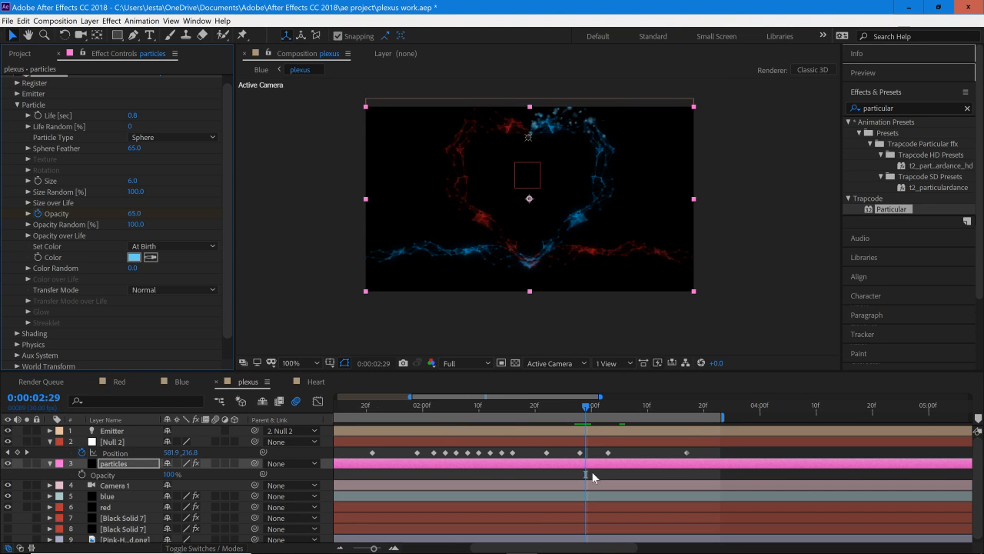
key(t)
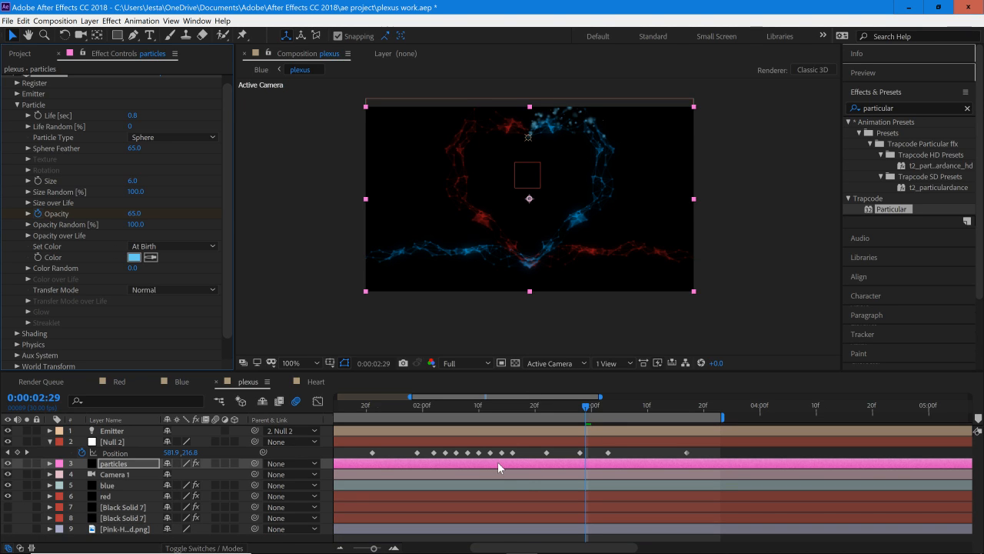
key(u)
Step: Add a second Particular Opacity keyframe at 0:00:03:23 with the value lowered to 20
drag(596, 409, 721, 430)
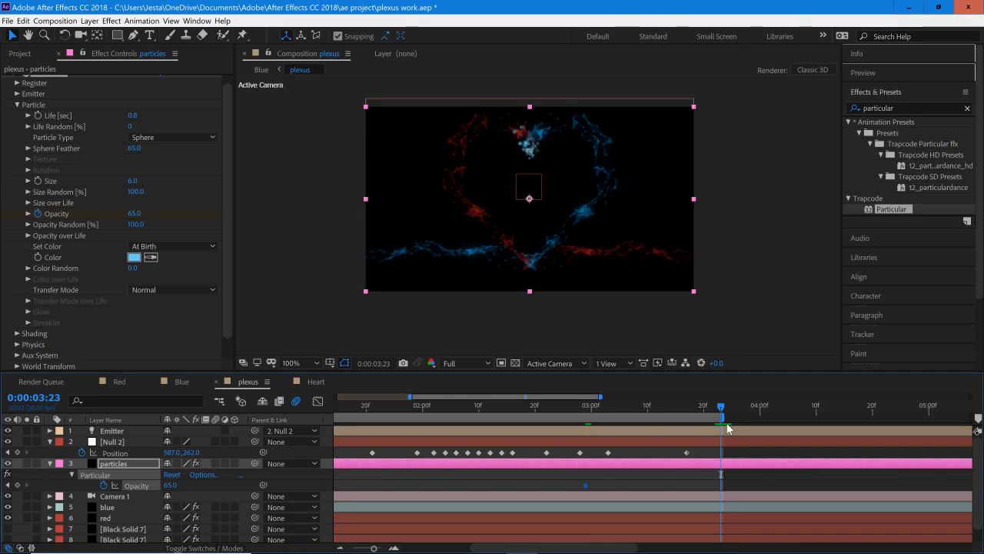
click(134, 213)
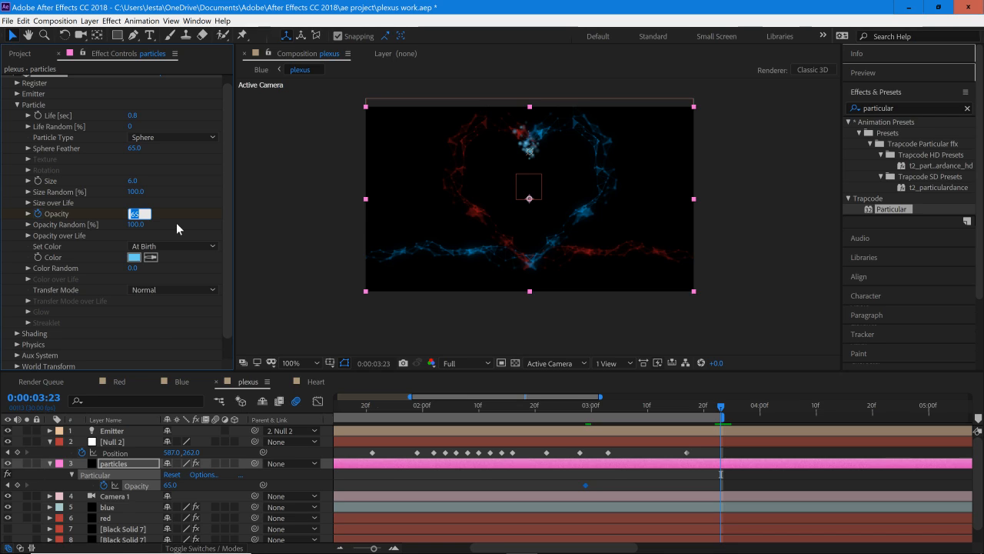
text(30)
key(Return)
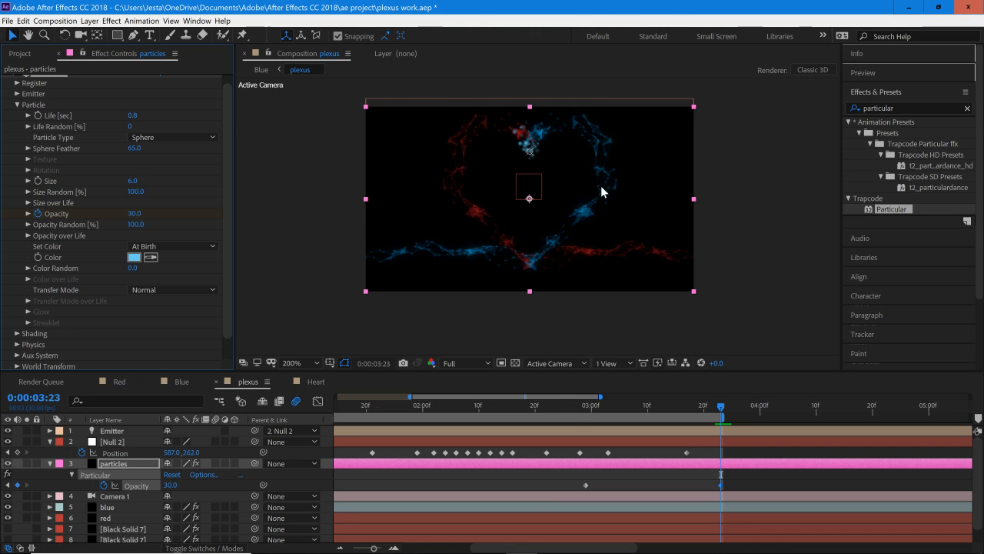
click(134, 214)
click(620, 329)
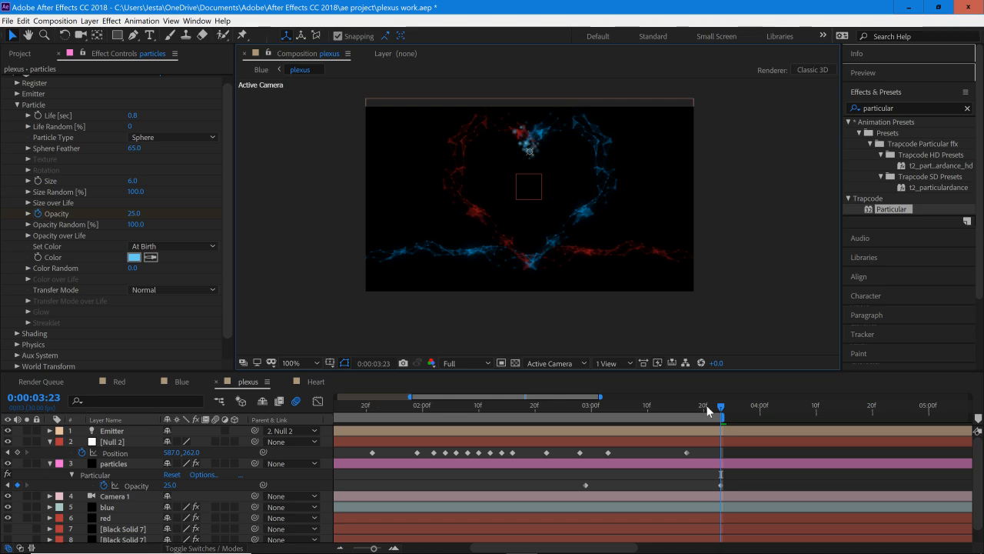
click(134, 213)
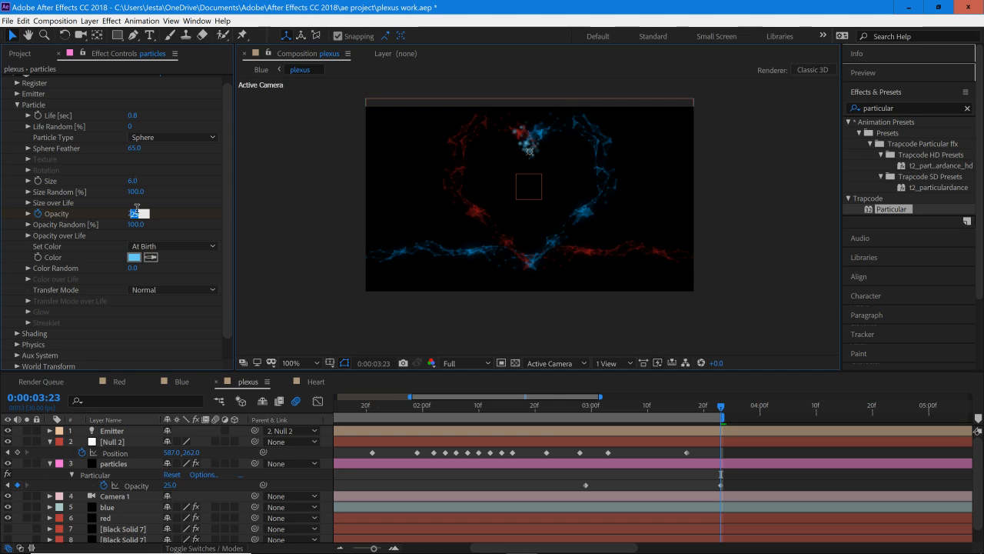
key(Return)
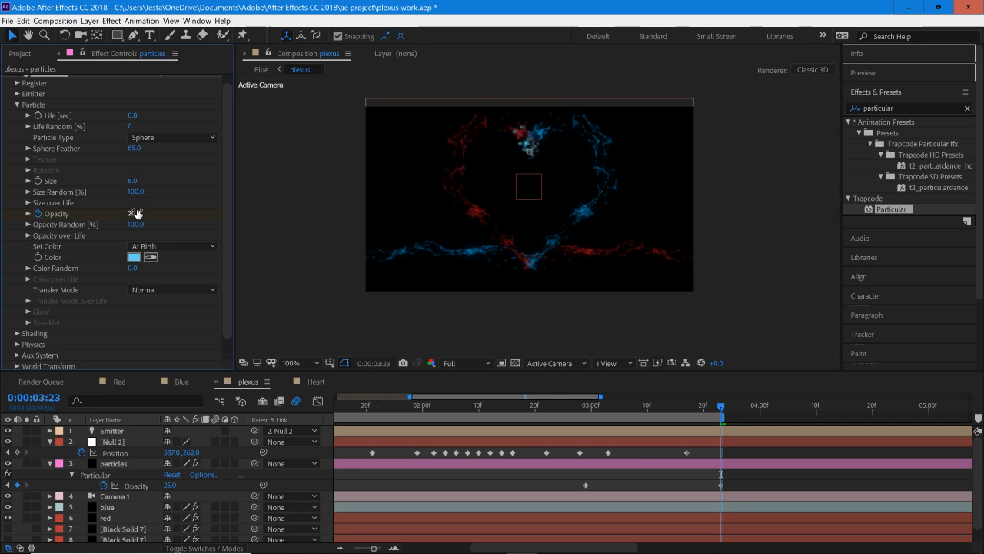
Step: Apply Easy Ease to both Opacity keyframes of the particles layer
click(687, 490)
click(585, 485)
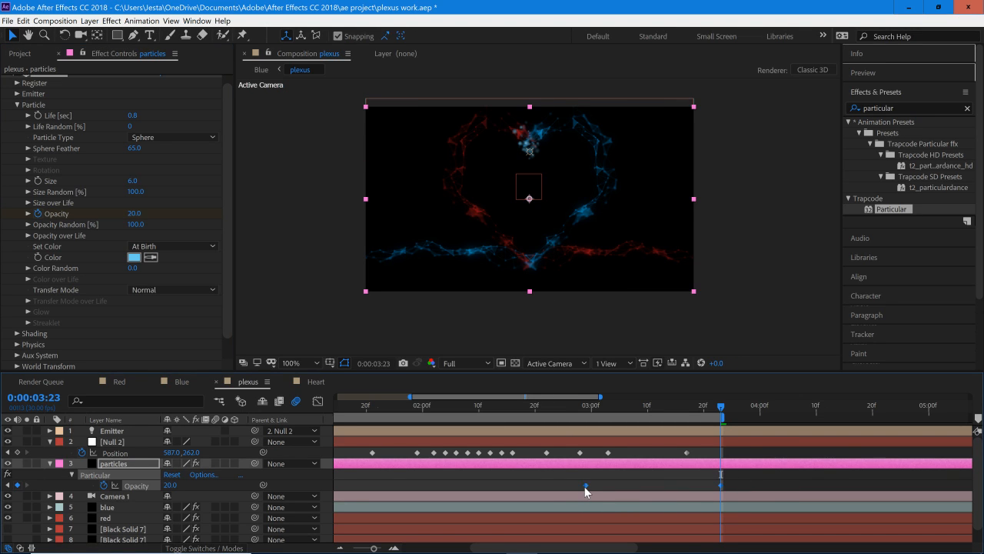
right_click(588, 490)
right_click(586, 485)
mouse_move(638, 479)
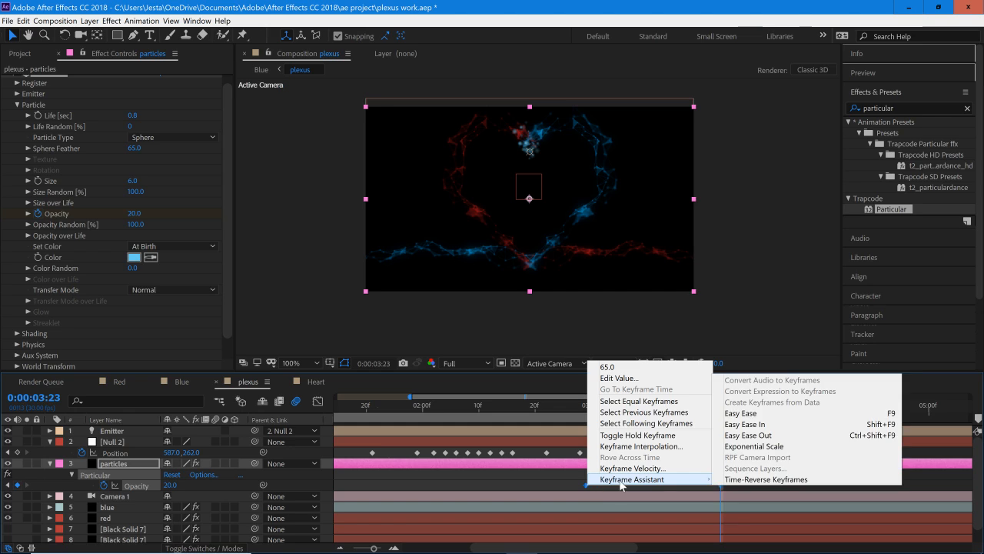
click(741, 414)
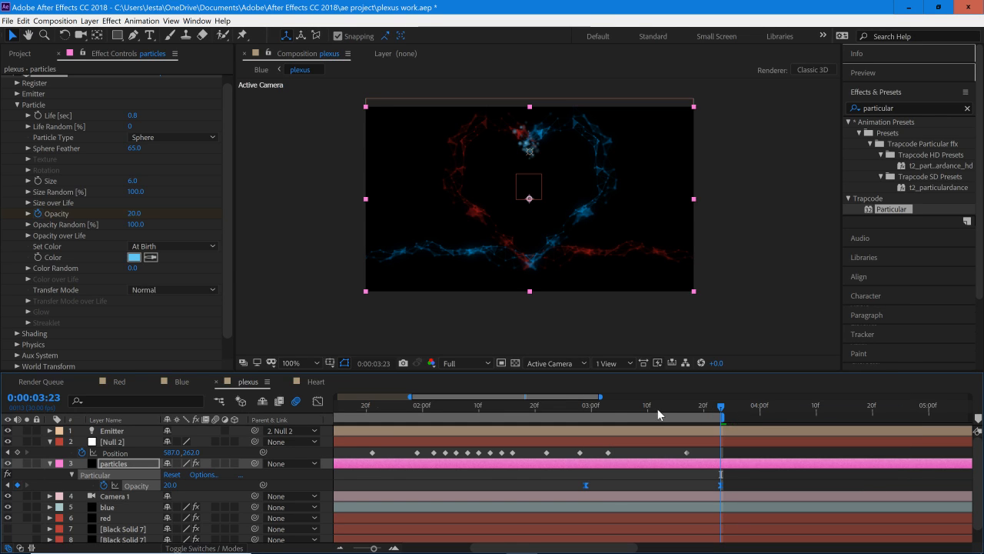
Step: Move Null 2's last Position keyframe to 0:00:03:23 to line up with the final Opacity keyframe, and return to the first frame
drag(617, 400, 720, 483)
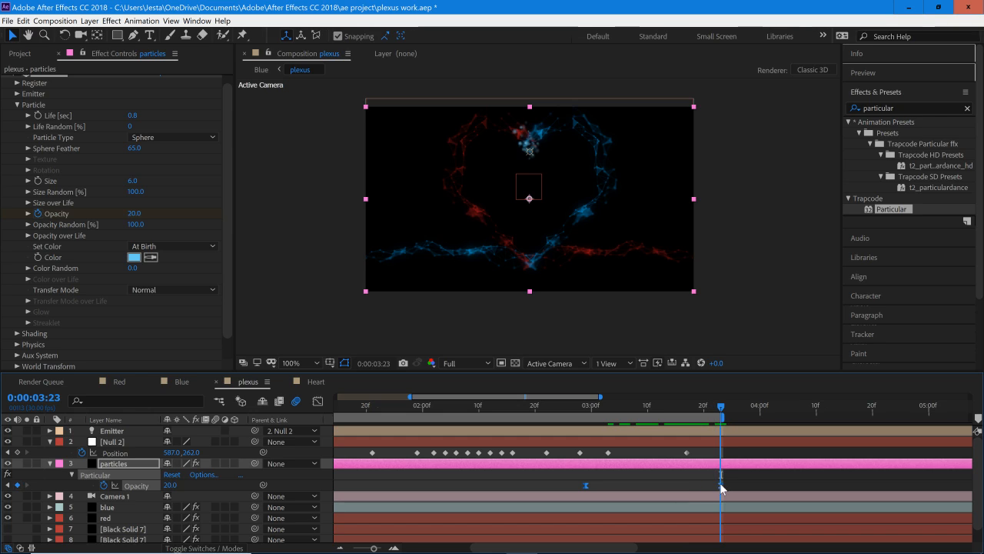
drag(688, 453, 721, 458)
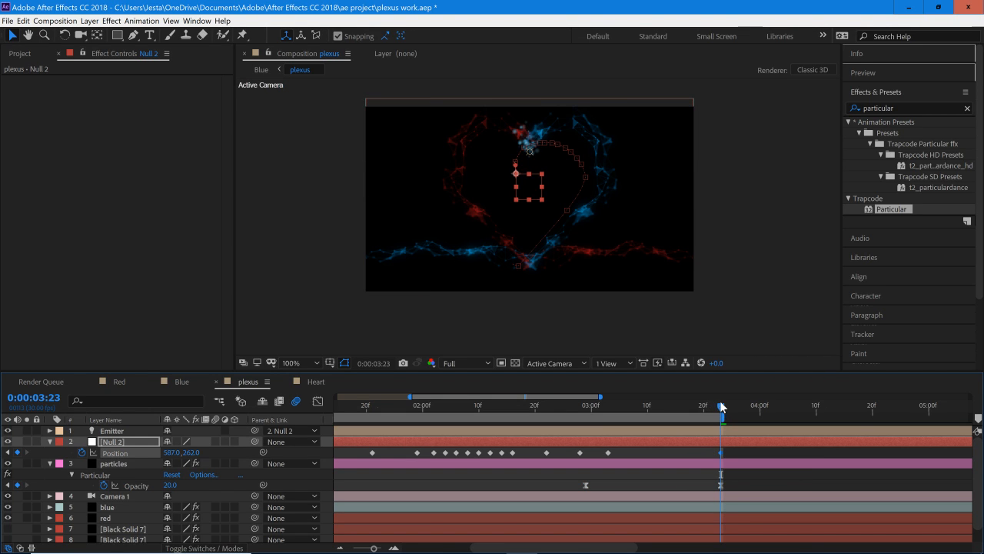
drag(721, 403, 491, 455)
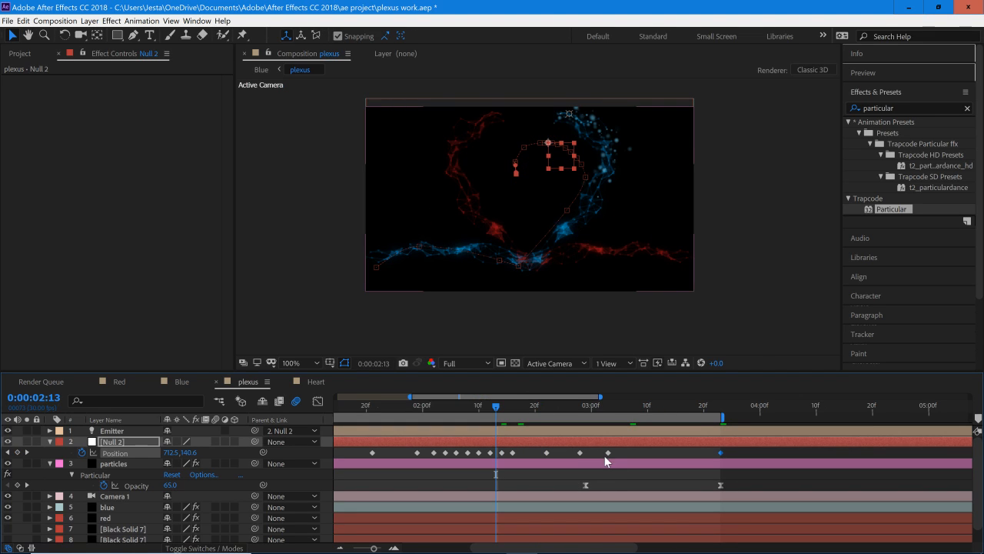
drag(498, 415, 213, 438)
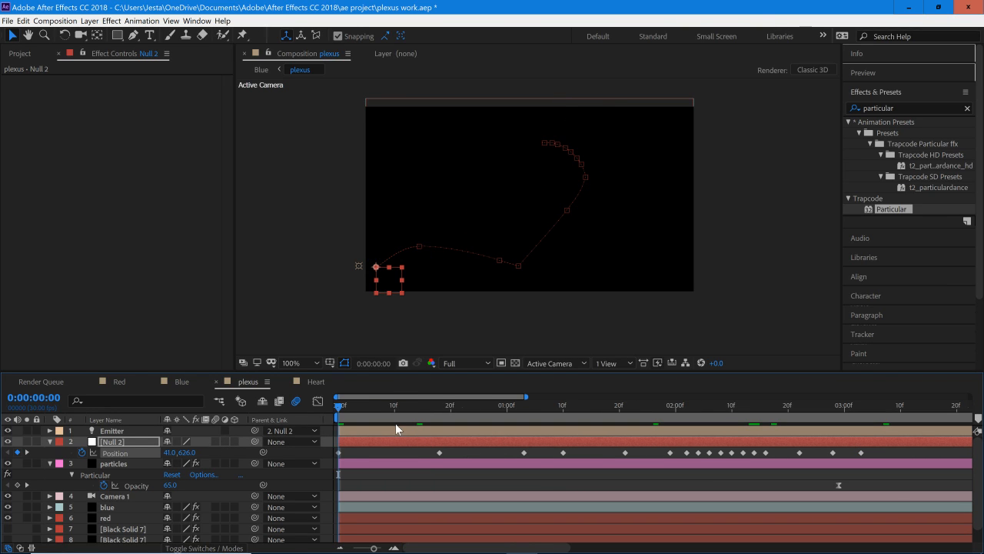
click(363, 453)
click(365, 441)
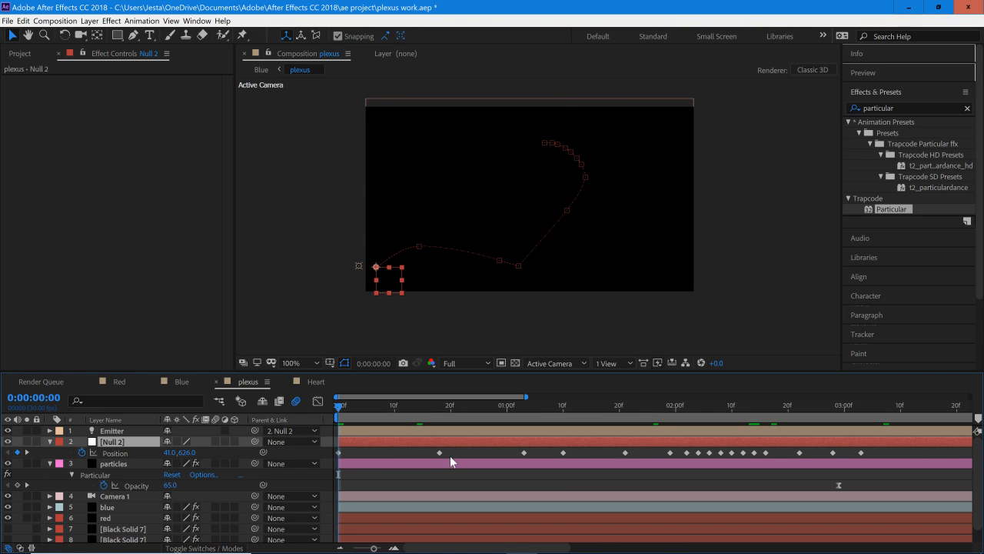
mouse_move(440, 451)
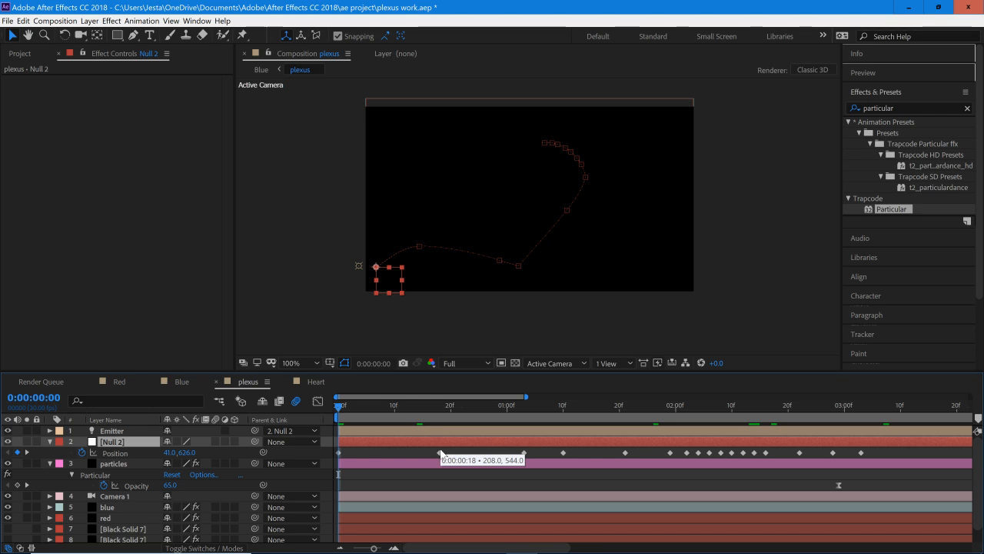
key(ctrl+d)
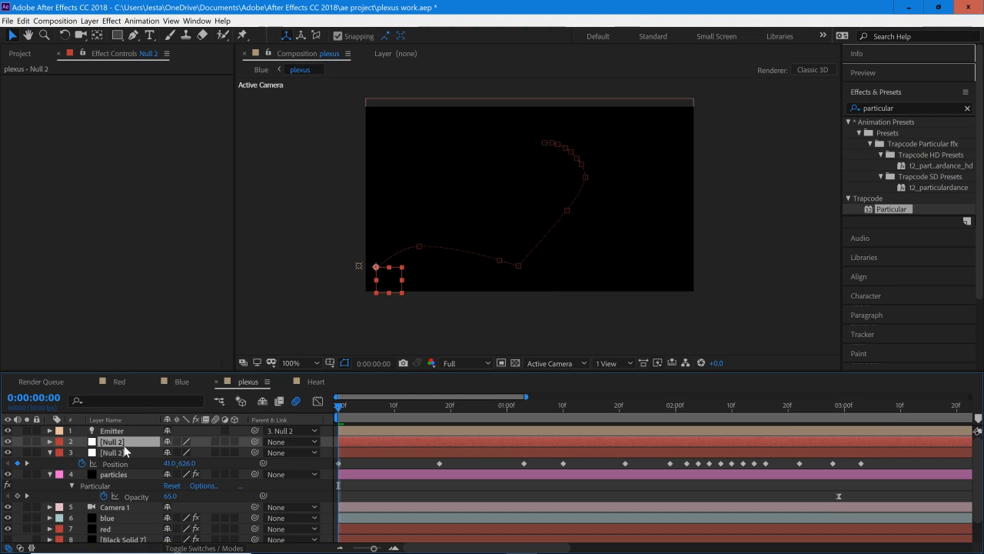
key(ctrl+z)
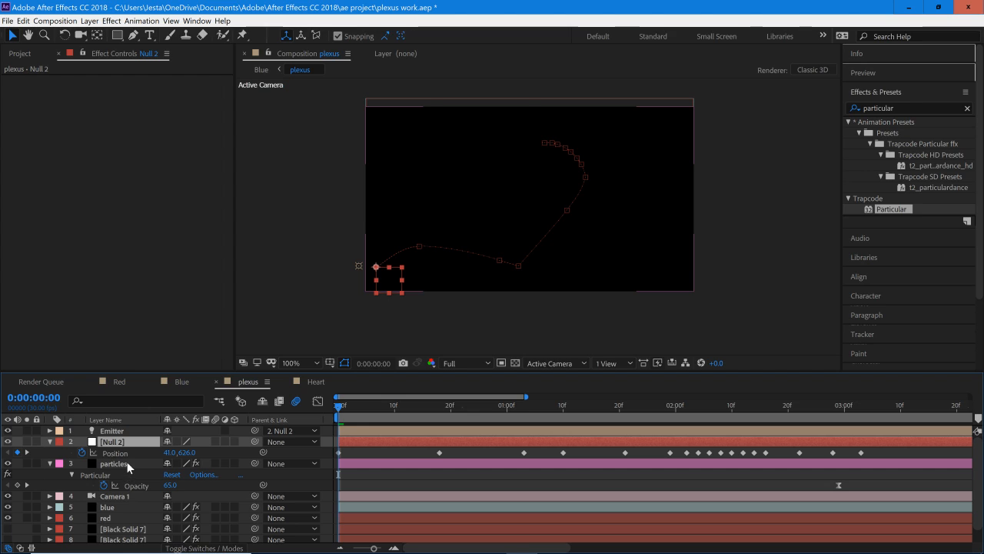
Step: Preview the particle stream from the first frame, and inspect it at 0:00:02:28 with the full keyframe range in view
click(127, 462)
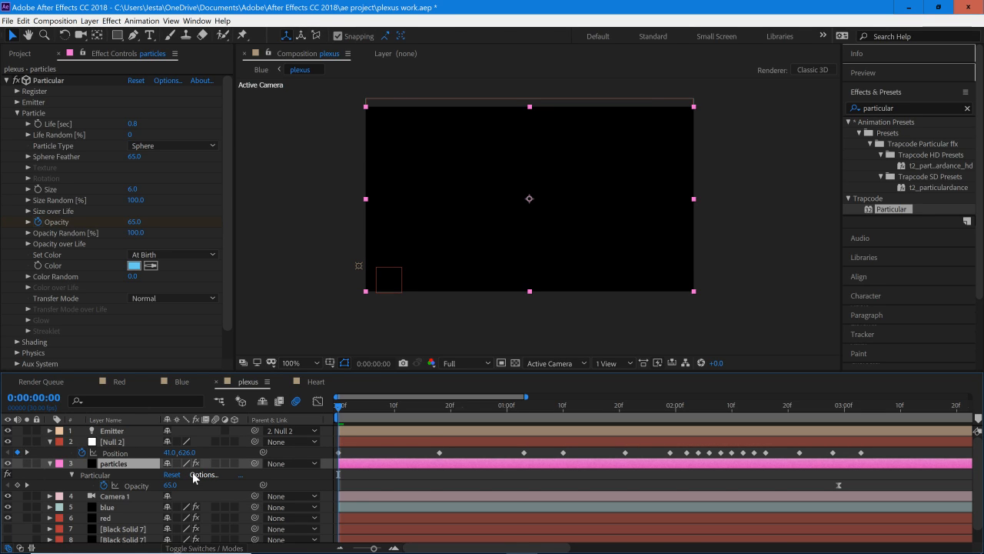
key(space)
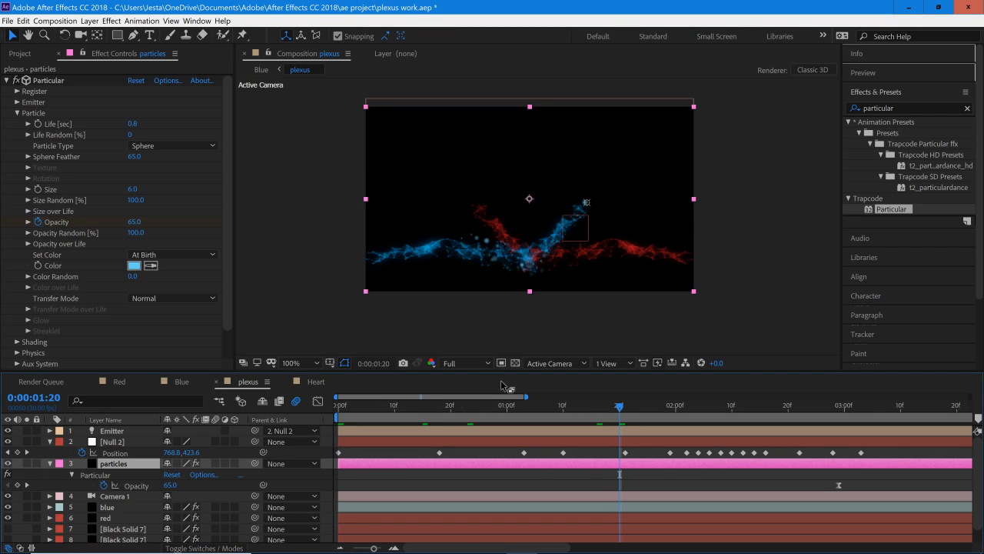
drag(531, 397, 589, 398)
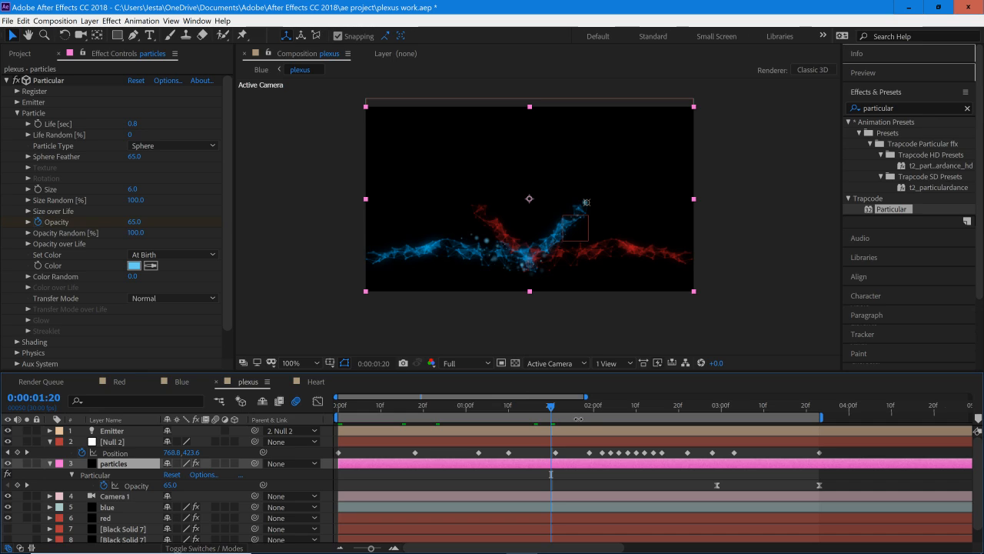
click(713, 405)
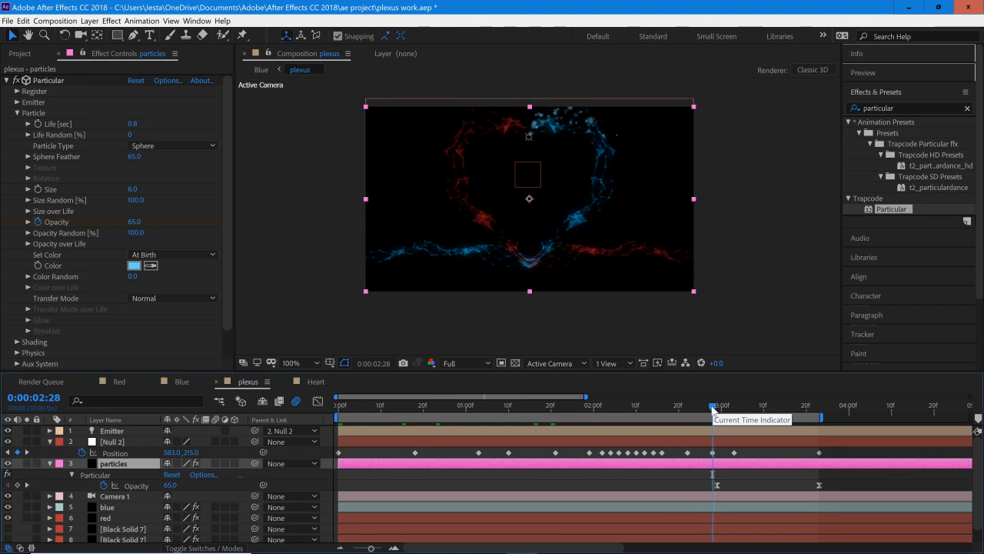
Step: Collapse the keyframed properties of the Null 2 and particles layers
click(112, 431)
click(84, 442)
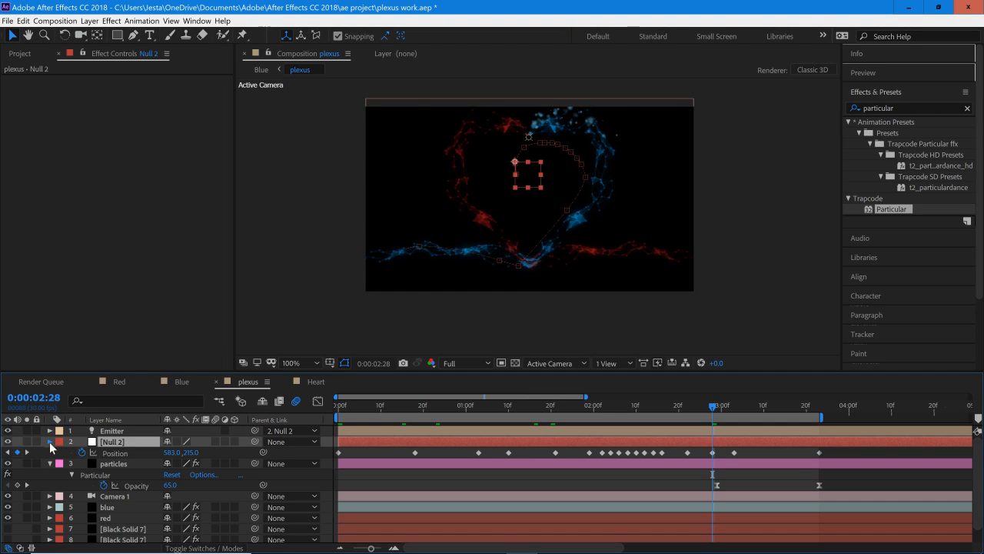
click(49, 441)
click(48, 454)
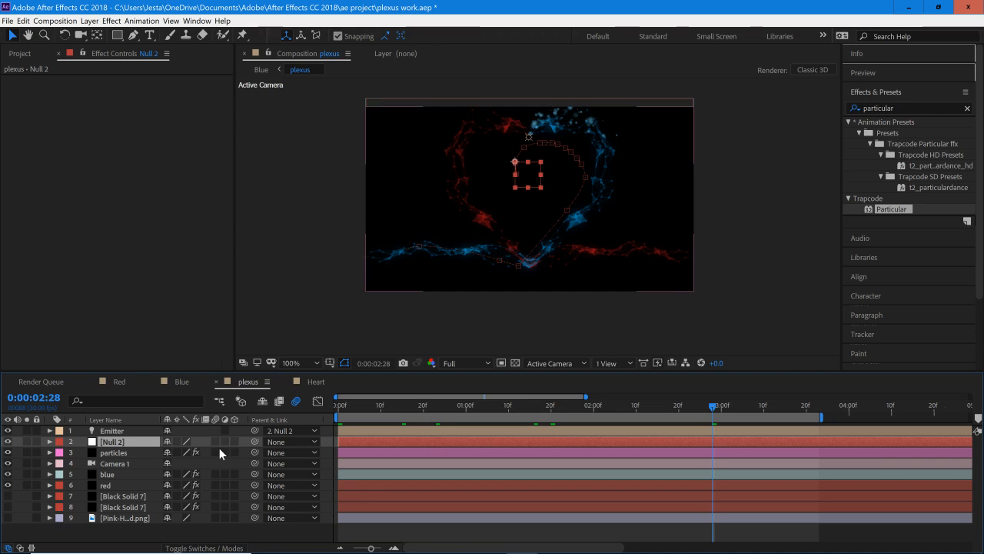
Step: Rename the particles layer to "Blue particles"
click(124, 453)
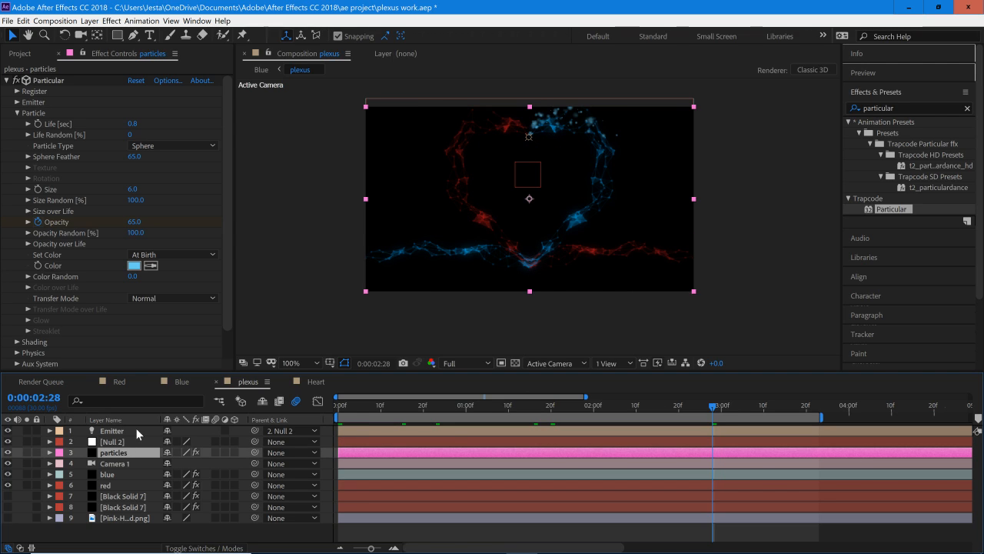
click(135, 429)
click(136, 441)
click(138, 452)
click(123, 443)
click(141, 433)
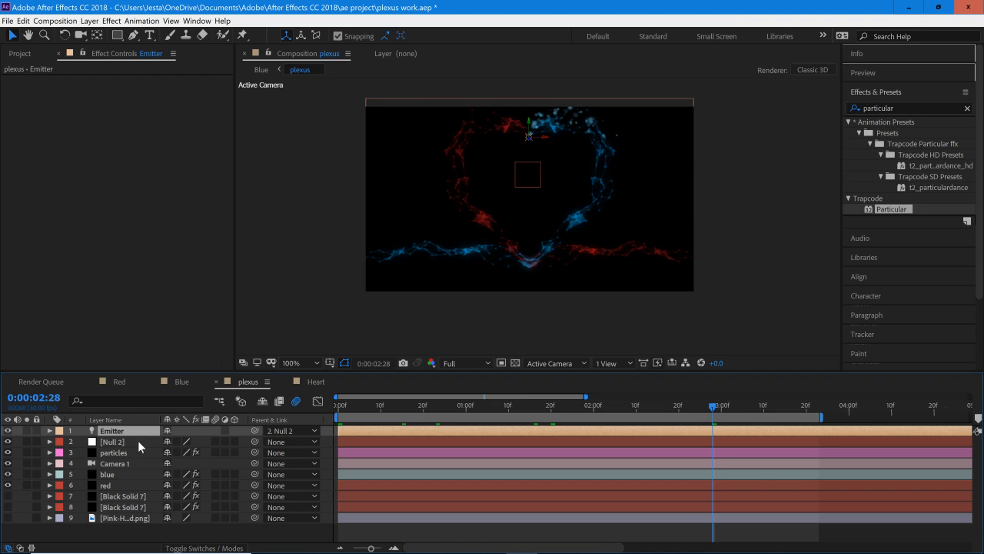
right_click(135, 452)
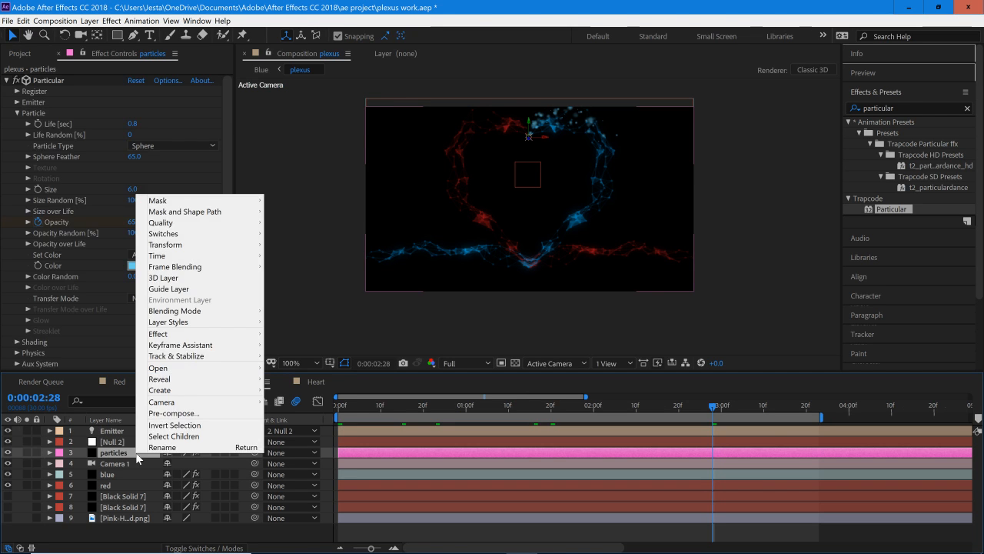
click(182, 449)
text(B)
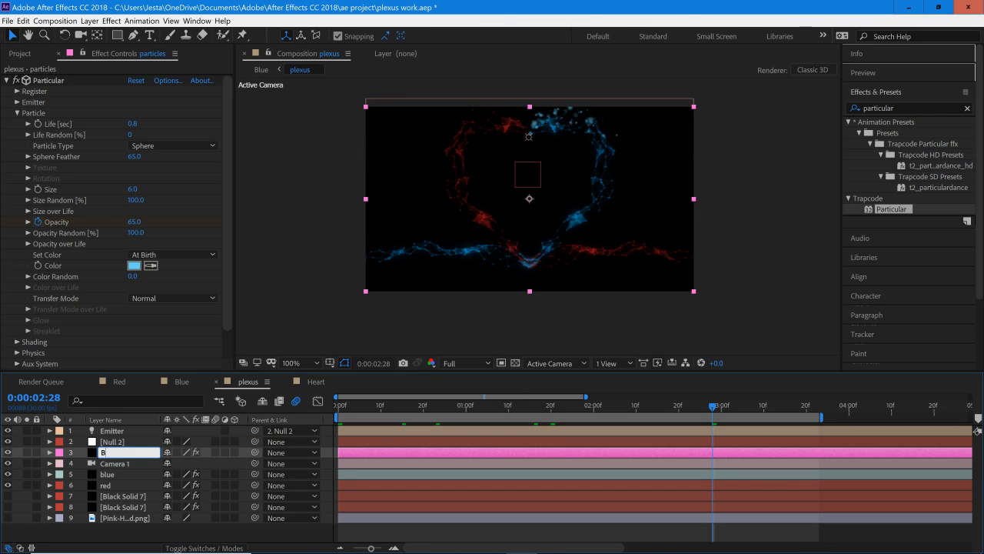
text(lue particles)
key(Return)
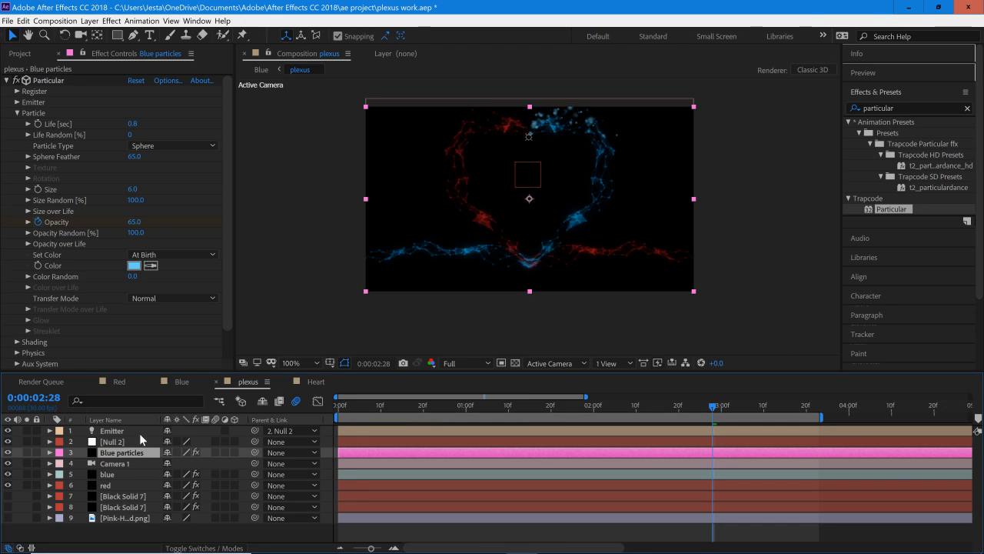
Step: Duplicate the Emitter, Null 2 and Blue particles layers and move the three duplicates together to the top of the layer stack
shift+click(139, 433)
key(ctrl+d)
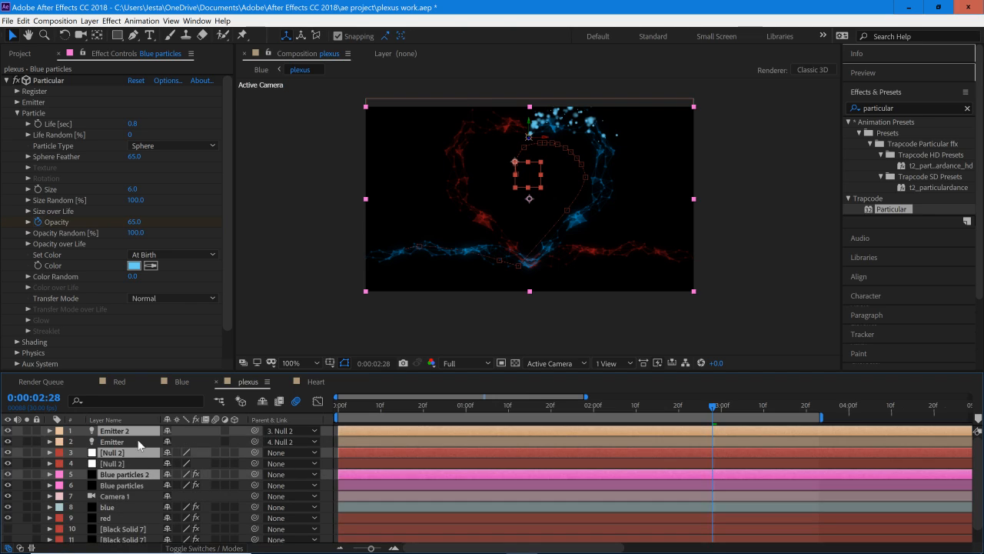
drag(147, 435, 125, 442)
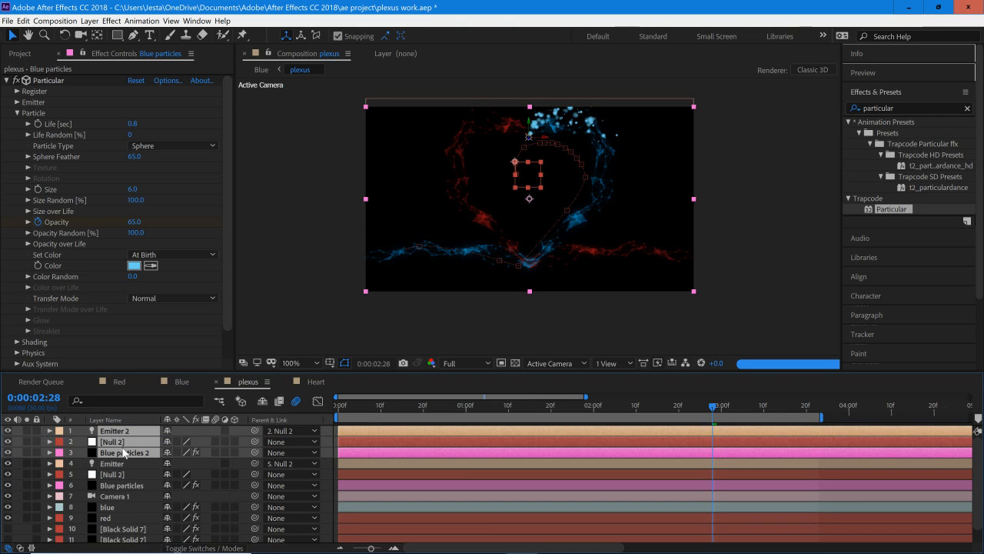
Step: Rename the duplicated Blue particles 2 layer to "Red Particles"
right_click(140, 454)
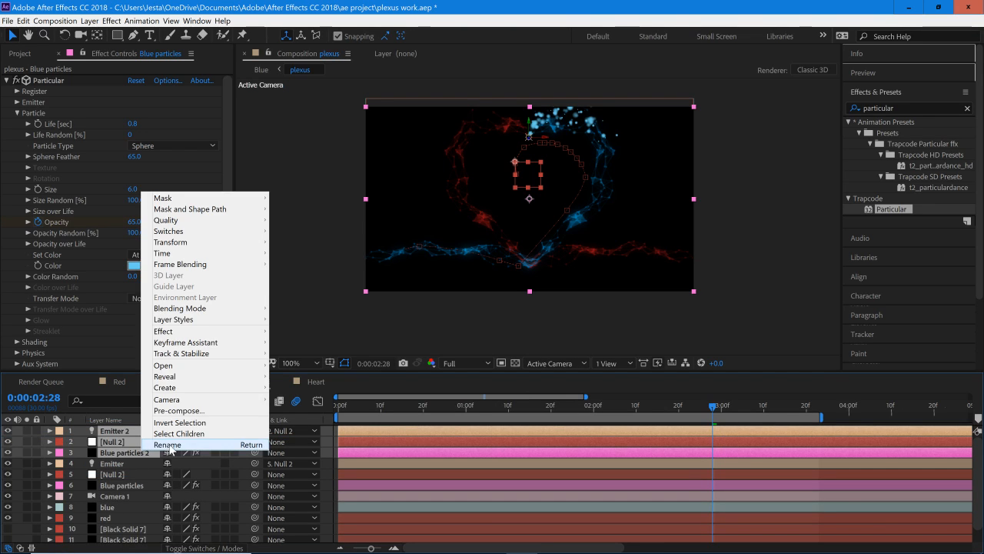
key(Escape)
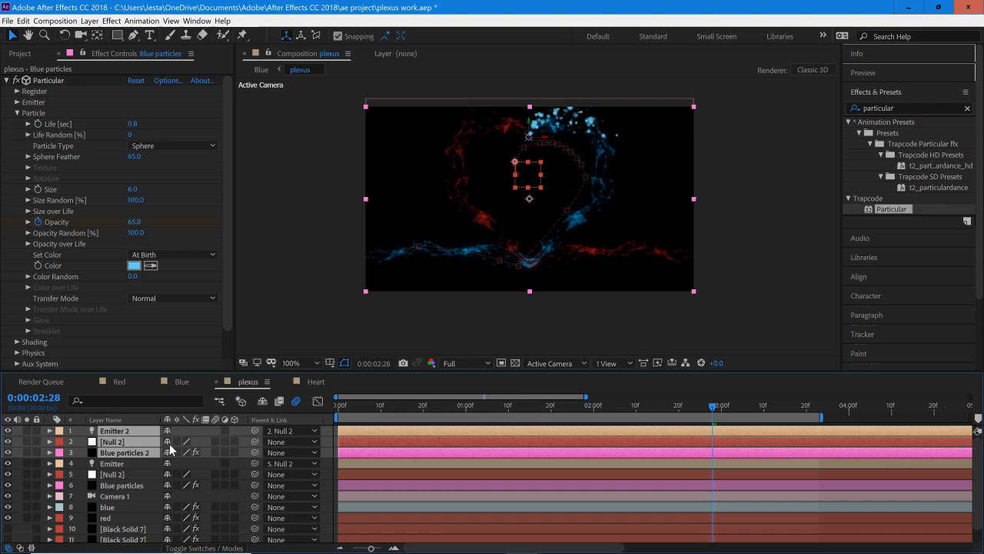
click(124, 475)
right_click(135, 453)
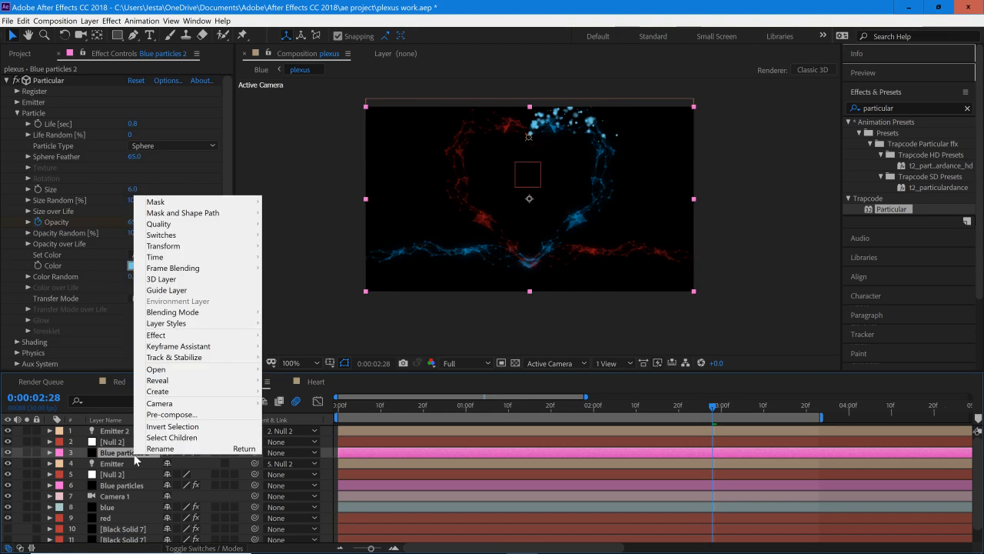
click(160, 448)
text(Re)
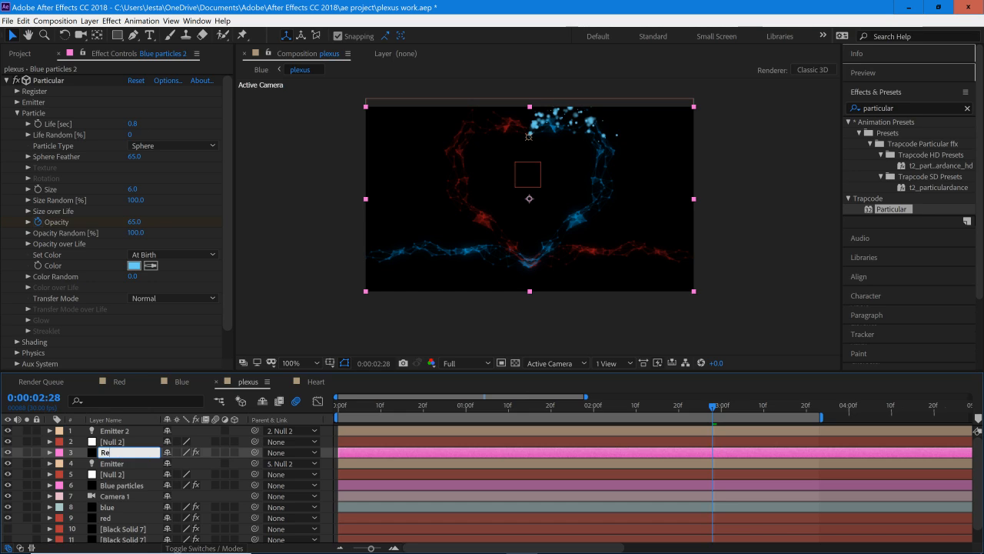
text(d Particles)
key(Return)
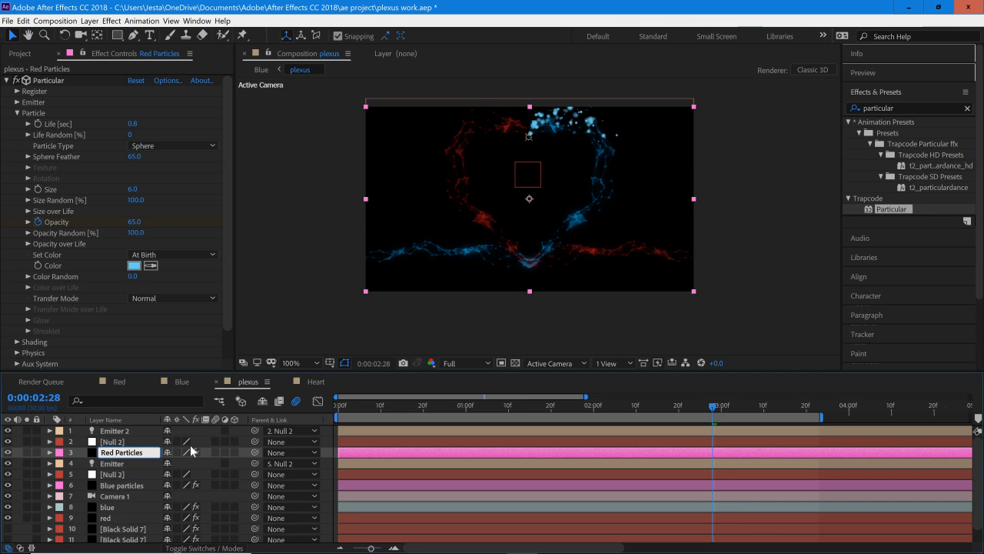
Step: Mirror the Red Particles layer horizontally across the composition and check the mirrored stream at 0:00:01:12
click(132, 445)
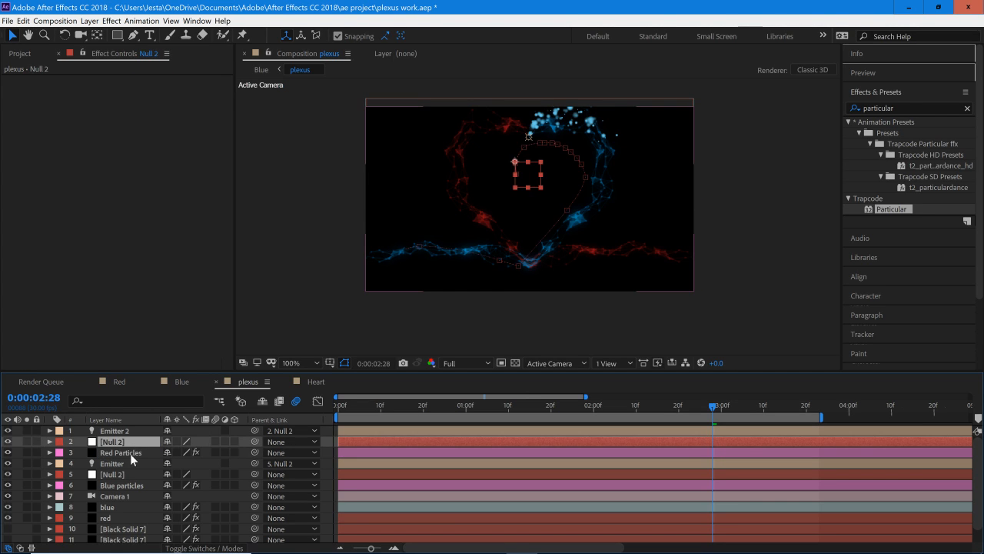
click(130, 454)
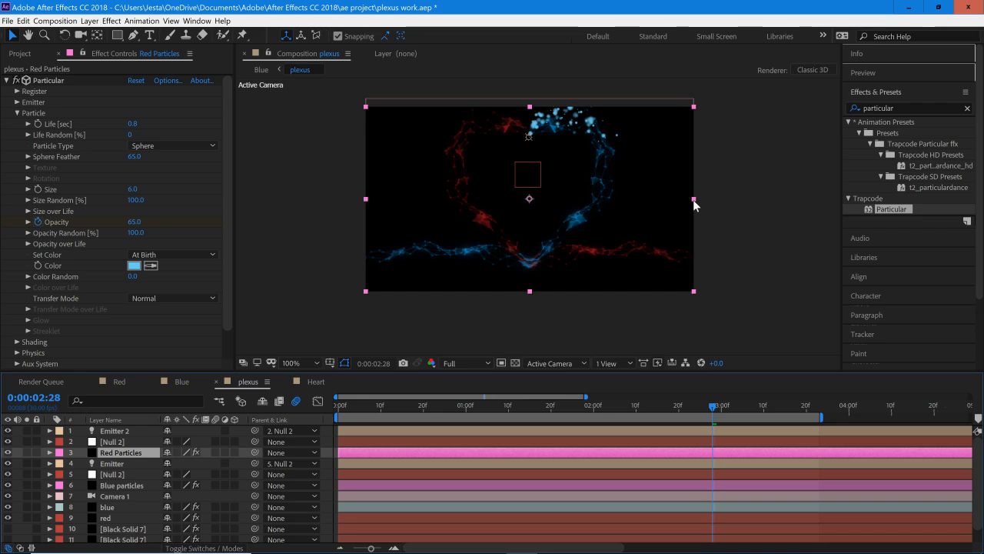
click(120, 444)
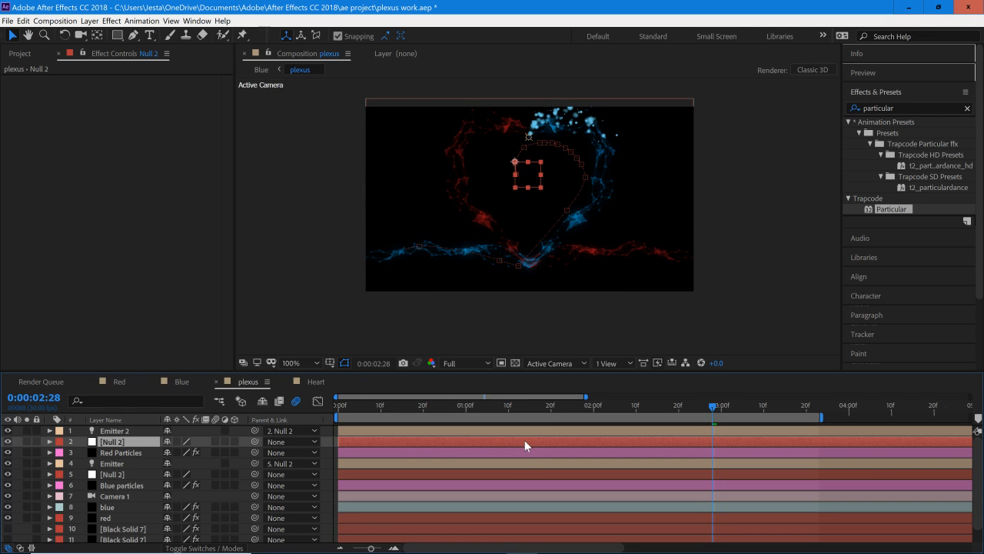
click(656, 224)
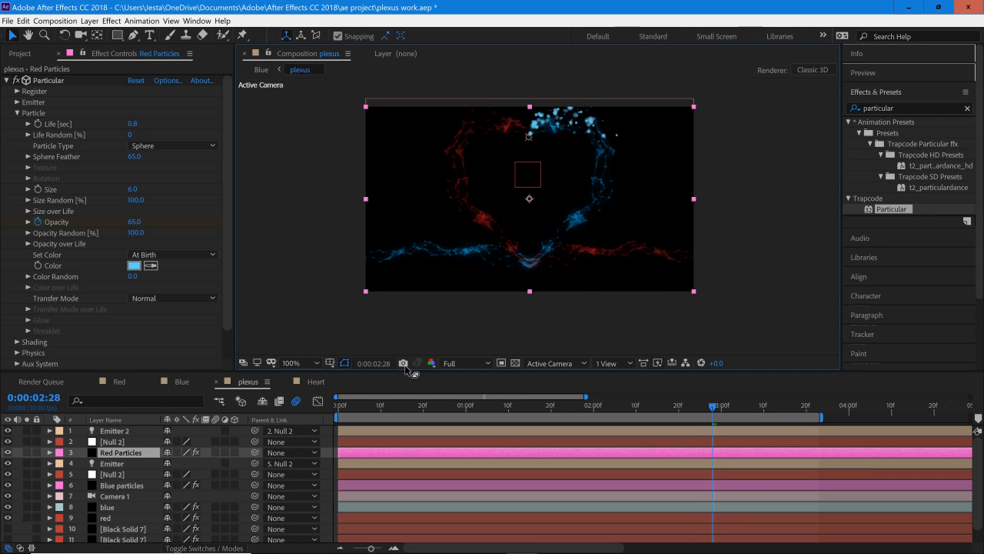
drag(693, 199, 365, 210)
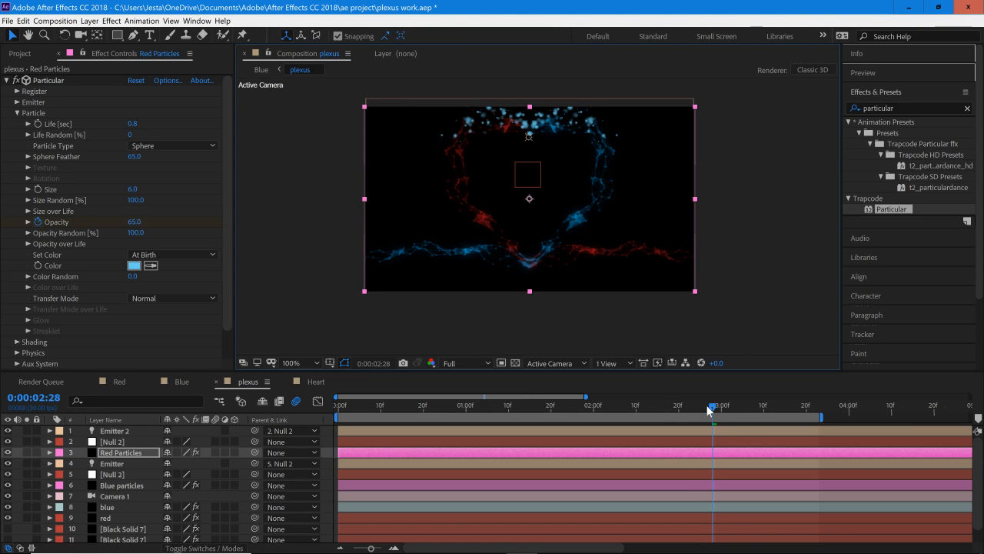
drag(708, 409, 519, 416)
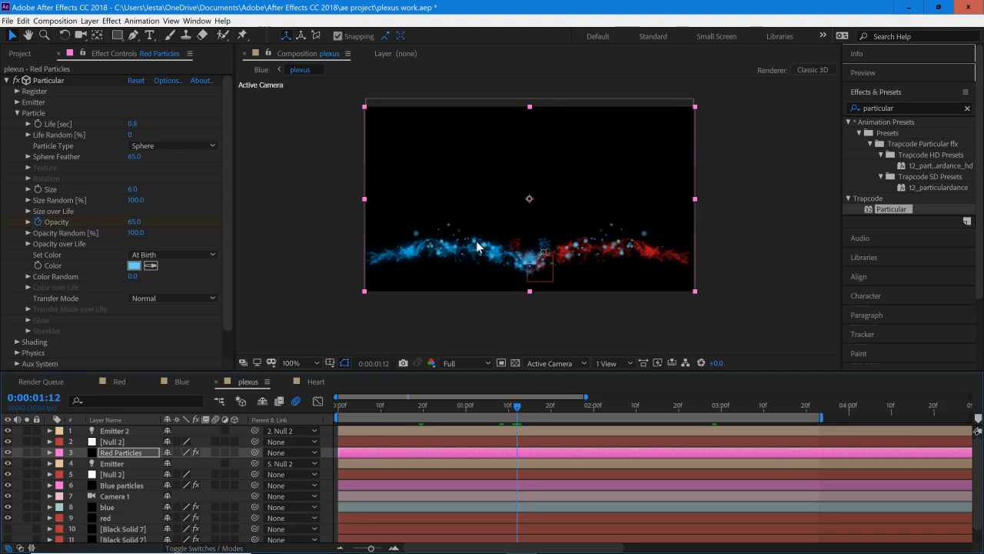
Step: Set the particle colour of the Red Particles layer to white
mouse_move(384, 552)
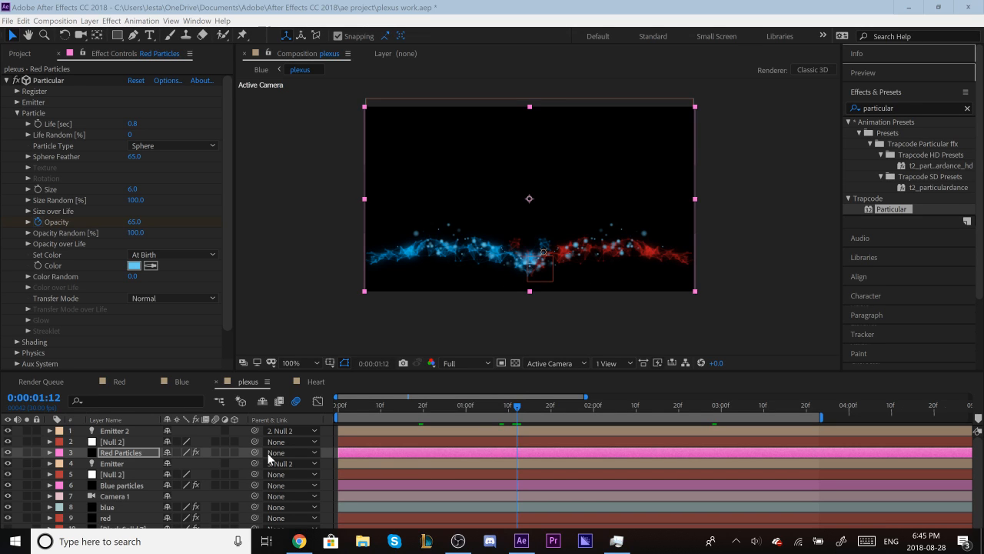
click(134, 266)
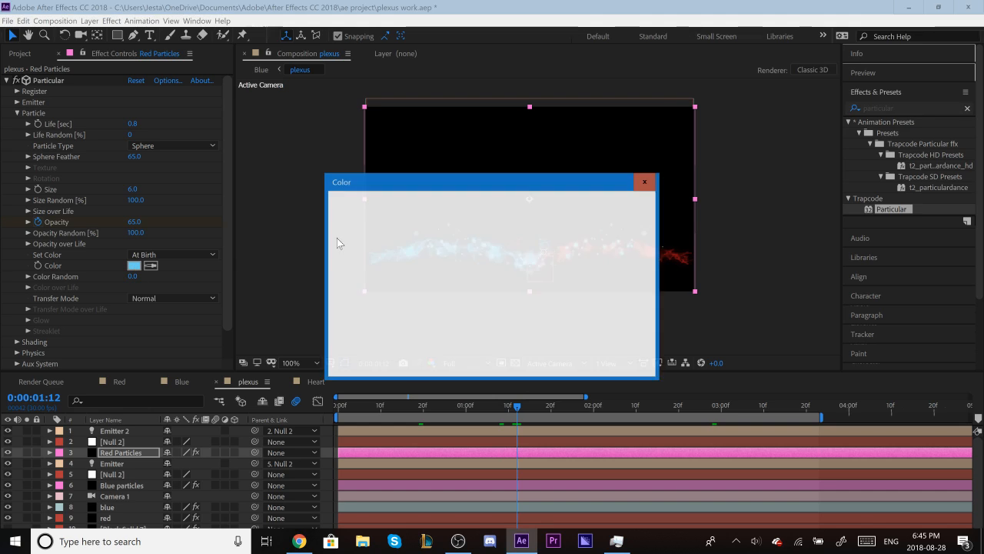
click(341, 206)
click(620, 205)
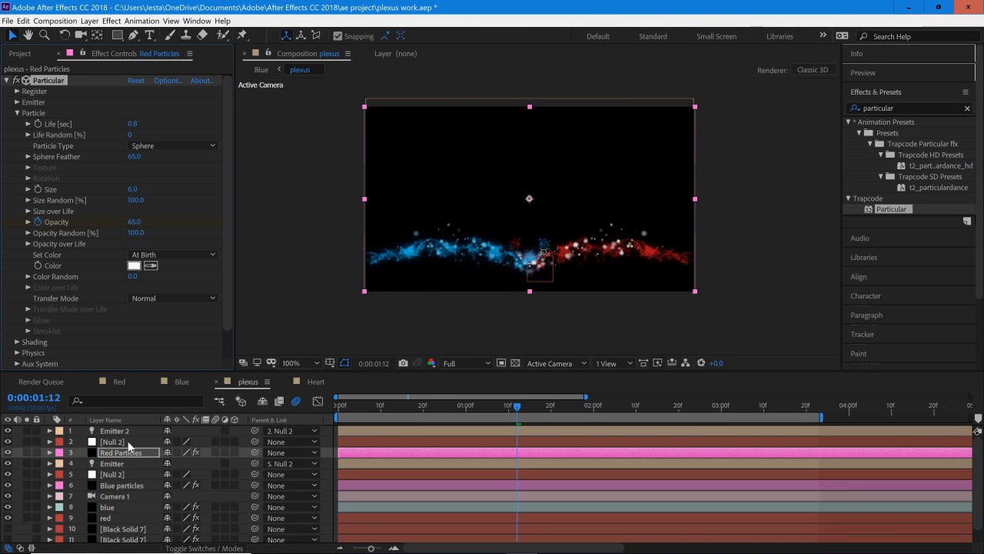
Step: Try white as the particle colour of the Blue particles layer and view both streams at 0:00:03:02
click(129, 486)
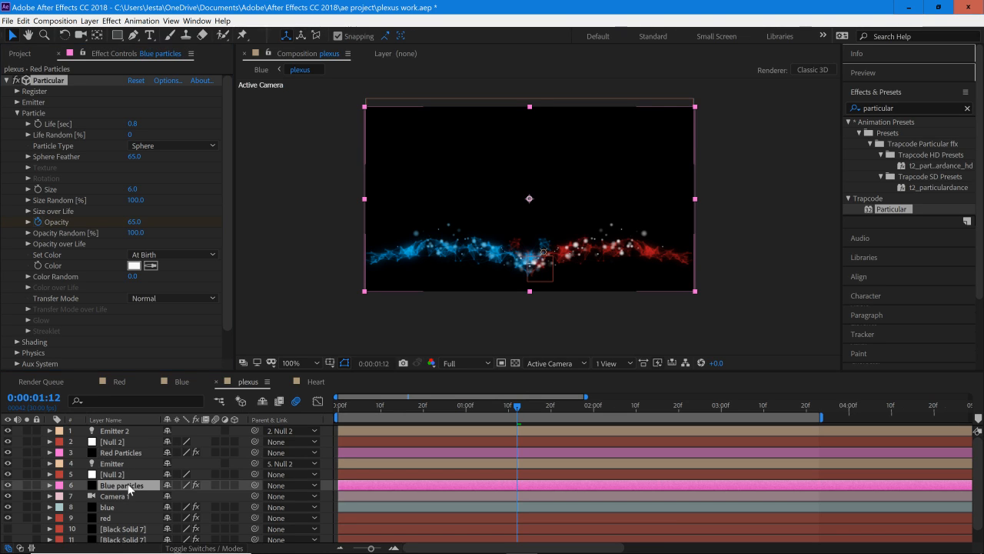
click(134, 265)
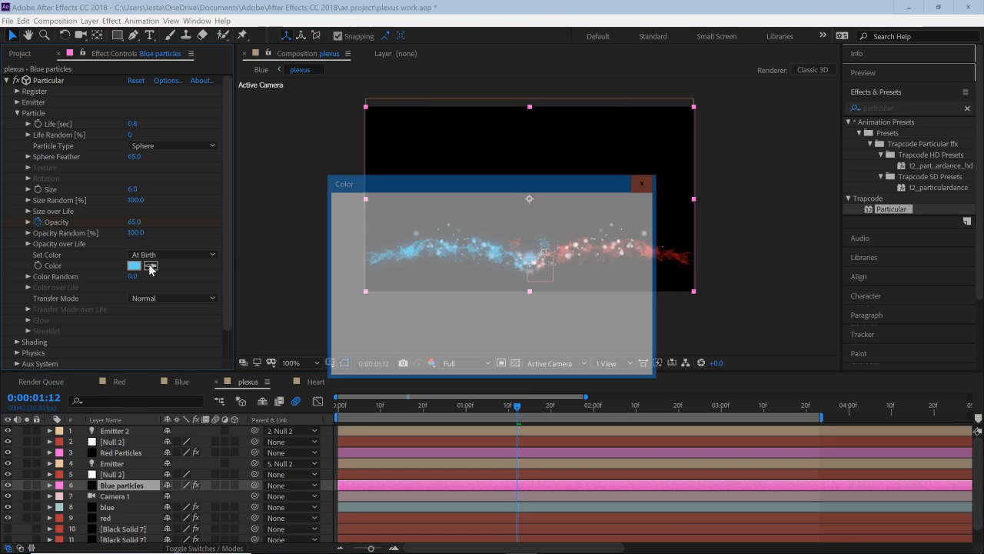
click(619, 205)
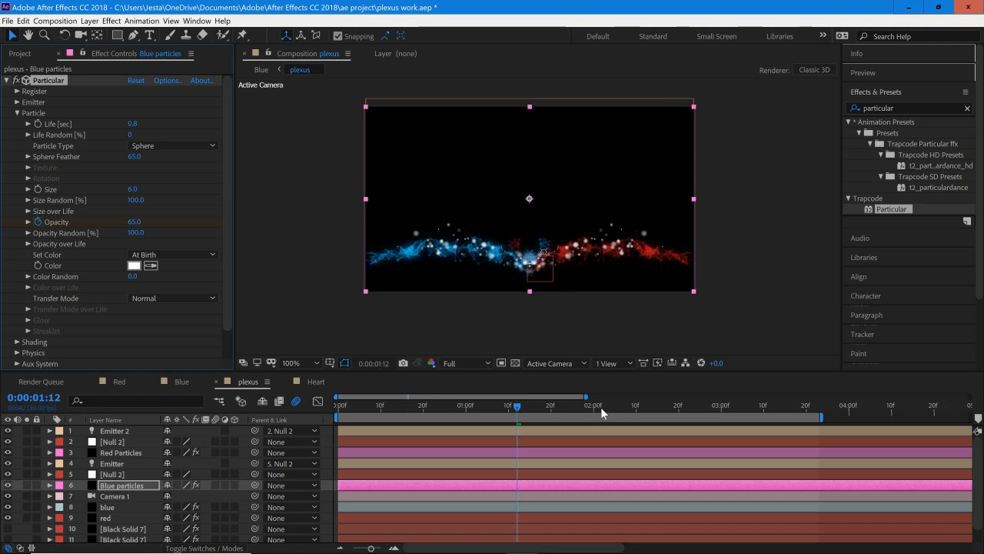
drag(602, 413, 730, 425)
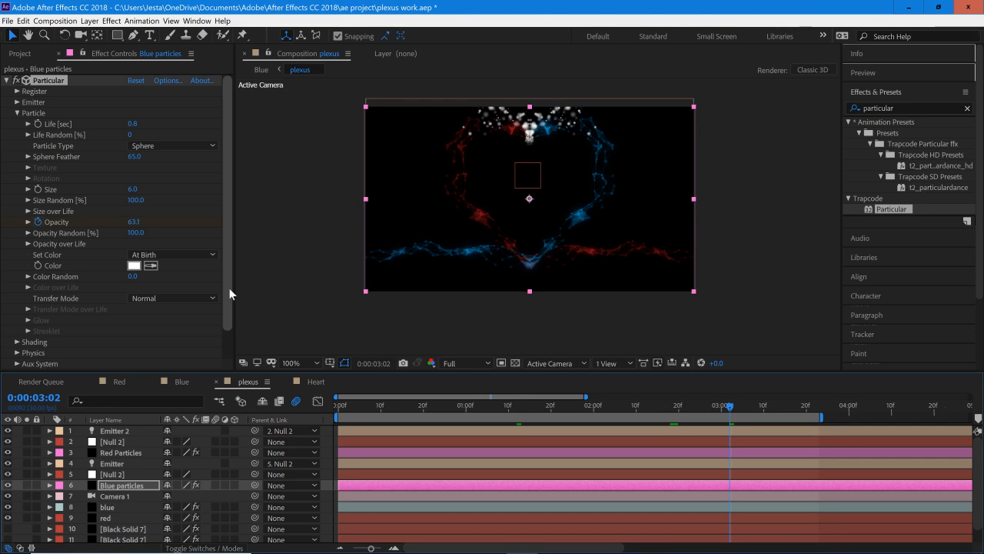
Step: Undo the white colour change on the Blue particles layer and return to 0:00:01:12
click(134, 265)
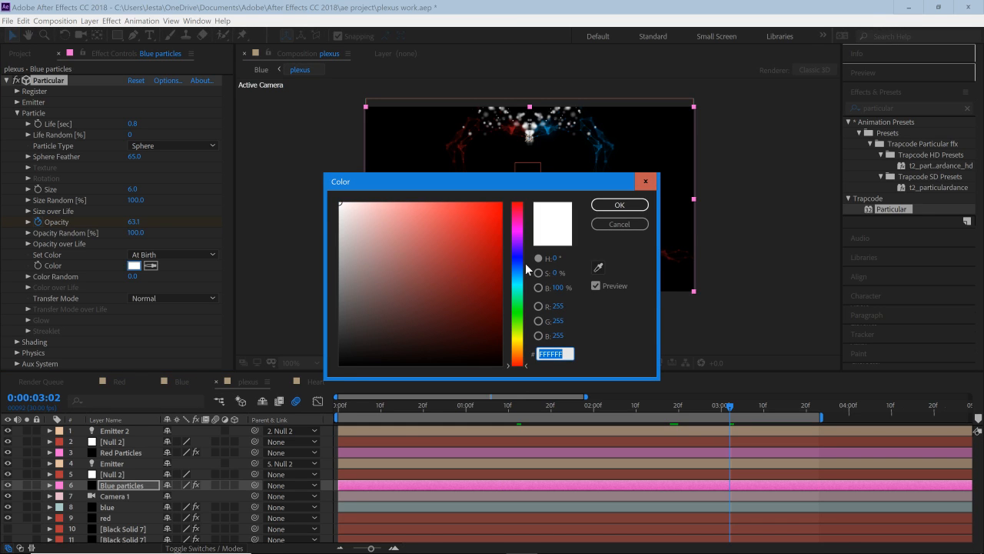
click(645, 181)
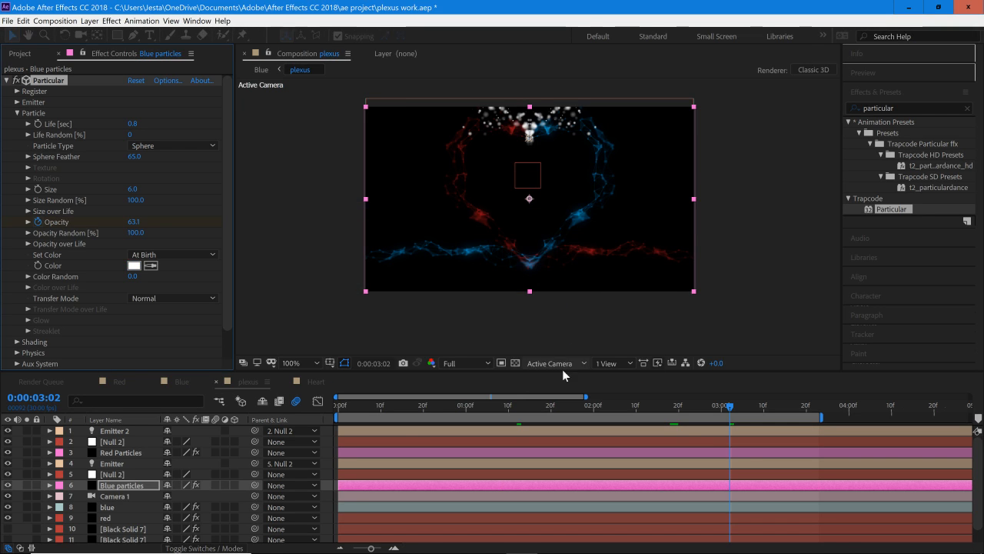
key(space)
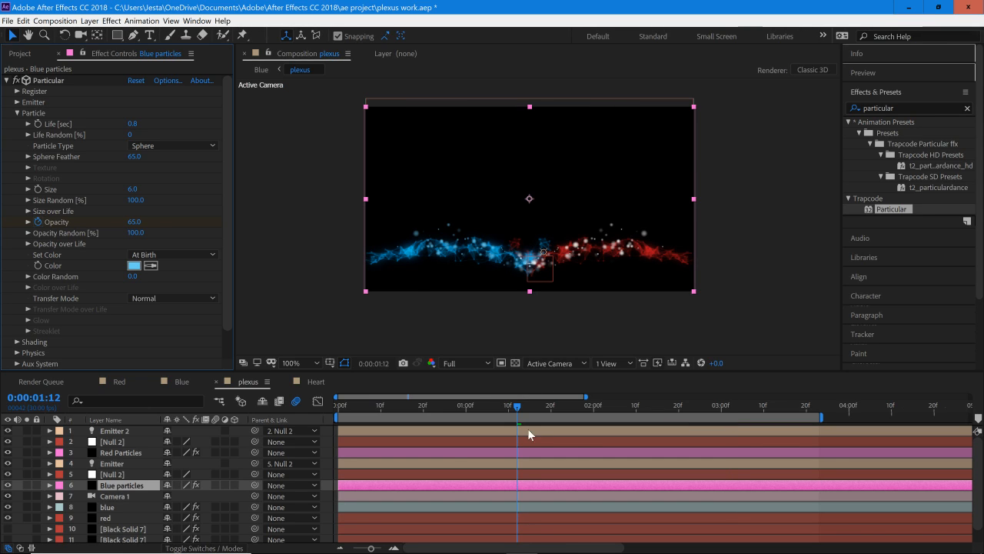
Step: Set the particle colour of the Red Particles layer to dark red 6F0404
click(121, 453)
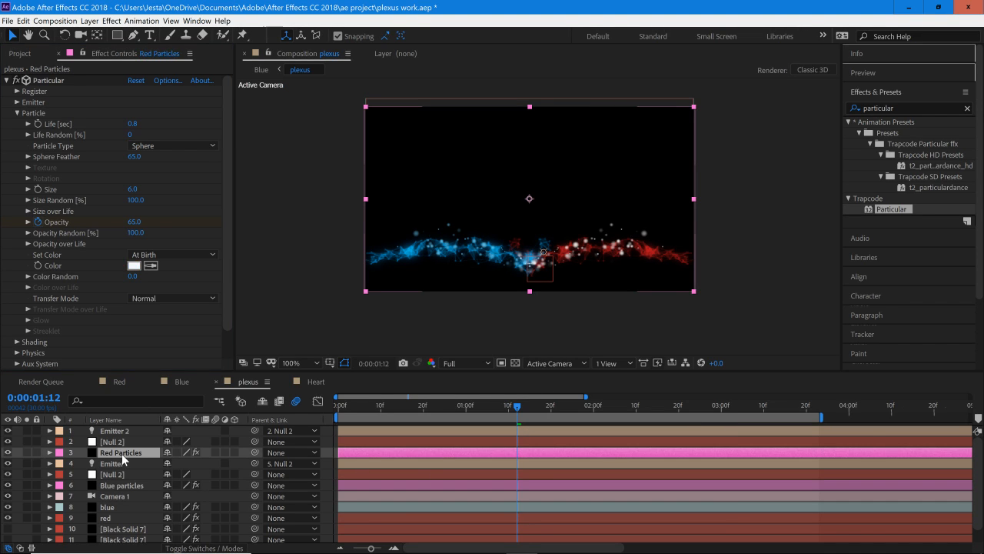
click(134, 265)
click(491, 264)
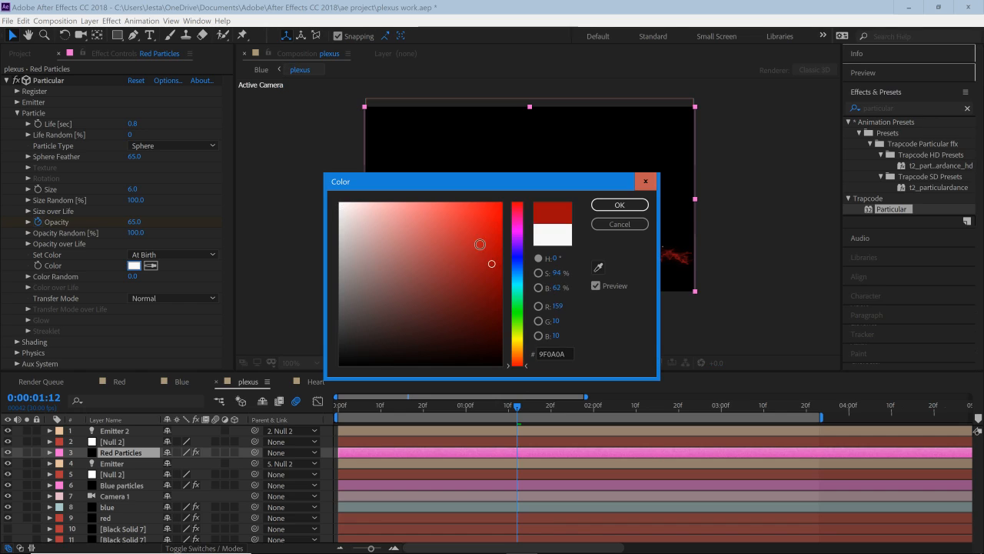
mouse_move(480, 244)
mouse_down()
mouse_move(468, 213)
mouse_move(462, 233)
mouse_move(472, 251)
mouse_move(444, 299)
mouse_move(479, 305)
mouse_move(496, 293)
mouse_up()
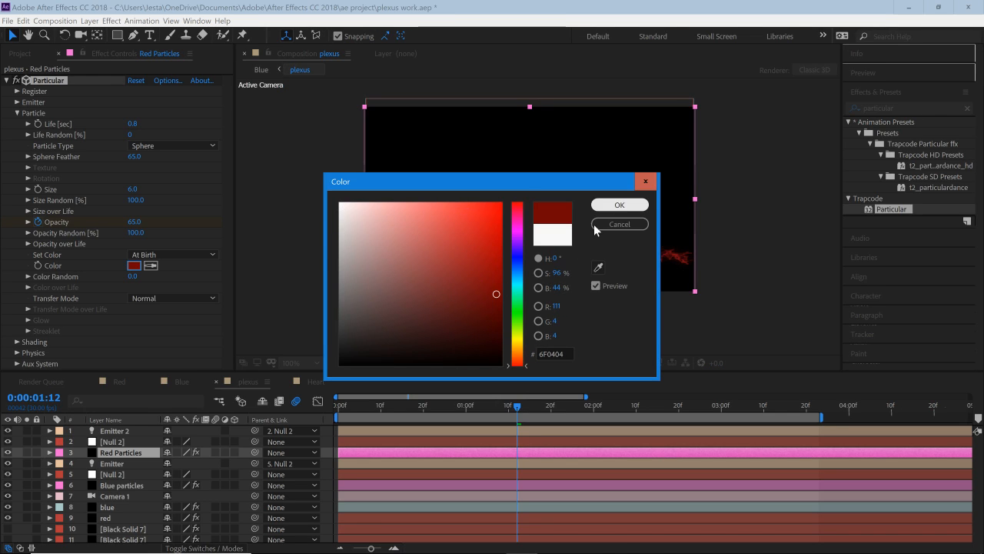
click(596, 226)
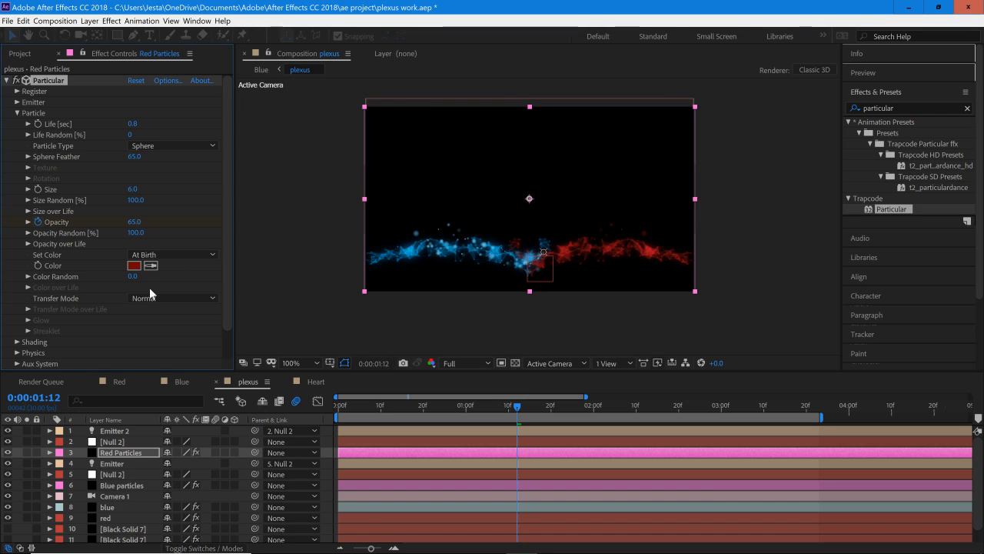
Step: Set the particle colour of the Red Particles layer to light red ED7171 and check both streams up to 0:00:03:00
click(134, 265)
click(464, 223)
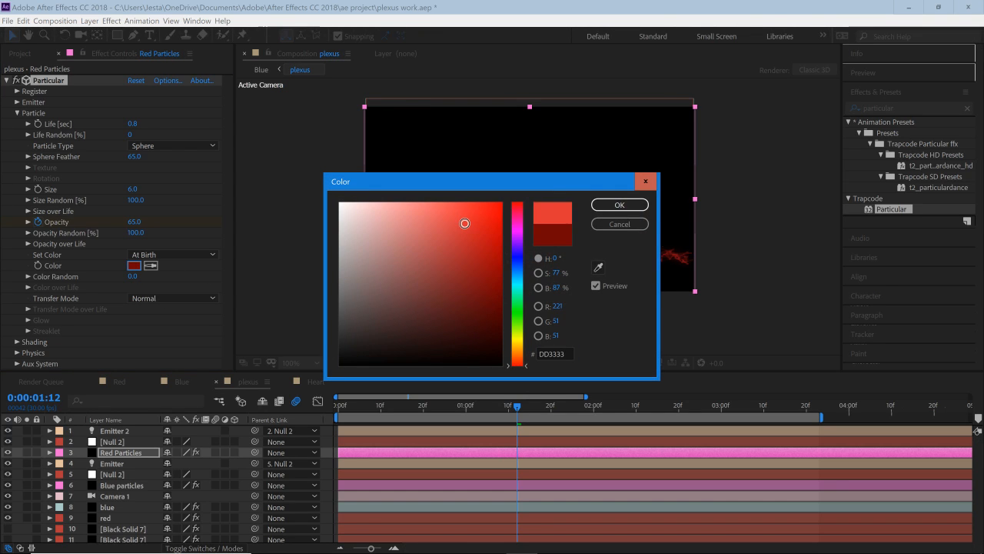
click(620, 207)
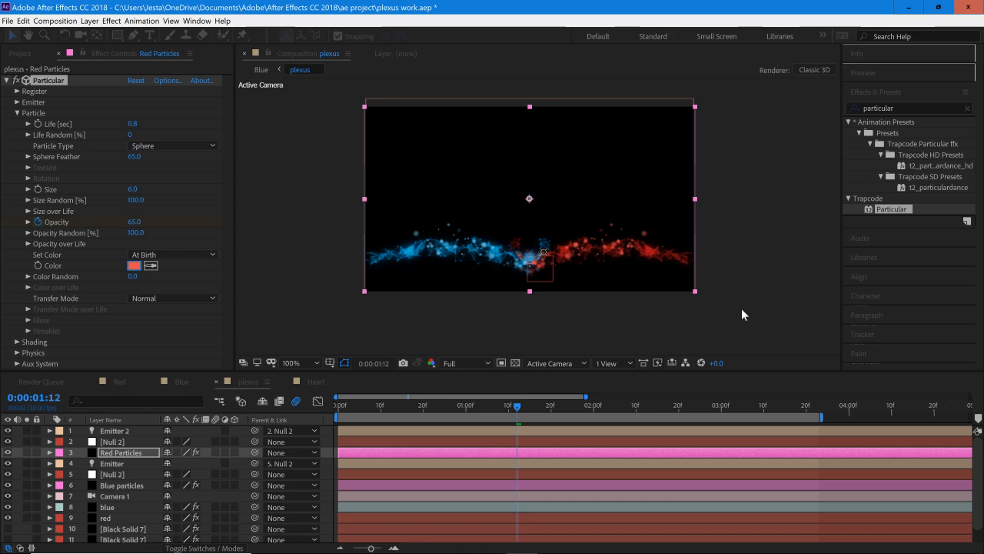
click(137, 266)
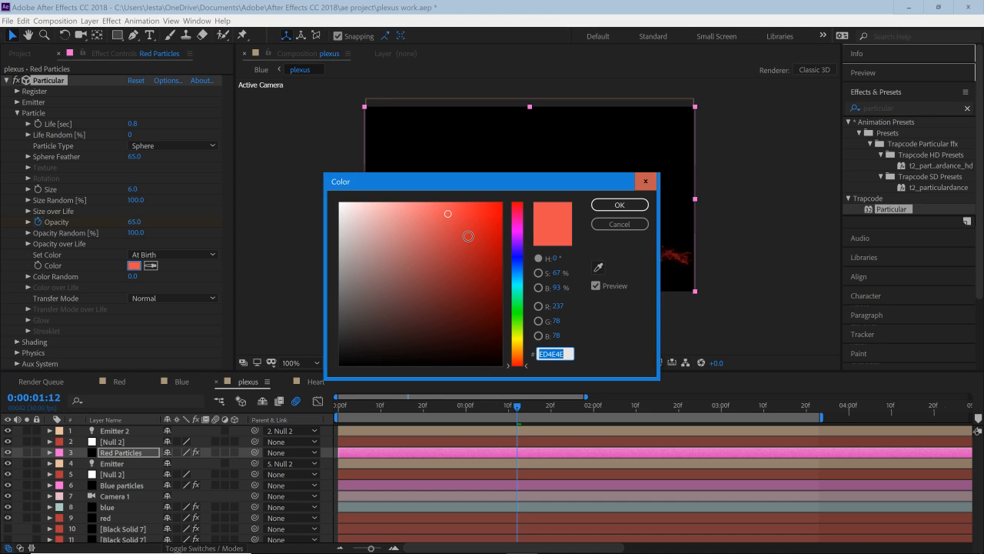
click(424, 214)
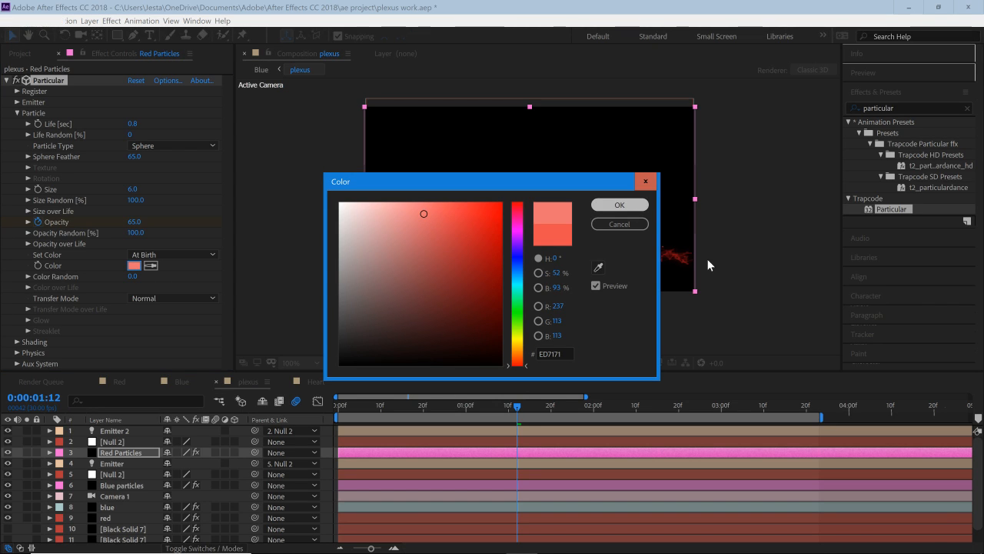
key(Return)
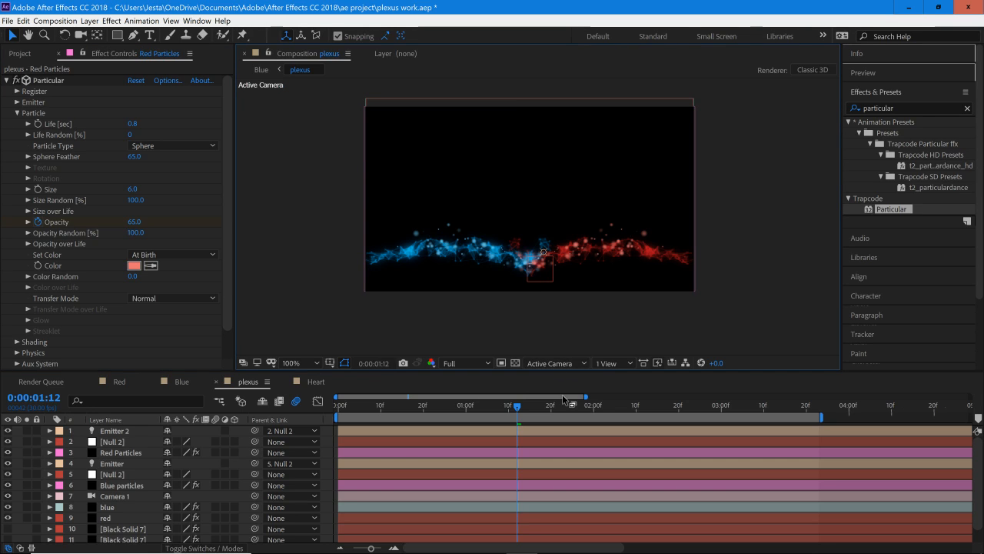
click(642, 410)
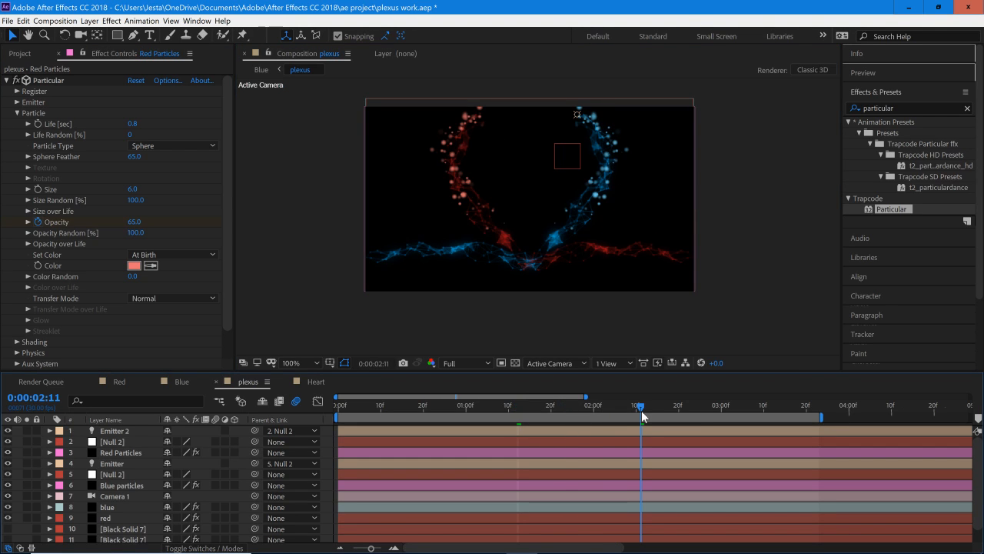
drag(665, 416, 718, 436)
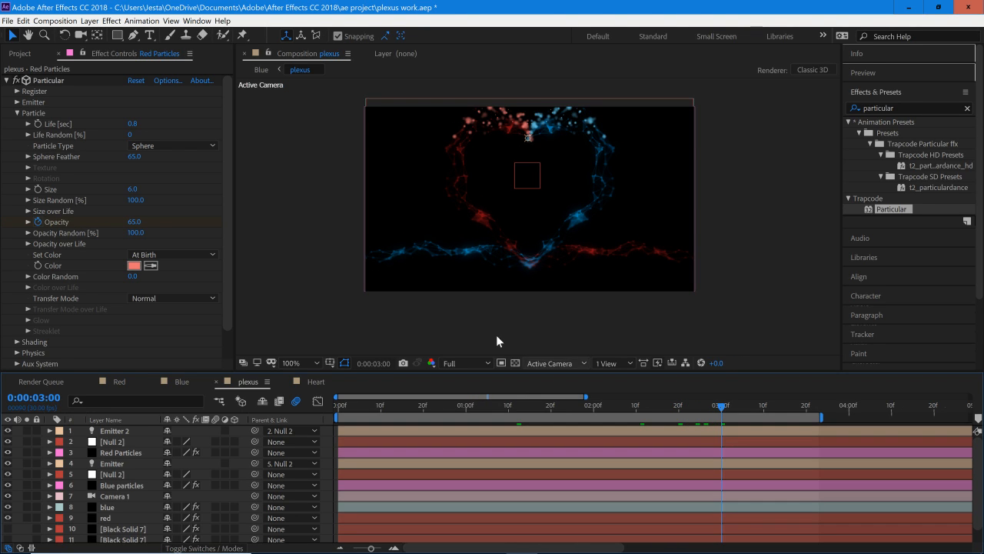
Step: Try a particle life of 1.5 and 1.1 seconds on the Red Particles layer and compare both streams through 0:00:03:17
click(133, 123)
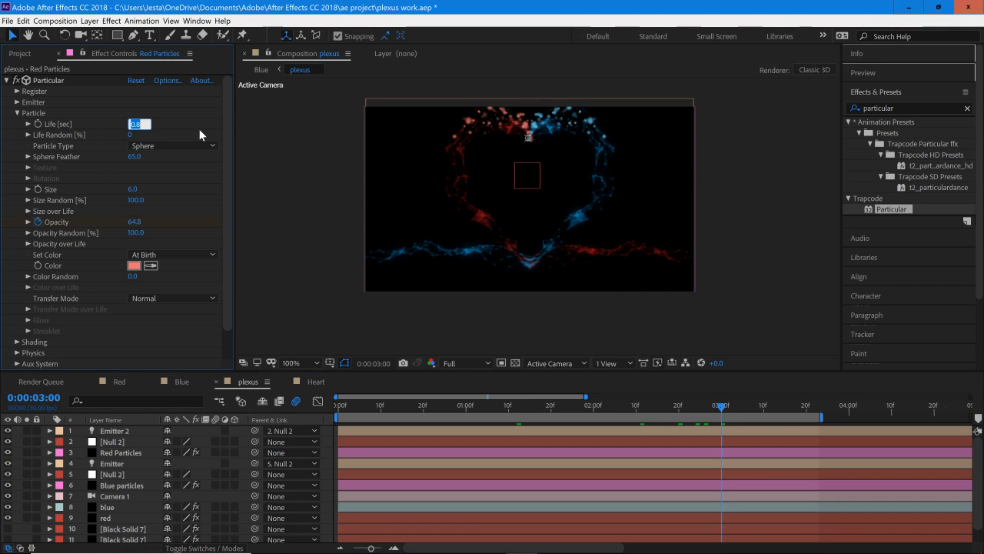
text(1.5)
key(Return)
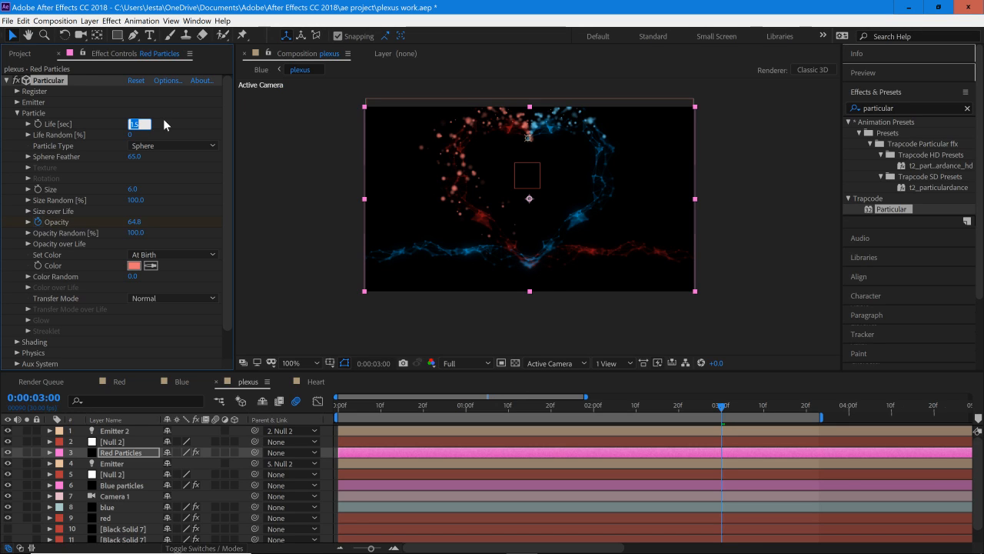
key(Return)
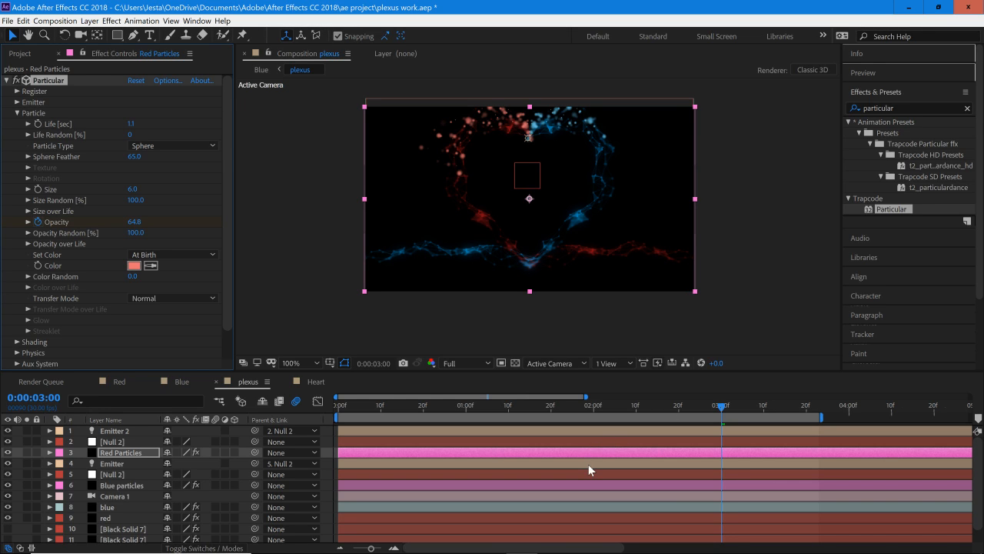
click(550, 406)
drag(522, 406, 644, 427)
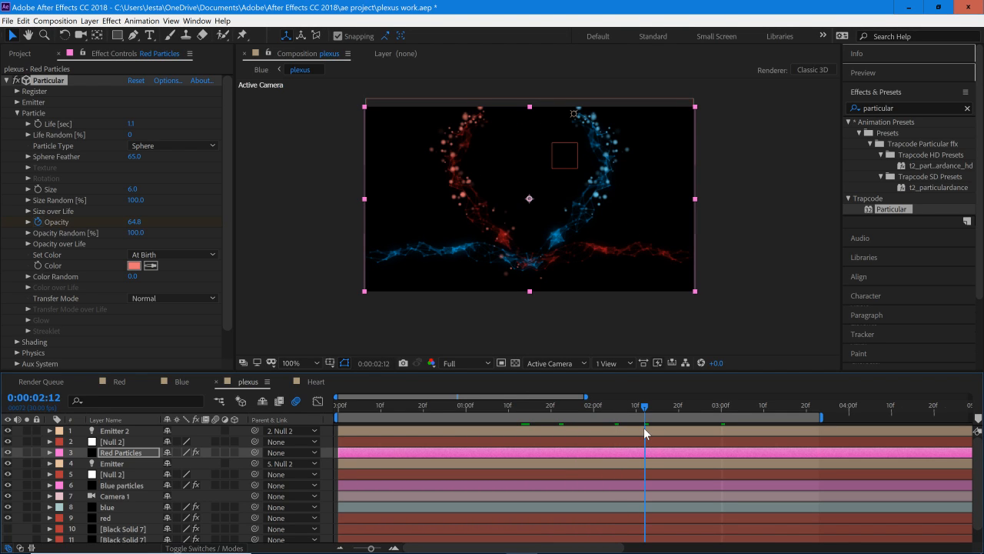
drag(643, 427, 673, 441)
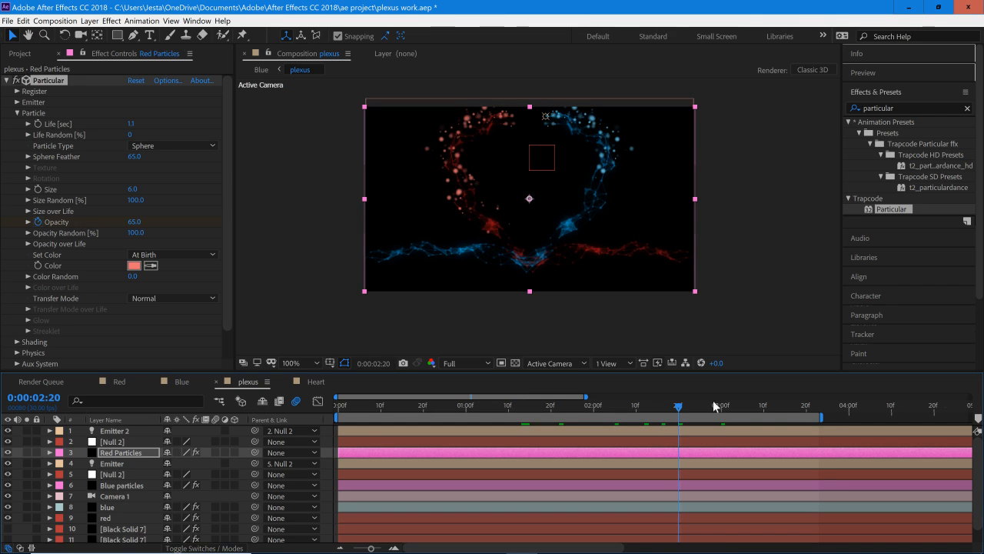
drag(749, 410, 797, 422)
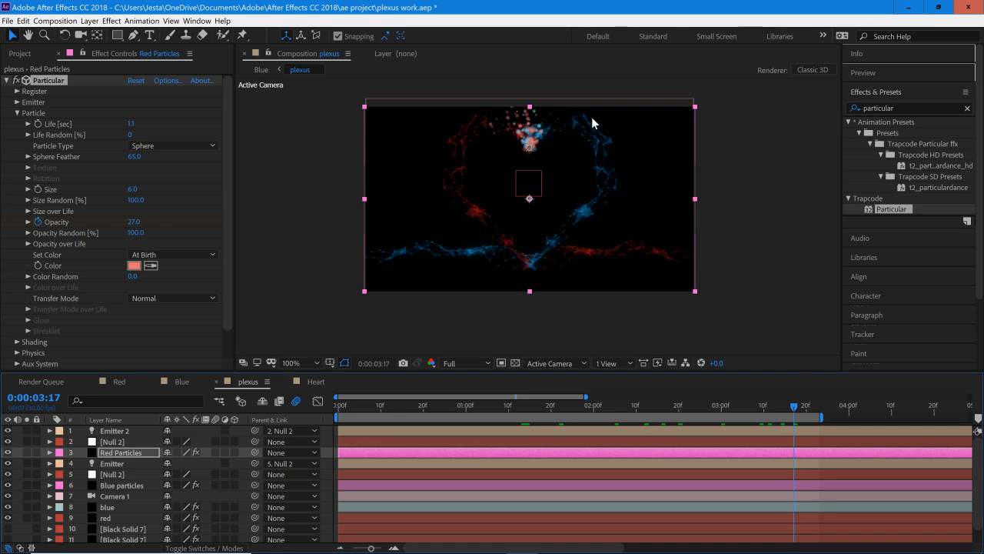
Step: Set the Red Particles layer's particle life back to 0.8 seconds and review the streams meeting at the heart's top
click(130, 124)
text(0.)
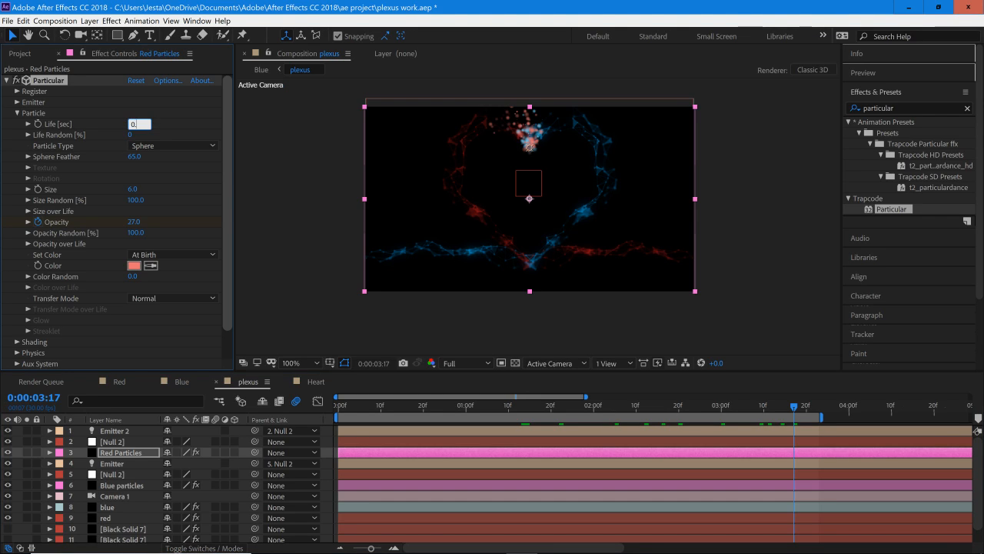
text(8)
key(Return)
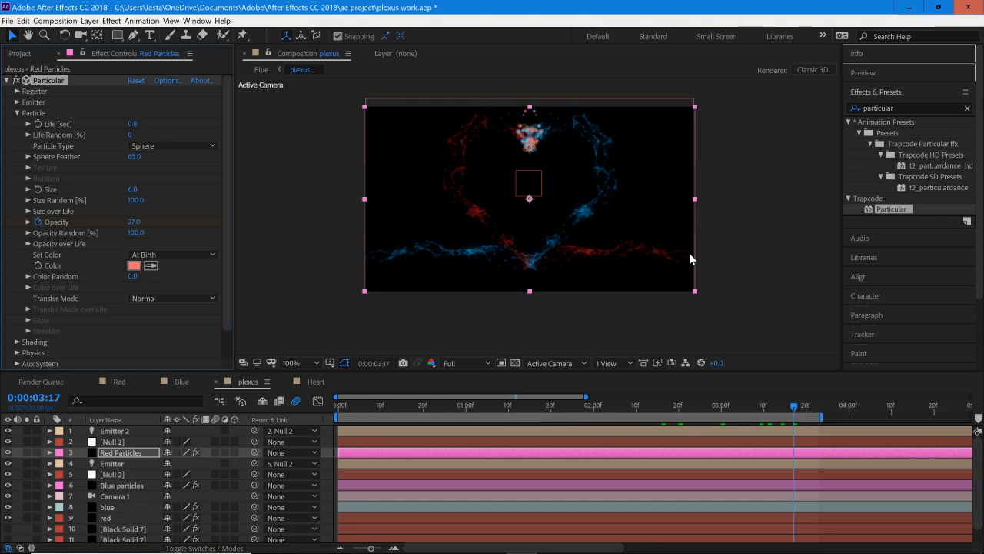
drag(776, 408, 781, 409)
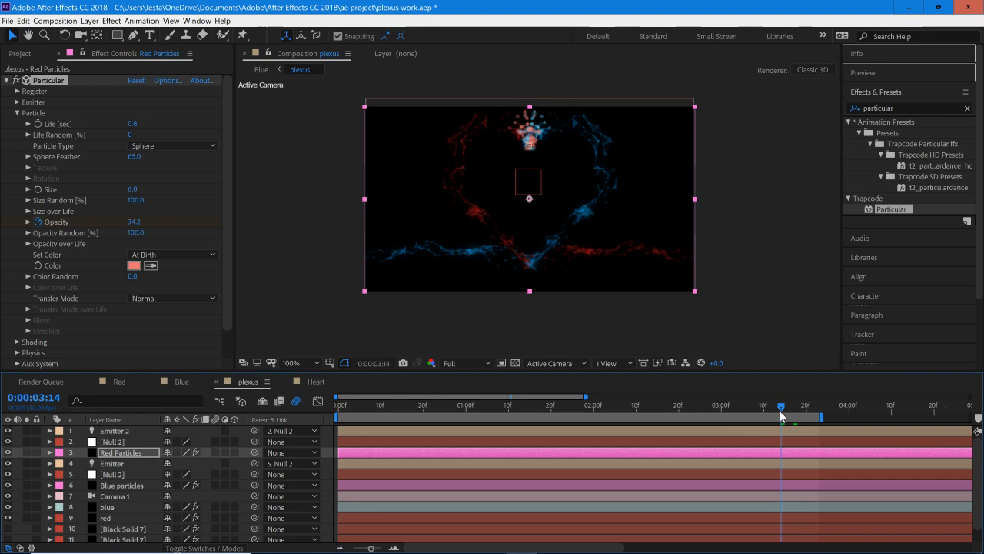
click(735, 416)
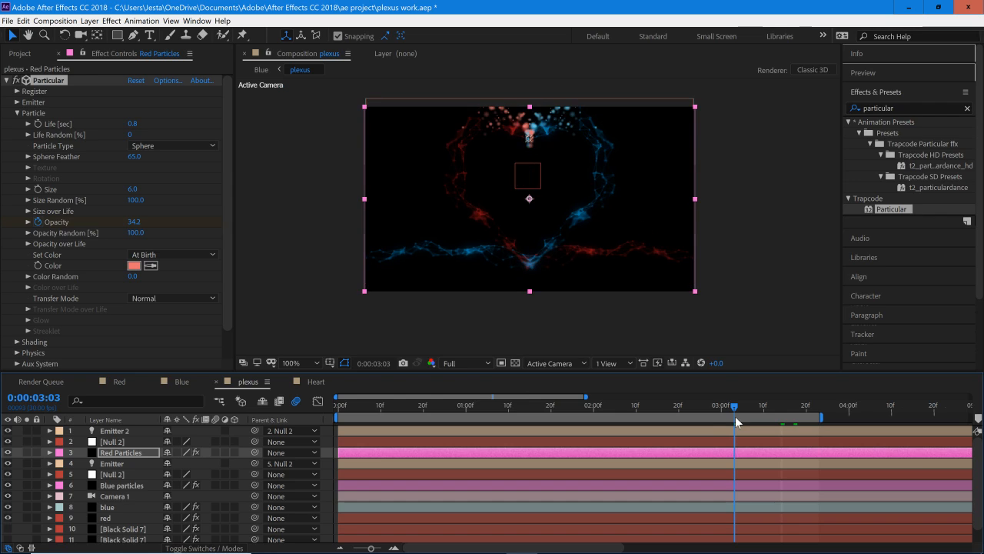
drag(736, 417, 749, 419)
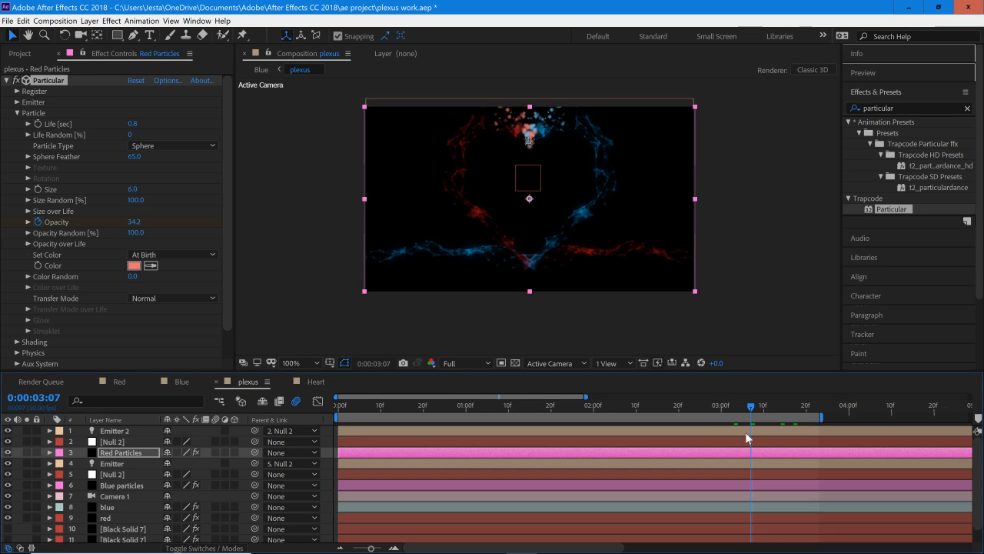
Step: Try lowering the Particular opacity keyframe at 0:00:03:23 on the Red Particles layer to 0
click(134, 454)
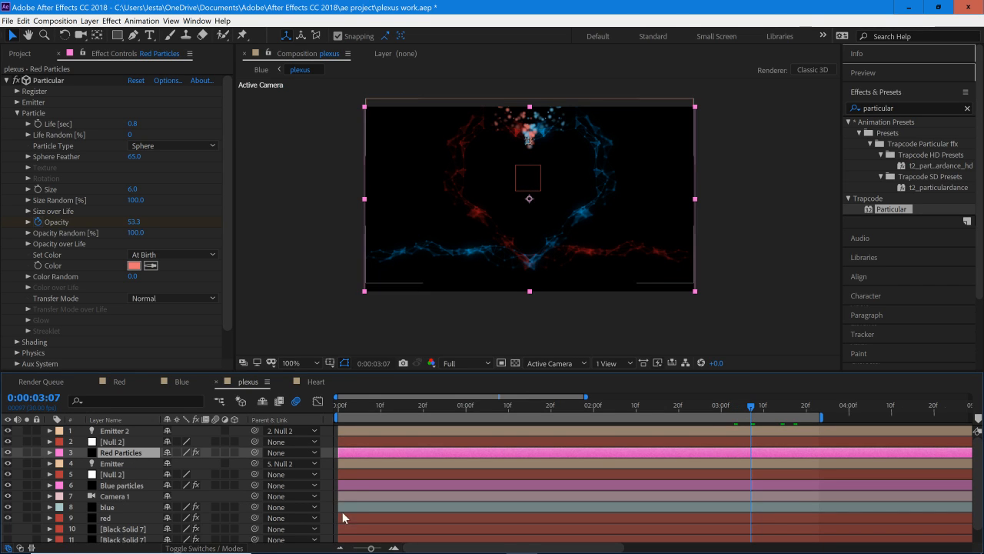
key(u)
drag(763, 409, 820, 428)
click(177, 473)
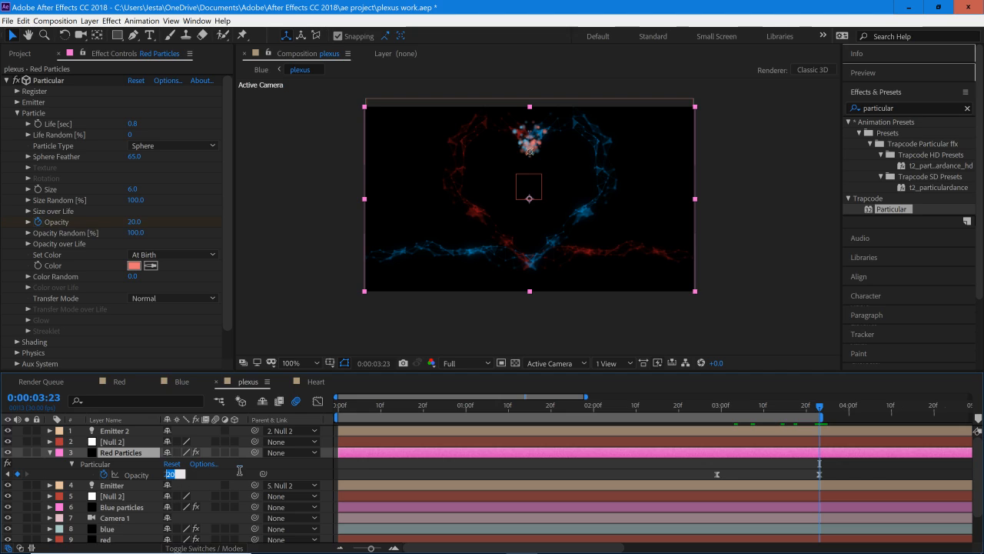
text(10)
key(Return)
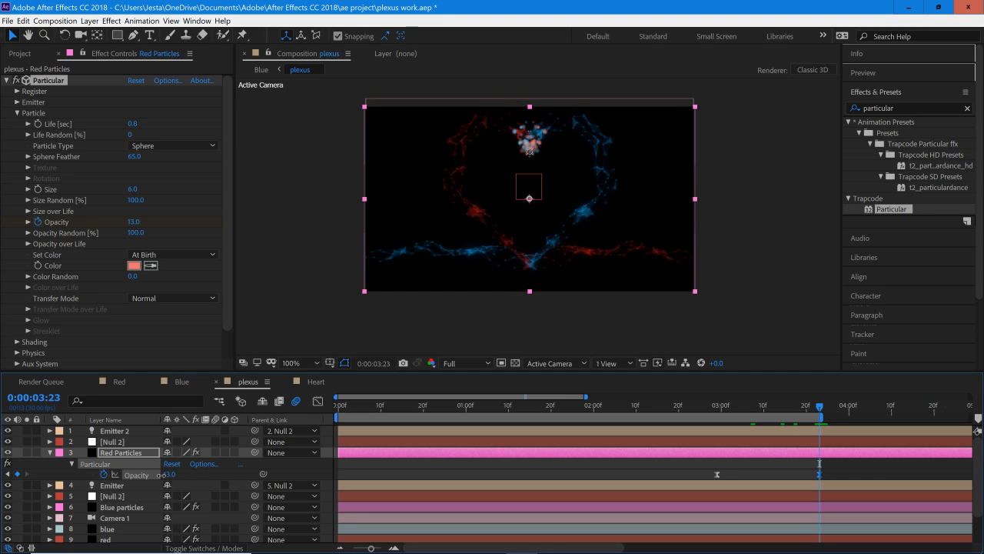
drag(160, 475, 154, 478)
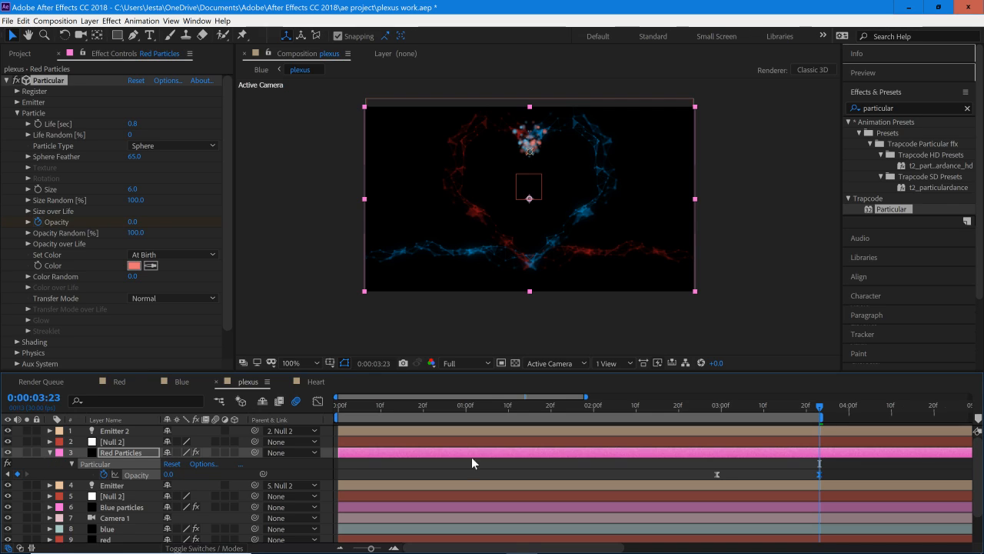
Step: Try a value of 0 for the Particular opacity keyframe at 0:00:03:23 on the Blue particles layer
scroll(978, 490, down, 1)
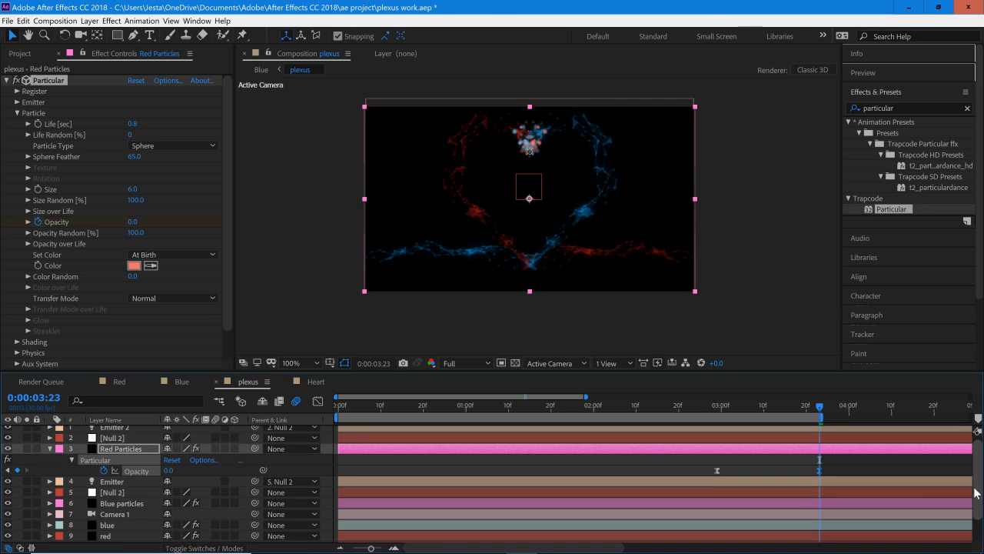
click(815, 505)
key(u)
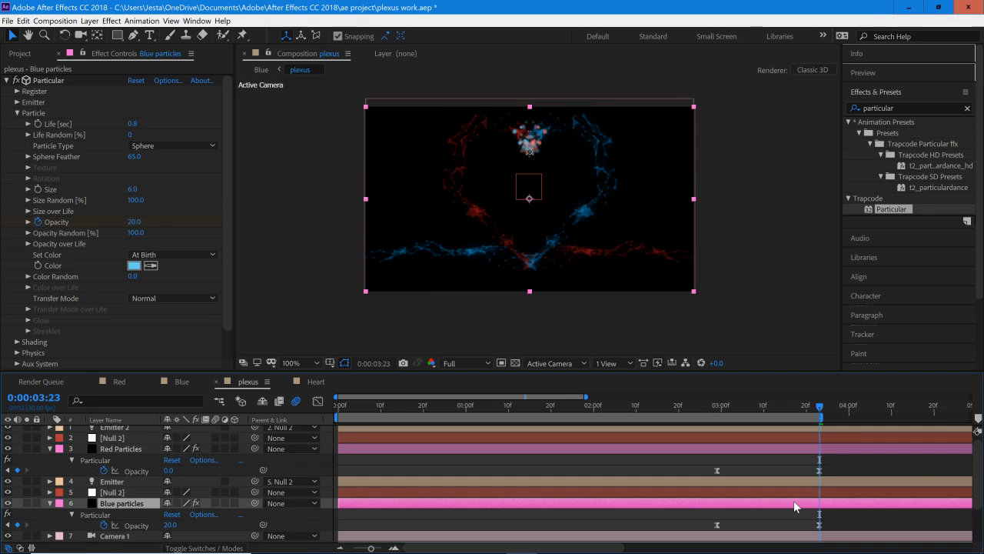
click(169, 525)
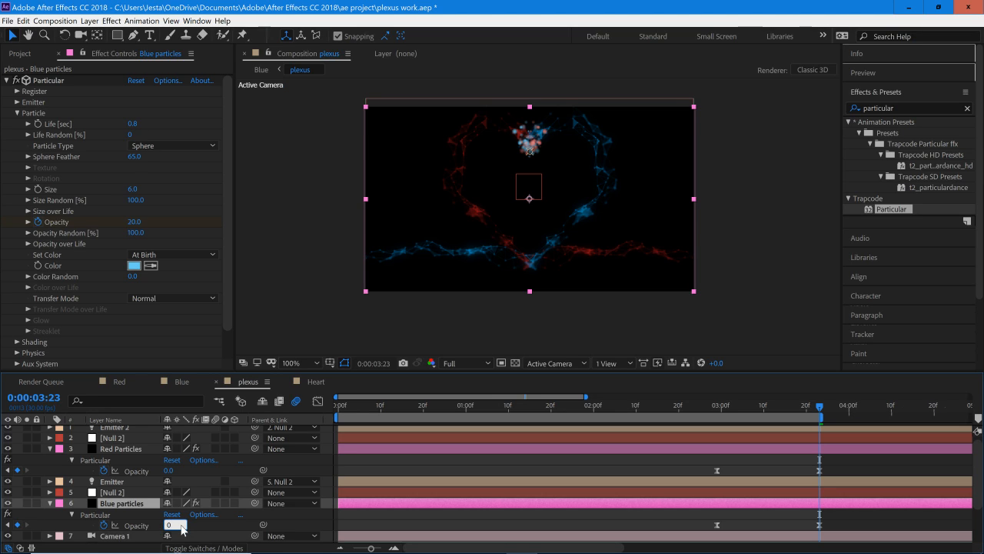
text(0)
key(Return)
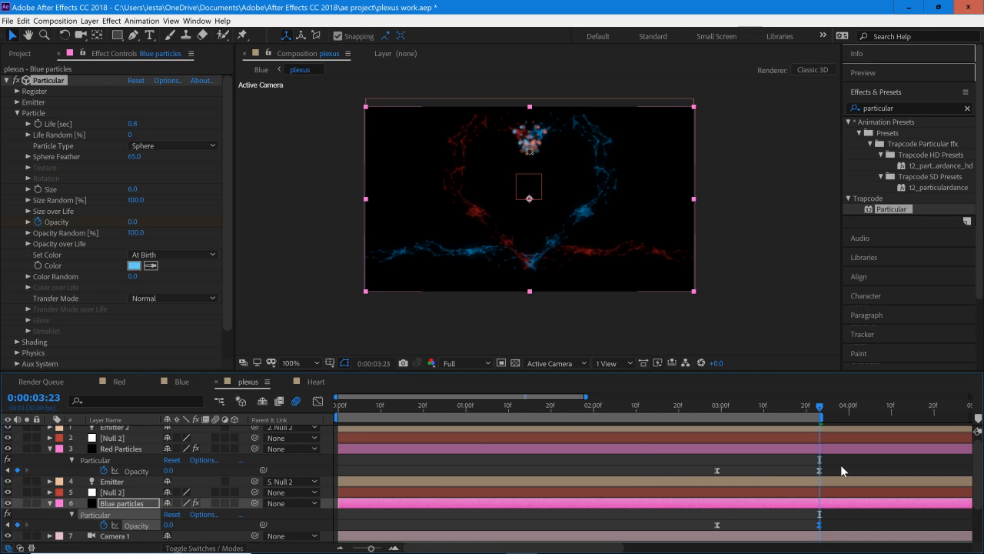
Step: Undo the Particular opacity changes at 0:00:03:23 on both particle layers and collapse their keyframed properties
drag(840, 465, 690, 475)
click(851, 525)
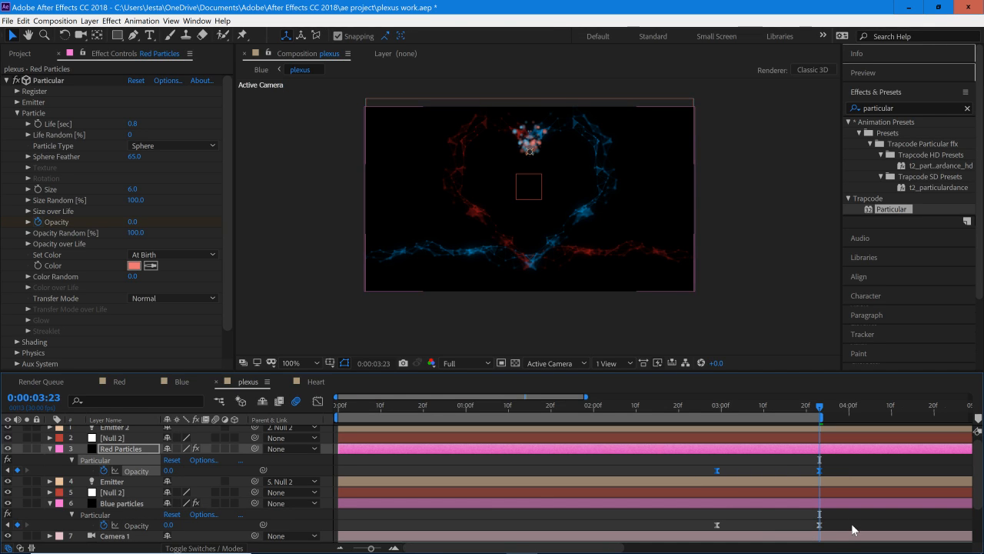
click(761, 448)
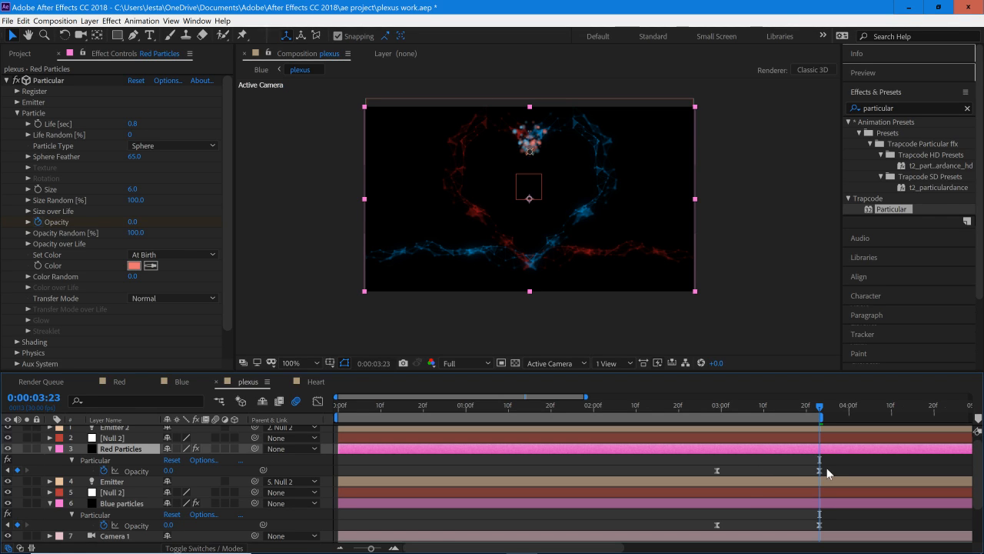
key(ctrl+v)
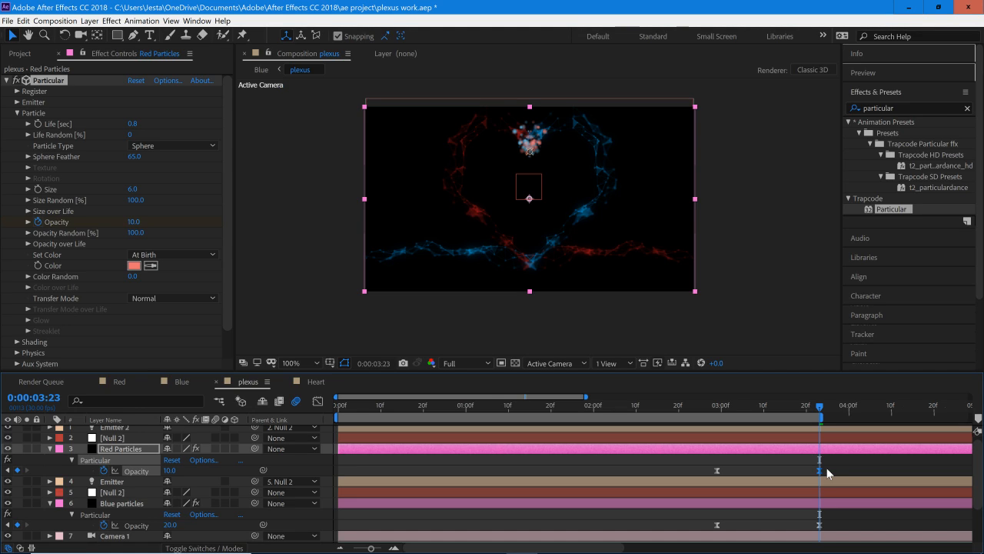
key(ctrl+z)
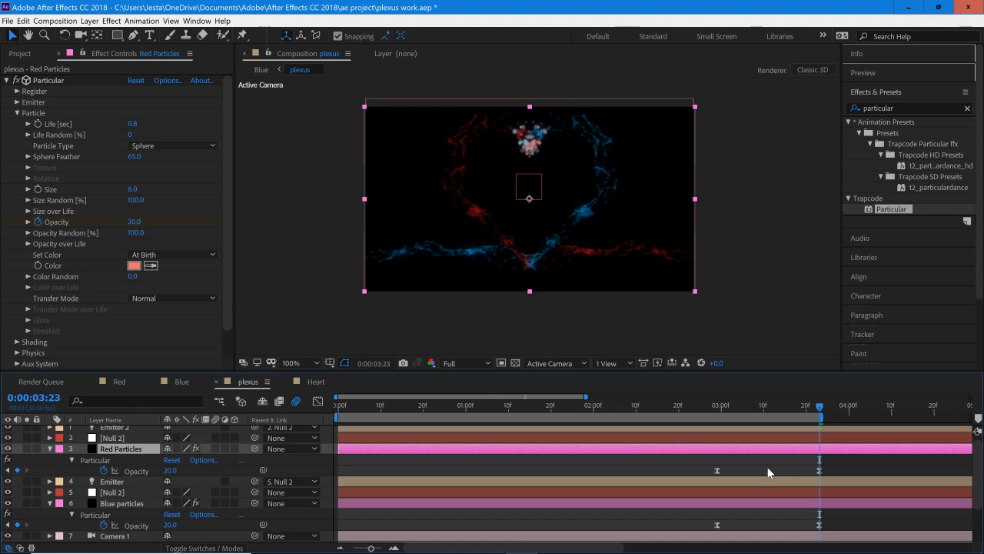
key(u)
click(767, 483)
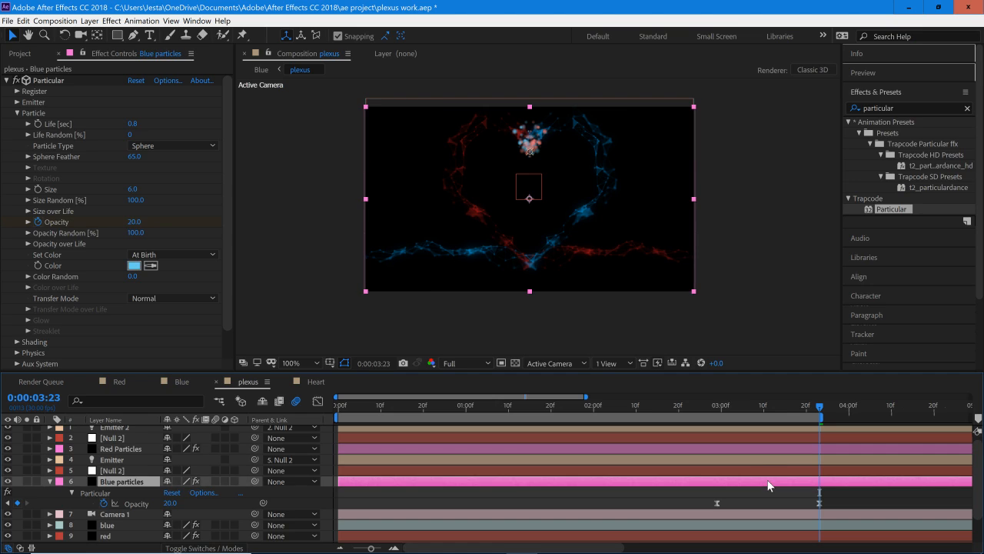
key(u)
Step: Keyframe the Red Particles layer's own opacity from 100% at 0:00:02:23 down to 10% at 0:00:03:23
click(758, 450)
key(t)
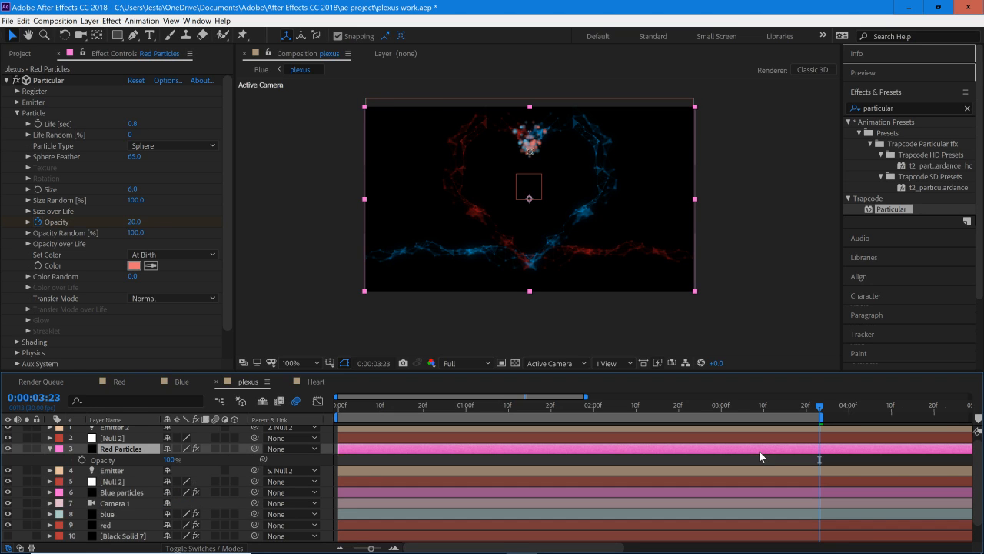
click(81, 460)
drag(173, 459, 82, 461)
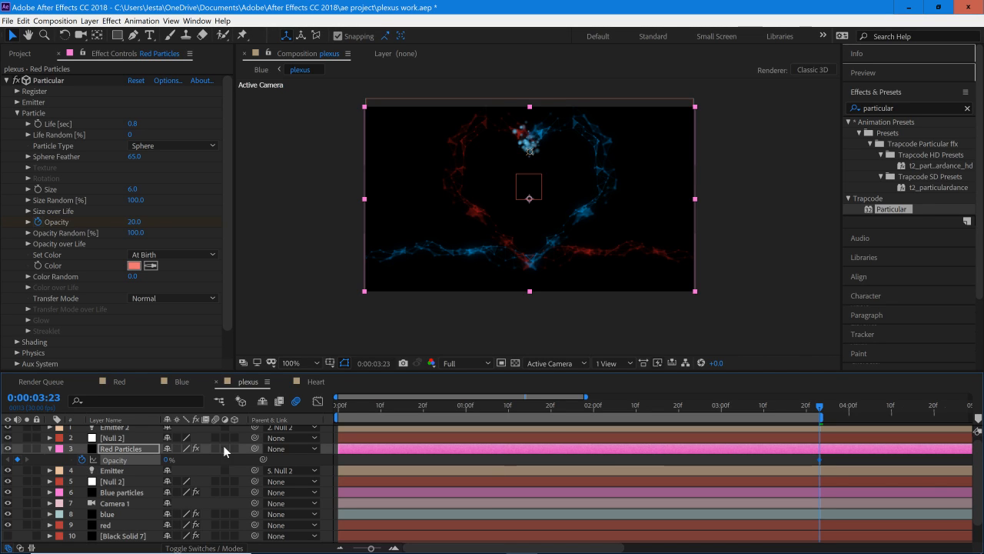
click(166, 460)
text(10)
click(695, 419)
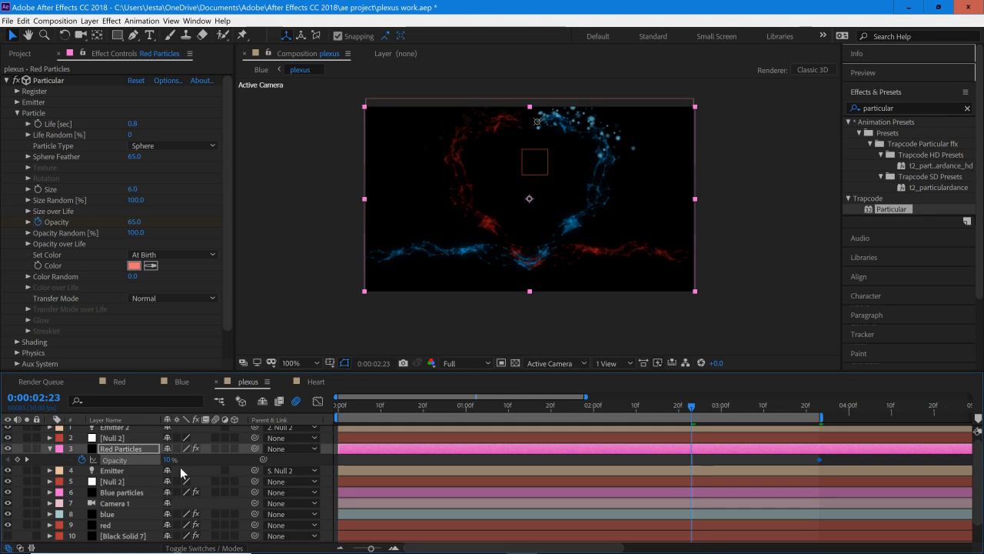
drag(168, 459, 287, 462)
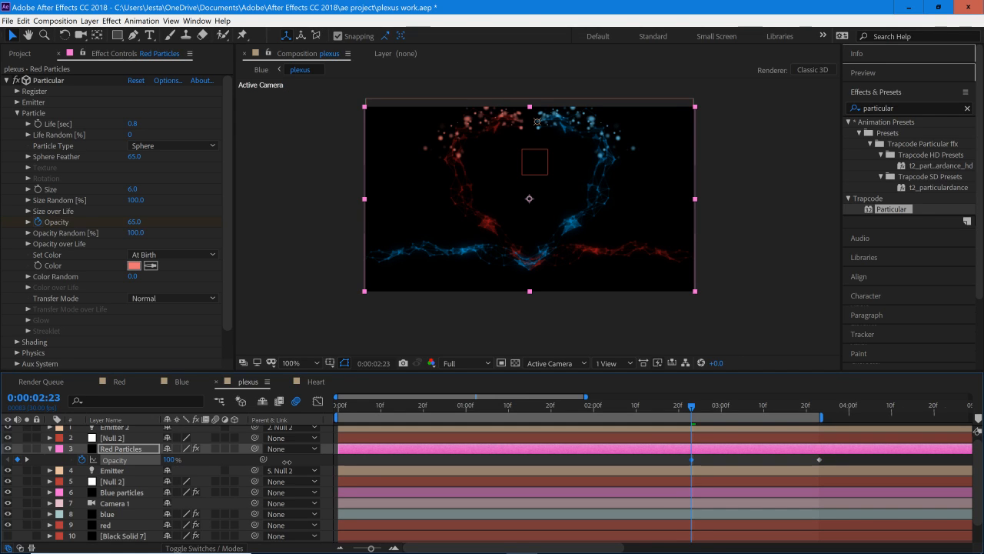
Step: Move the Red Particles layer's starting opacity keyframe to 0:00:03:01
drag(710, 407, 801, 420)
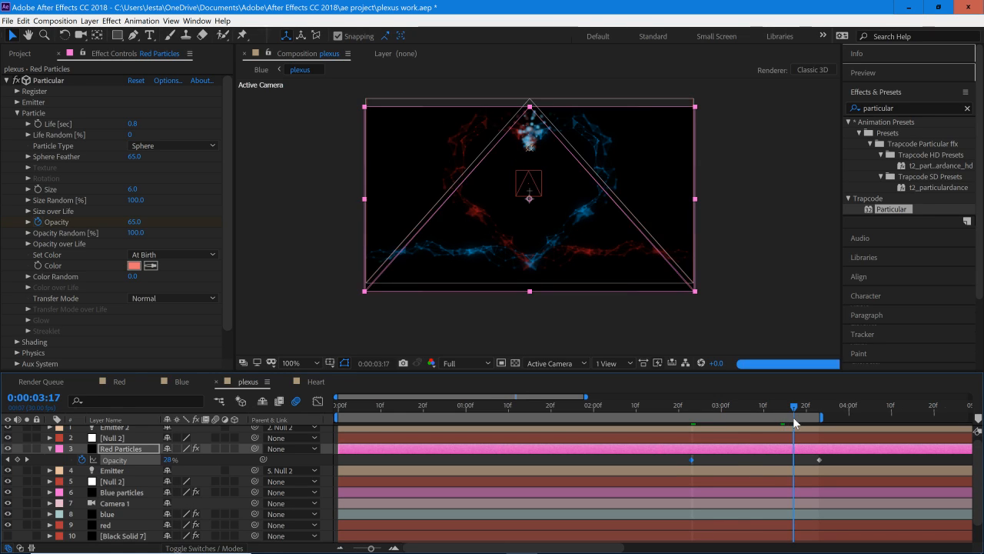
drag(692, 460, 726, 460)
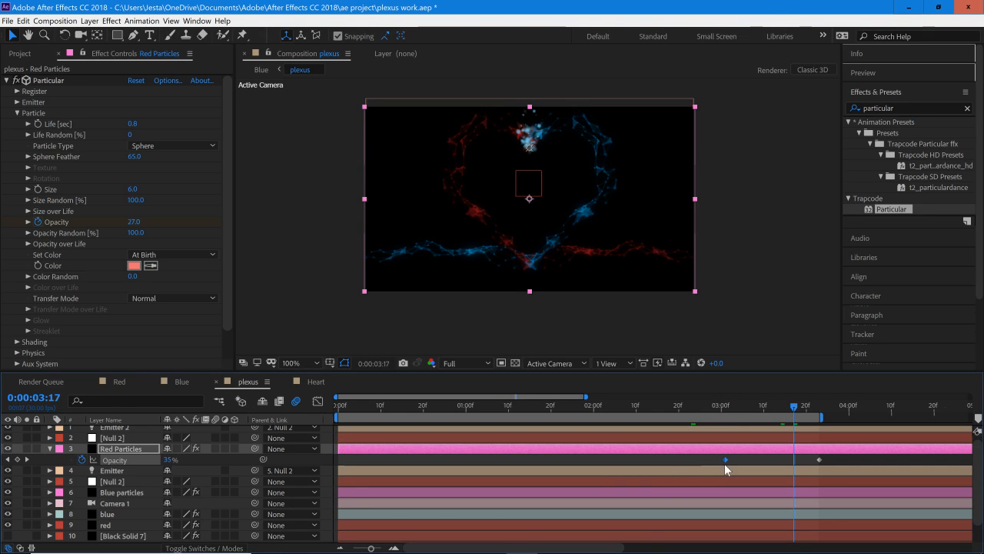
click(736, 406)
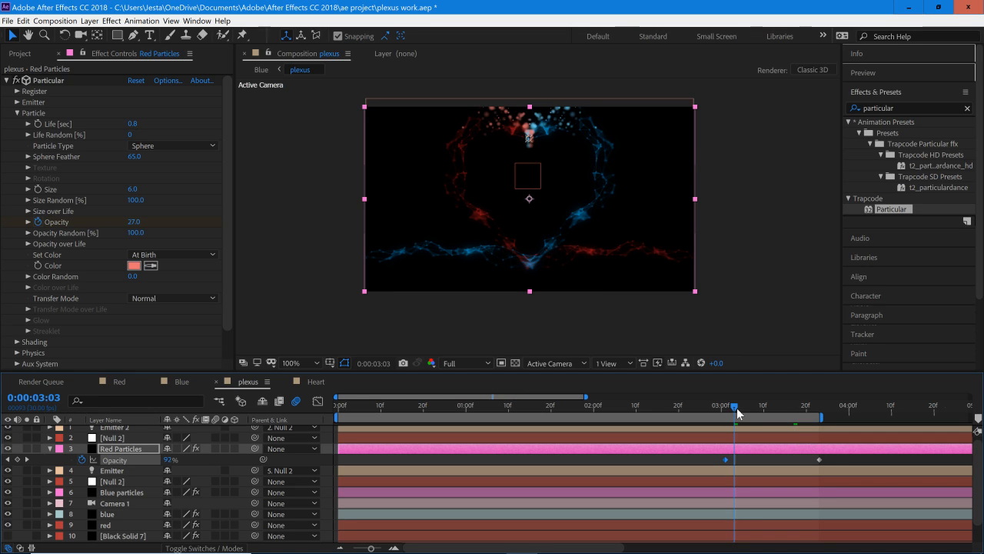
Step: Apply Easy Ease to both of the Red Particles layer's own opacity keyframes
drag(736, 410, 705, 464)
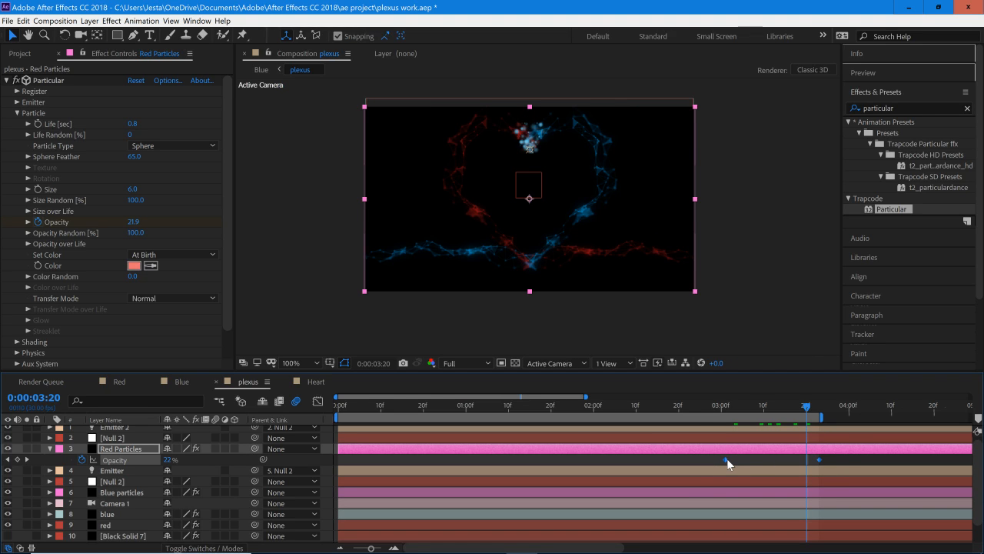
right_click(728, 459)
mouse_move(769, 452)
click(577, 387)
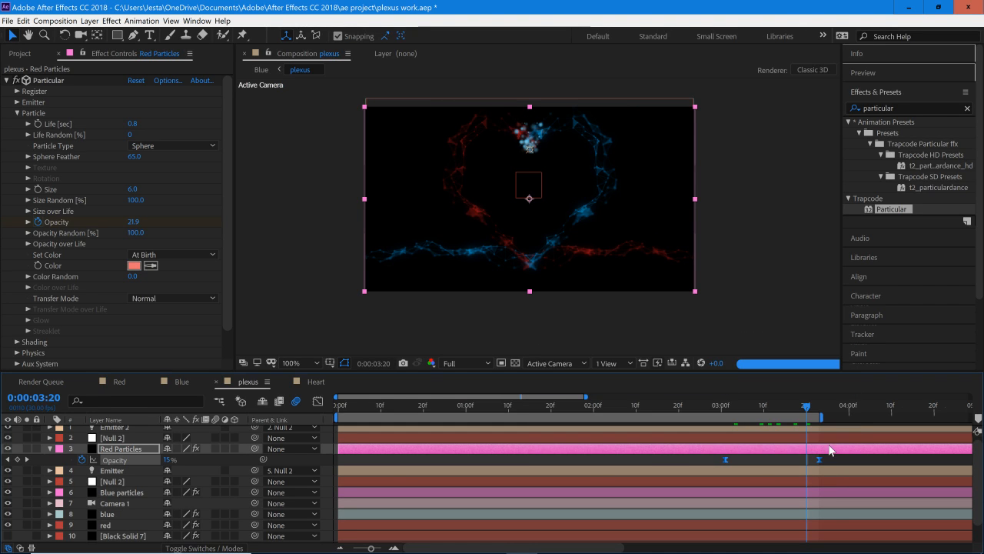
Step: Copy the Red Particles layer's two eased opacity keyframes onto the Blue particles layer, starting at 0:00:03:01
click(838, 462)
drag(834, 457, 711, 468)
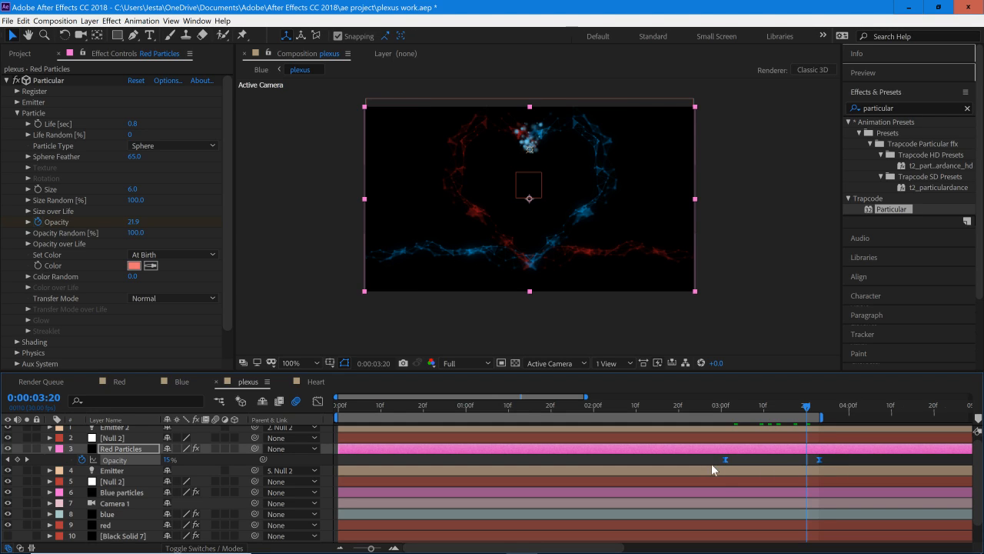
click(722, 408)
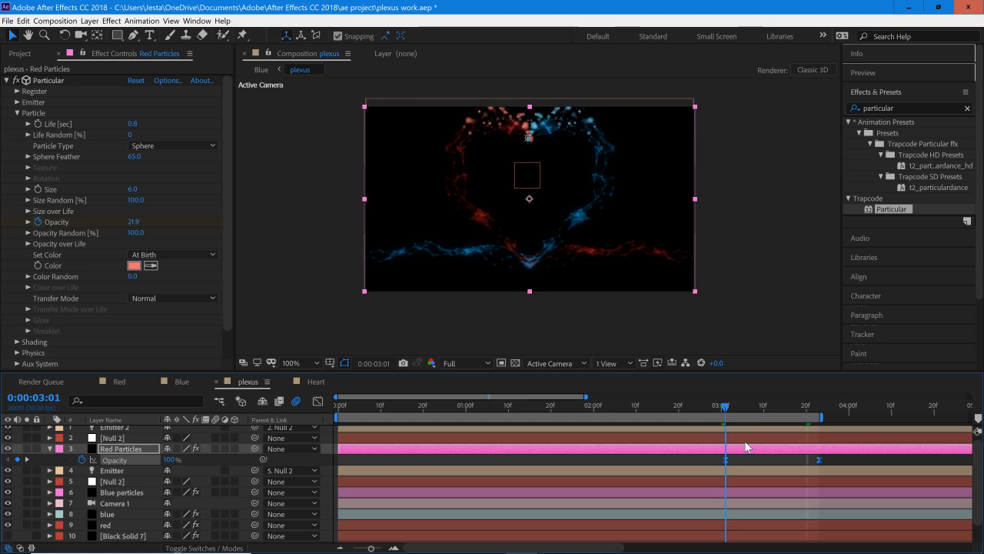
click(722, 493)
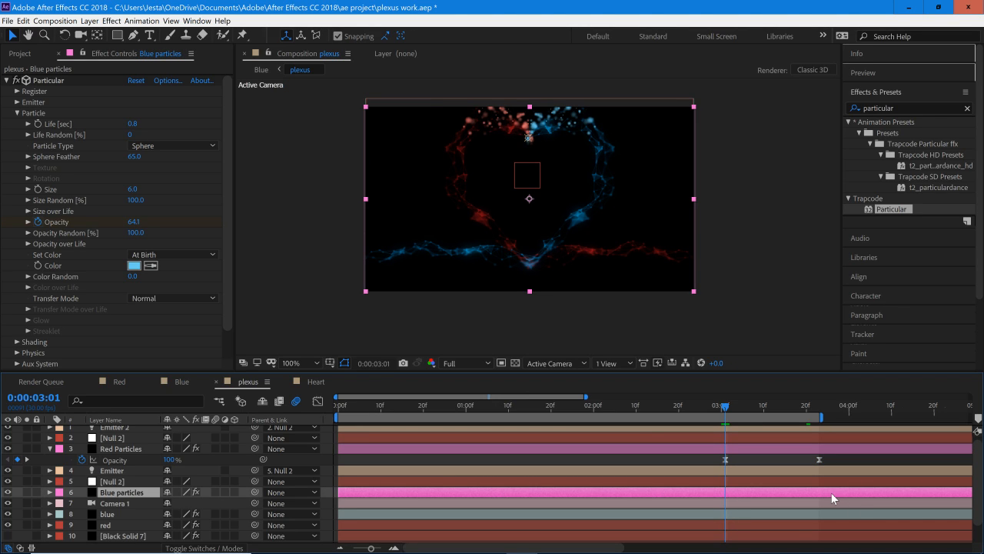
key(Return)
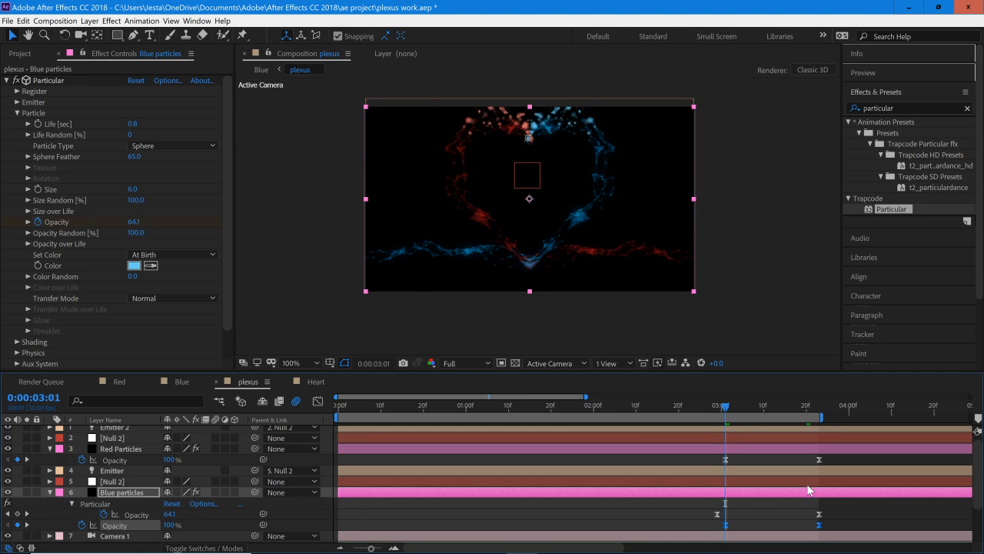
Step: Preview the fade and move the starting layer opacity keyframe of both Red Particles and Blue particles to 0:00:02:19
drag(742, 409, 806, 423)
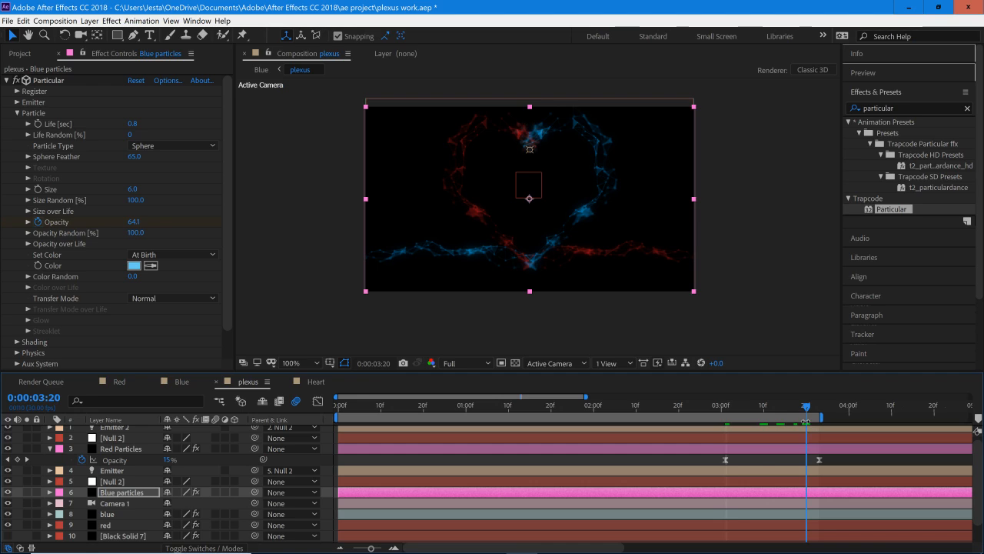
key(space)
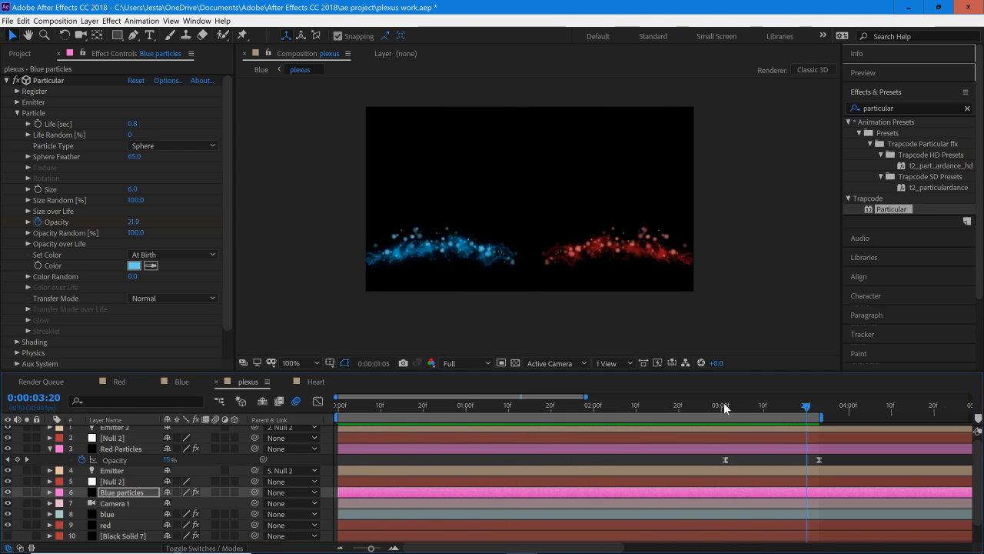
drag(726, 401, 766, 422)
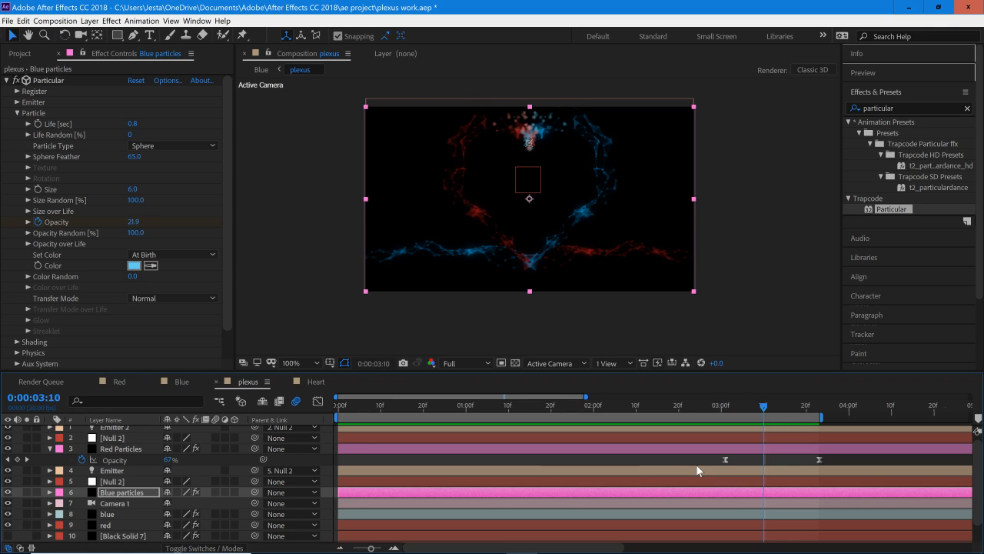
drag(723, 459, 673, 471)
click(682, 493)
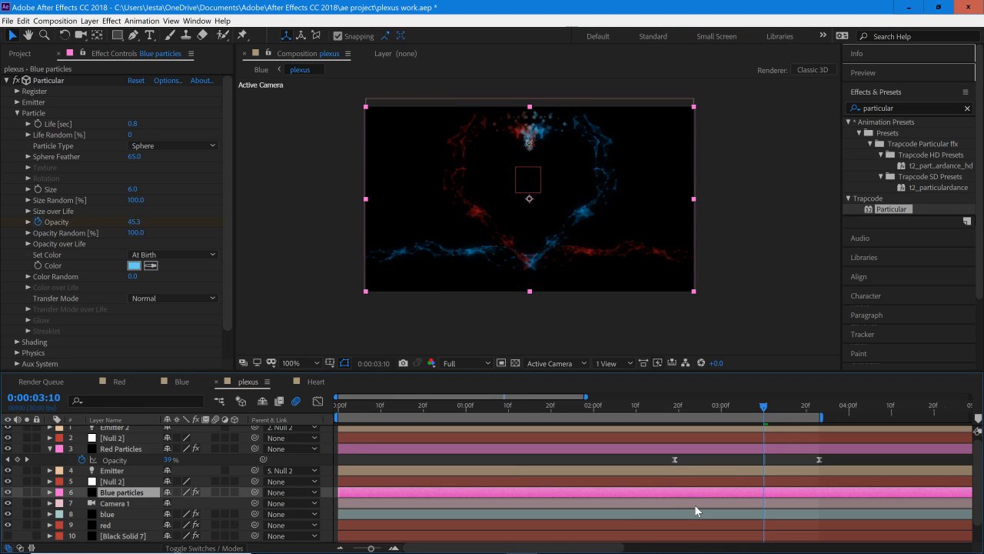
key(u)
drag(725, 525, 672, 526)
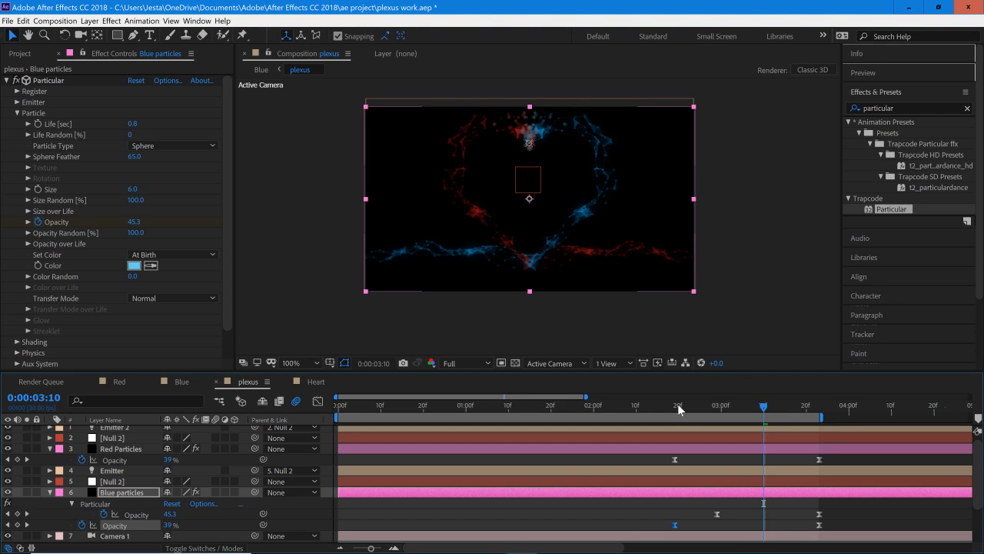
click(676, 409)
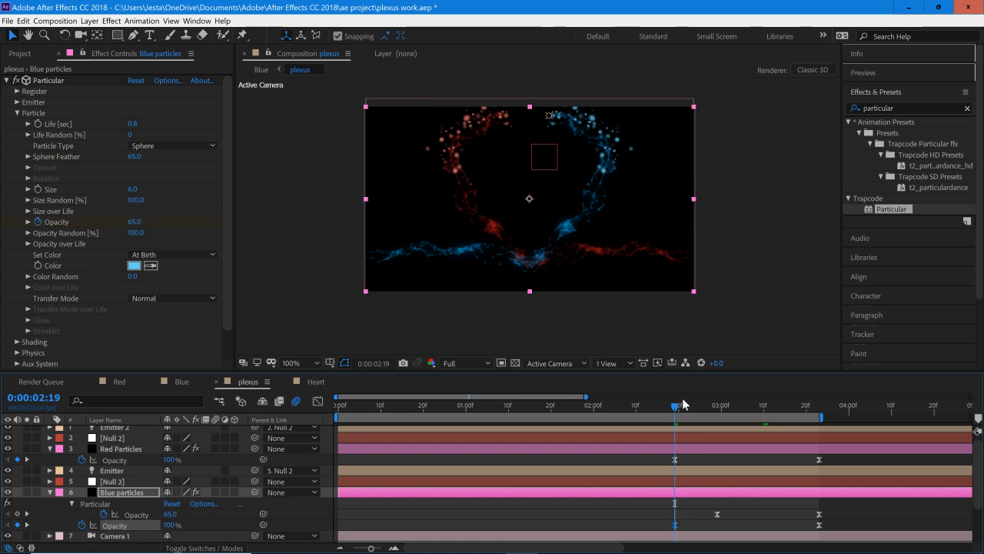
Step: Move the ending layer opacity keyframe of both Blue particles and Red Particles to 0:00:03:19
key(u)
click(696, 448)
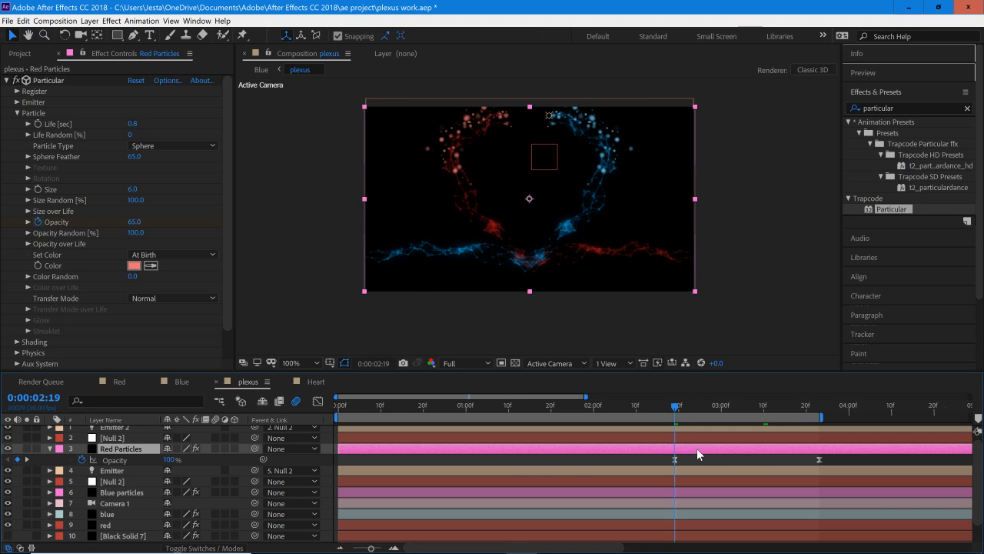
key(u)
click(728, 409)
drag(734, 418, 767, 427)
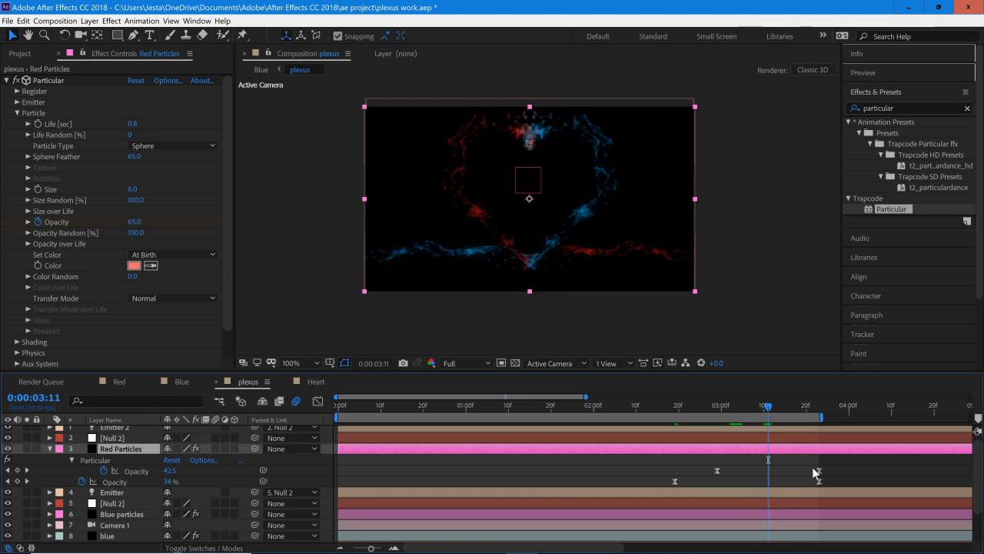
click(772, 516)
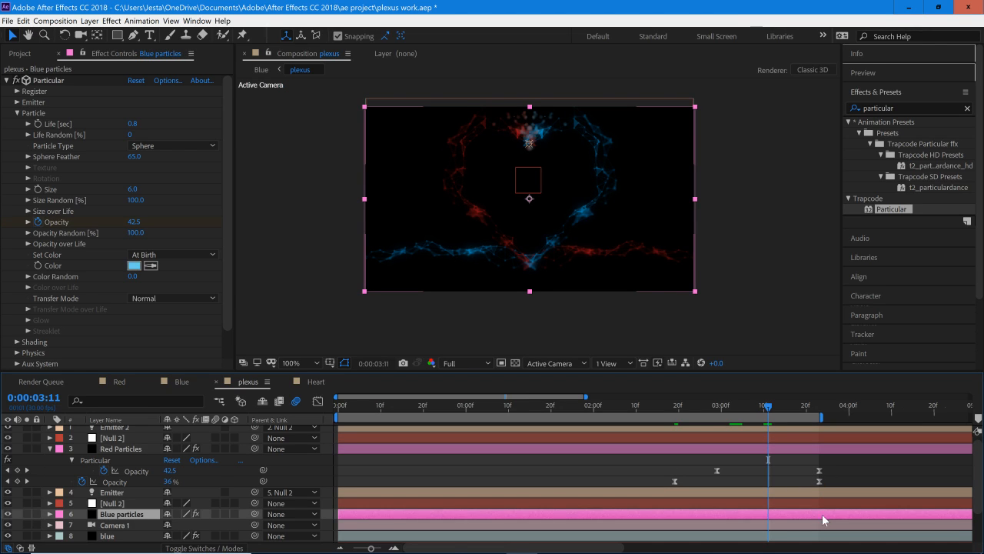
key(u)
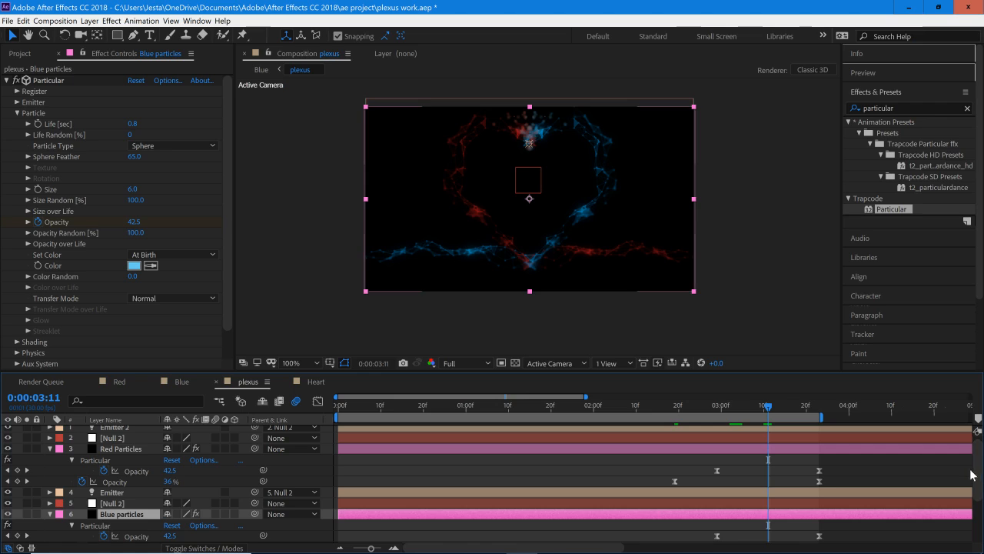
scroll(981, 486, down, 2)
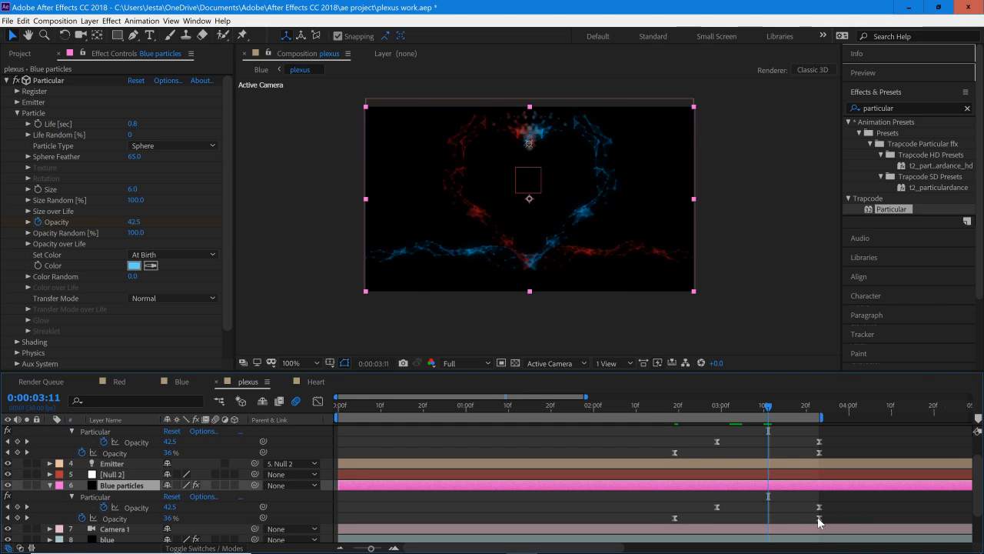
drag(819, 518, 802, 519)
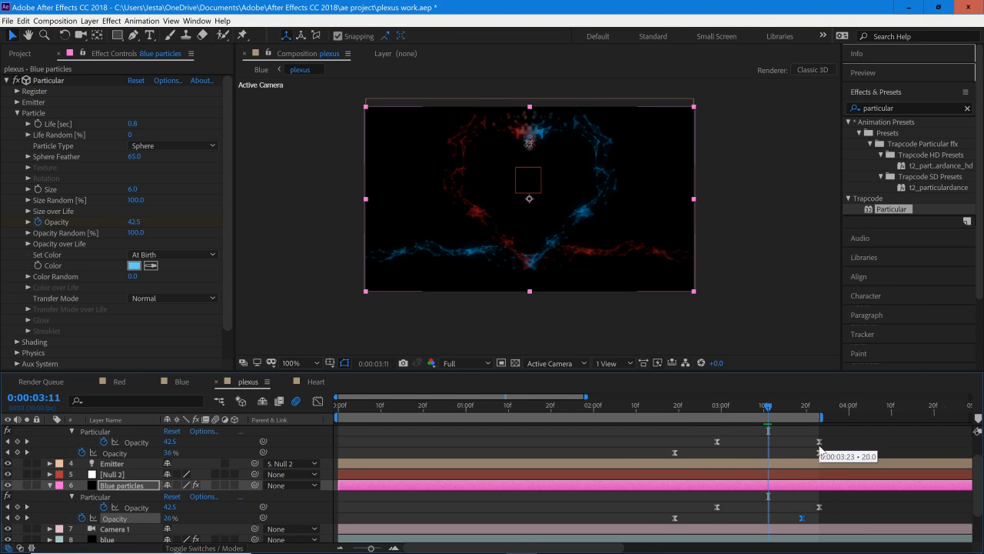
drag(818, 452, 807, 455)
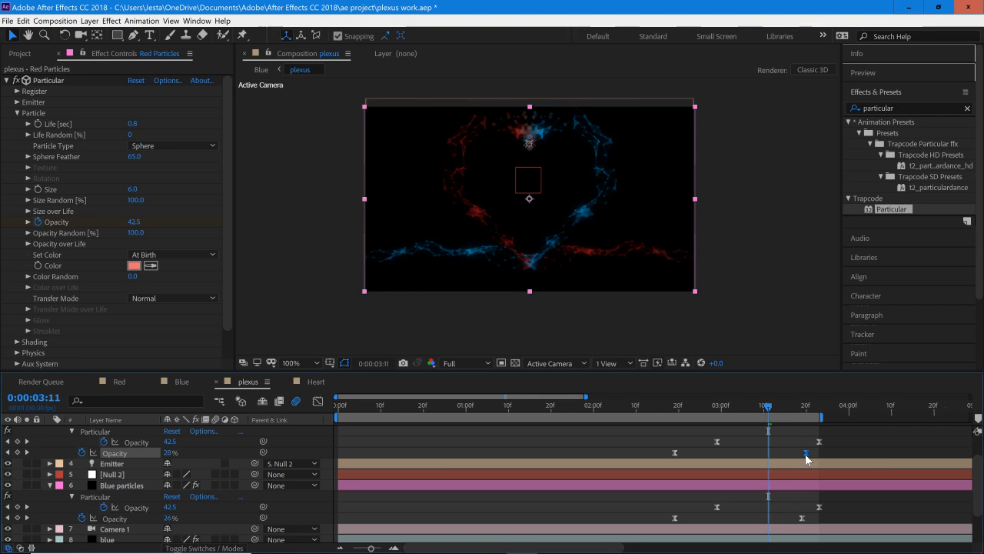
drag(805, 454, 804, 454)
Step: Add layer opacity keyframes of 100% at 0:00:00:00 and 0:00:01:01 on the Red Particles layer
drag(792, 407, 335, 433)
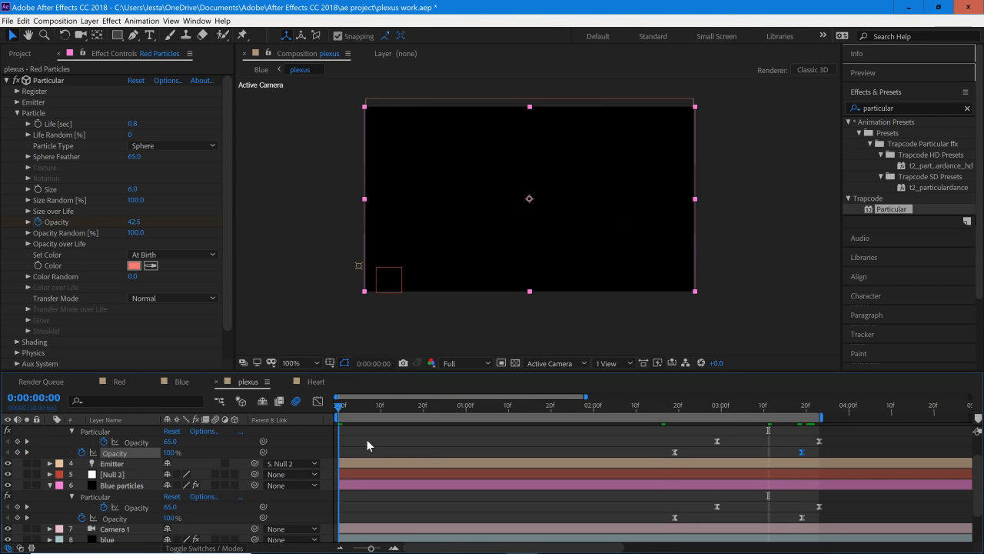
scroll(424, 457, up, 1)
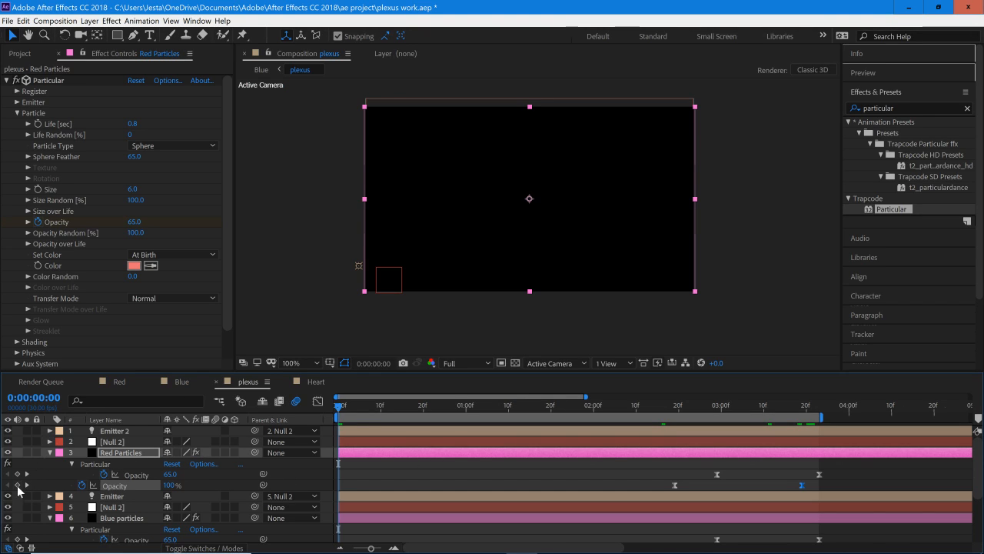
key(space)
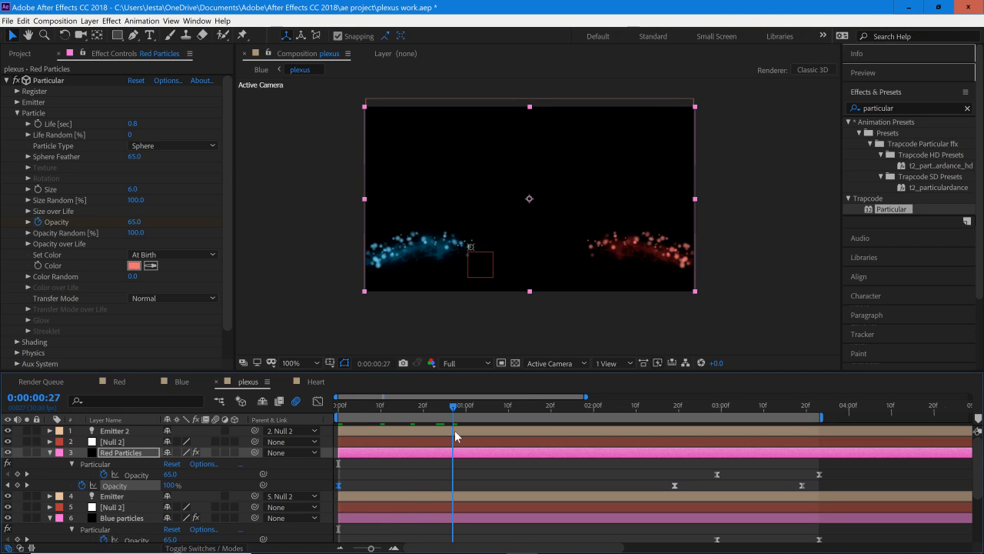
drag(454, 430, 482, 433)
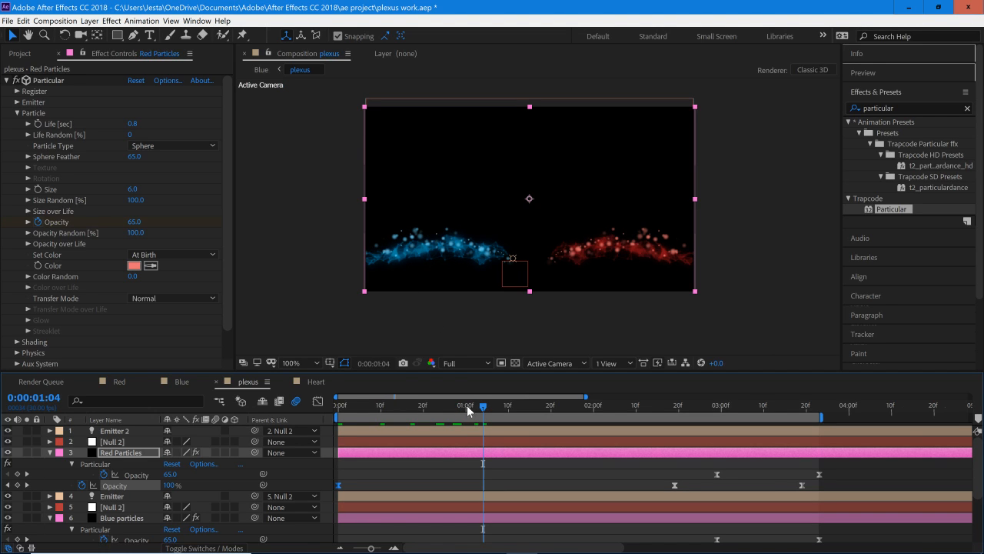
click(468, 410)
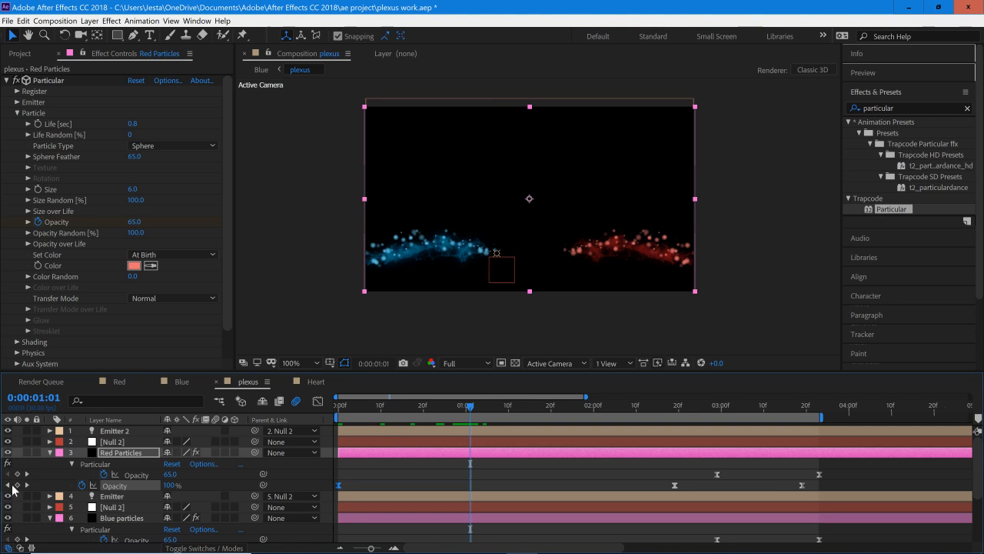
Step: Set the Red Particles layer's opacity keyframe at 0:00:00:00 to 25%, after trying 50%
drag(469, 406, 307, 418)
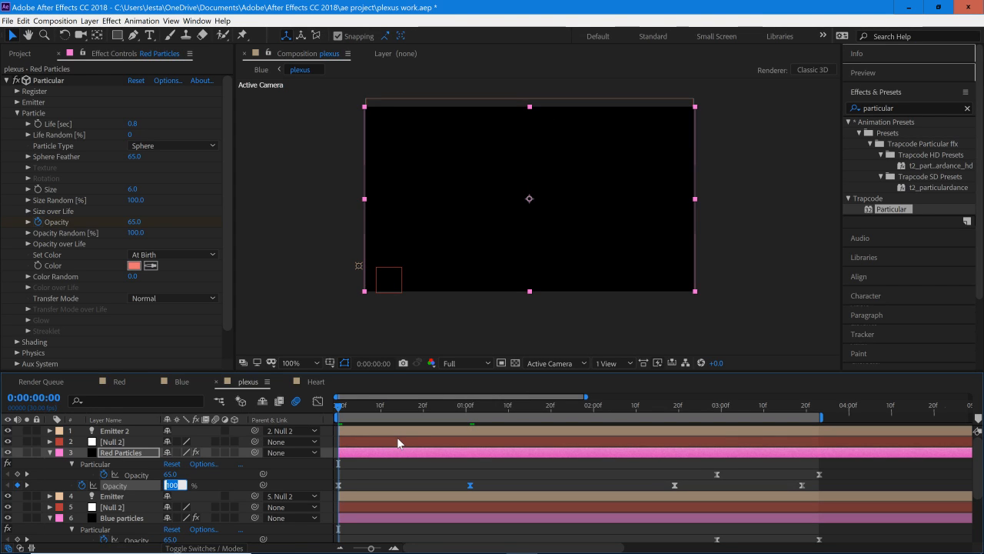
key(Return)
drag(355, 406, 331, 453)
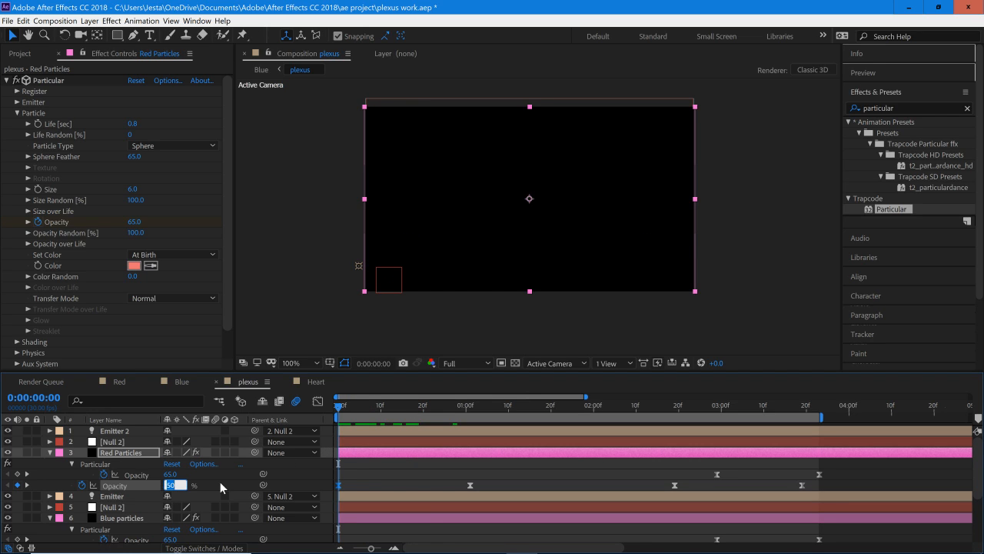
text(25)
key(Return)
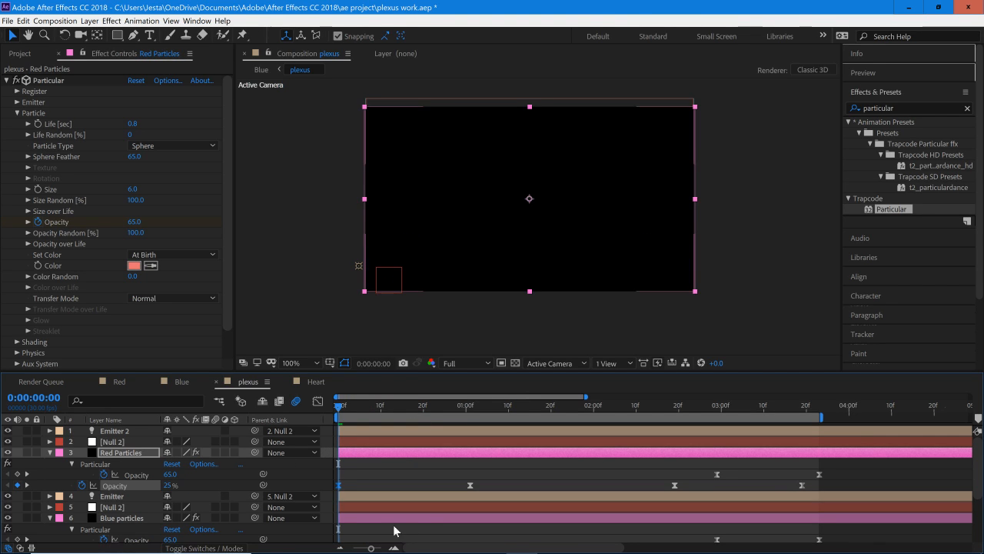
Step: Copy the Red Particles layer's first two opacity keyframes onto the Blue particles layer at 0:00:00:00 and preview the fade-in
click(387, 517)
drag(499, 478, 332, 489)
click(372, 518)
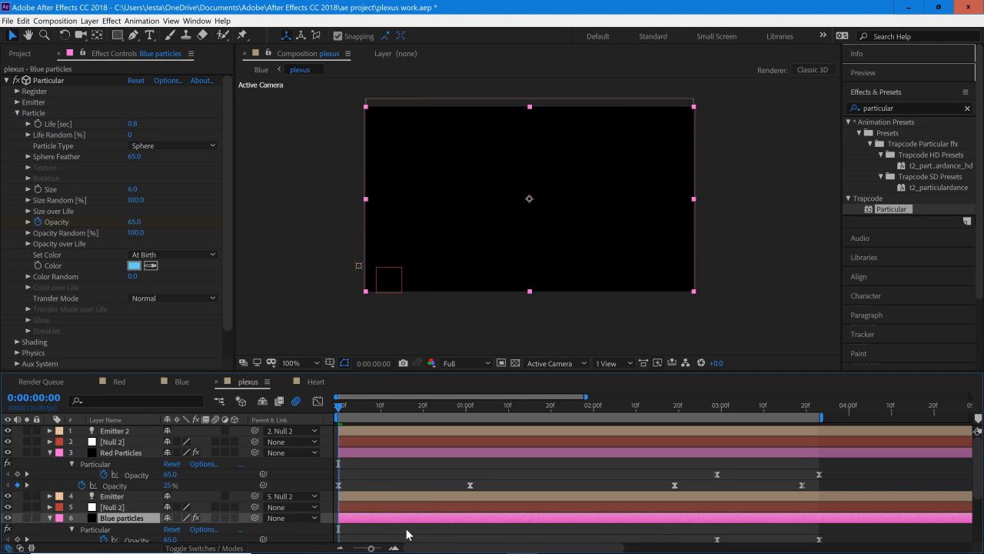
key(space)
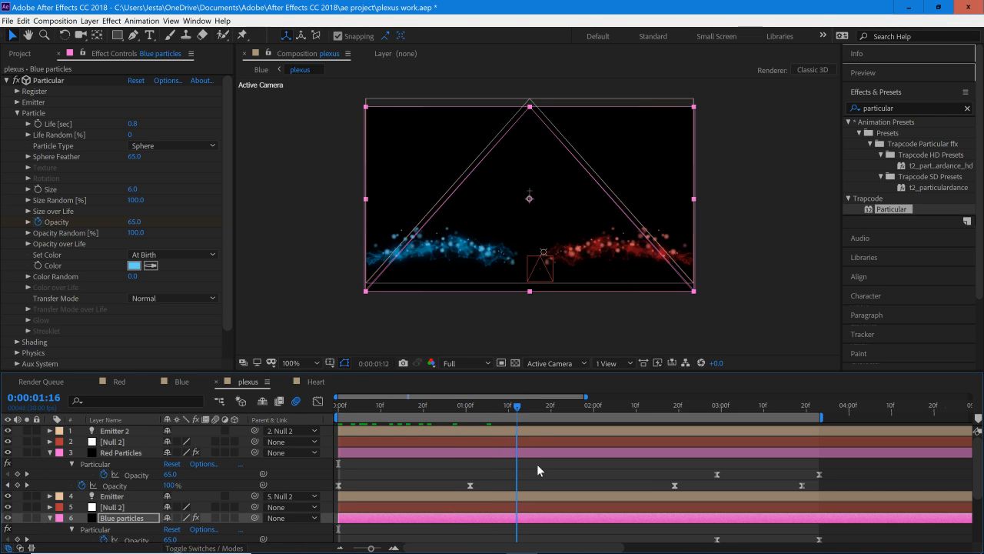
Step: Save the project and preview the plexus composition through the fade at the heart's top
click(5, 18)
click(34, 116)
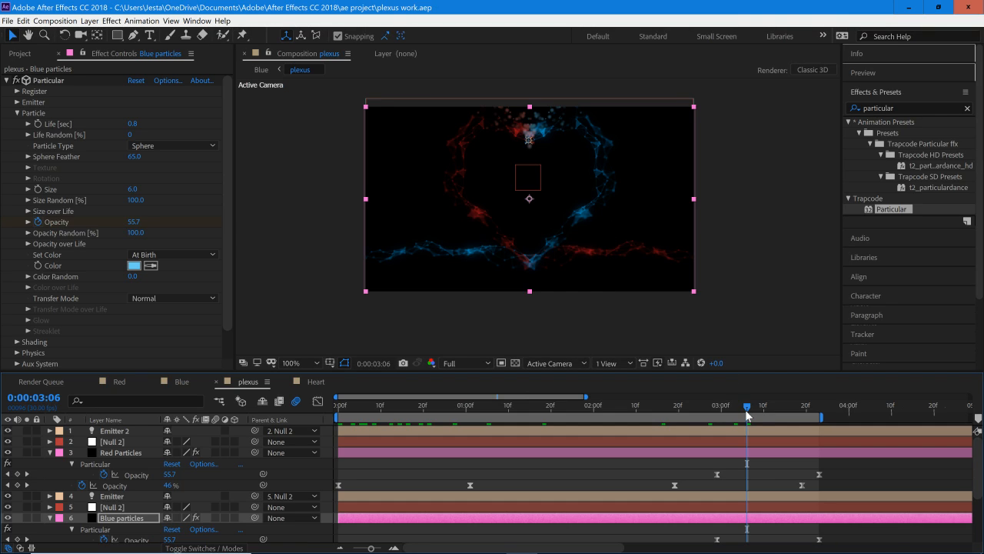
mouse_move(750, 413)
mouse_down()
mouse_move(791, 420)
mouse_move(759, 419)
mouse_up()
key(space)
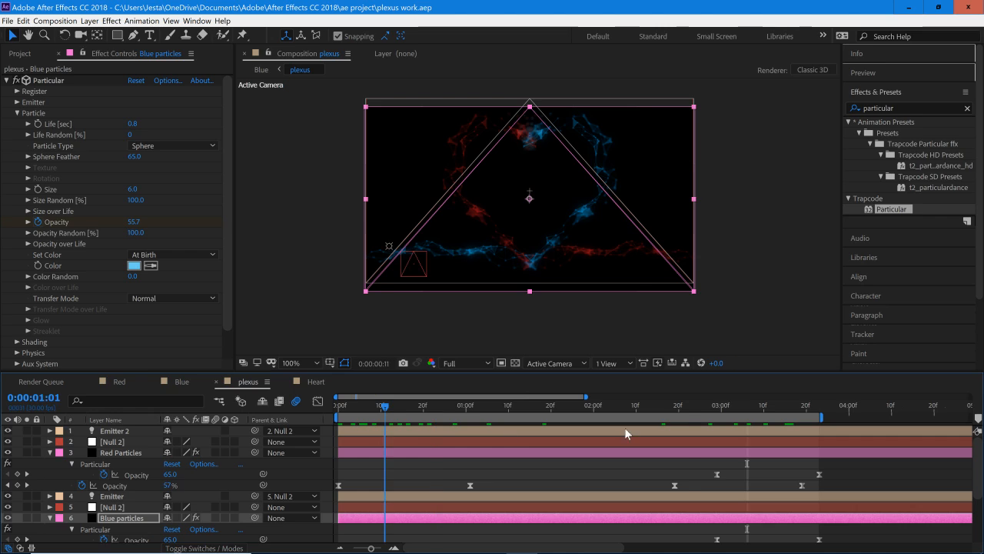
click(795, 419)
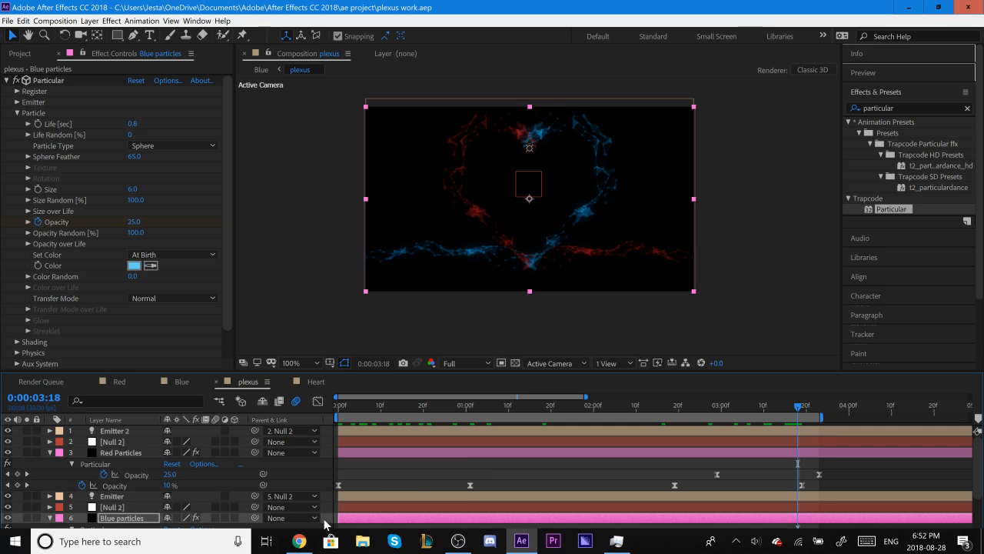
Step: Switch to Chrome to check the YouTube live streaming dashboard
click(300, 538)
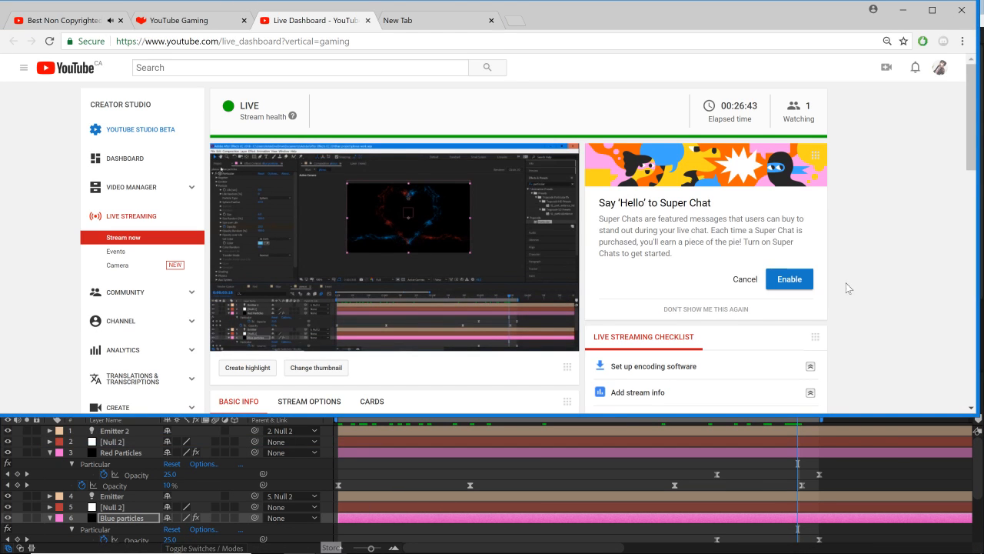
Step: Switch to Chrome and bring up the live chat on the YouTube live dashboard
click(978, 178)
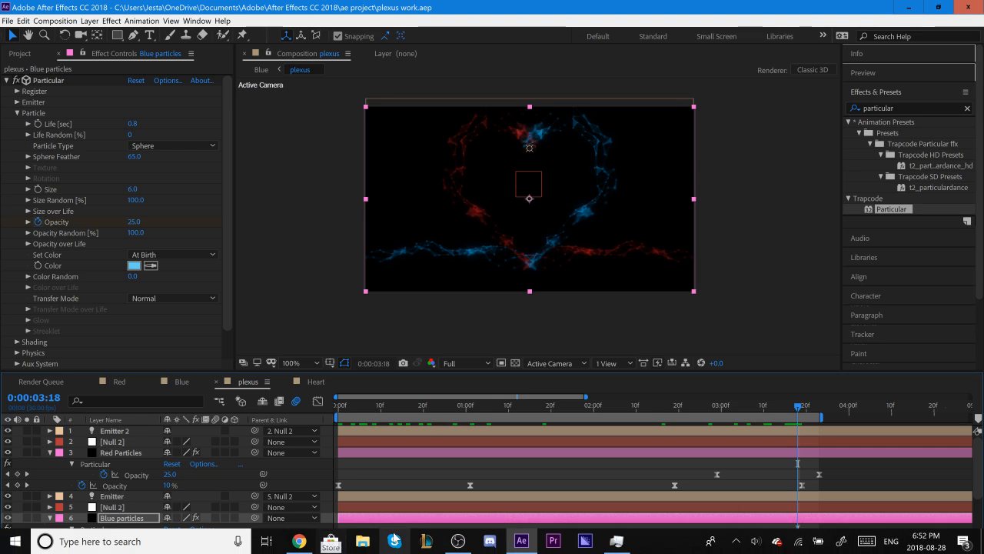
click(299, 545)
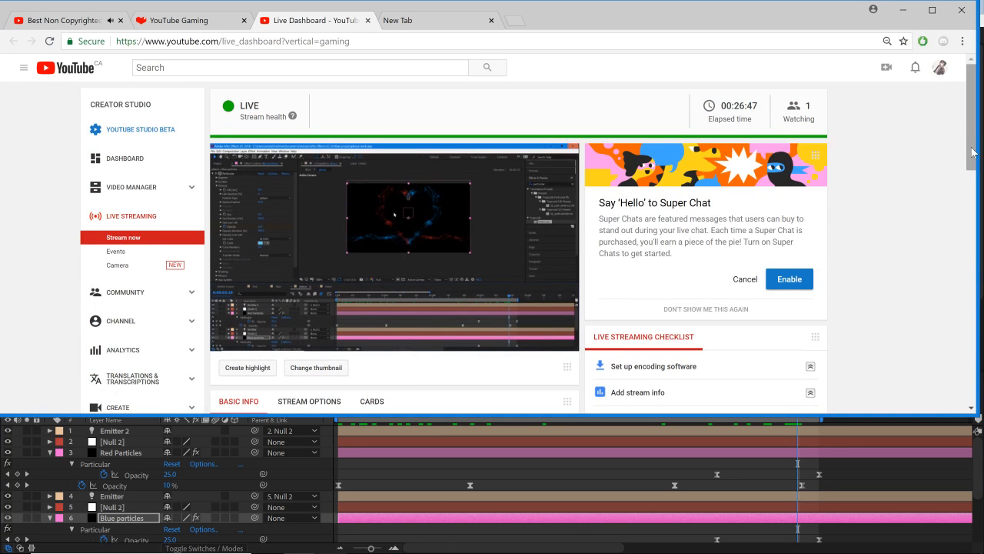
scroll(953, 253, down, 5)
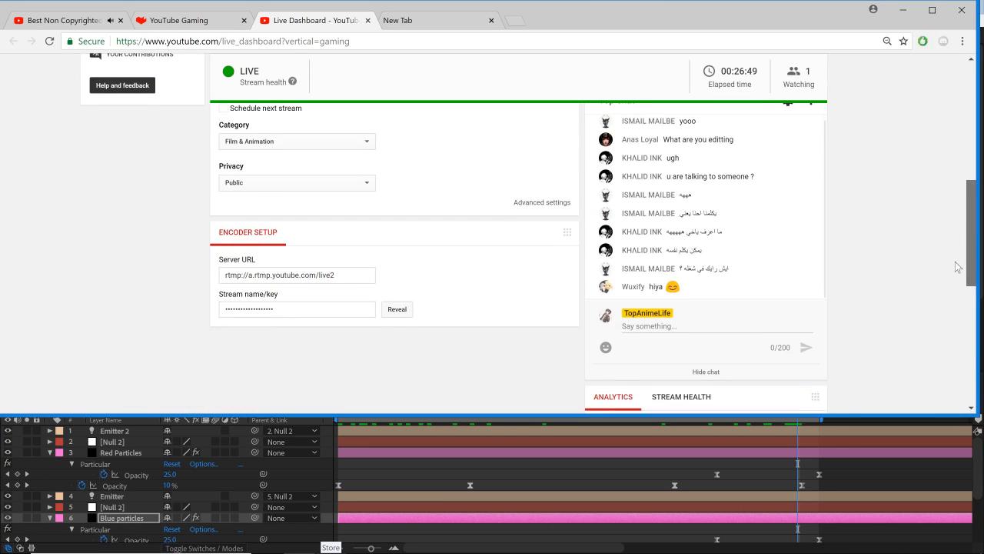
scroll(956, 264, up, 1)
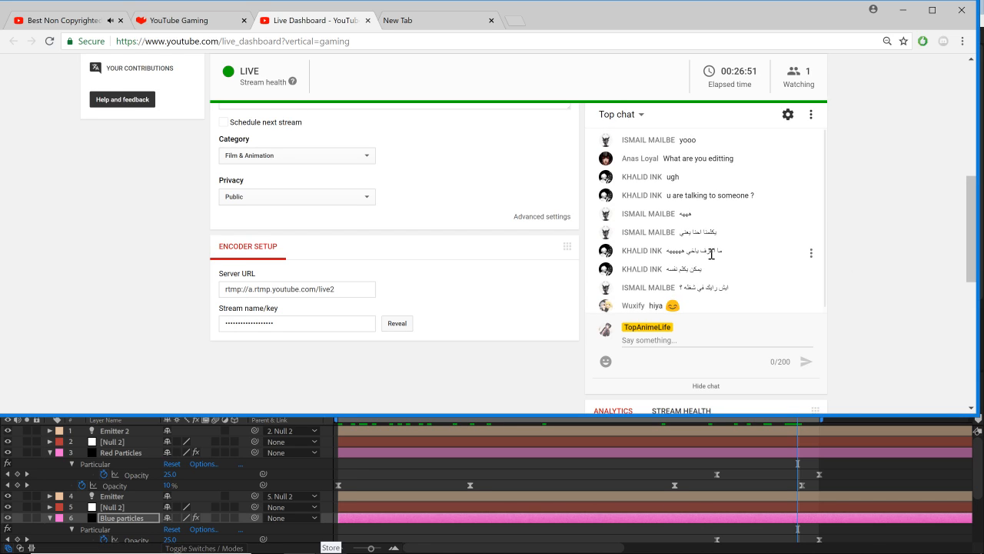
Step: Post the messages "talking to myself" and "feelsbad" in the stream's live chat
click(684, 342)
text(talking)
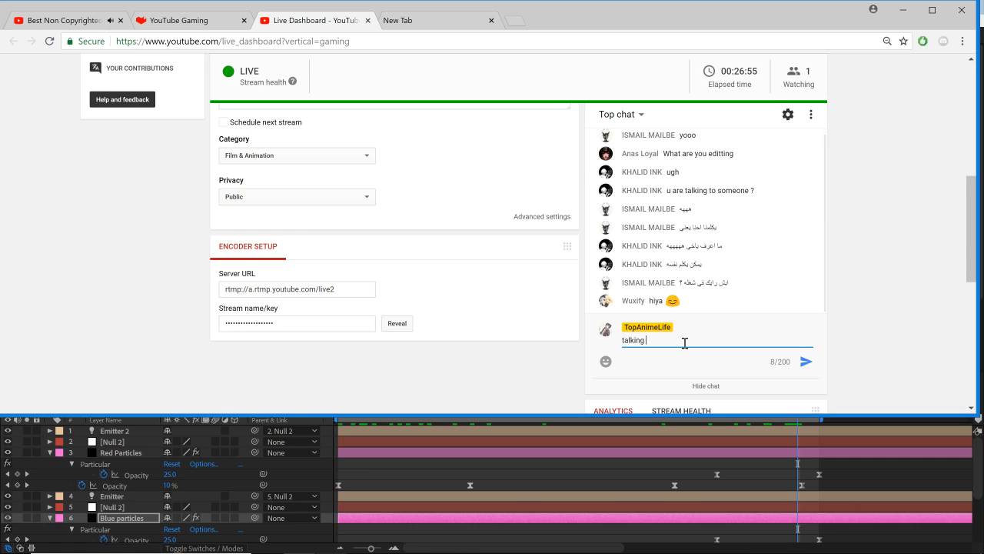
text( to myself)
key(Return)
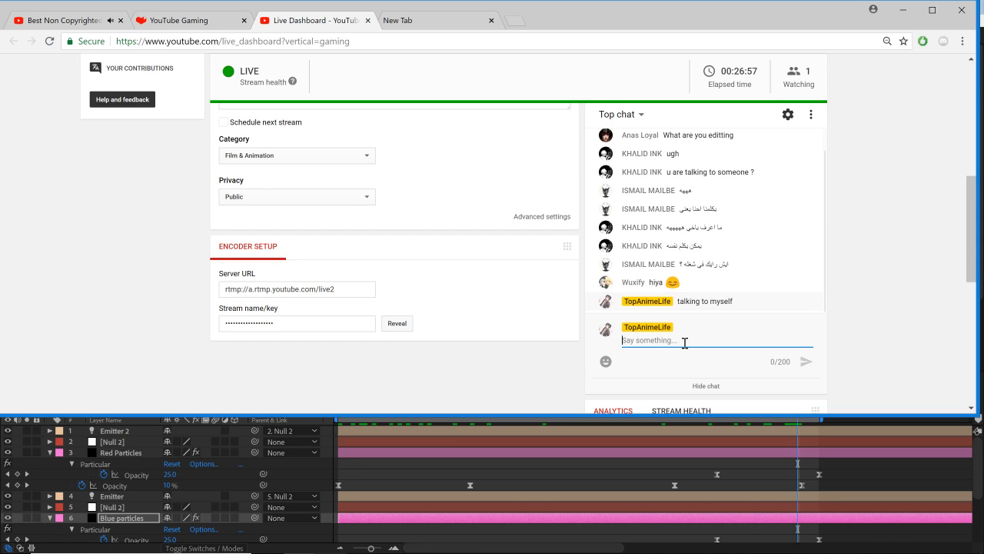
text(feelsbad)
key(Return)
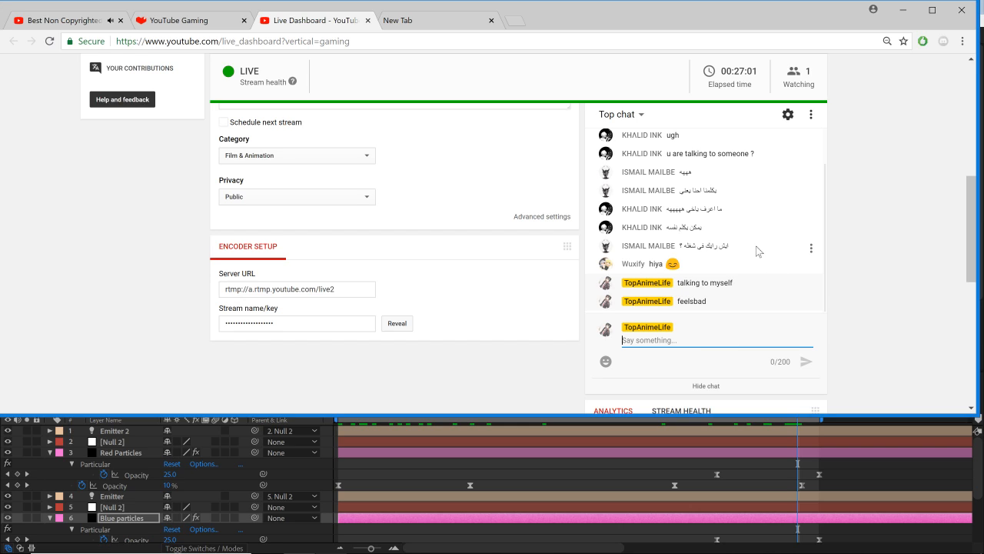
Step: Reread the earlier live chat messages, return to the stream preview, and switch back to After Effects
scroll(755, 246, up, 1)
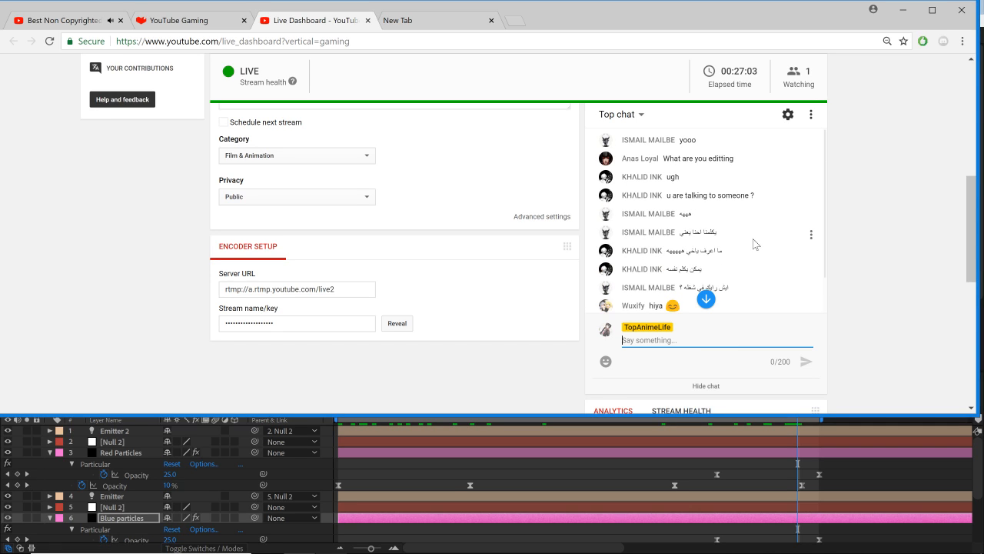
scroll(752, 239, down, 1)
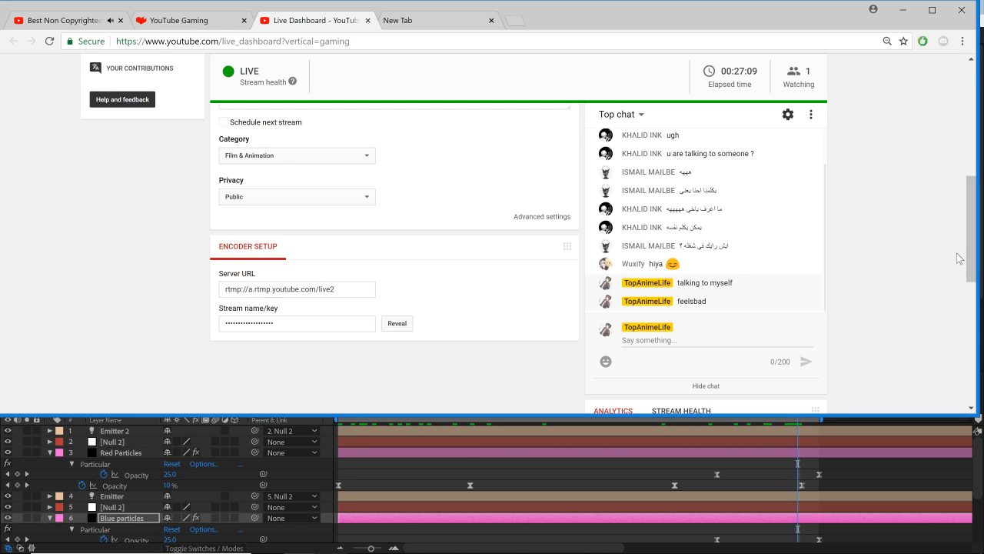
drag(970, 250, 969, 147)
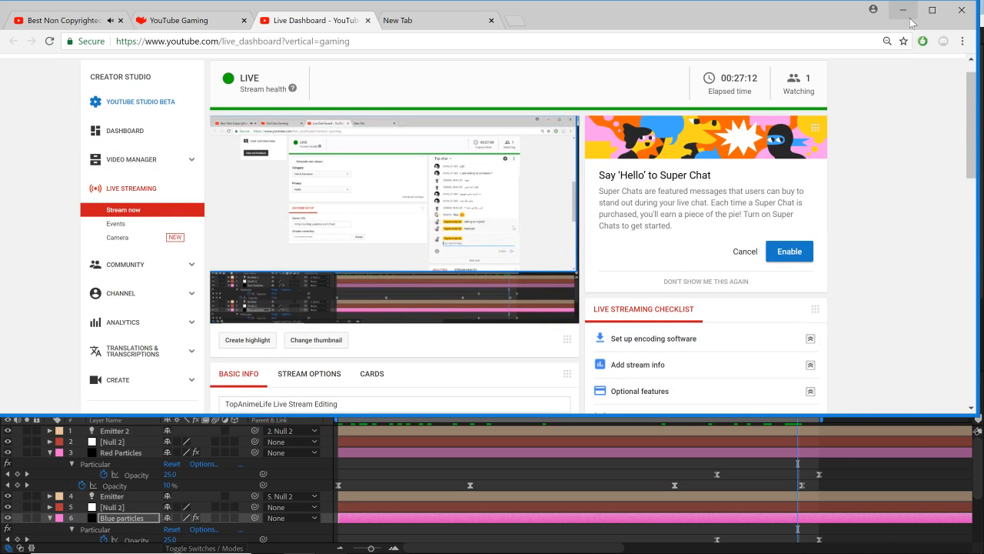
click(903, 10)
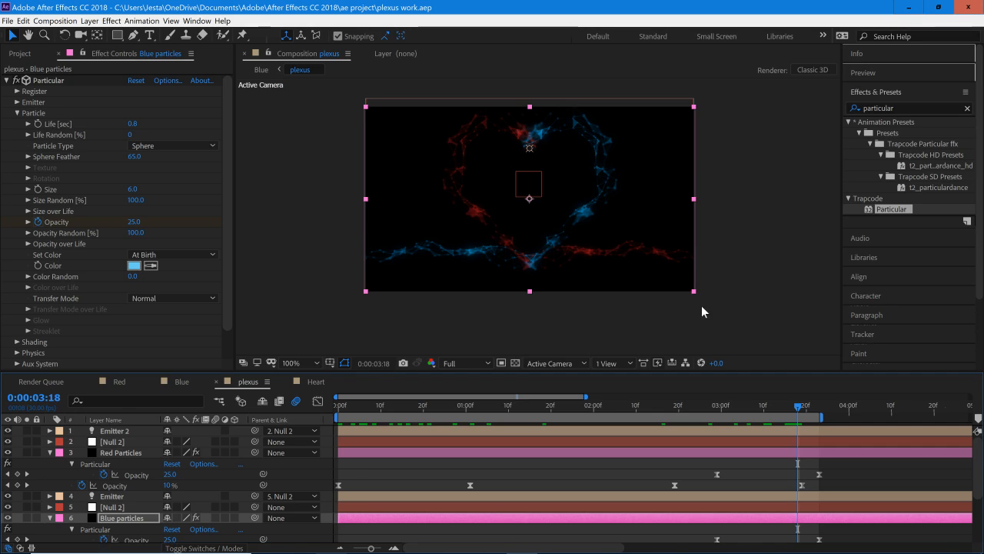
Step: Preview the plexus composition and scrub between 0:00:02:12 and 0:00:03:23 to check the particles around the heart's top
key(space)
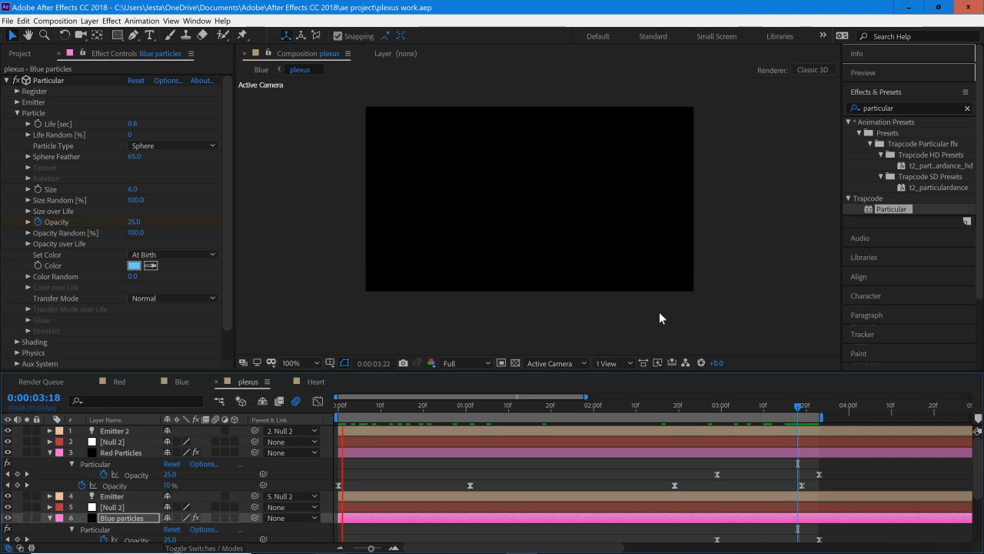
drag(797, 407, 820, 407)
click(297, 543)
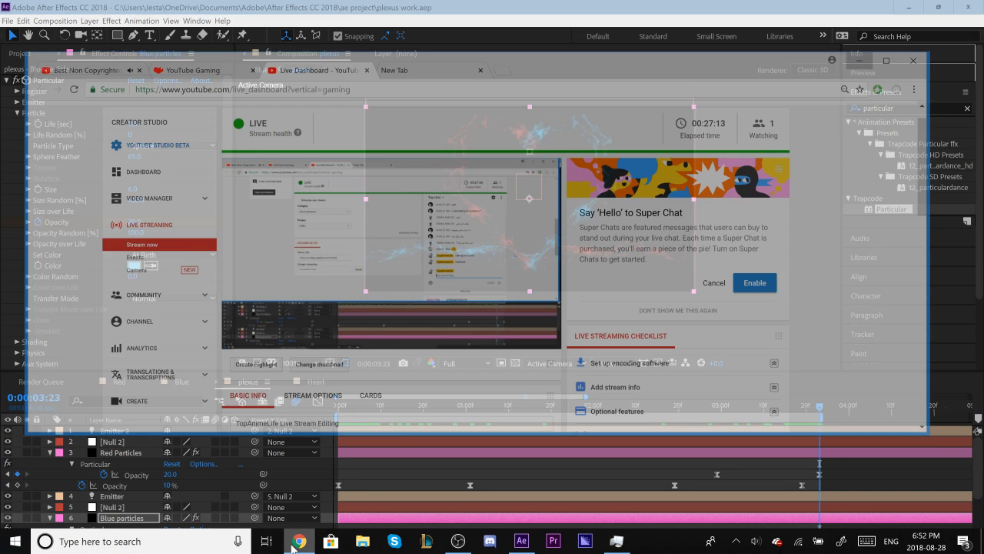
click(295, 545)
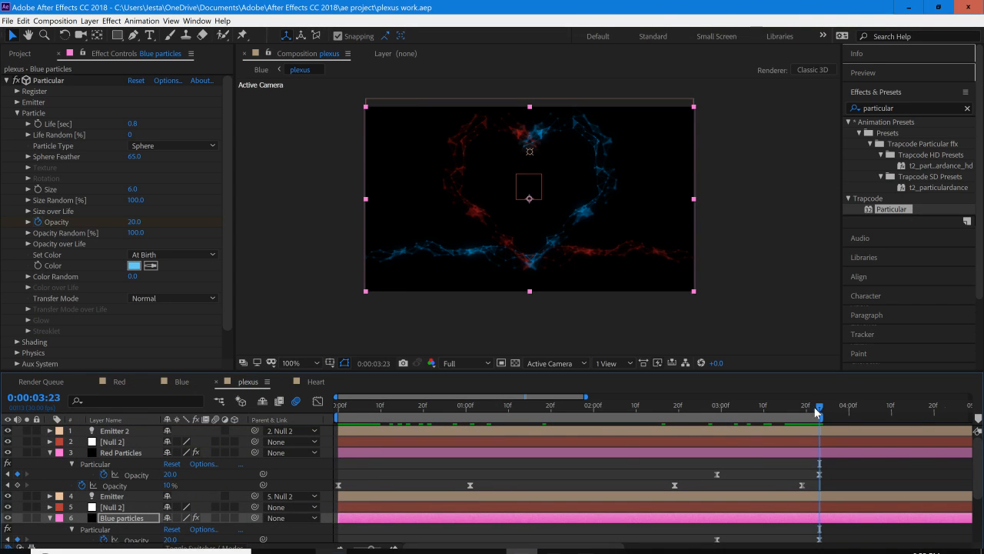
drag(819, 409, 653, 437)
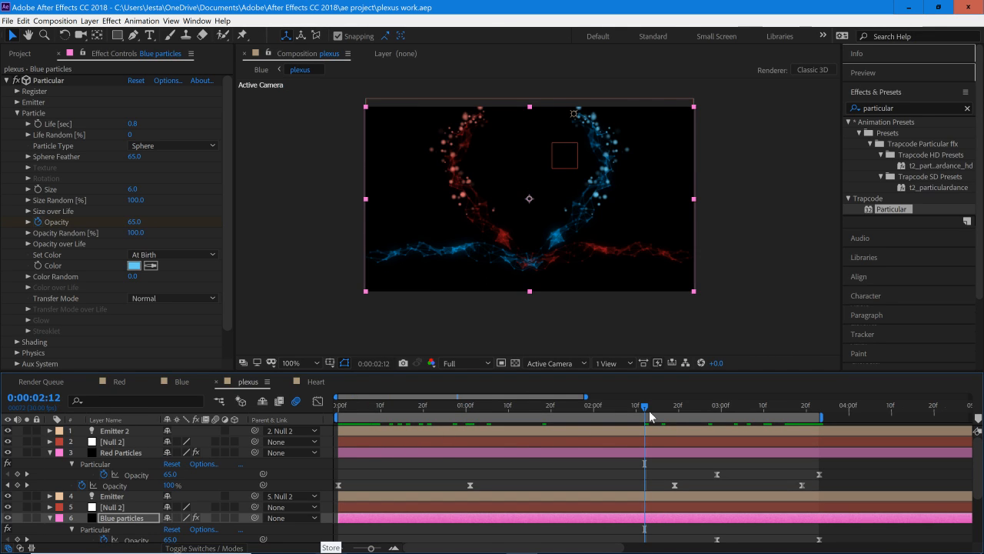
drag(764, 414, 772, 412)
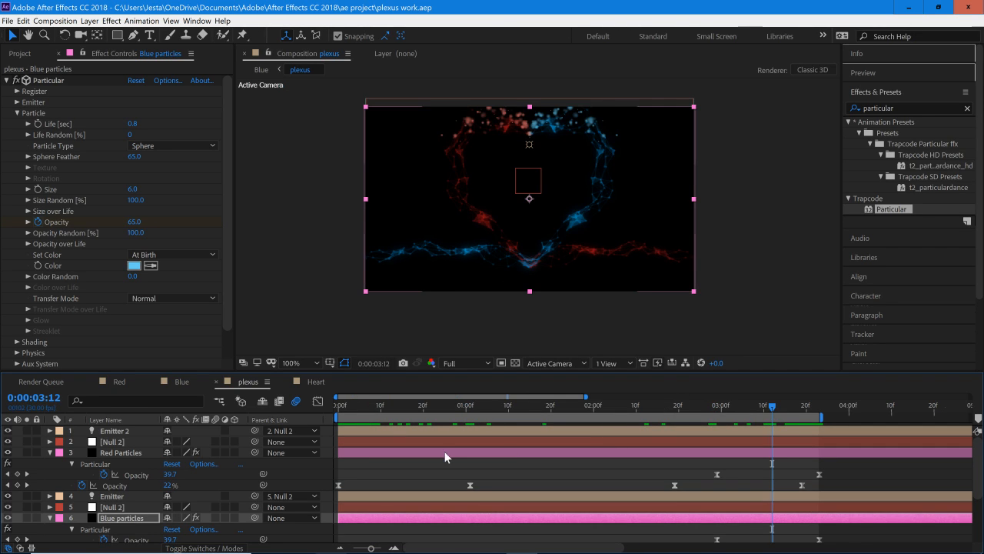
click(7, 21)
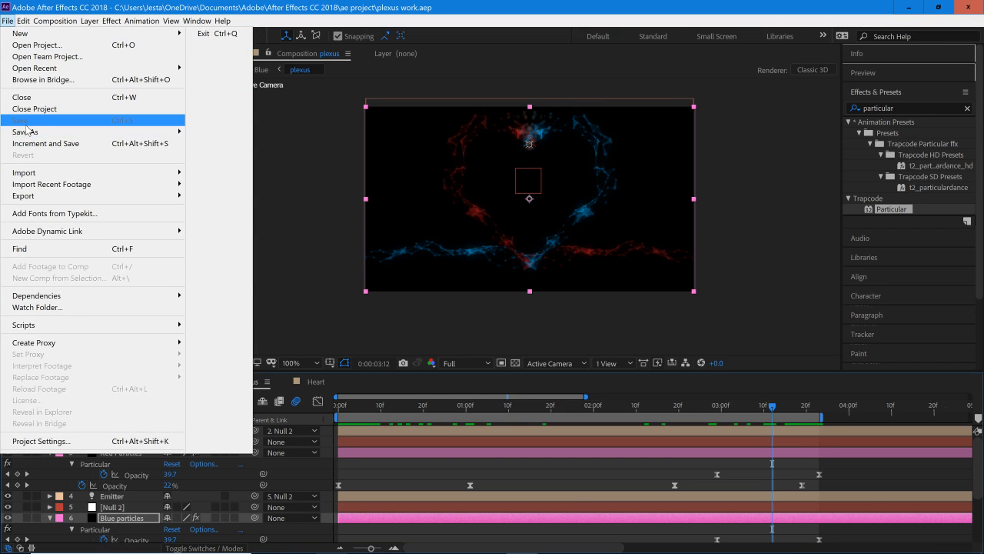
click(292, 167)
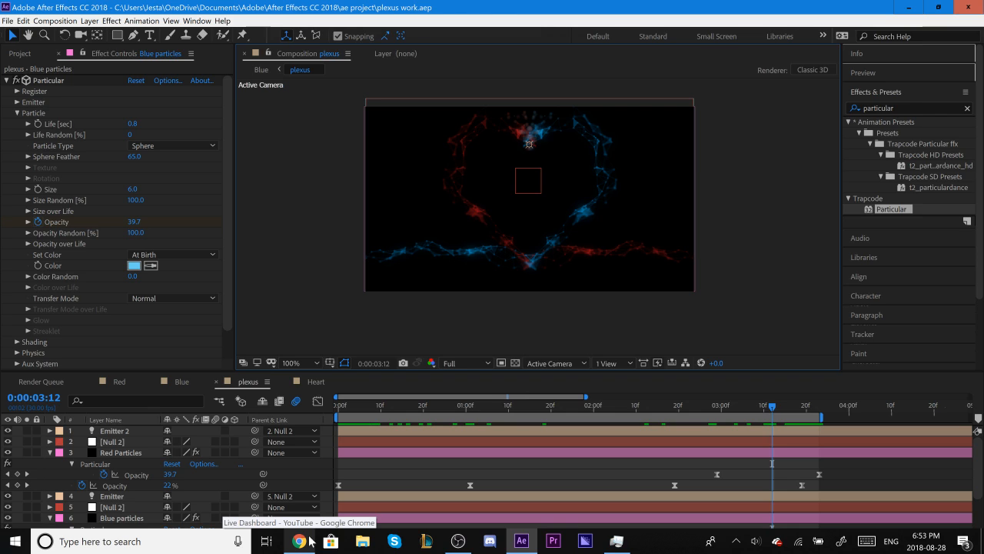
Step: Check the stream preview on the YouTube live dashboard in Chrome and return to After Effects
click(309, 541)
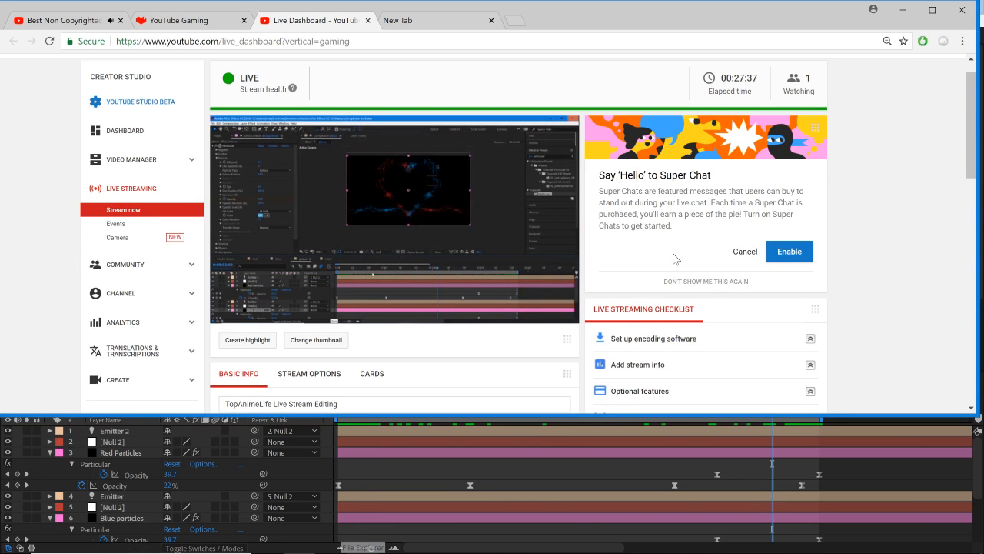
scroll(626, 261, down, 4)
scroll(529, 286, up, 5)
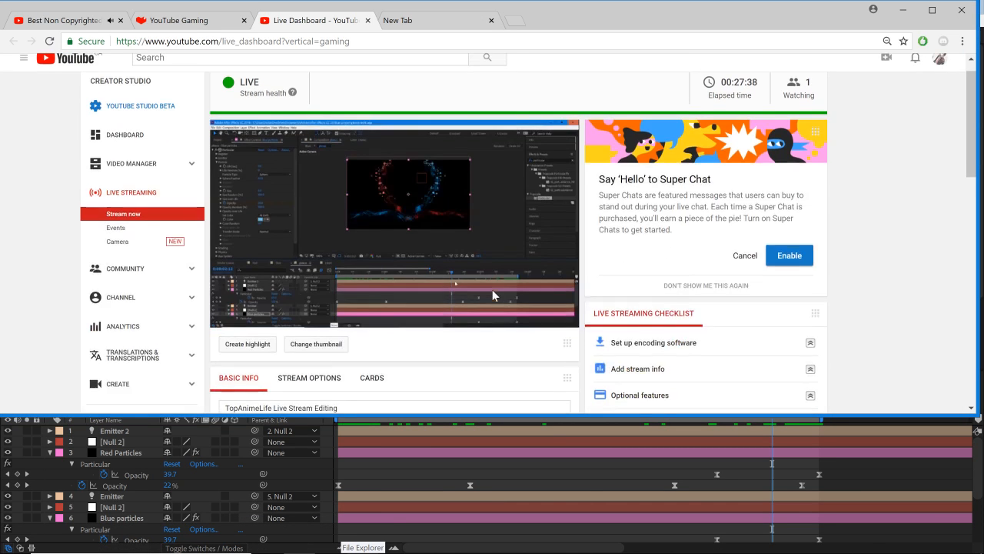
click(903, 10)
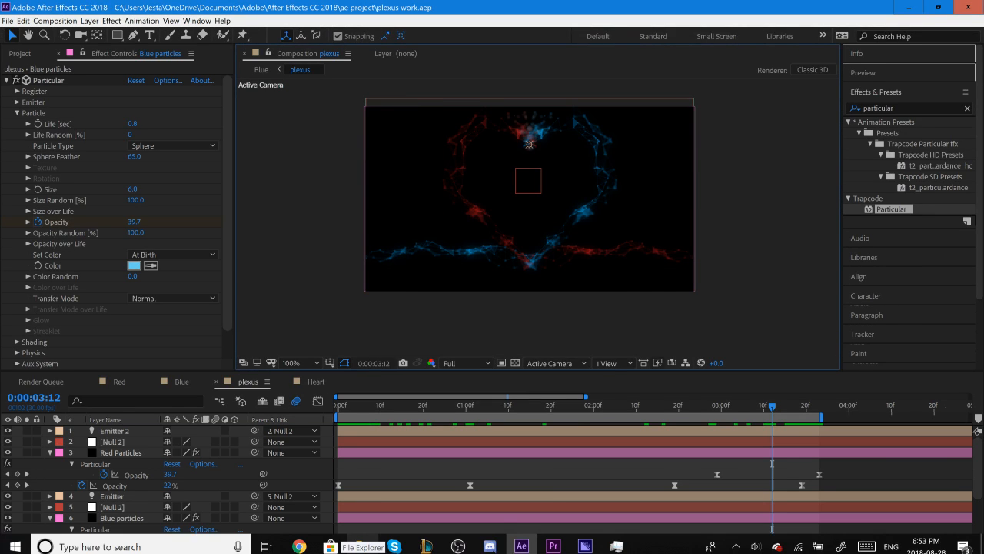